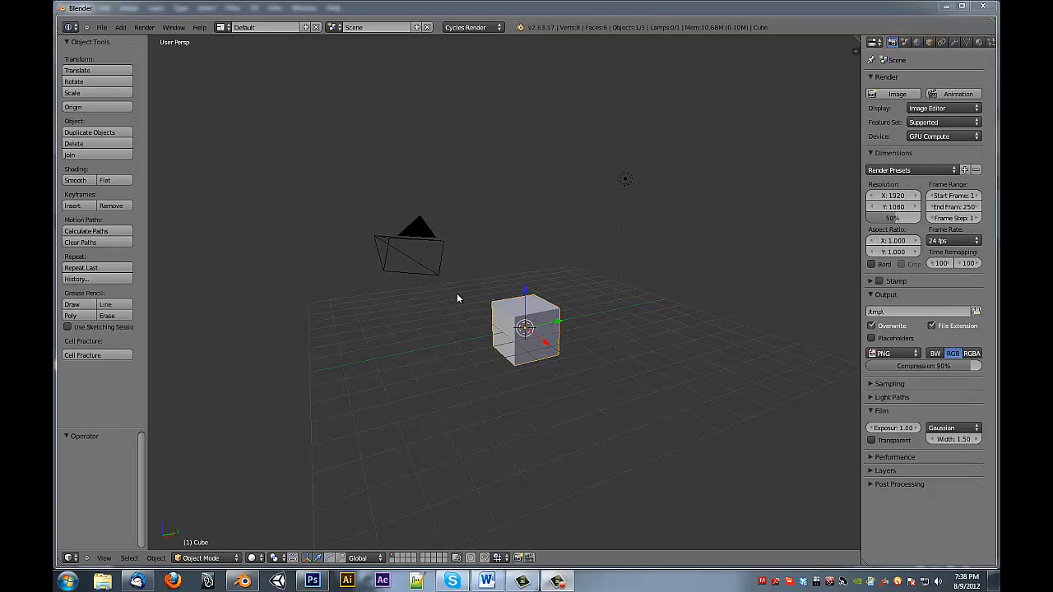
Step: Select all the default objects in the scene and delete them
middle_click_drag(623, 334, 554, 362)
key("a")
key("a")
key("x")
left_click(590, 323)
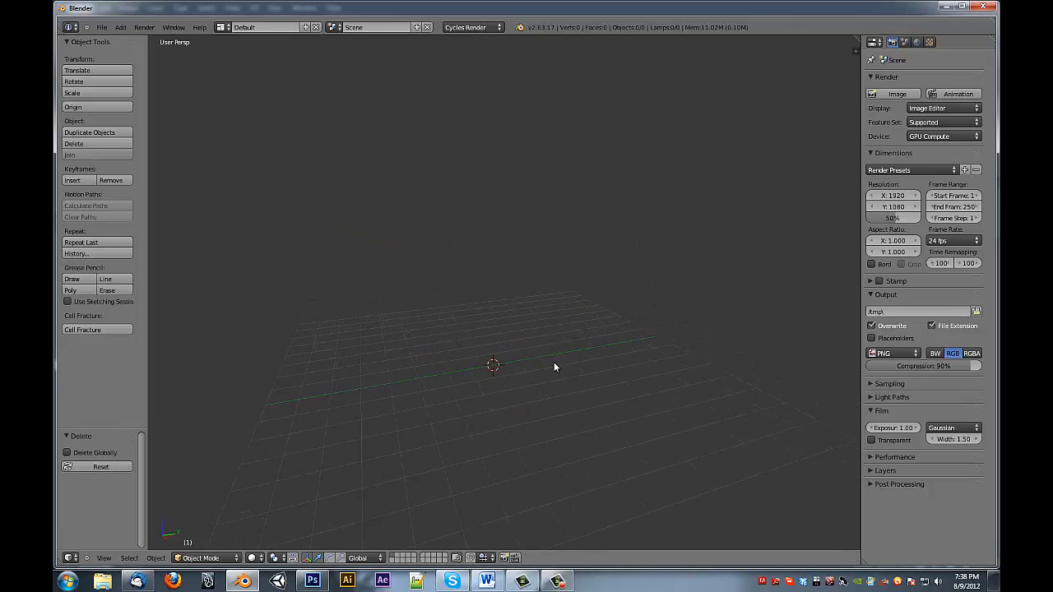
Step: Add a Monkey mesh and scale it up by about 4.6, and again by about 1.69
key("shift+a")
mouse_move(554, 325)
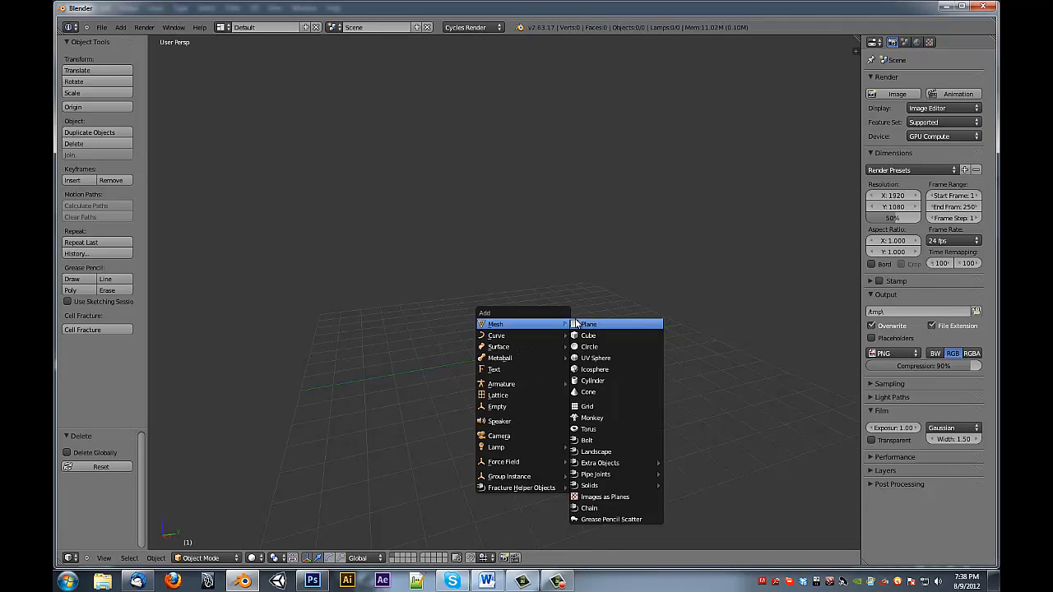
left_click(592, 418)
key("s")
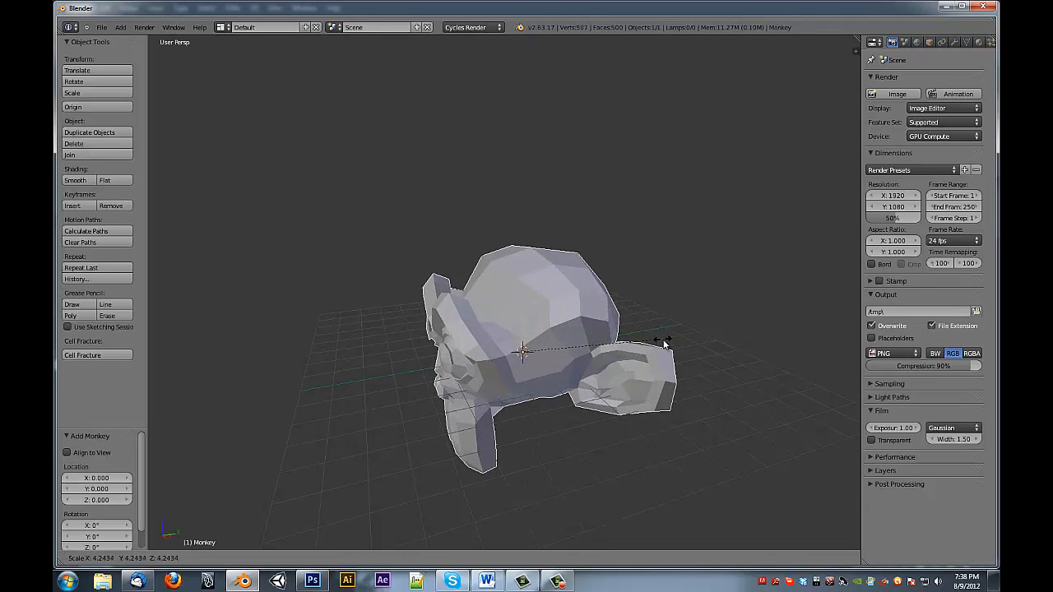
left_click(677, 348)
middle_click_drag(677, 347, 631, 347)
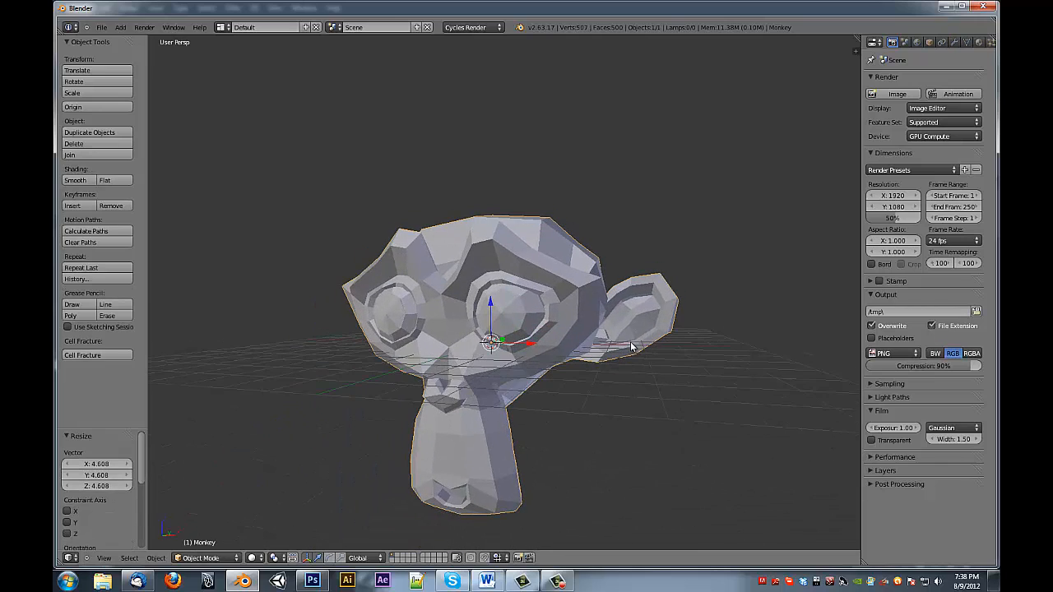
scroll(620, 346, "up", 3)
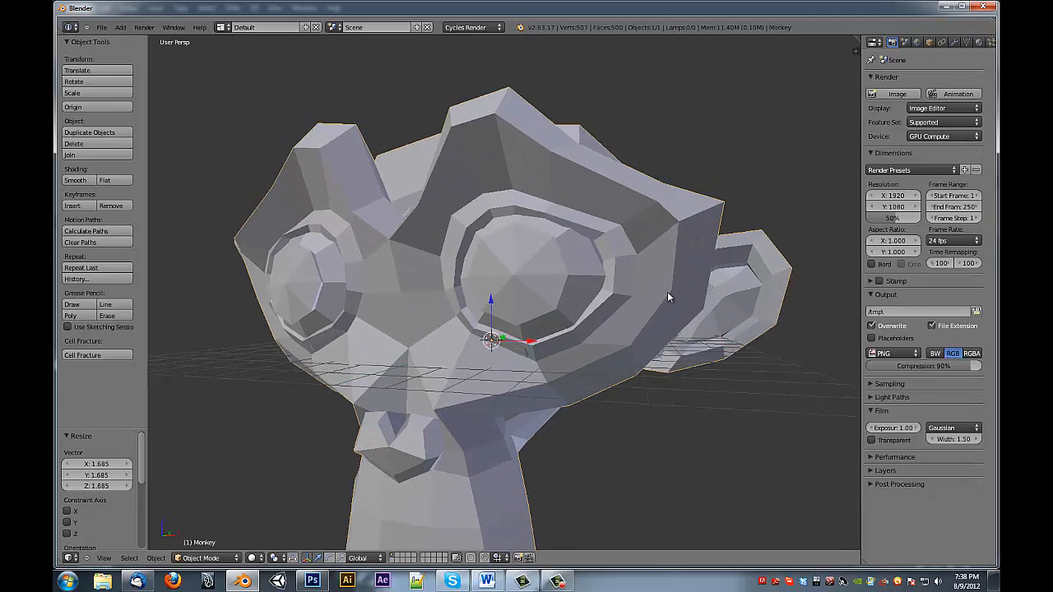
Step: Apply the monkey's scale as an object transform
key("ctrl+s")
left_click(959, 68)
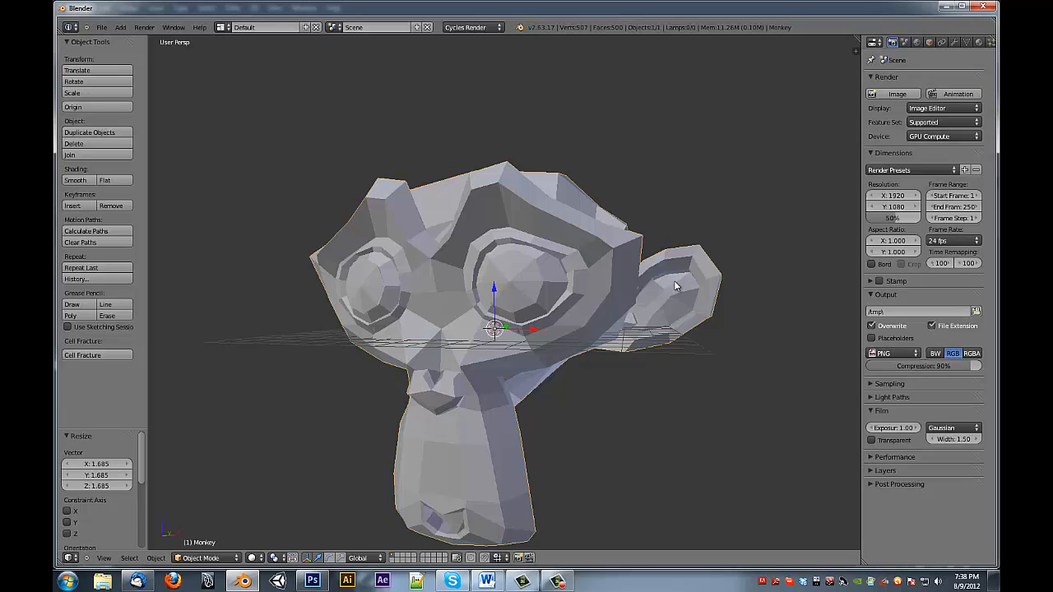
key("ctrl+a")
left_click(635, 311)
middle_click_drag(651, 298, 579, 306)
scroll(580, 306, "down", 2)
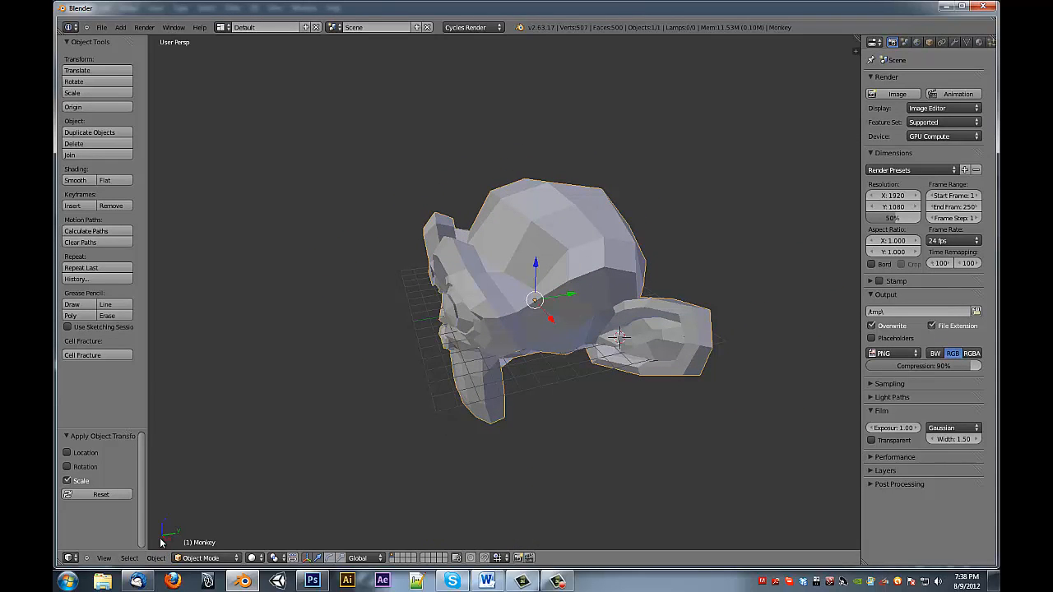
Step: Put the monkey in Edit Mode, deselect the whole mesh and bring up the list of selection commands
key("Tab")
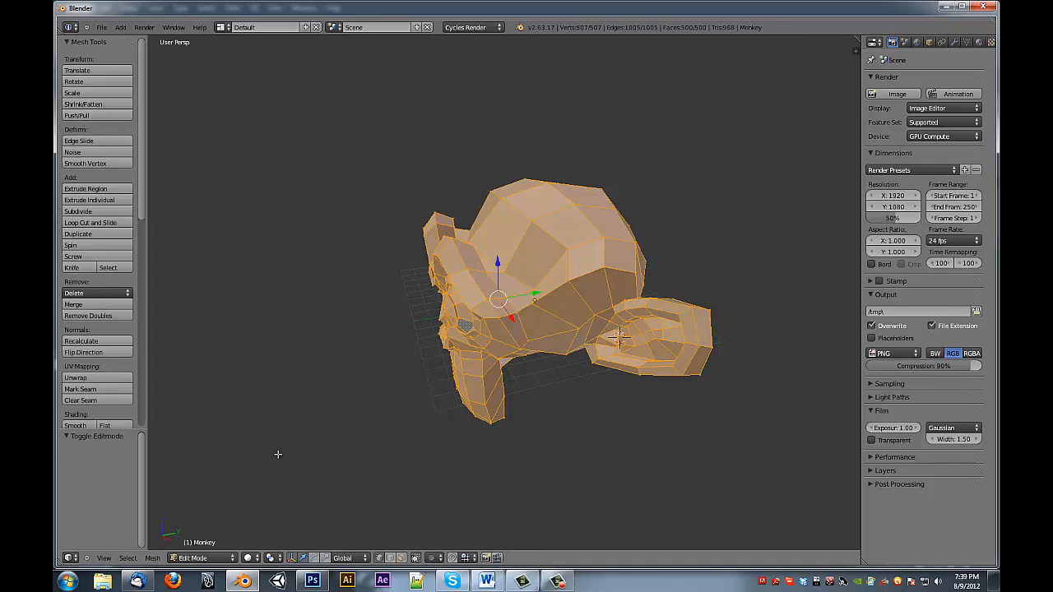
key("ctrl+Tab")
left_click(314, 398)
middle_click_drag(484, 346, 514, 348)
key("a")
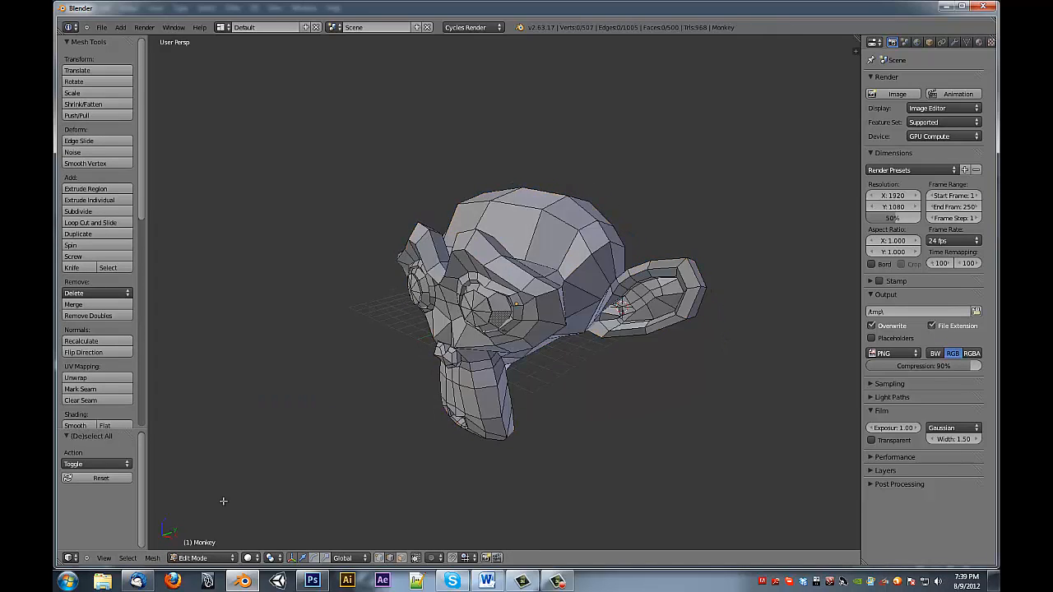
left_click(129, 558)
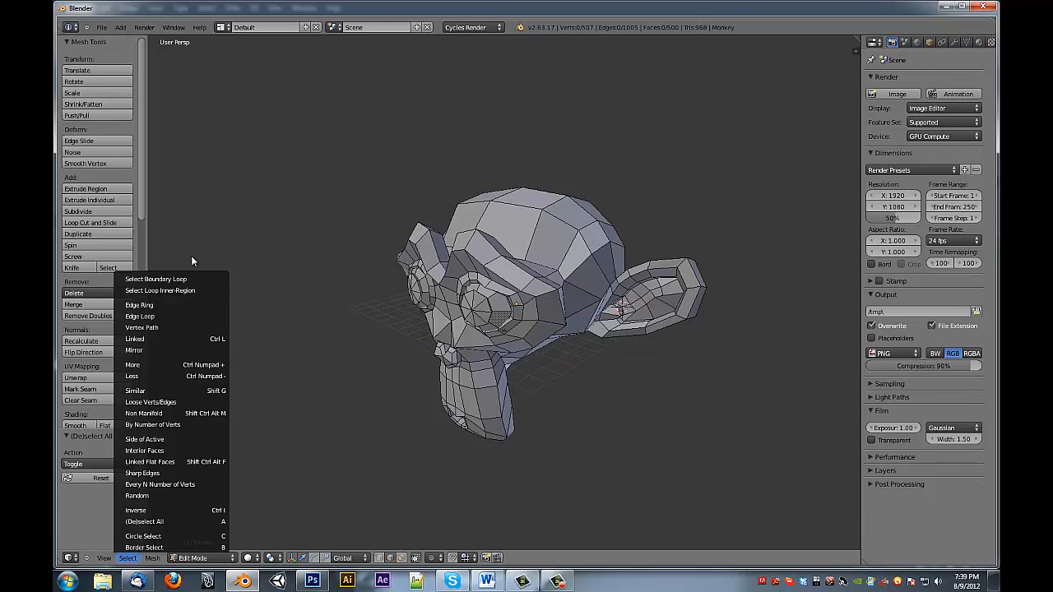
left_click(144, 547)
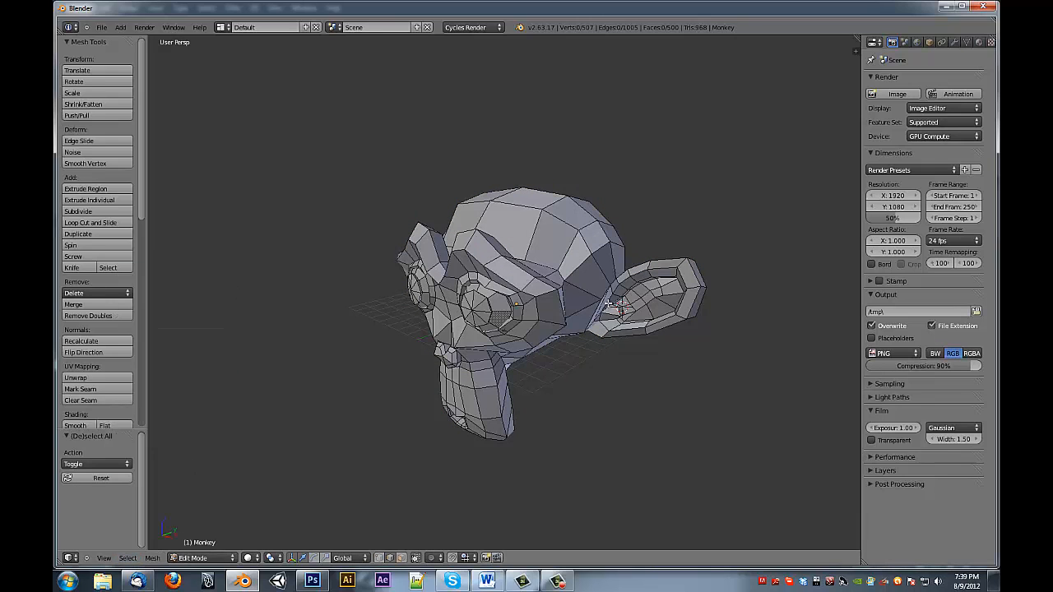
Step: Switch to face selection and select a block of four adjacent faces on top of the head
key("ctrl+Tab")
left_click(608, 311)
middle_click_drag(609, 311, 489, 387)
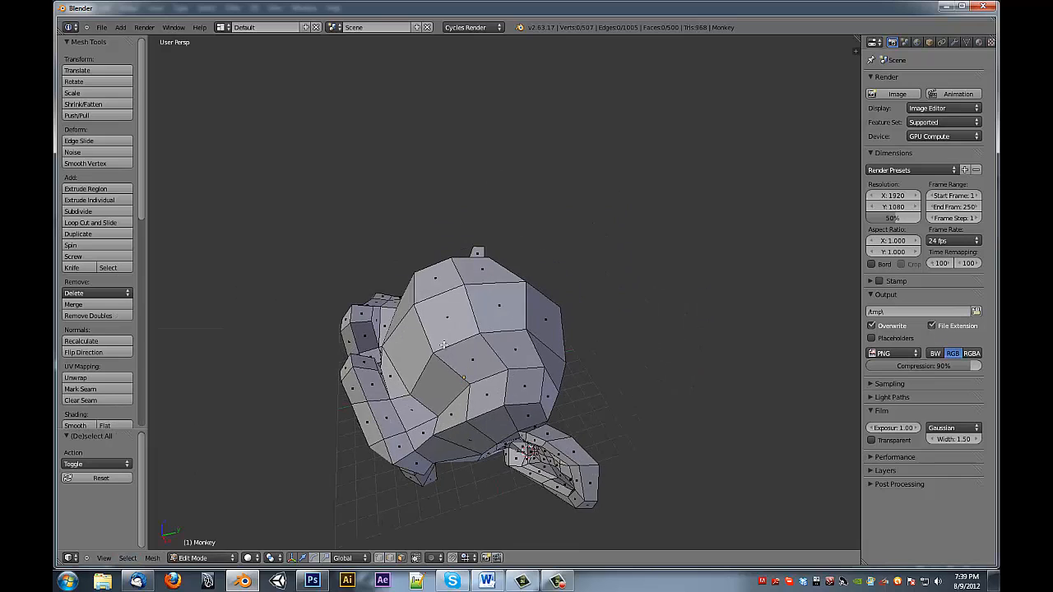
right_click(451, 331)
right_click(433, 281, "shift")
right_click(479, 270, "shift")
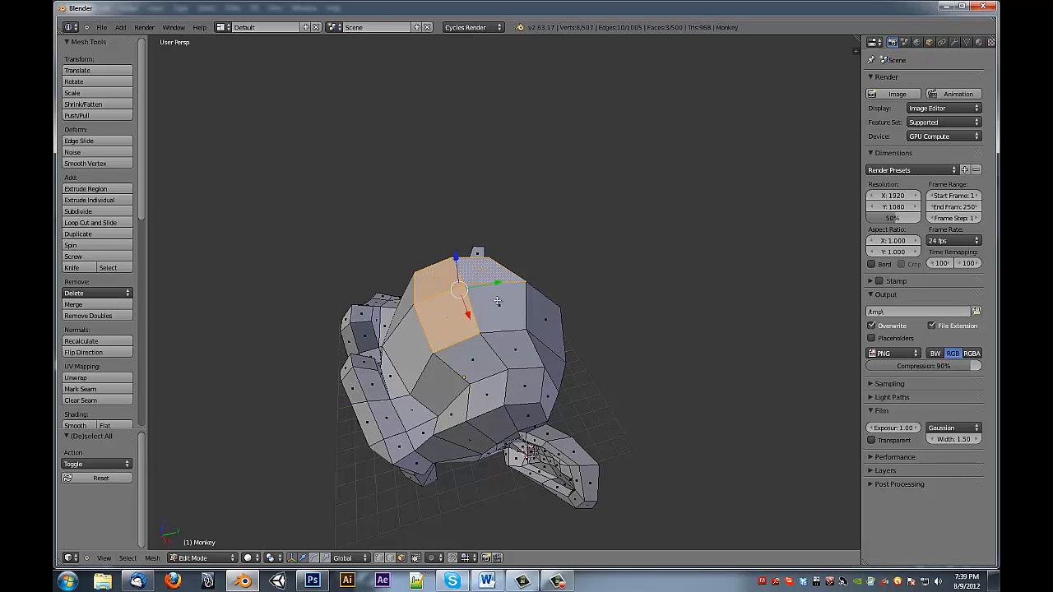
right_click(495, 300, "shift")
Step: Convert the four-face selection to its outline with Select Boundary Loop
middle_click_drag(481, 324, 548, 401)
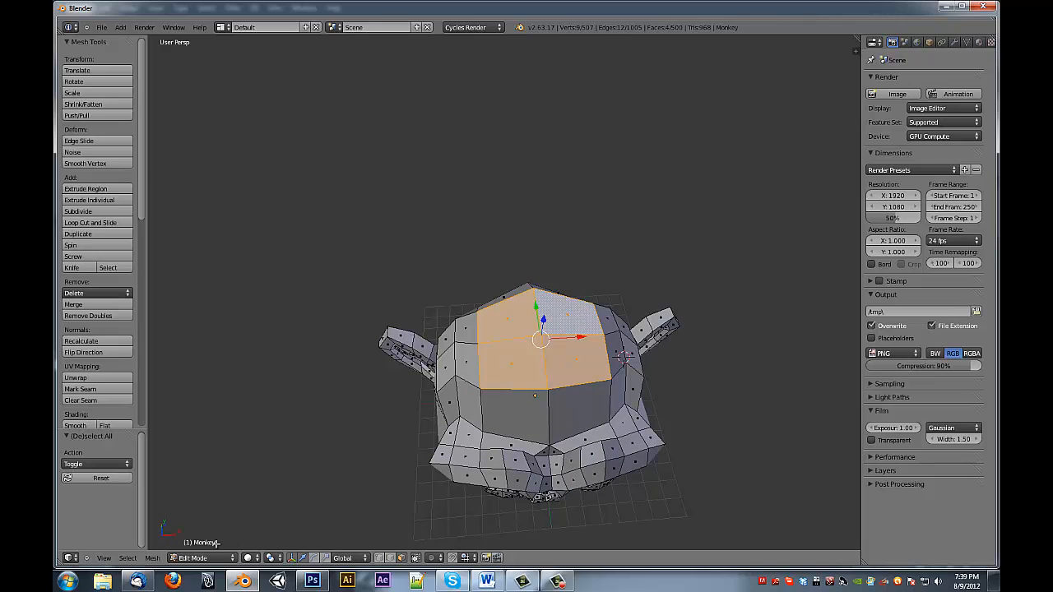
left_click(127, 558)
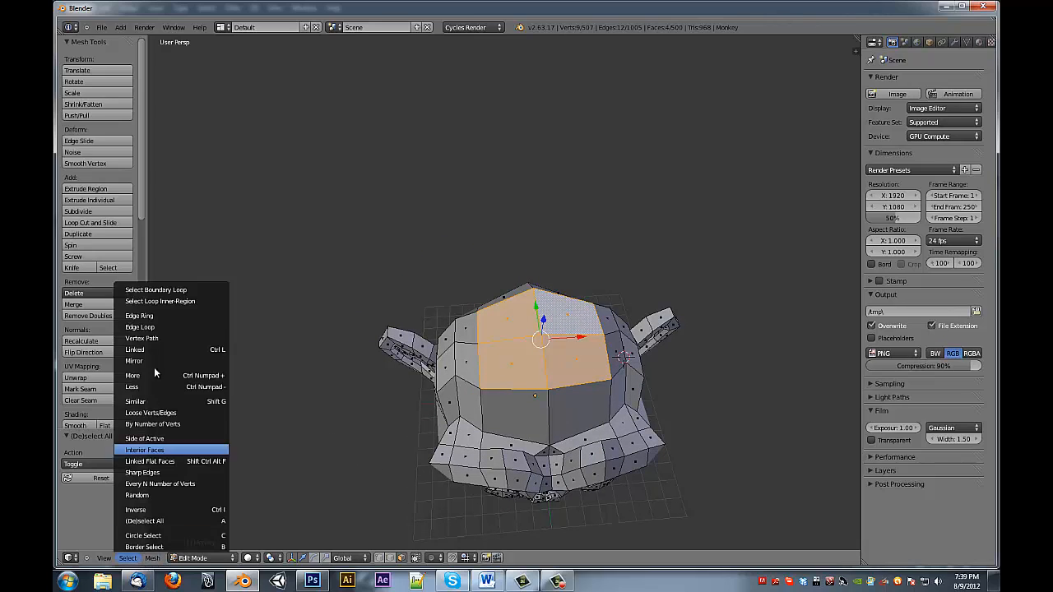
left_click(176, 290)
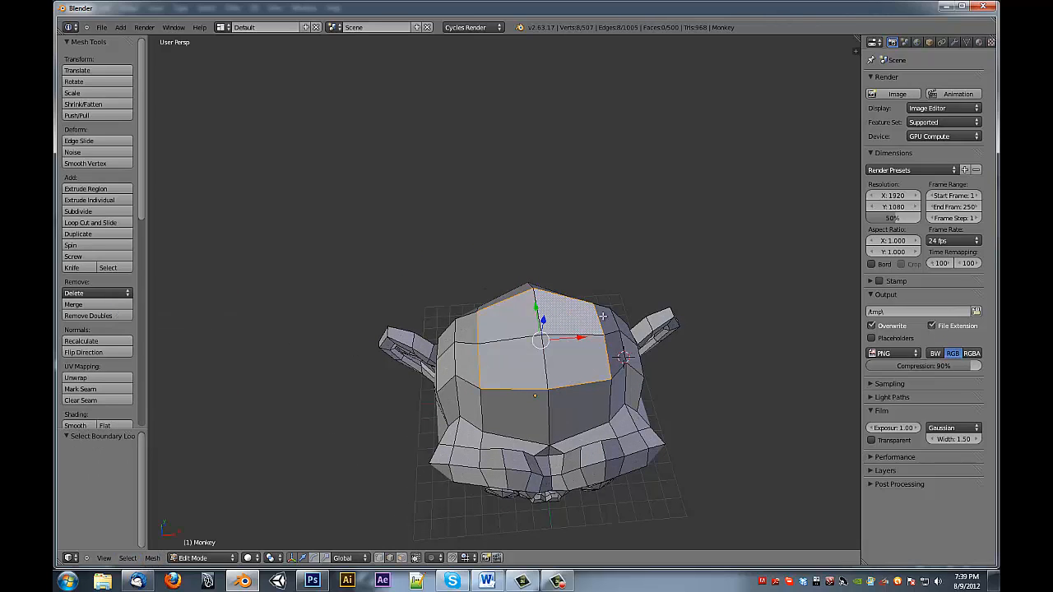
middle_click_drag(623, 369, 452, 344)
middle_click_drag(446, 402, 491, 380)
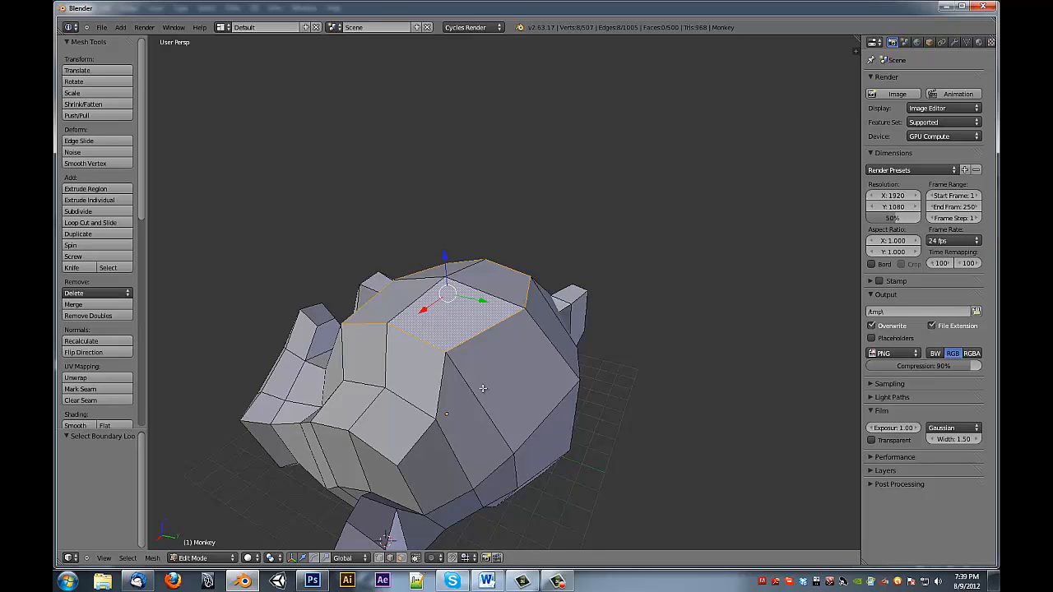
Step: In face selection mode, select a connected strip of nine faces from the top of the head down the back and across onto one ear
key("ctrl+Tab")
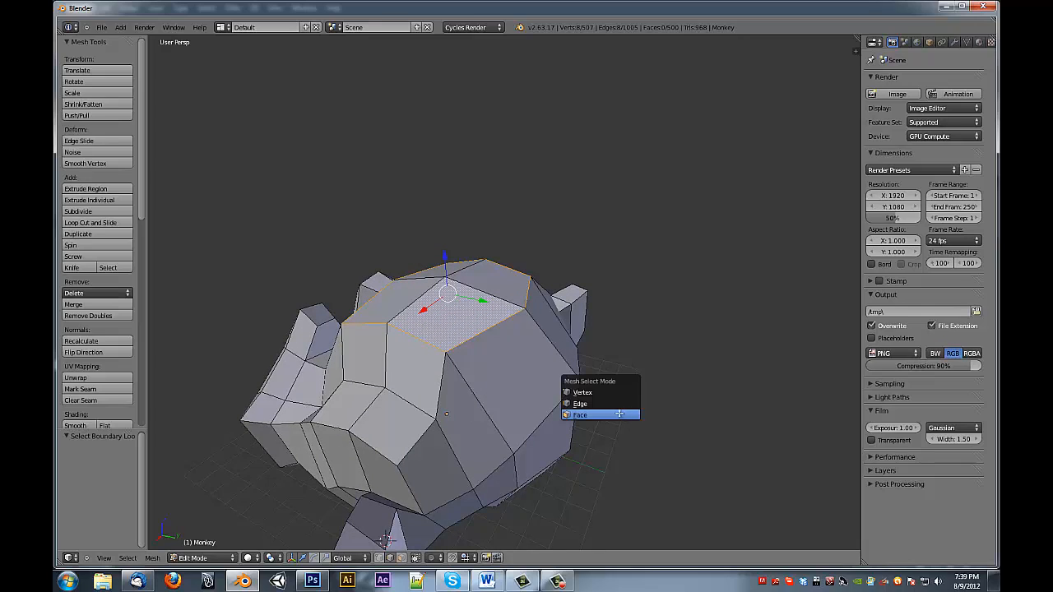
left_click(625, 414)
right_click(465, 323)
right_click(529, 379, "shift")
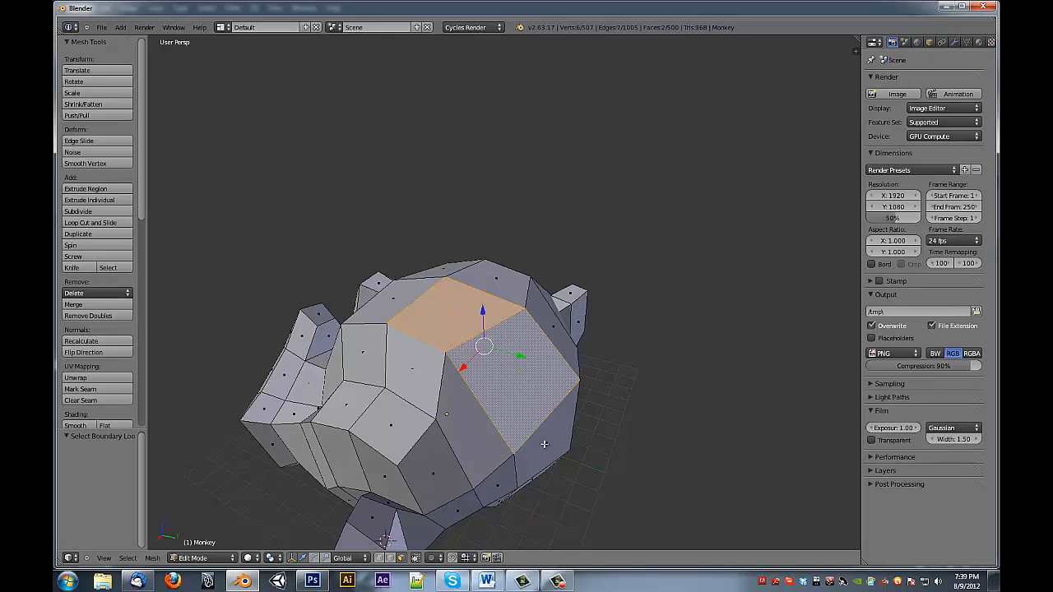
right_click(546, 447, "shift")
middle_click_drag(556, 444, 438, 417)
right_click(501, 438, "shift")
right_click(552, 434, "shift")
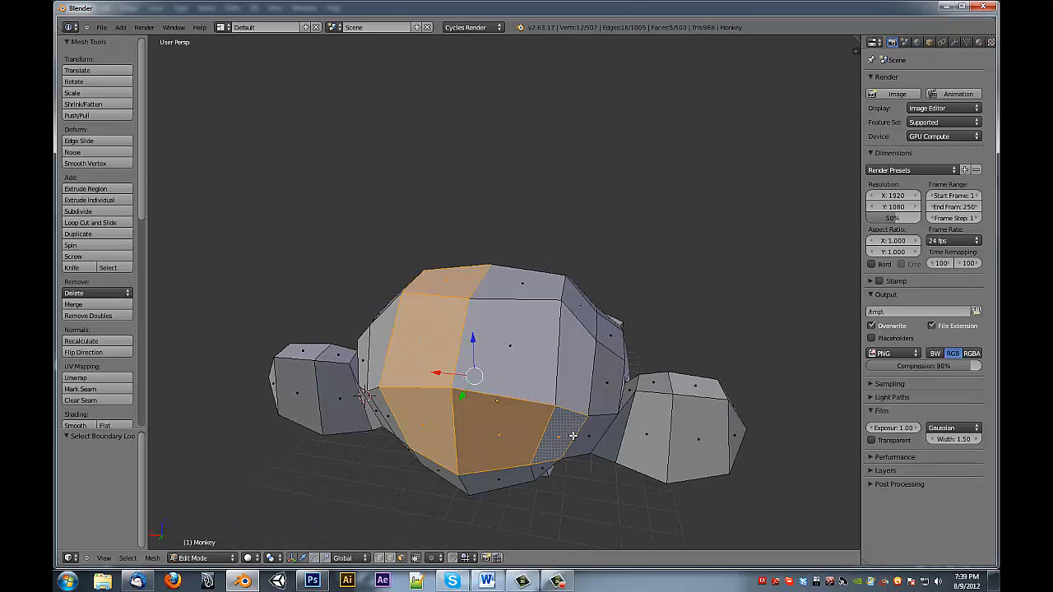
right_click(589, 437, "shift")
right_click(621, 435, "shift")
right_click(658, 436, "shift")
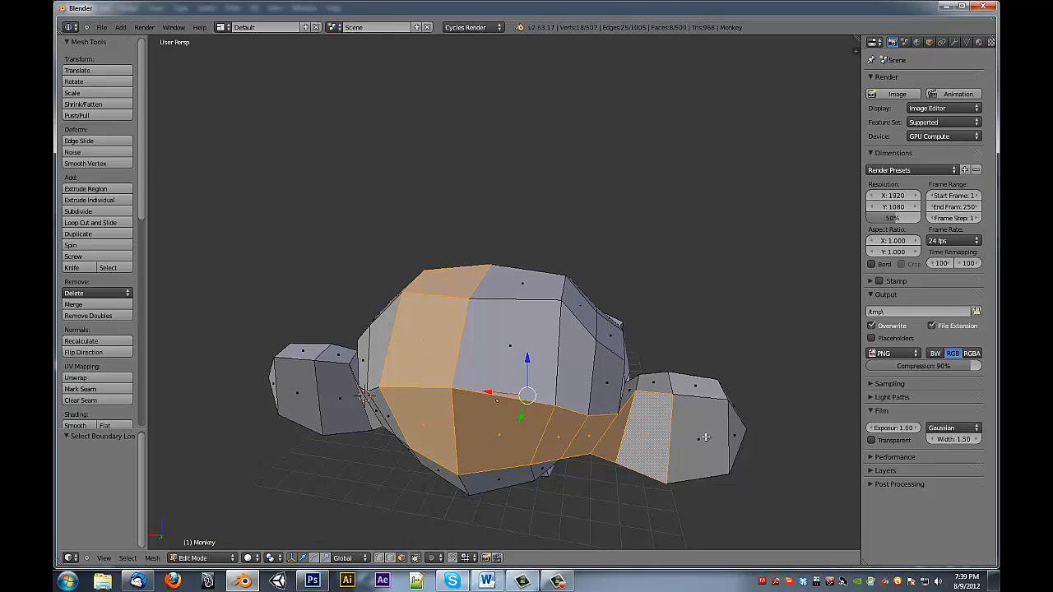
right_click(704, 436, "shift")
middle_click_drag(701, 434, 531, 262)
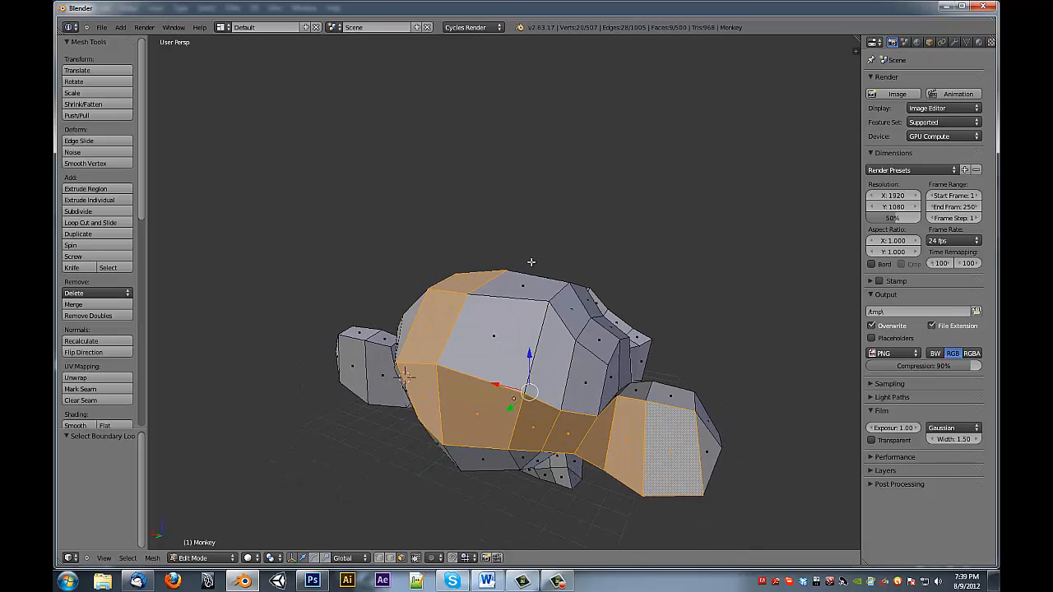
middle_click_drag(489, 372, 499, 363)
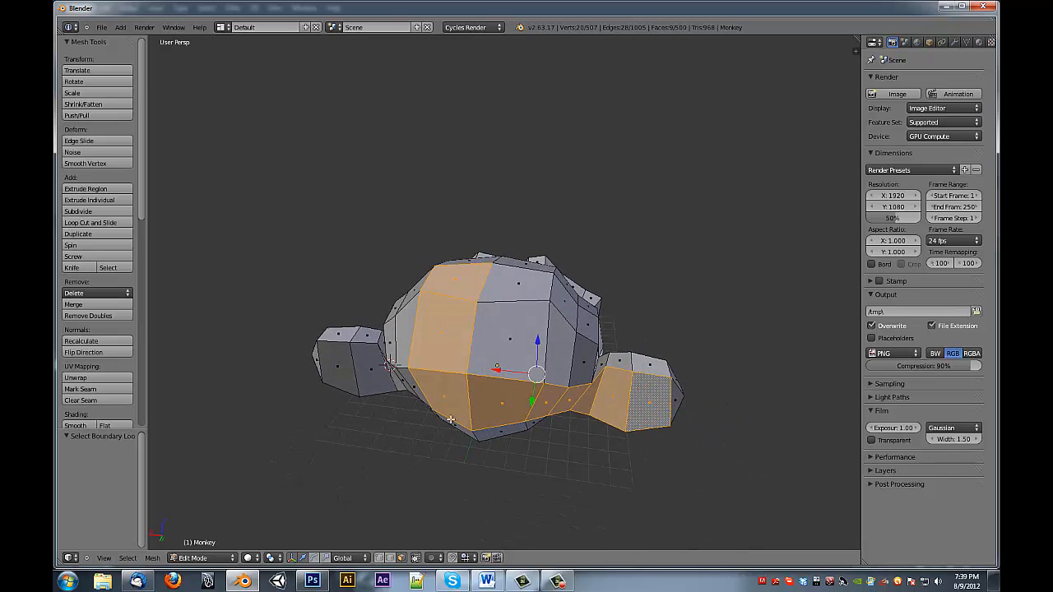
Step: Reduce the nine-face strip on the back of the head to its boundary edges with Select Boundary Loop
middle_click_drag(622, 371, 395, 482)
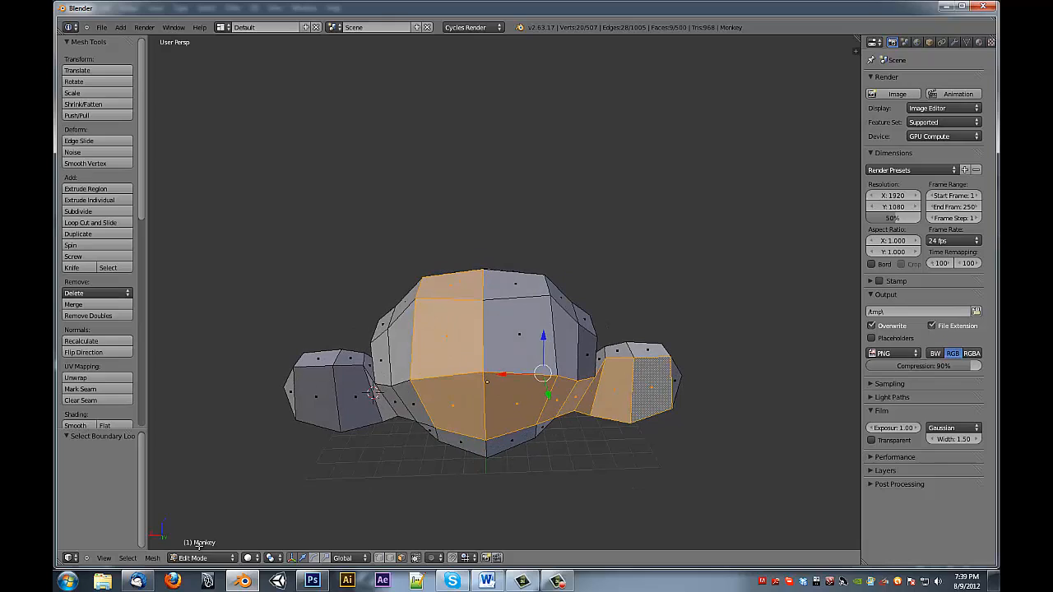
key("F3")
left_click(388, 393)
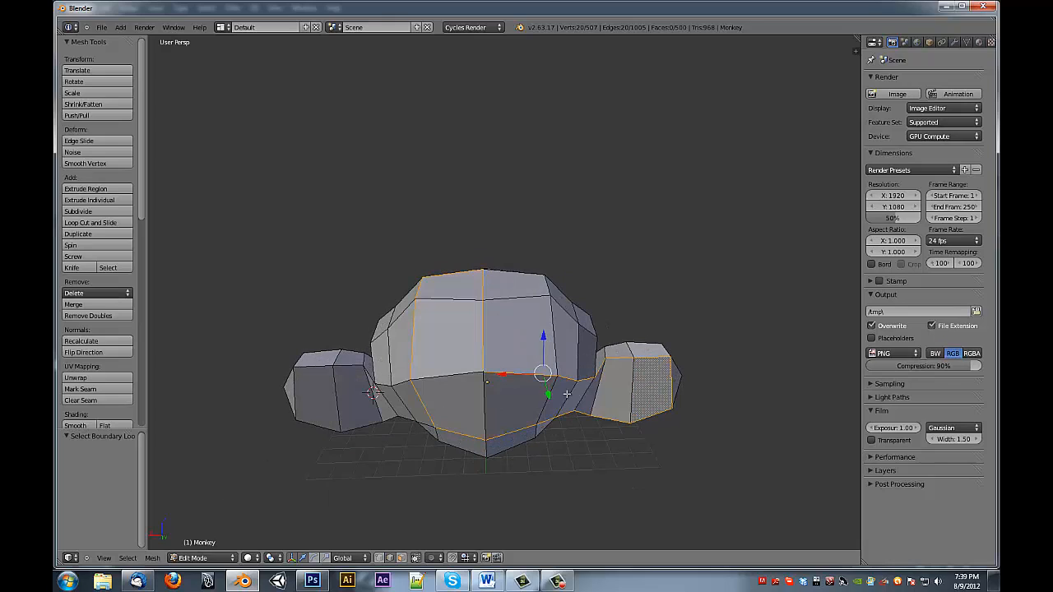
middle_click_drag(566, 394, 630, 397)
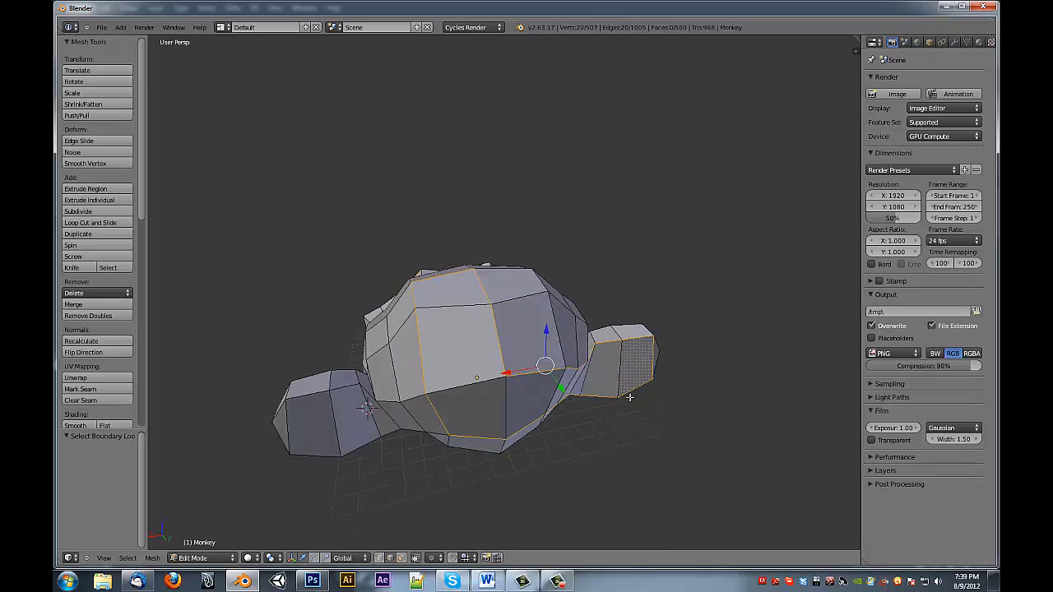
Step: Try extruding the strip's boundary edges away from the head, and undo the extrusion
key("e")
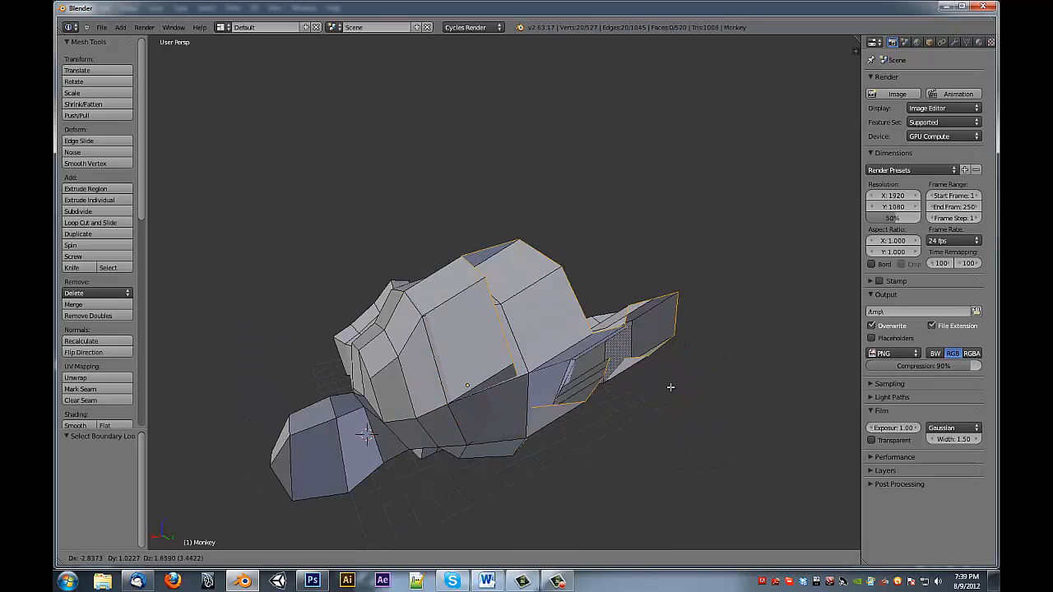
left_click(676, 404)
key("ctrl+z")
Step: Clear the selection and select a closed loop of edges outlining a patch of faces over the top and one side of the head
middle_click_drag(681, 405, 627, 396)
key("a")
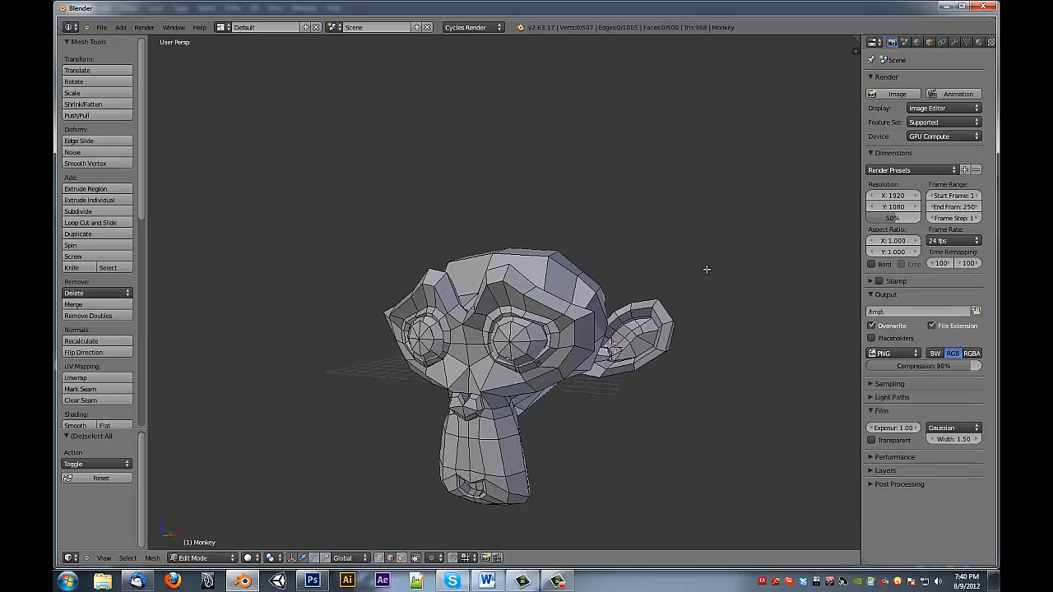
middle_click_drag(623, 284, 565, 369)
right_click(542, 370)
right_click(489, 361, "shift")
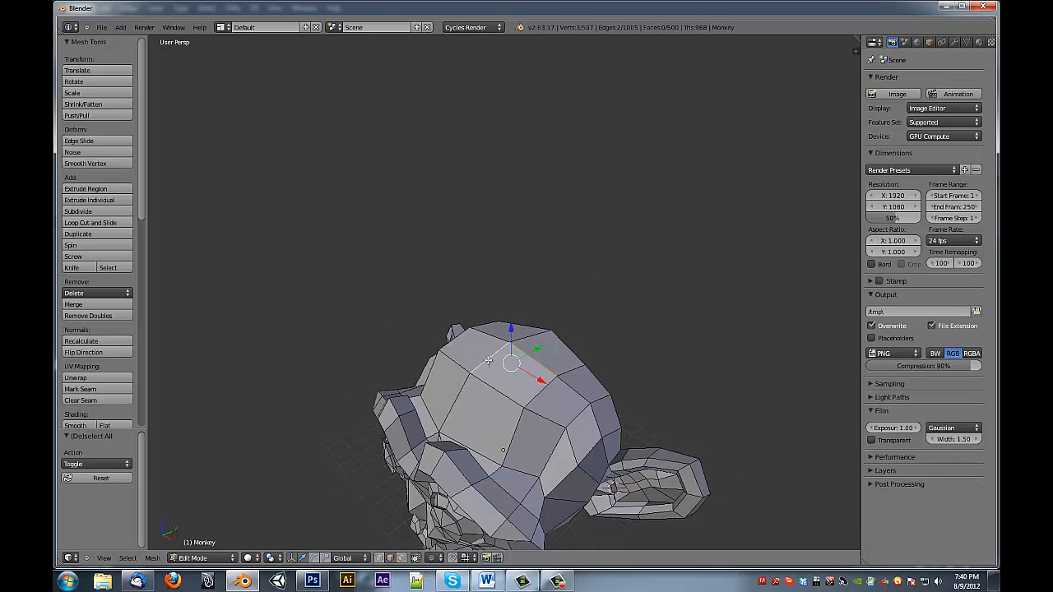
right_click(494, 385, "shift")
right_click(544, 420, "shift")
right_click(575, 417, "shift")
right_click(602, 399, "shift")
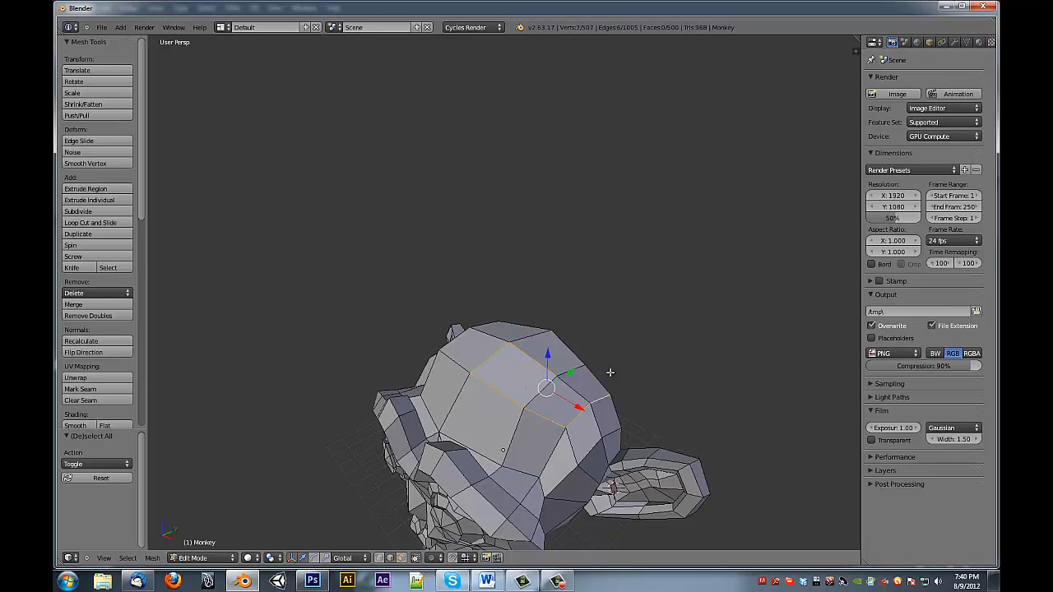
middle_click_drag(610, 372, 521, 388)
right_click(474, 447, "shift")
middle_click_drag(472, 447, 445, 461)
right_click(450, 454, "shift")
right_click(437, 487, "shift")
right_click(445, 461, "shift")
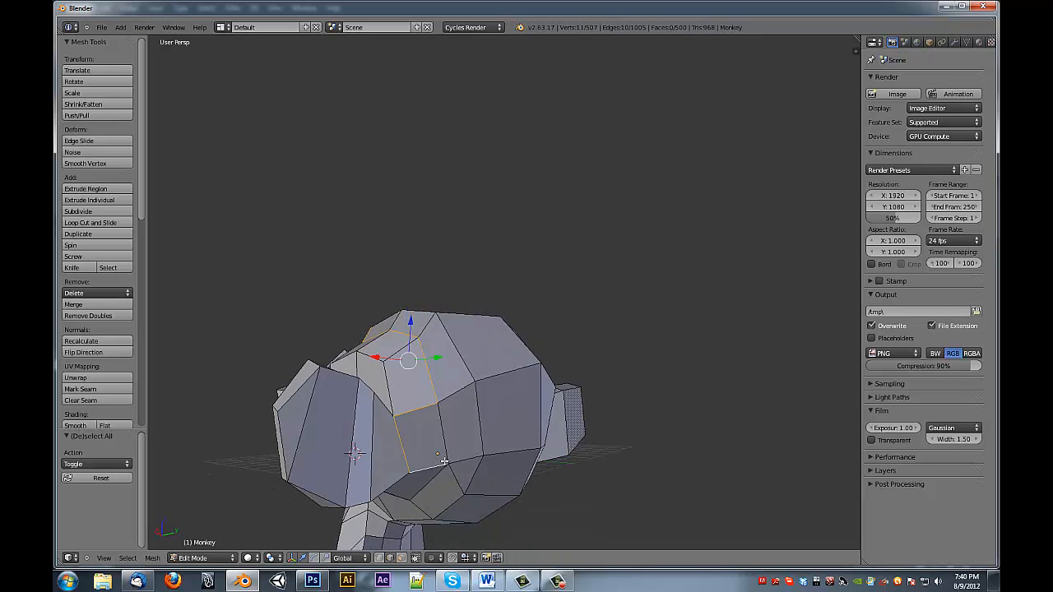
right_click(466, 455, "shift")
right_click(480, 425, "shift")
right_click(453, 348, "shift")
middle_click_drag(453, 348, 464, 391)
right_click(475, 375, "shift")
right_click(504, 338, "shift")
middle_click_drag(530, 335, 521, 298)
right_click(510, 297, "shift")
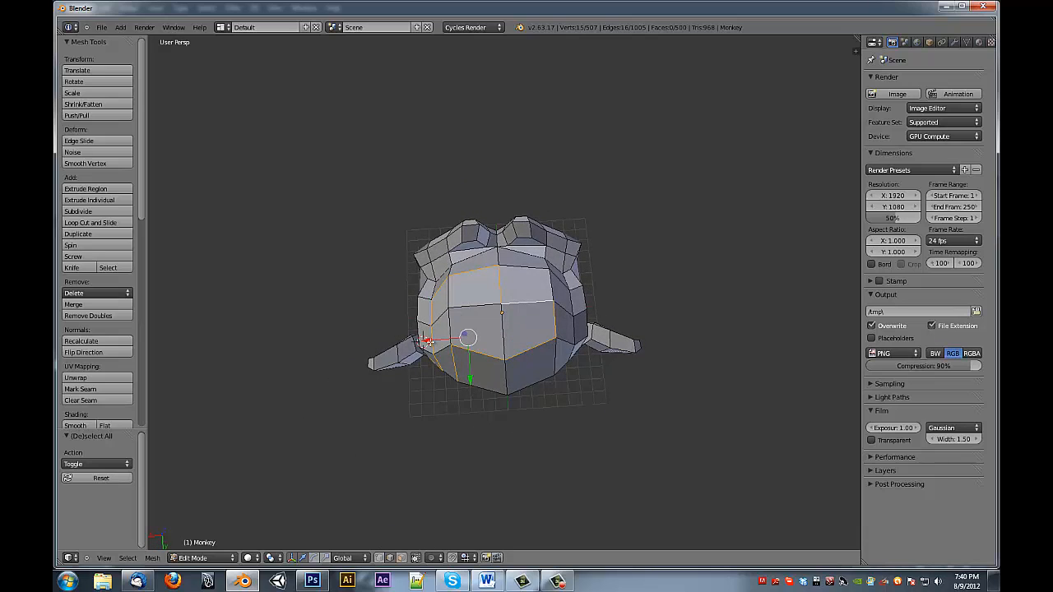
Step: Fill the closed edge outline with a face selection using Select Loop Inner-Region
middle_click_drag(433, 341, 372, 462)
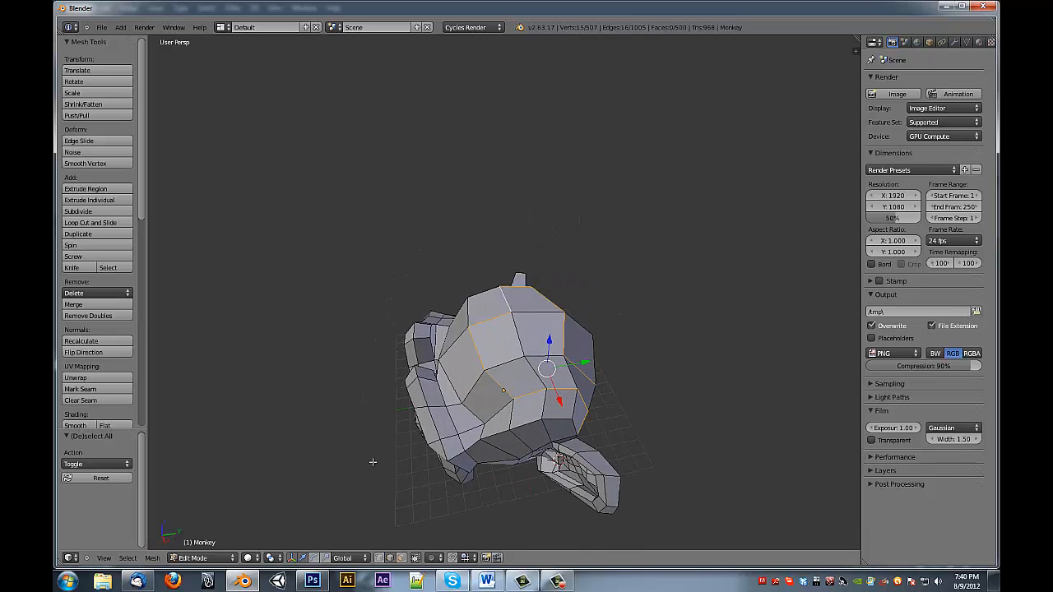
left_click(127, 557)
left_click(173, 292)
Step: Try extruding the enclosed faces and fattening them along their normals, and undo both operations
middle_click_drag(383, 395, 622, 367)
key("e")
left_click(623, 366)
key("alt+s")
left_click(726, 364)
middle_click_drag(726, 364, 584, 447)
key("ctrl+z")
key("ctrl+z")
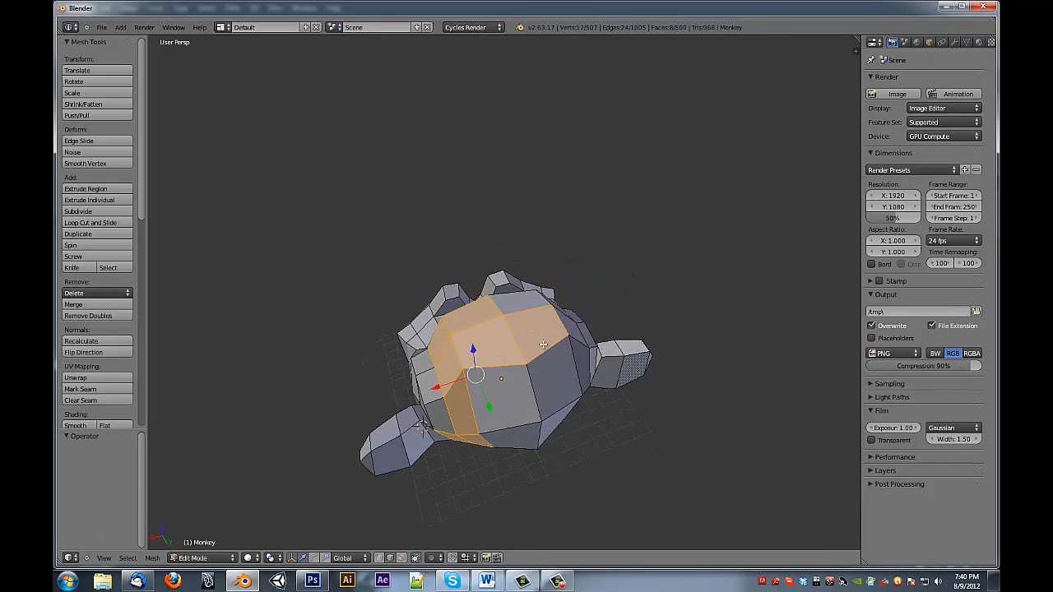
key("alt+Tab")
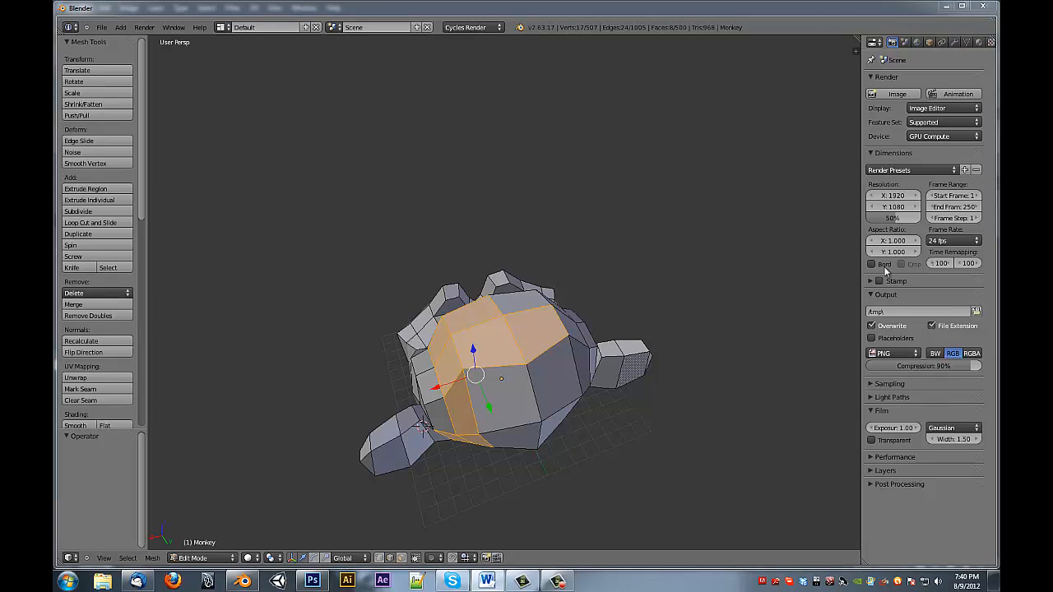
left_click(649, 9)
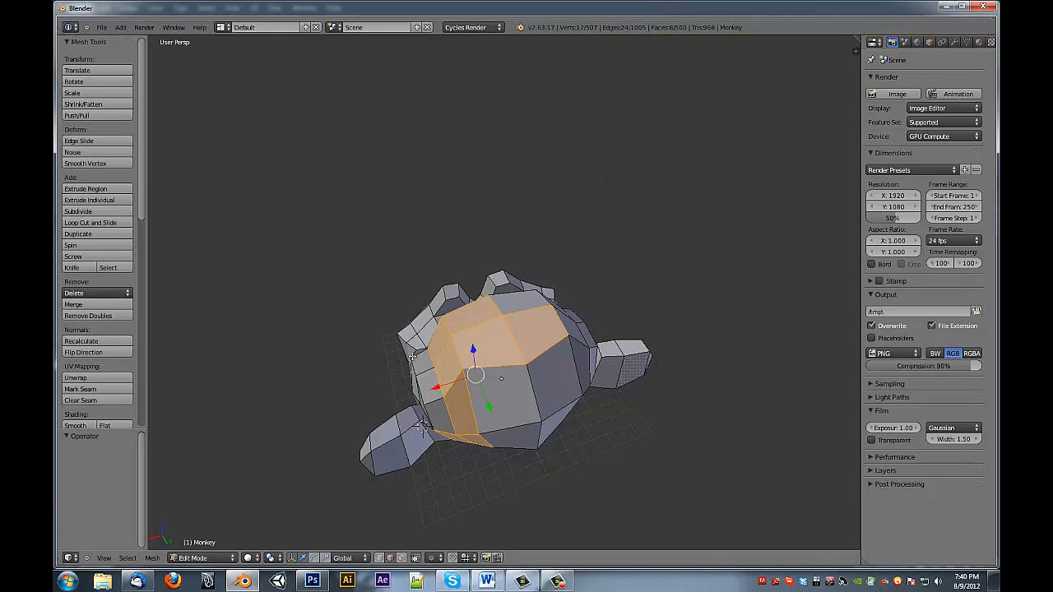
middle_click_drag(428, 356, 536, 368)
key("Tab")
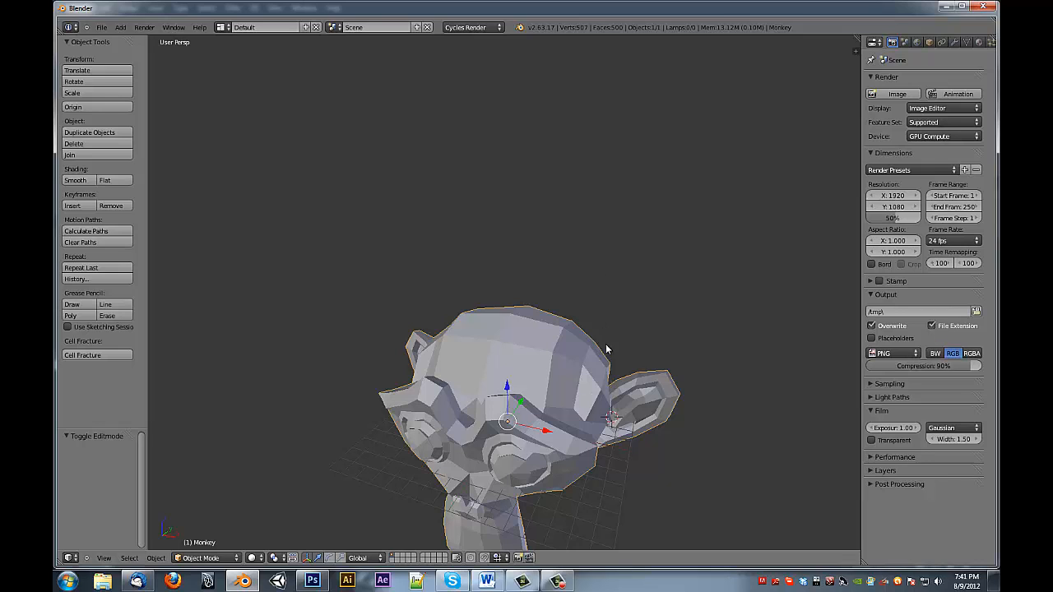
middle_click_drag(589, 358, 564, 343)
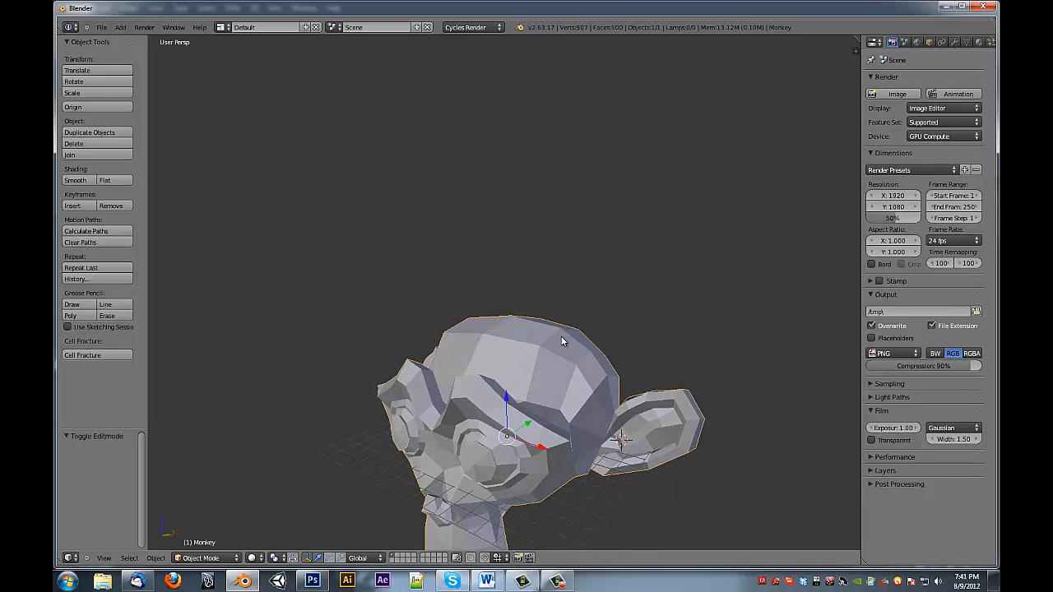
key("Tab")
Step: Switch to vertex select mode and select two vertices on opposite sides of the head
key("ctrl+Tab")
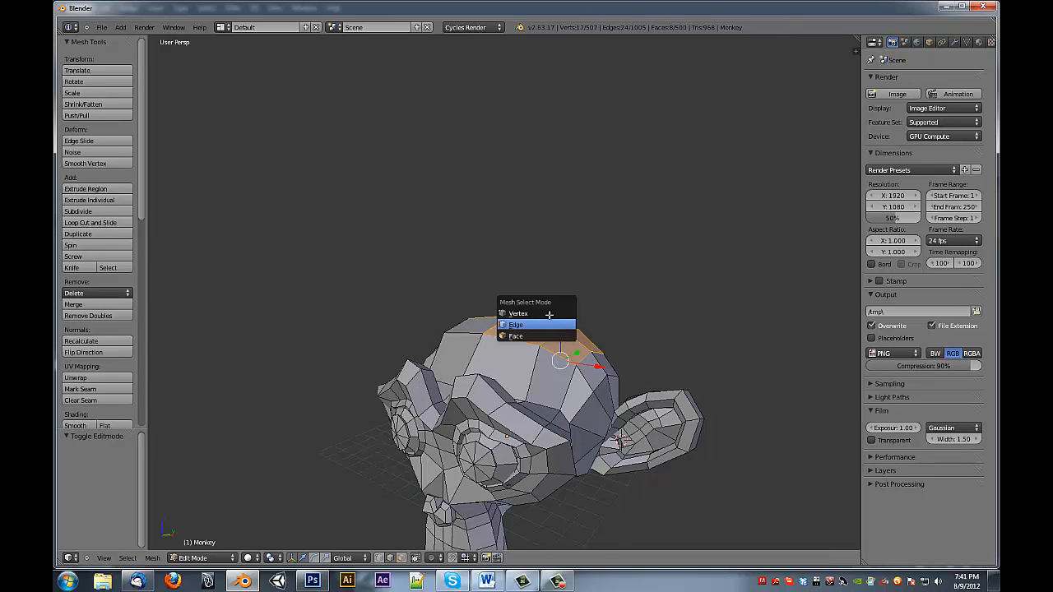
left_click(550, 314)
middle_click_drag(567, 329, 558, 399)
right_click(574, 395)
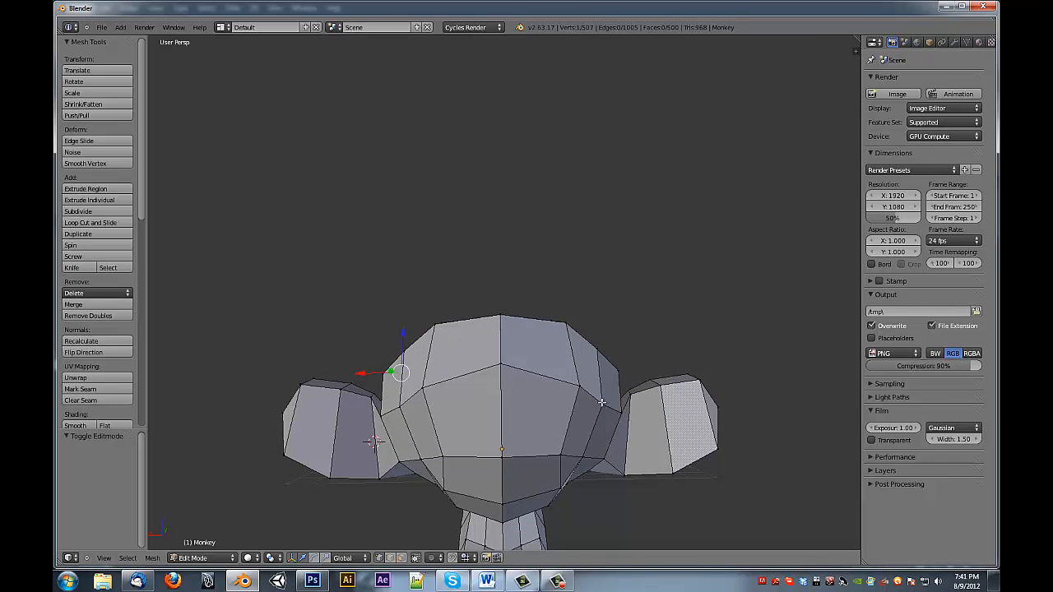
middle_click_drag(609, 376, 670, 415)
right_click(514, 435, "shift")
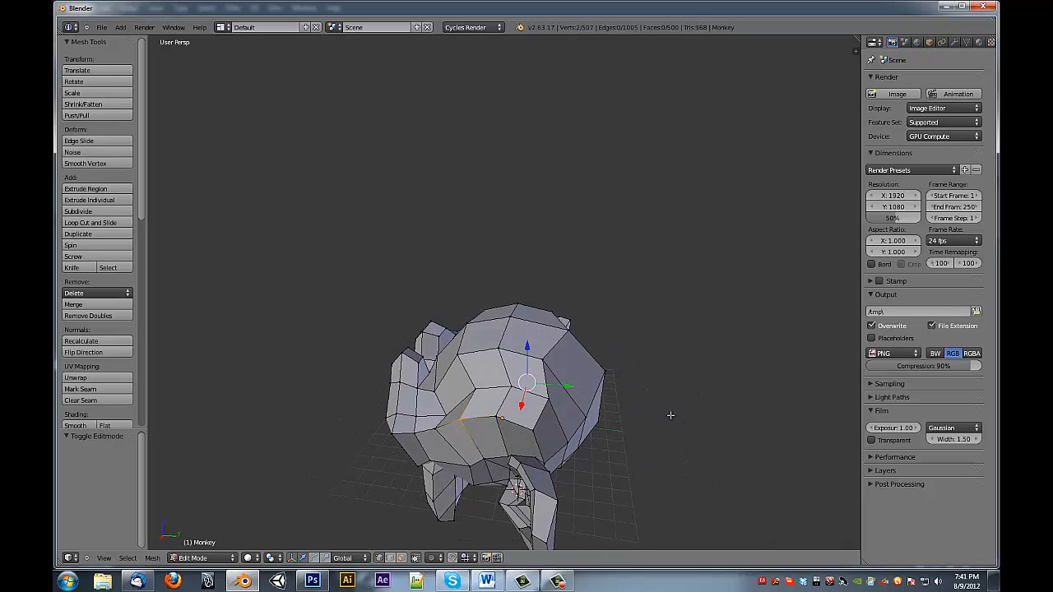
Step: Hide the transform manipulator and select the vertex path connecting the two selected vertices
key("ctrl+space")
middle_click_drag(609, 393, 318, 469)
key("t")
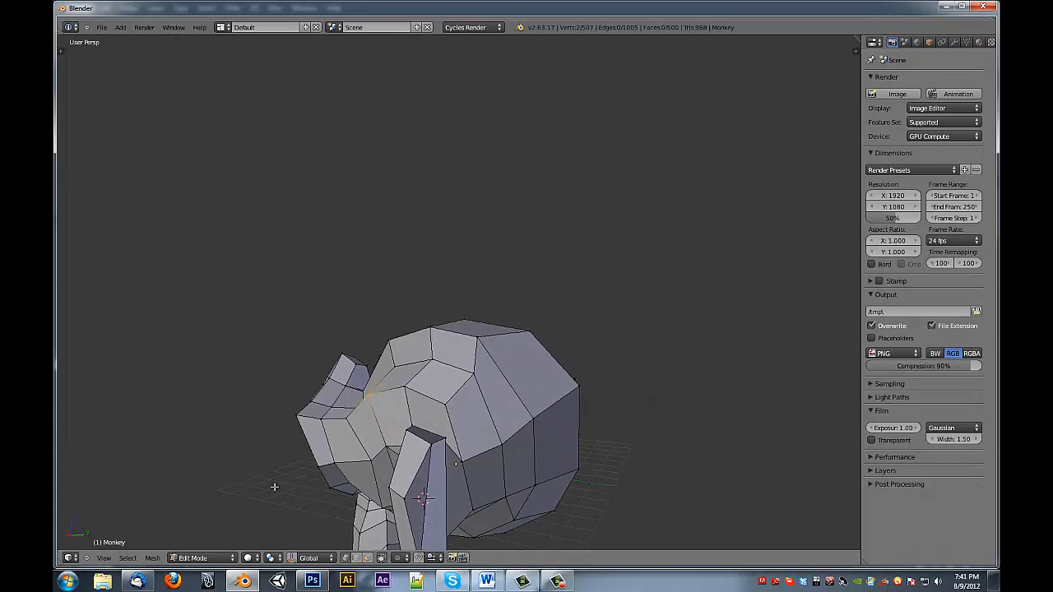
left_click(129, 559)
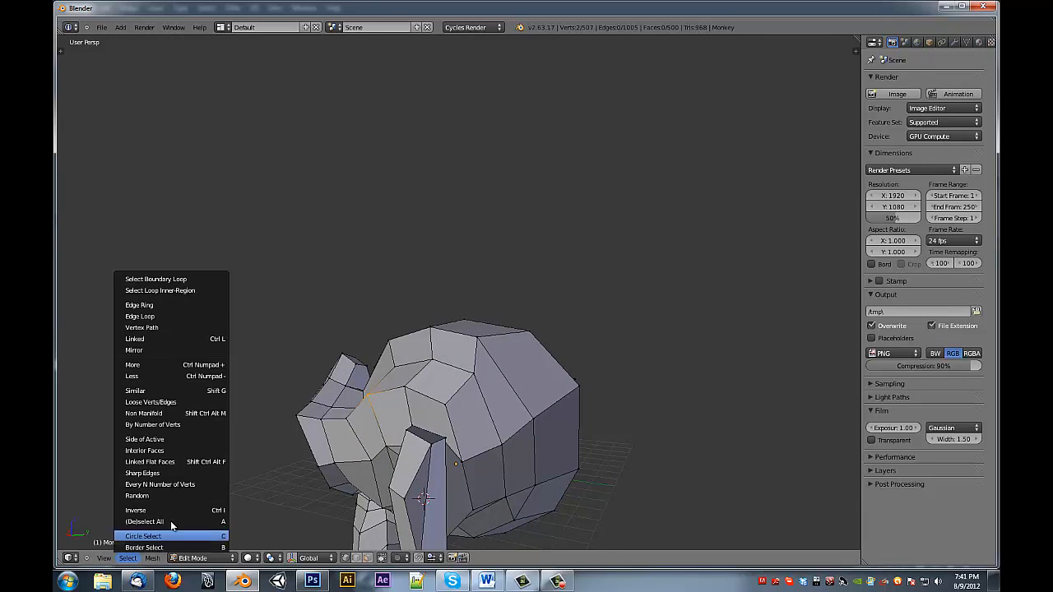
left_click(181, 328)
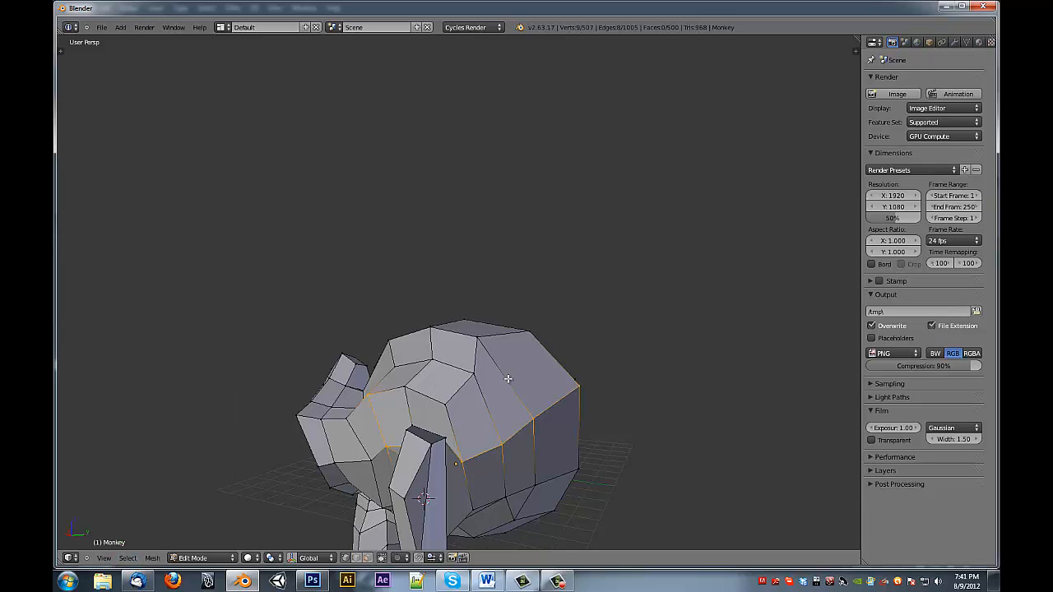
mouse_move(508, 378)
middle_mouse_down()
mouse_move(312, 400)
mouse_move(517, 395)
middle_mouse_up()
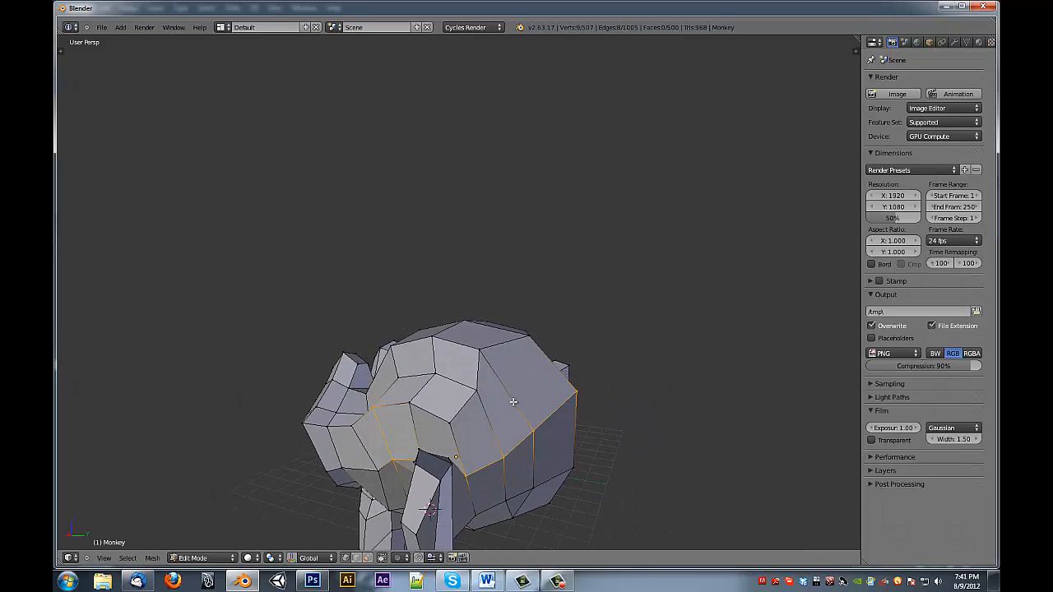
Step: Try the Topological type for the selected vertex path, and return the type to Edge Length
key("t")
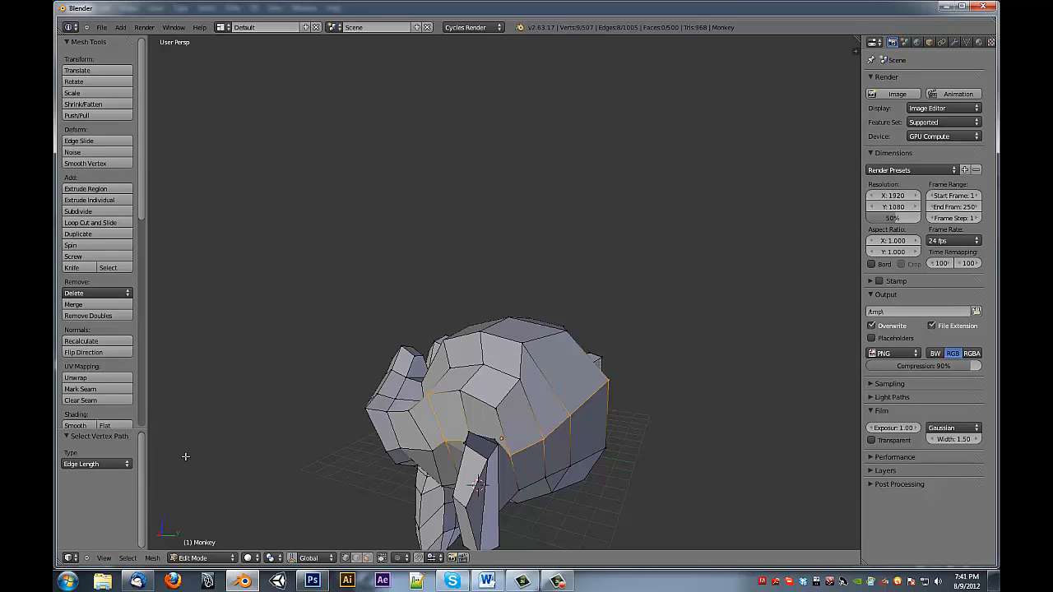
left_click(105, 465)
left_click(97, 442)
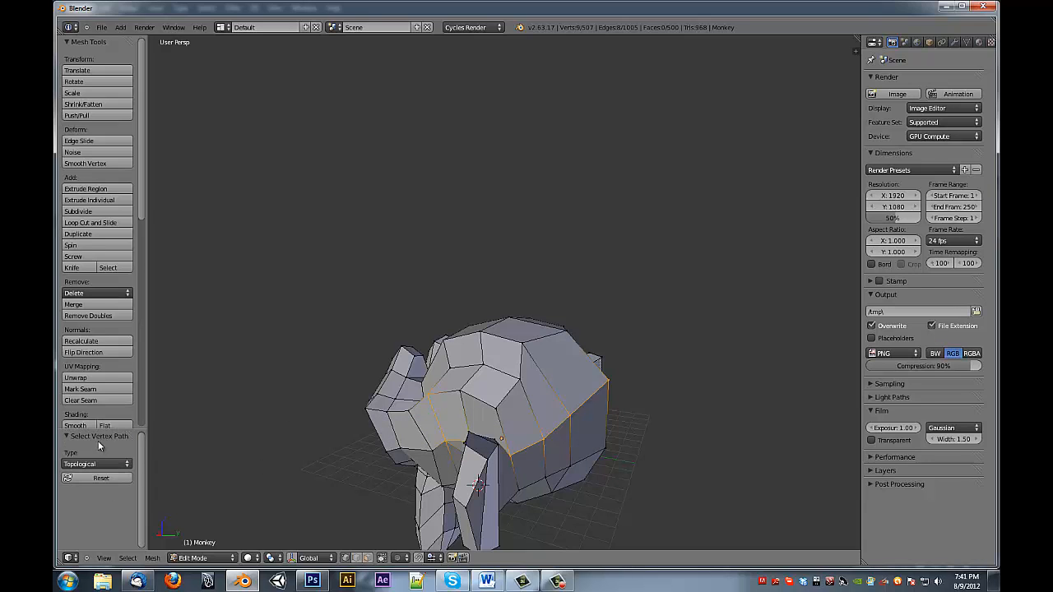
middle_click_drag(469, 382, 376, 425)
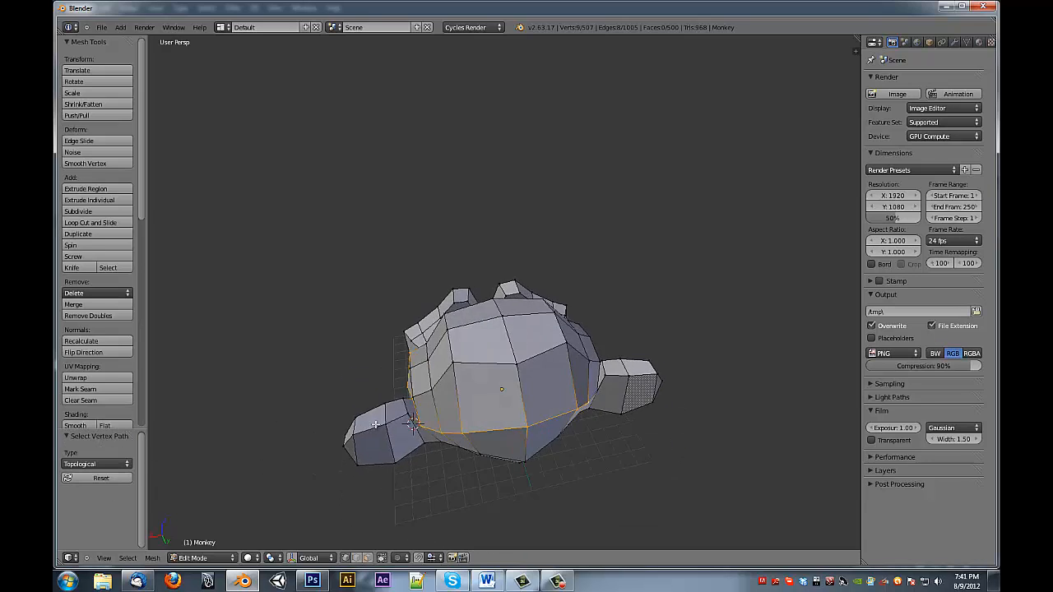
left_click(104, 464)
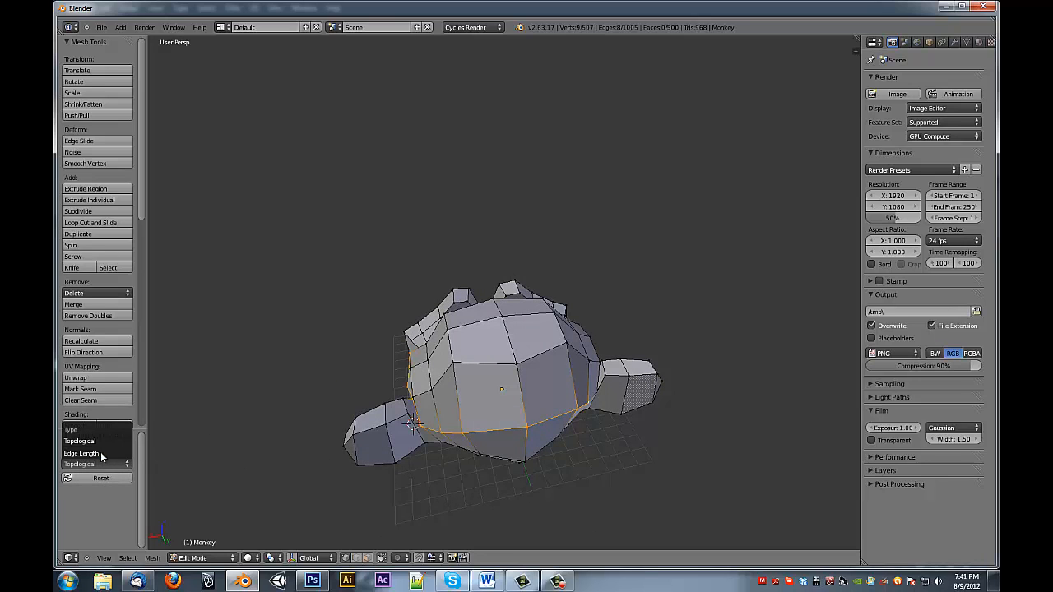
left_click(100, 454)
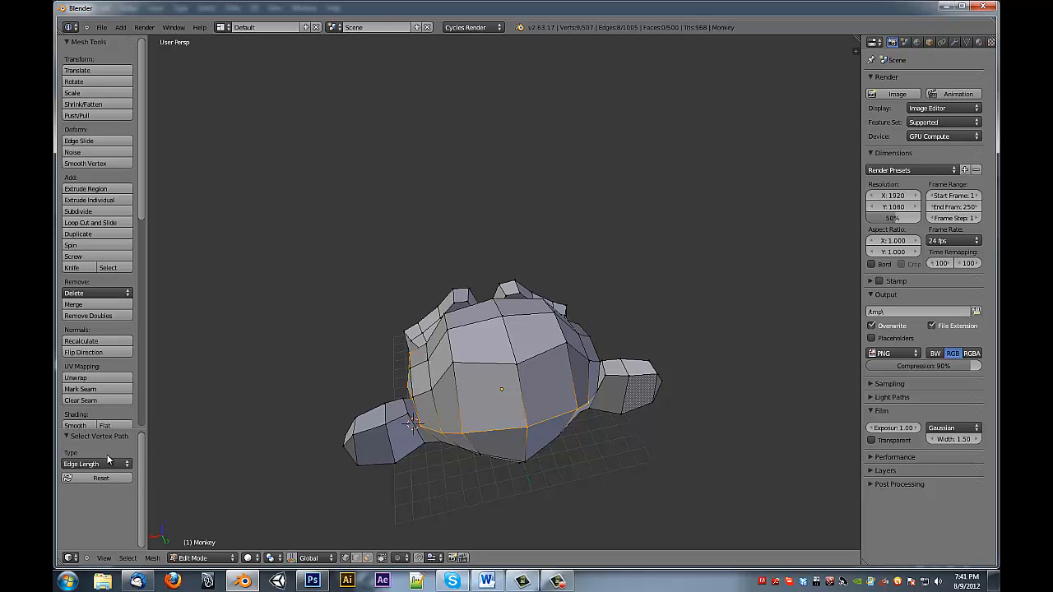
Step: Replace the selection with one vertex on the upper side of the head and one between the brows
middle_click_drag(531, 364, 594, 366)
right_click(449, 409)
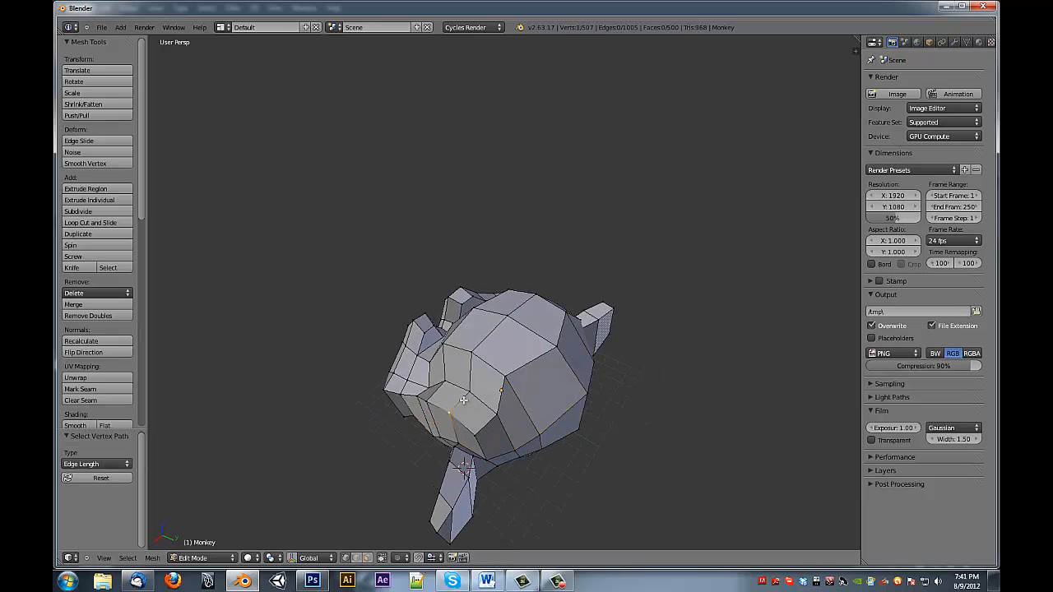
middle_click_drag(554, 402, 488, 394)
right_click(551, 346, "shift")
middle_click_drag(535, 351, 574, 409)
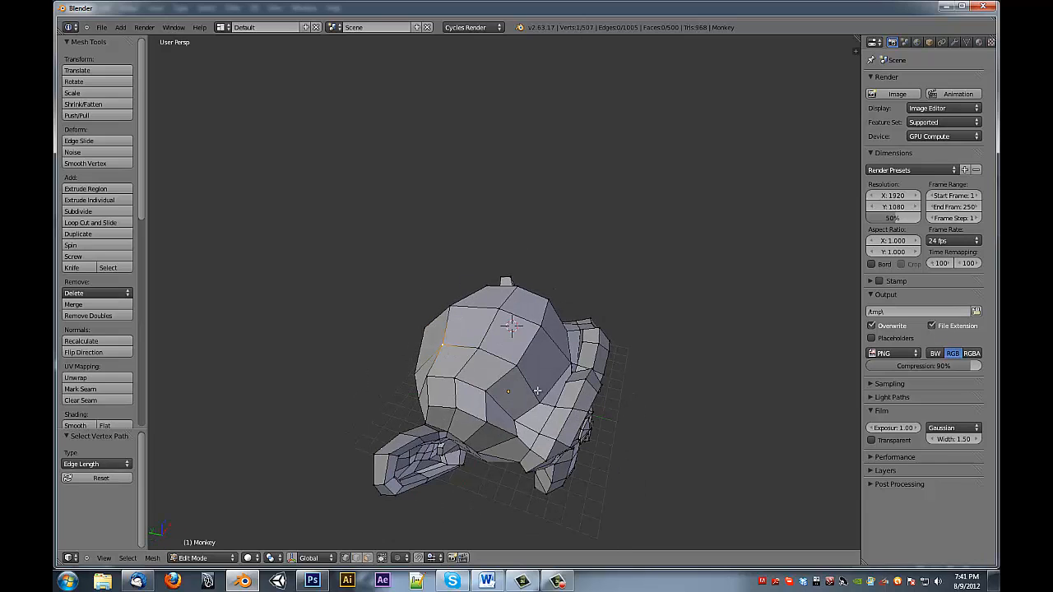
middle_click_drag(481, 366, 550, 475)
middle_click_drag(581, 440, 477, 419)
right_click(555, 433, "shift")
Step: Select the vertex path from the head's side to the vertex between the brows
key("ctrl+e")
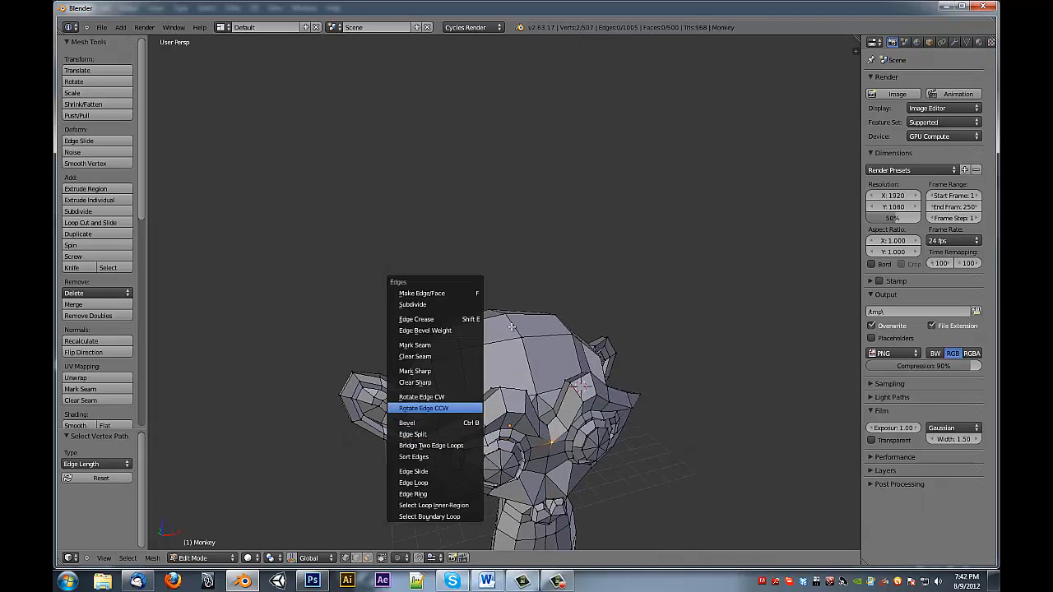
left_click(128, 558)
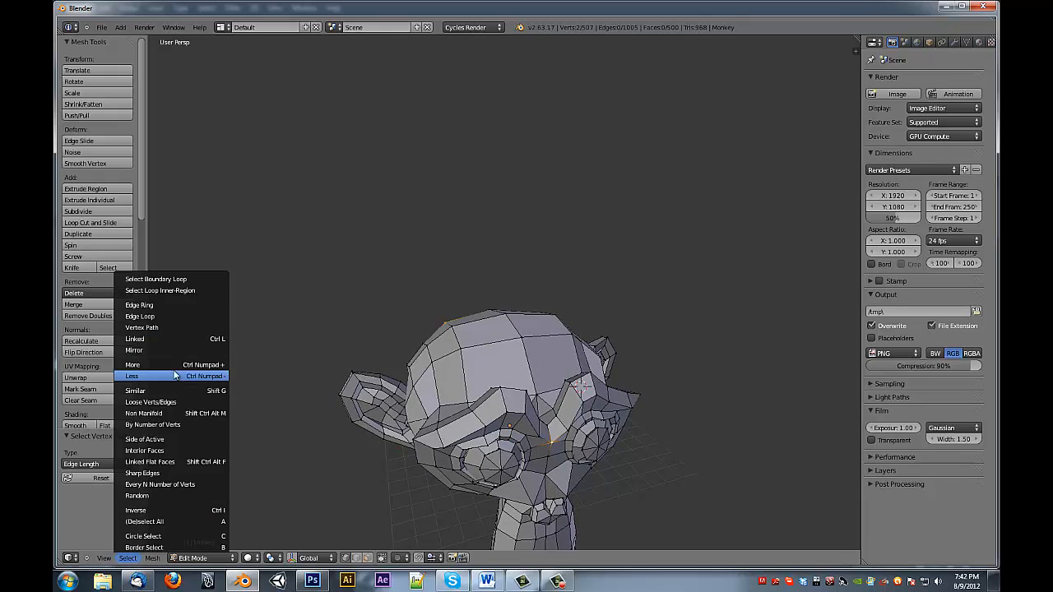
left_click(177, 326)
middle_click_drag(206, 346, 193, 448)
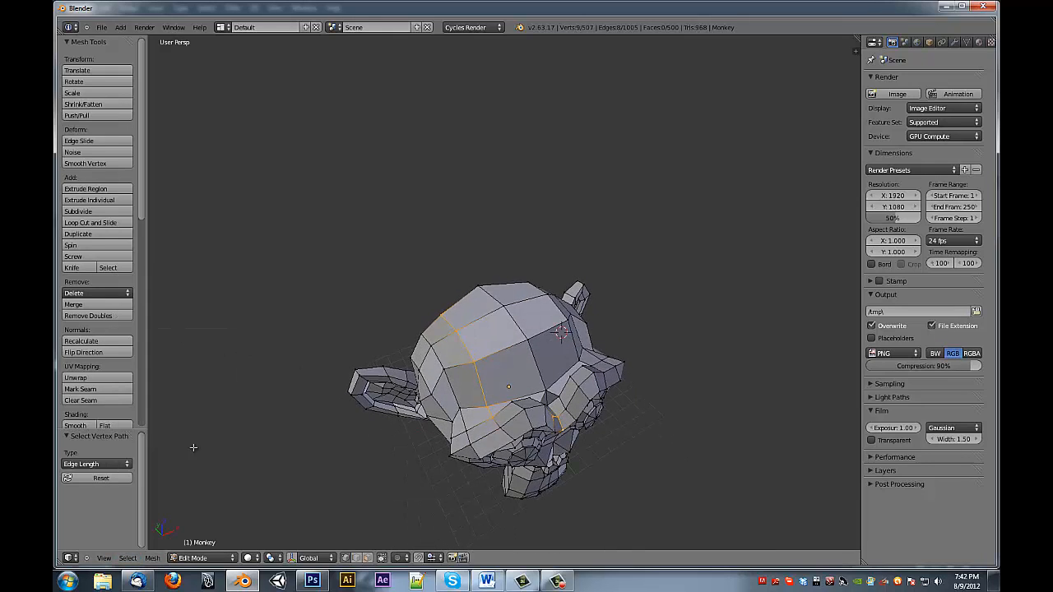
middle_click_drag(518, 386, 442, 421)
Step: Set the vertex path's type to Topological
left_click(97, 464)
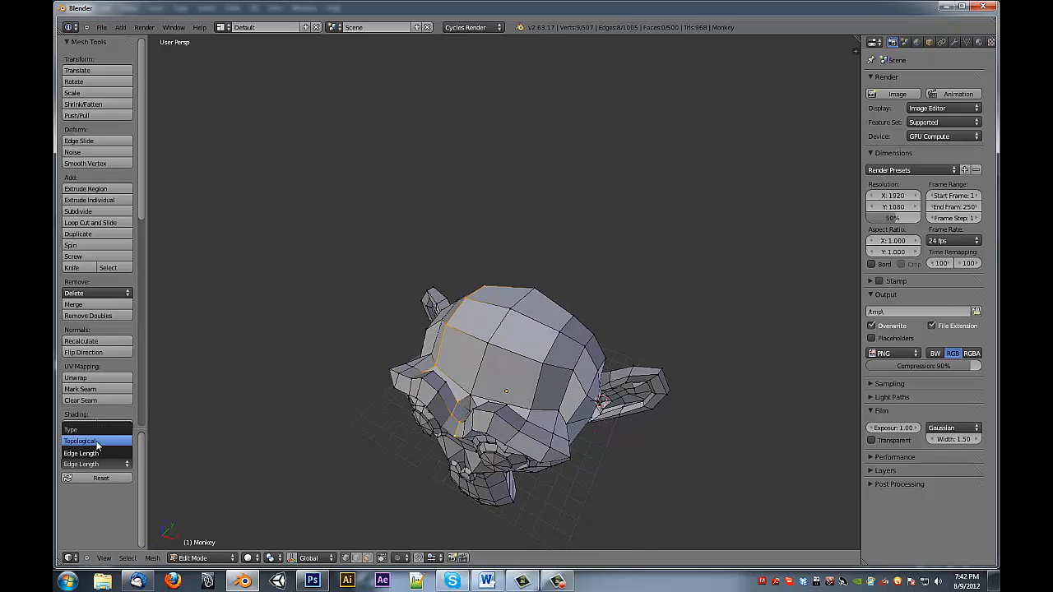
left_click(97, 448)
middle_click_drag(317, 429, 555, 356)
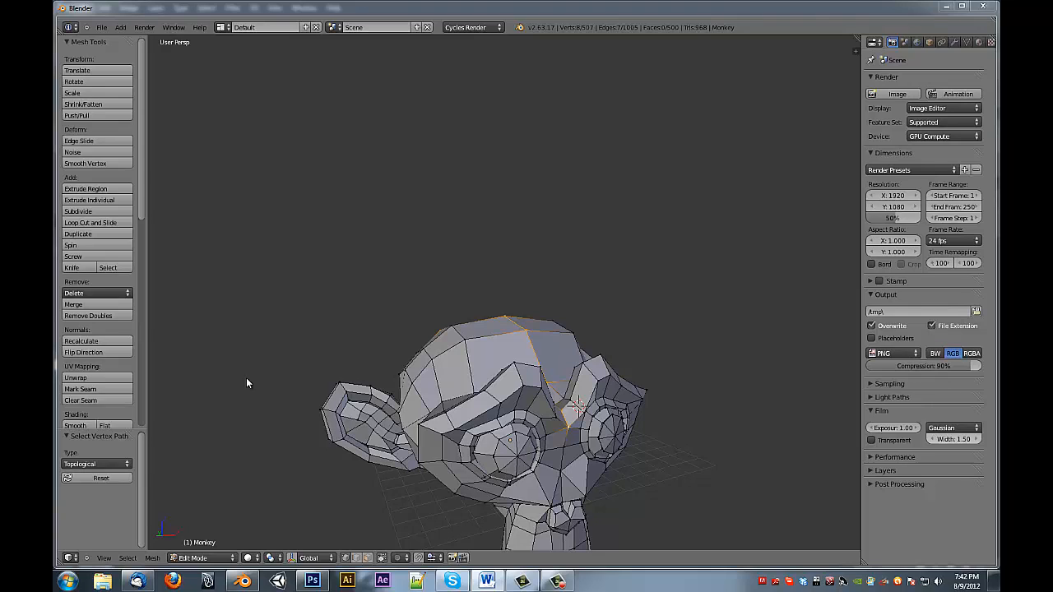
Step: Switch the mesh to edge select mode
left_click(127, 558)
middle_click_drag(514, 382, 468, 385)
key("ctrl+Tab")
left_click(463, 397)
middle_click_drag(615, 383, 706, 380)
Step: Clear the selection and select the shortest path of edges between two edges across the head
key("a")
right_click(572, 358)
right_click(424, 368, "ctrl")
key("n")
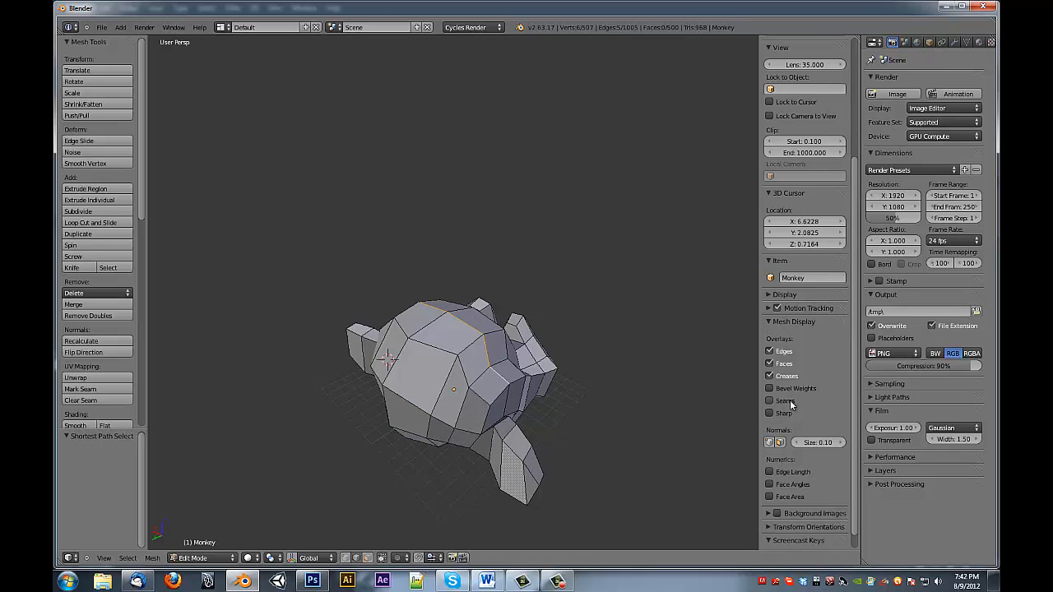
key("n")
Step: Start a new edge selection on the head and extend it along successive shortest paths around its side and back
middle_click_drag(618, 426, 639, 379)
right_click(520, 391)
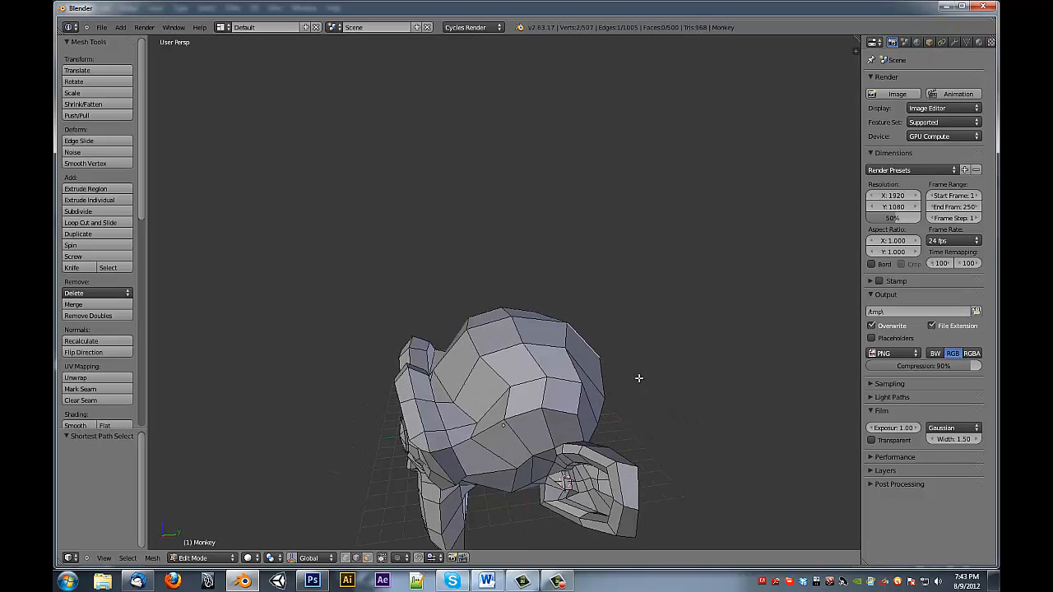
right_click(506, 407, "ctrl")
middle_click_drag(504, 422, 475, 441)
right_click(470, 433, "ctrl")
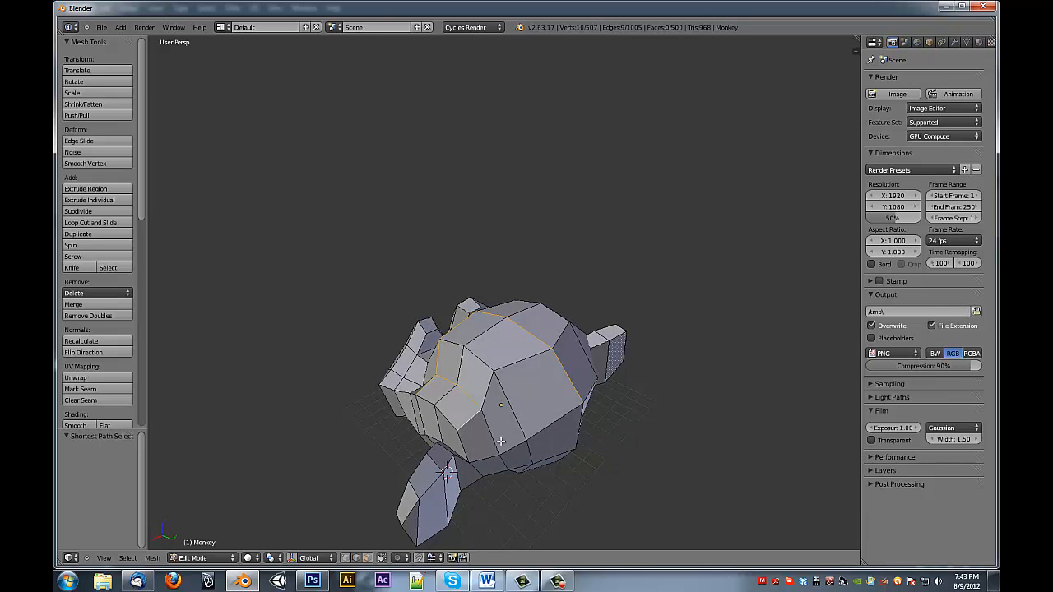
right_click(494, 457, "ctrl")
right_click(548, 424, "ctrl")
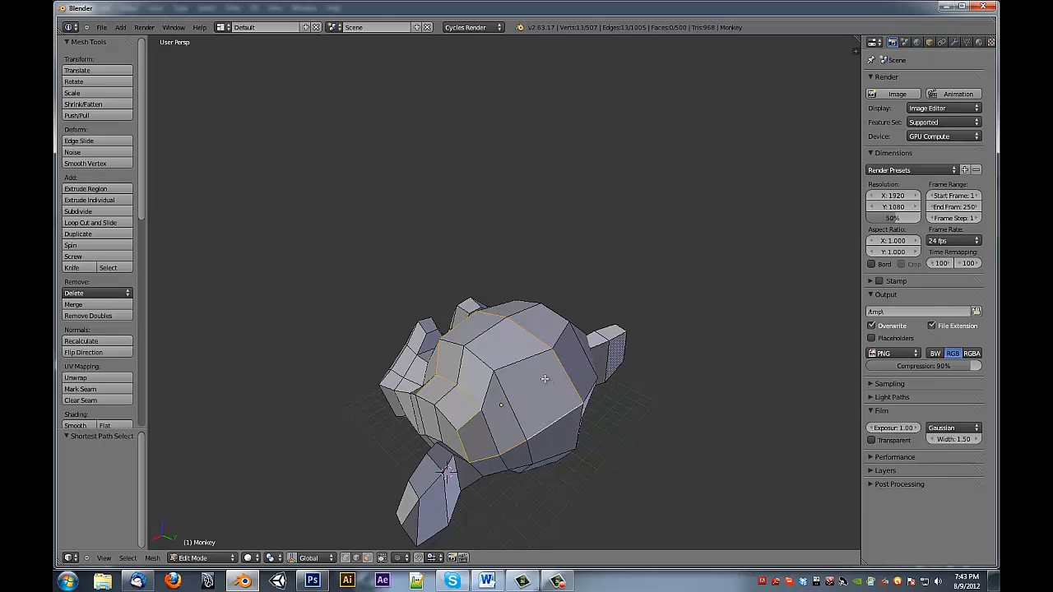
right_click(530, 355, "ctrl")
middle_click_drag(580, 321, 514, 341)
right_click(550, 354, "ctrl")
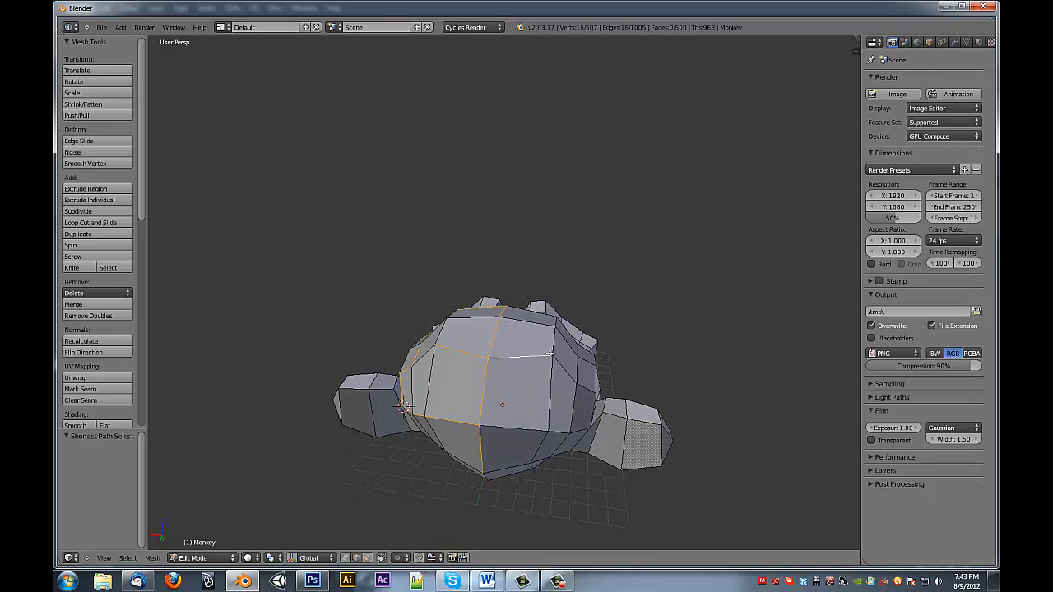
right_click(571, 371, "ctrl")
Step: Replace the selection with three connected edges on the back of the head
right_click(637, 423)
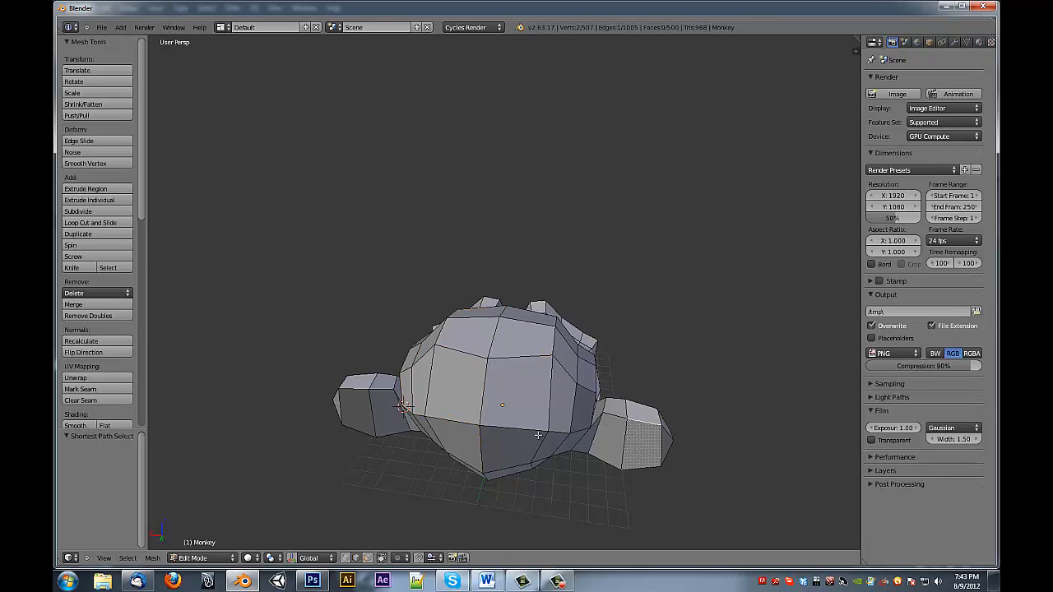
right_click(526, 432, "ctrl")
middle_click_drag(506, 350, 540, 356)
right_click(546, 392)
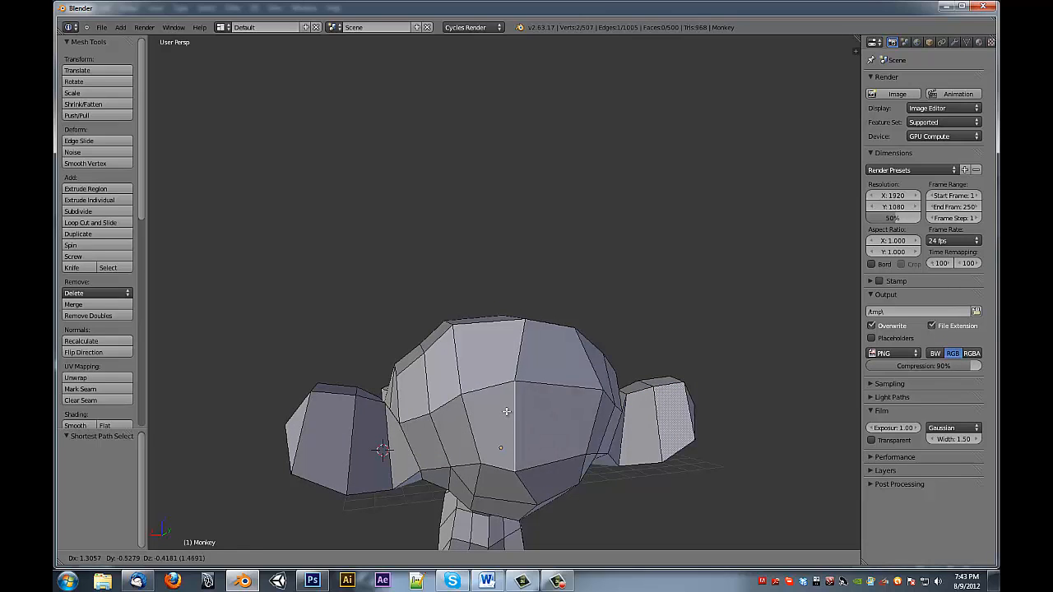
right_click(492, 383, "shift")
right_click(493, 384, "shift")
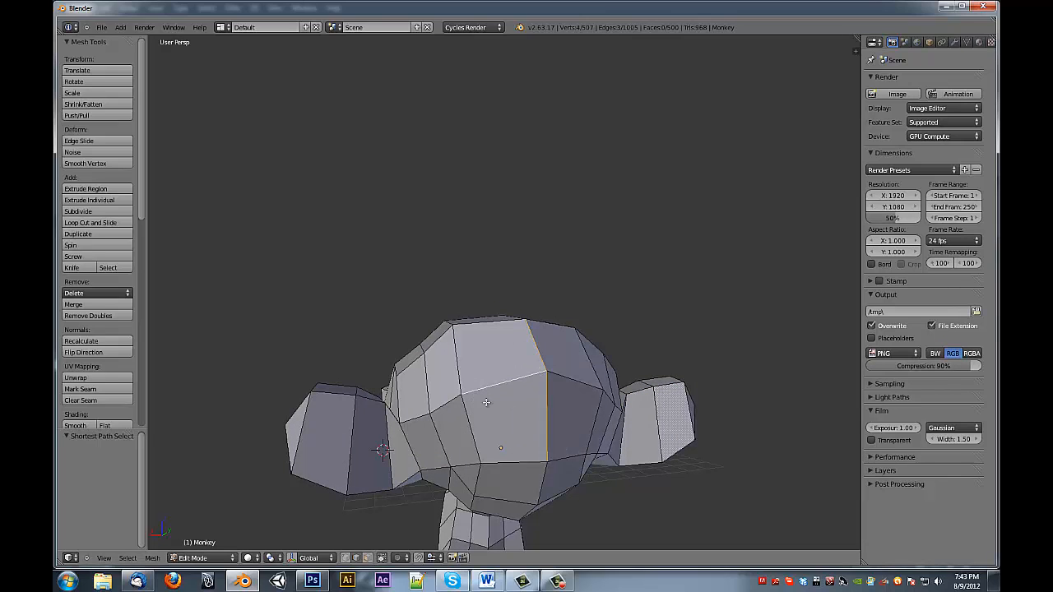
Step: Select a new shortest path of edges across the top of the head and extend it around the forehead and side
middle_click_drag(577, 389, 554, 321)
right_click(496, 341)
right_click(567, 307, "ctrl")
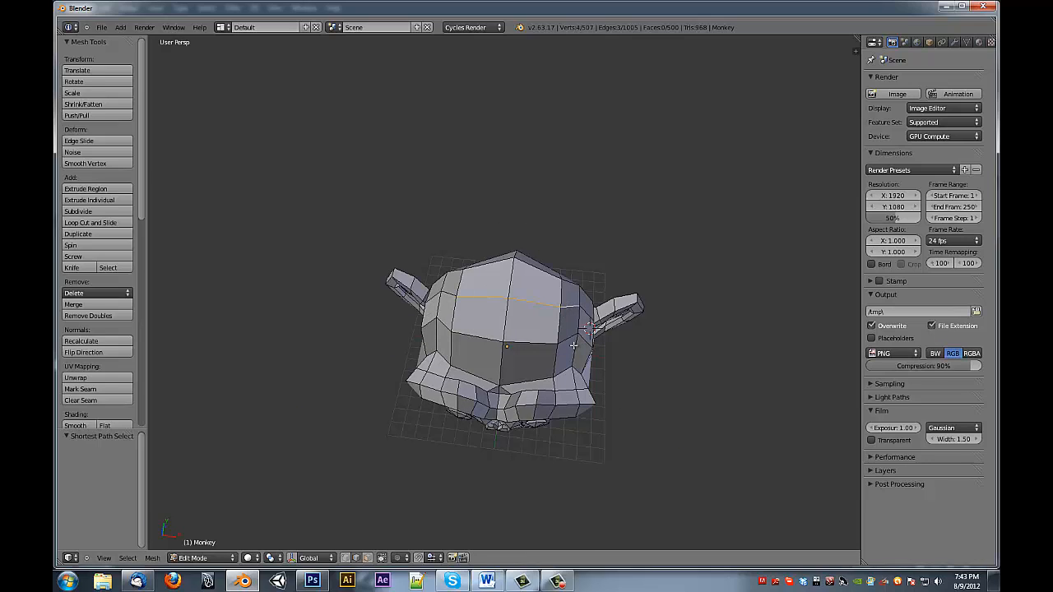
right_click(529, 383, "ctrl")
right_click(524, 384, "ctrl")
middle_click_drag(491, 396, 584, 385)
right_click(438, 361, "ctrl")
right_click(461, 402, "ctrl")
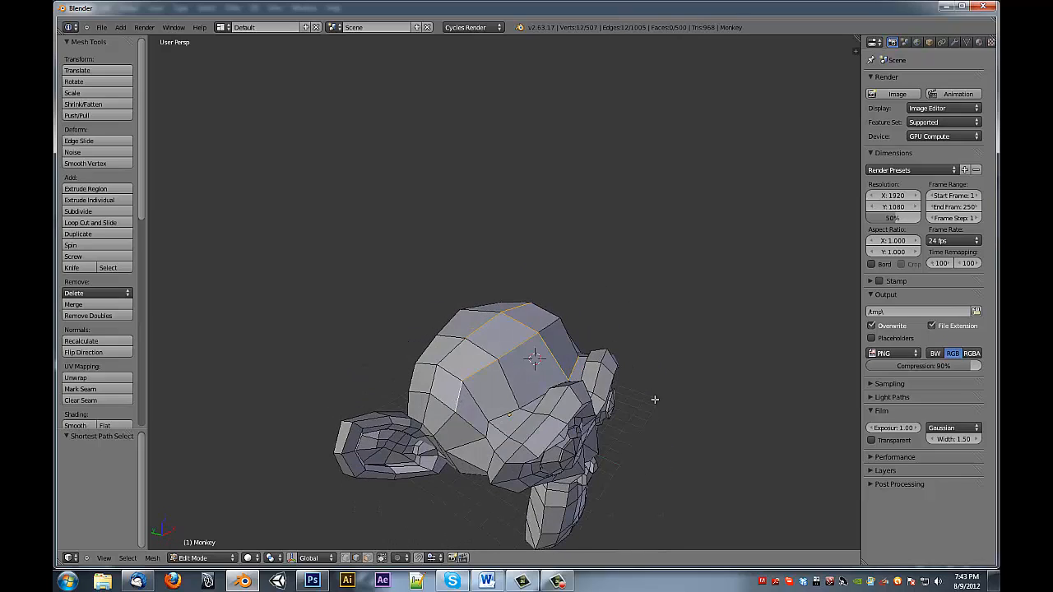
Step: Clear the edge selection and select the entire monkey mesh
middle_click_drag(655, 399, 570, 399)
key("a")
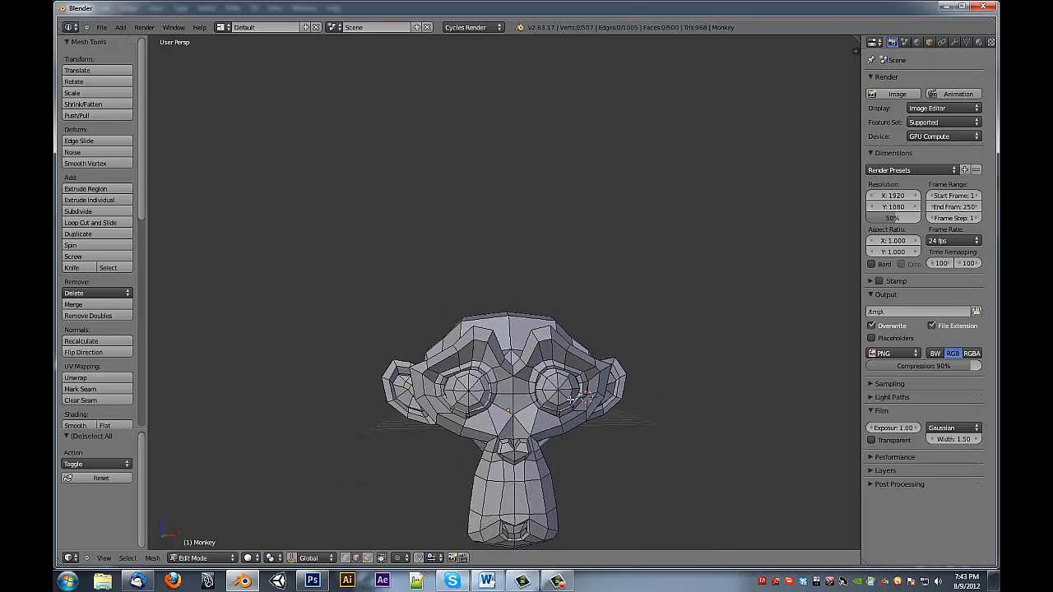
scroll(570, 400, "down", 2)
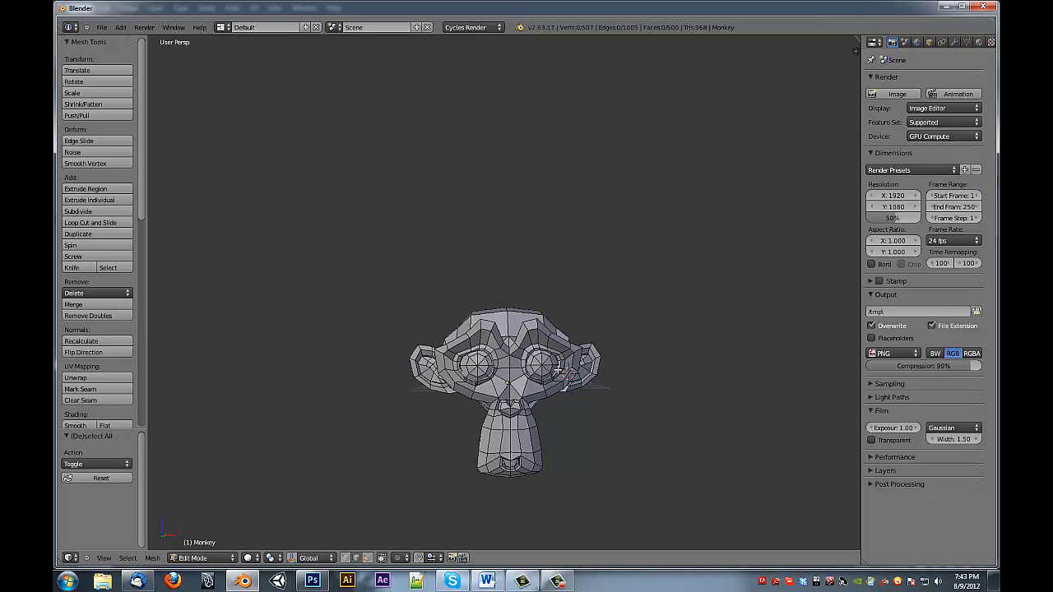
key("a")
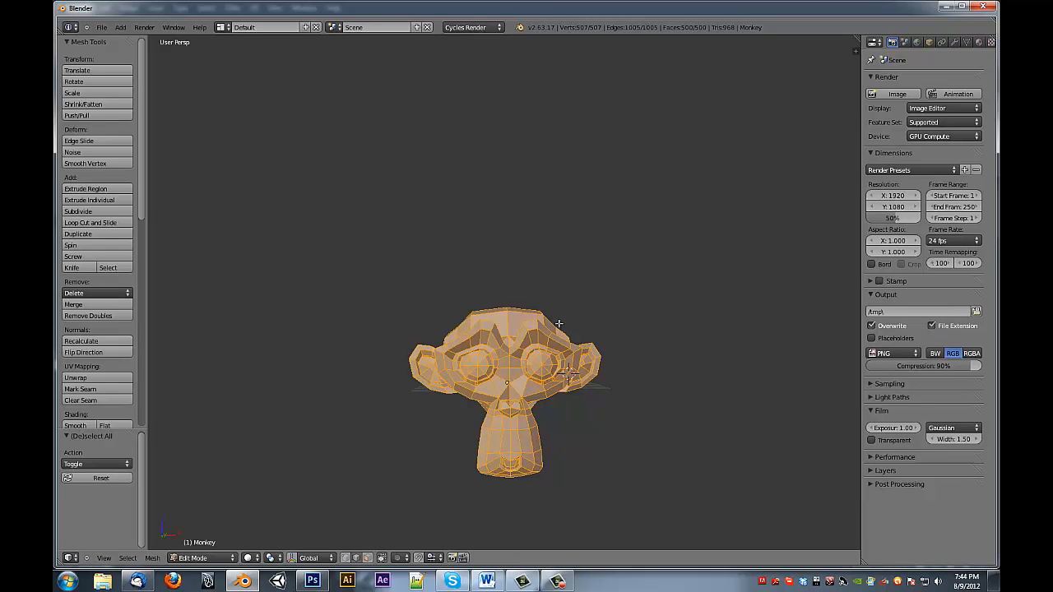
Step: Select one edge on the monkey's left eyeball and extend the selection to all its linked geometry
middle_click_drag(559, 324, 581, 364)
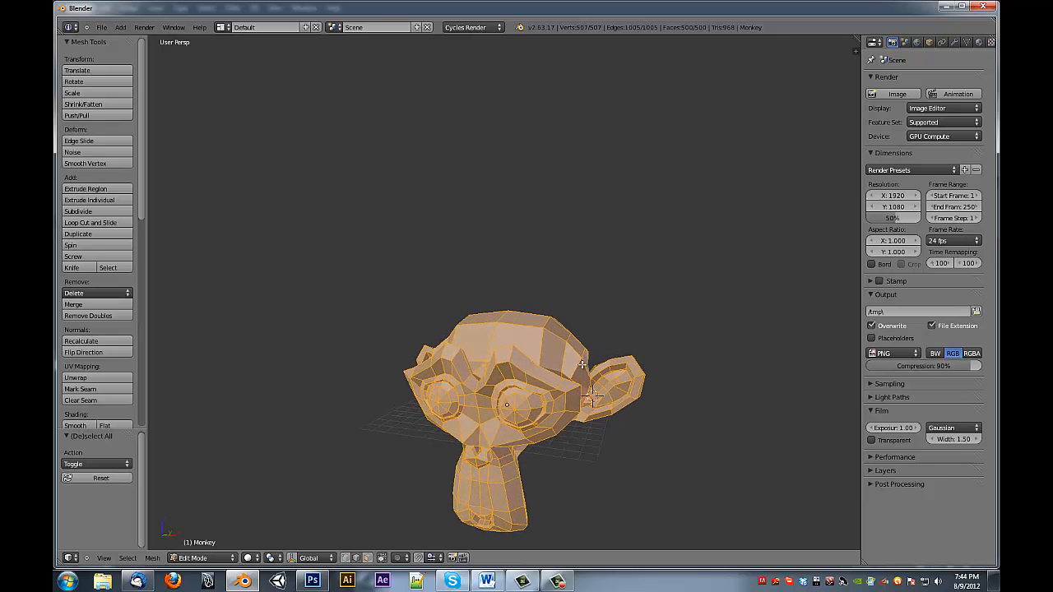
right_click(522, 406)
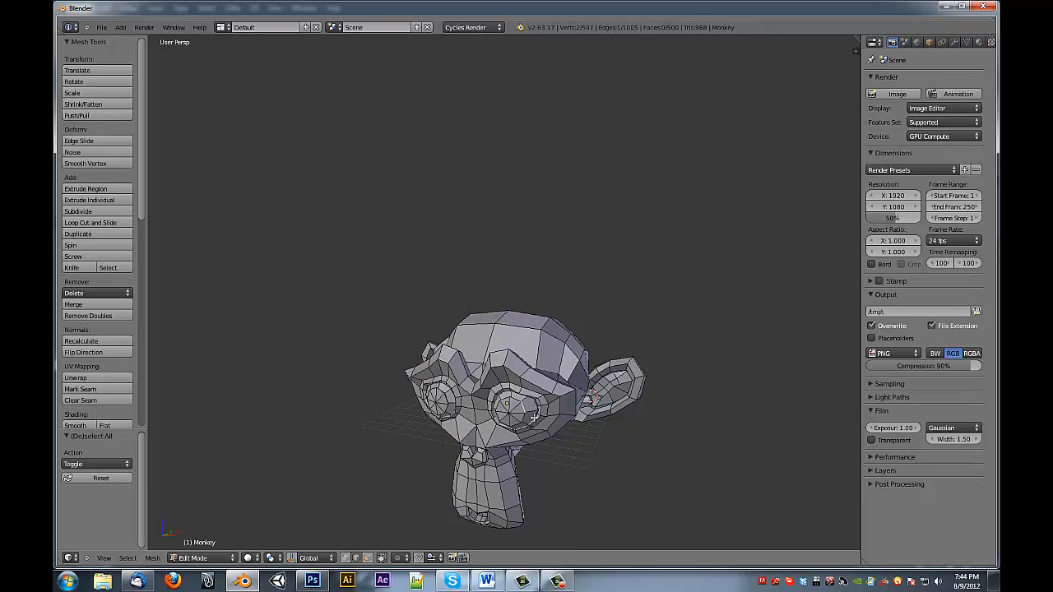
key("ctrl+l")
scroll(558, 451, "up", 2)
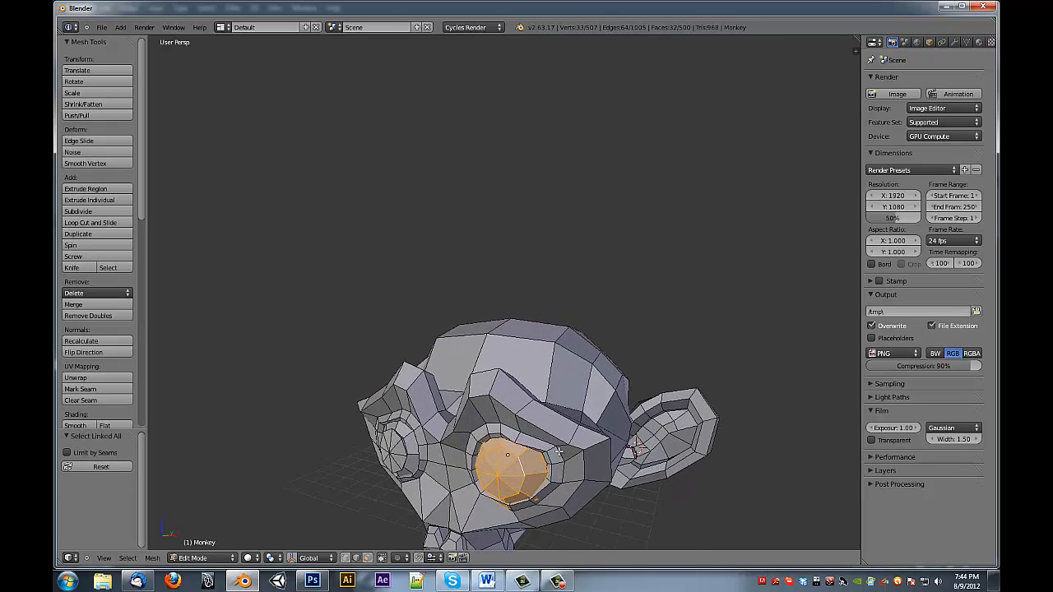
middle_click_drag(559, 450, 473, 384)
Step: Run Select Similar by Length to extend the eyeball selection to matching edges, and inspect the head's side
left_click(132, 558)
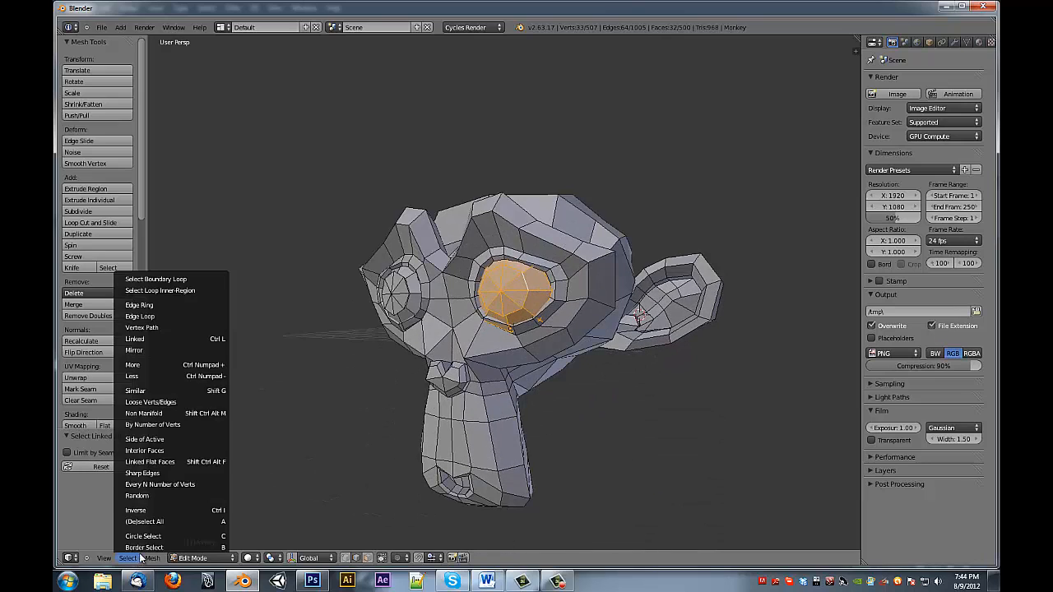
left_click(207, 391)
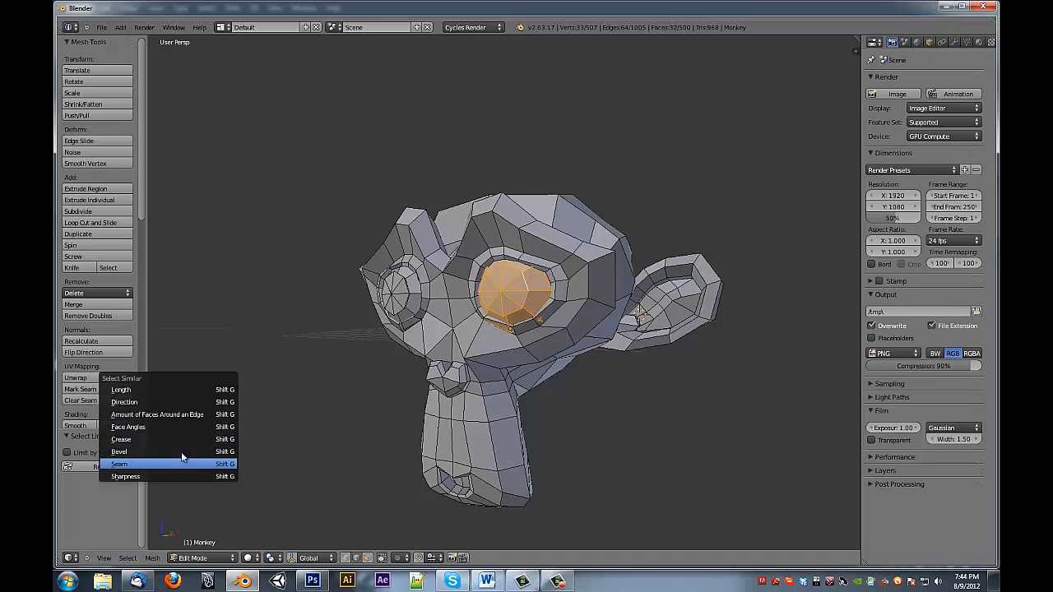
left_click(190, 389)
middle_click_drag(390, 337, 672, 297)
middle_click_drag(600, 313, 537, 356)
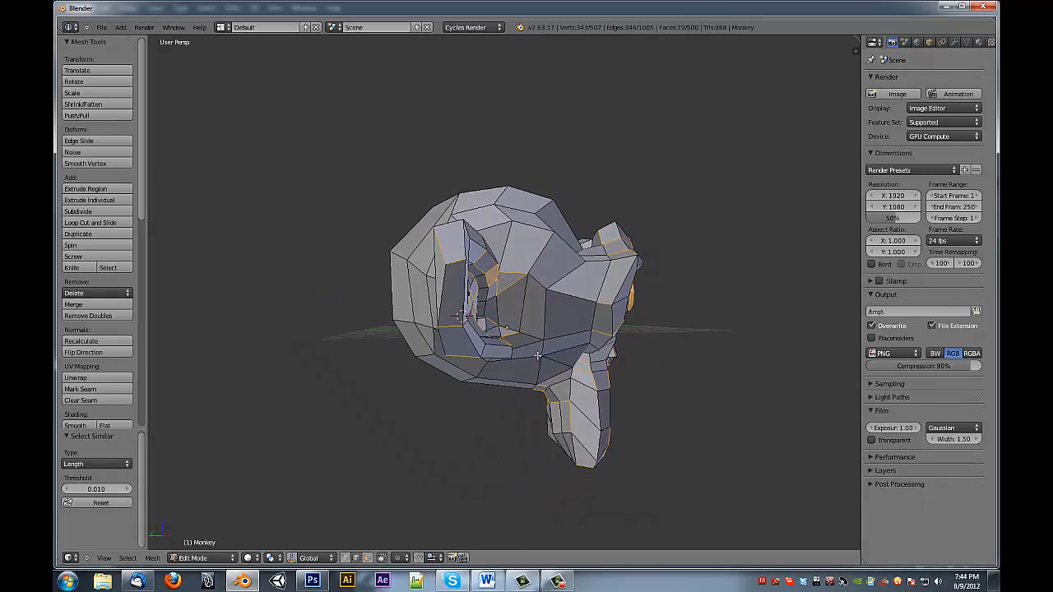
Step: Change the Select Similar type to Amount of Faces Around an Edge
left_click(115, 461)
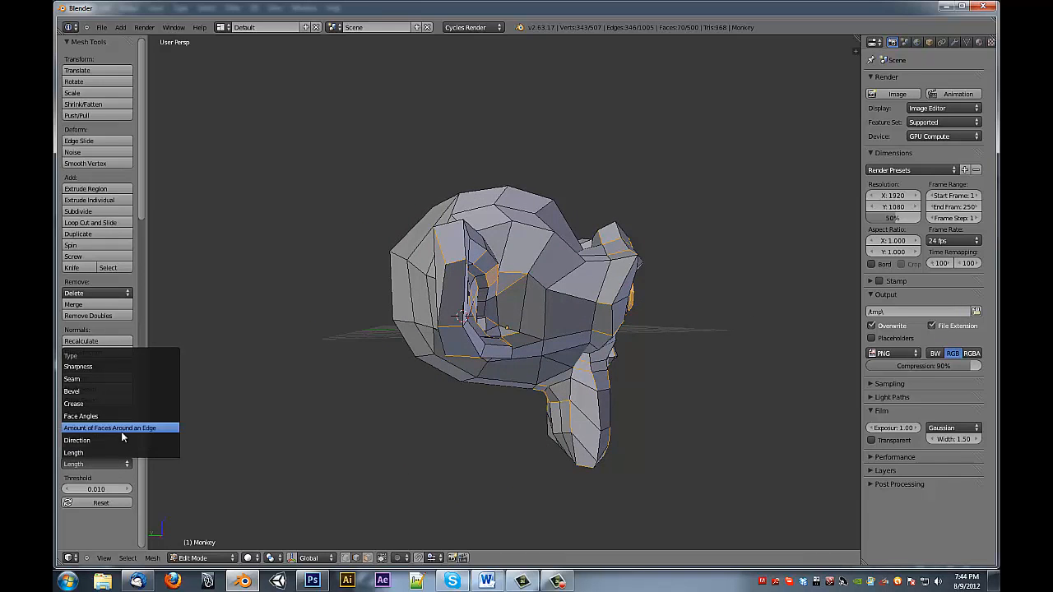
left_click(124, 429)
middle_click_drag(282, 413, 346, 386)
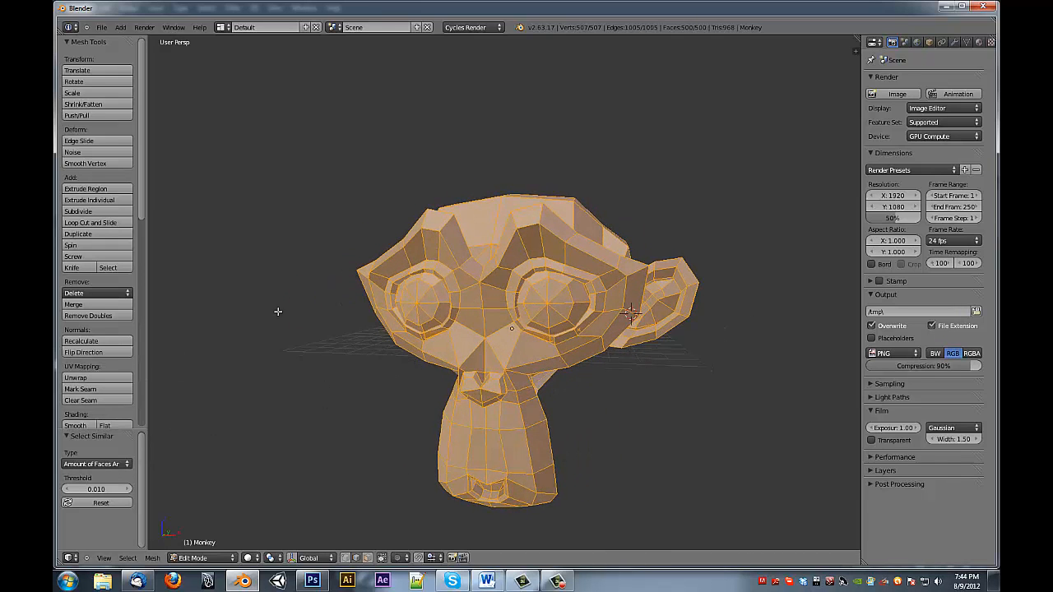
Step: Try the Sharpness and Face Angles types for Select Similar, ending on Amount of Faces Around an Edge
left_click(97, 466)
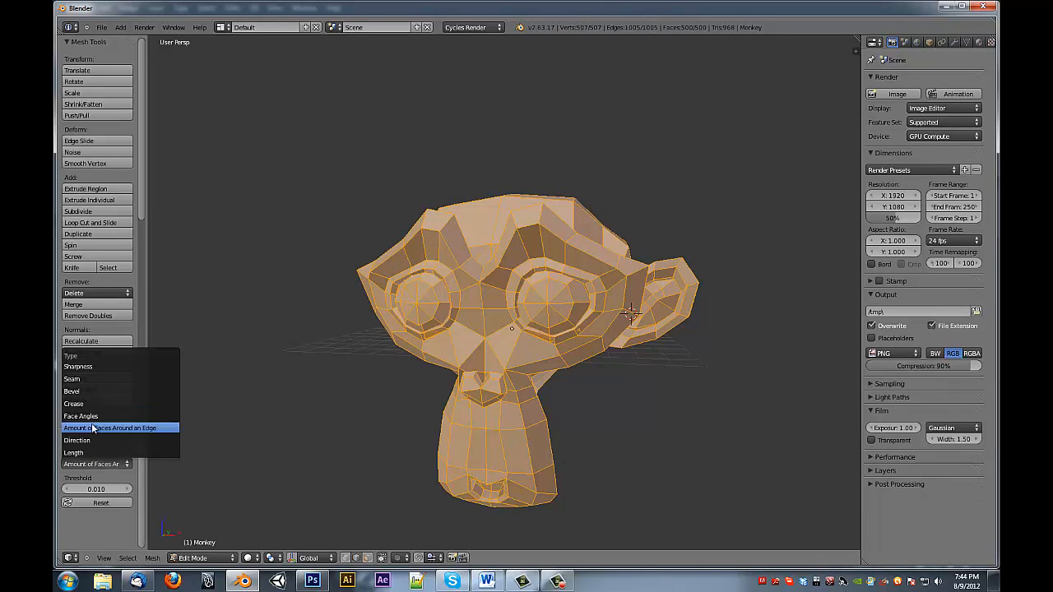
left_click(132, 369)
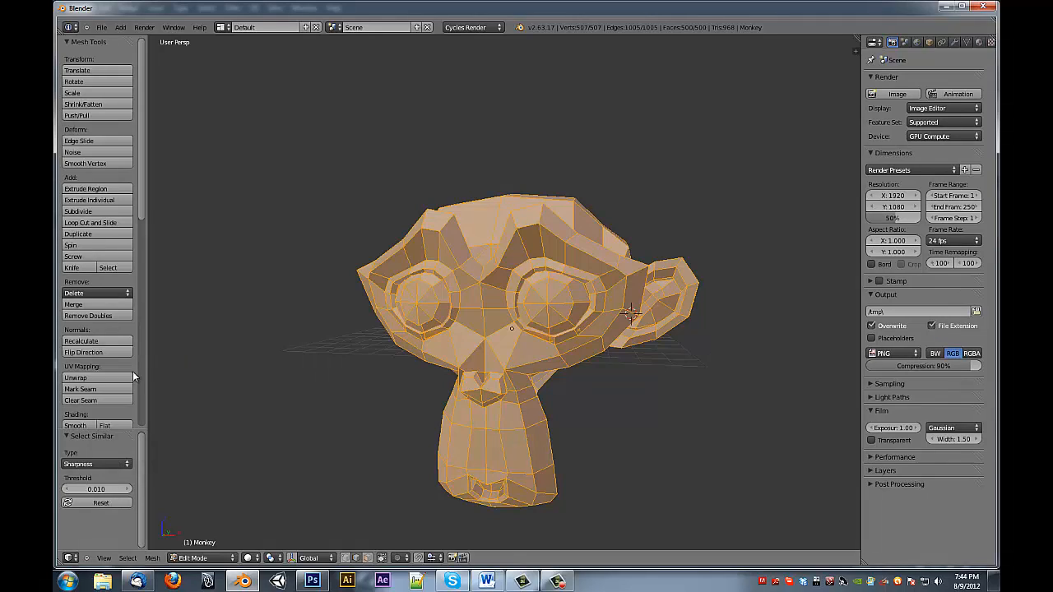
left_click(100, 469)
left_click(109, 417)
left_click(113, 466)
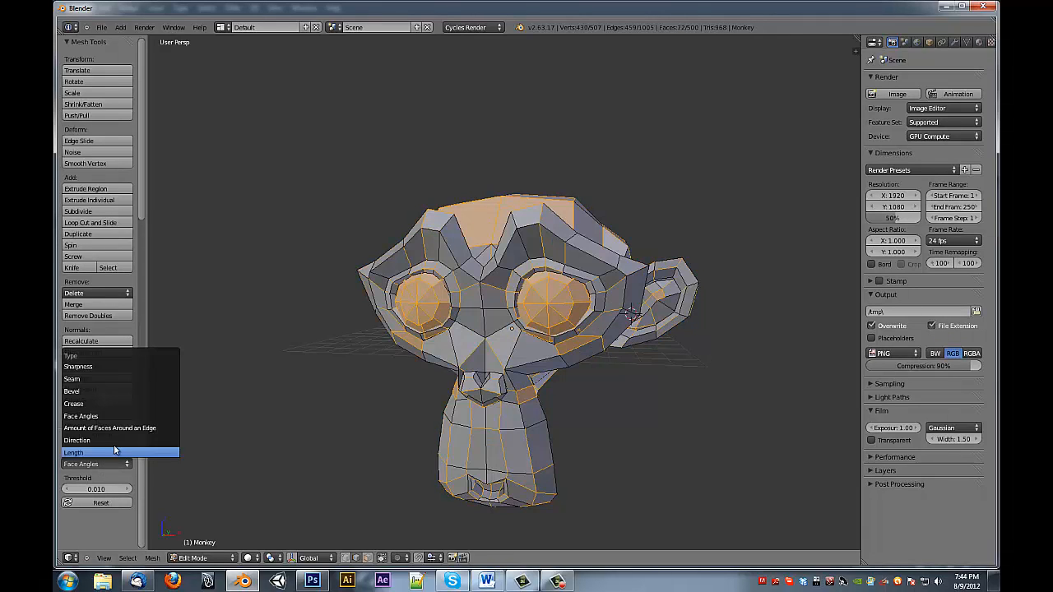
left_click(119, 429)
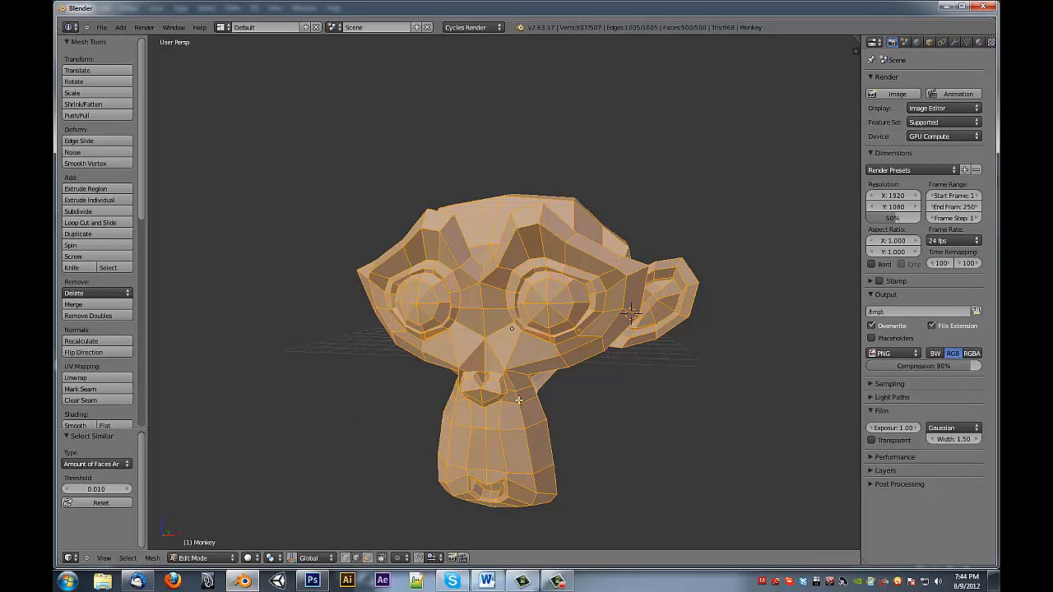
Step: Switch to face select mode and try to change the Select Similar type to Co-planar
key("ctrl+Tab")
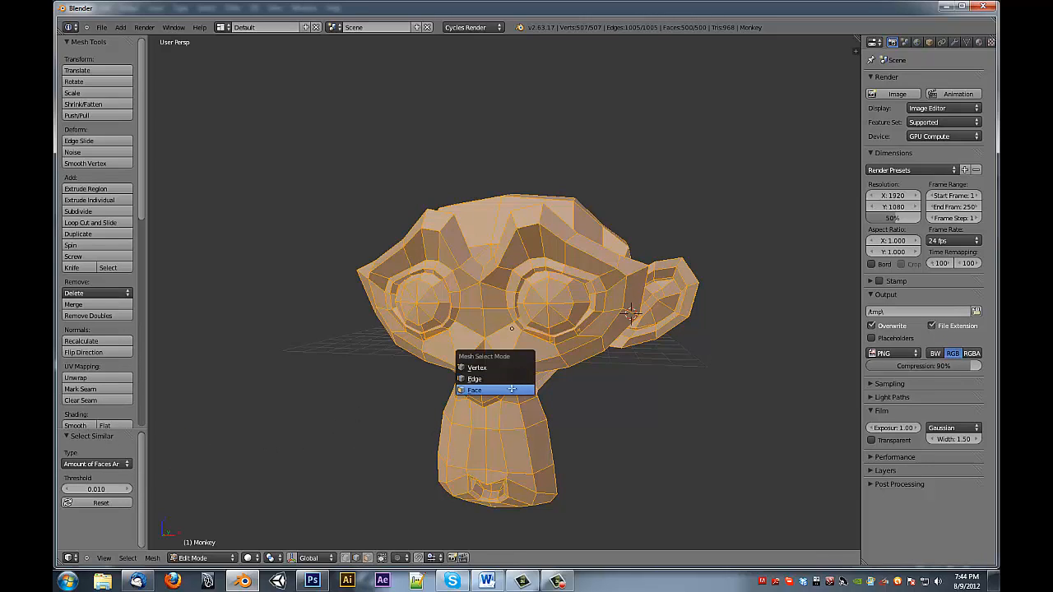
left_click(512, 388)
left_click(123, 465)
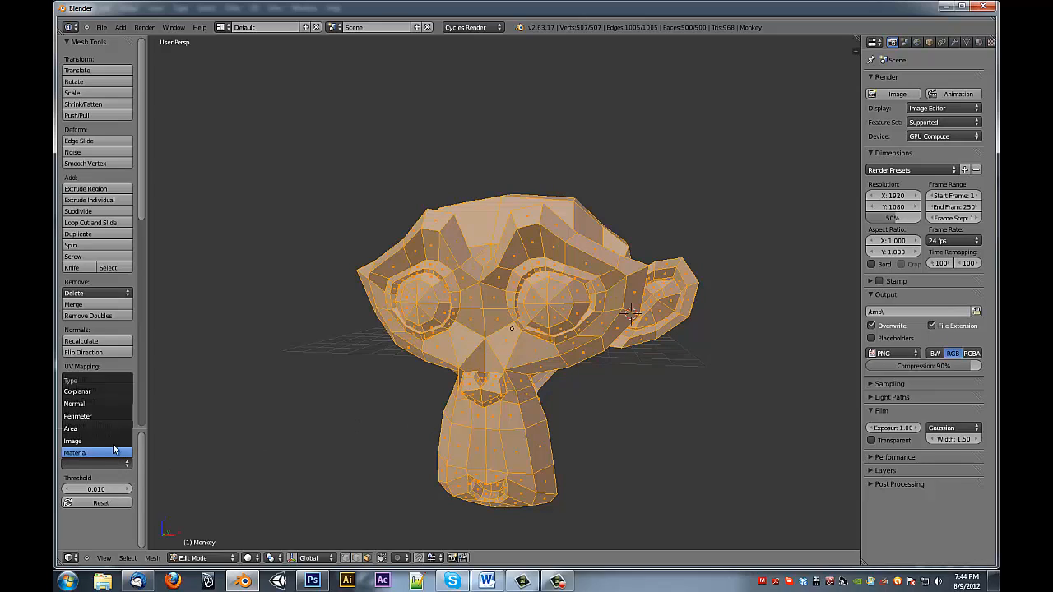
left_click(107, 393)
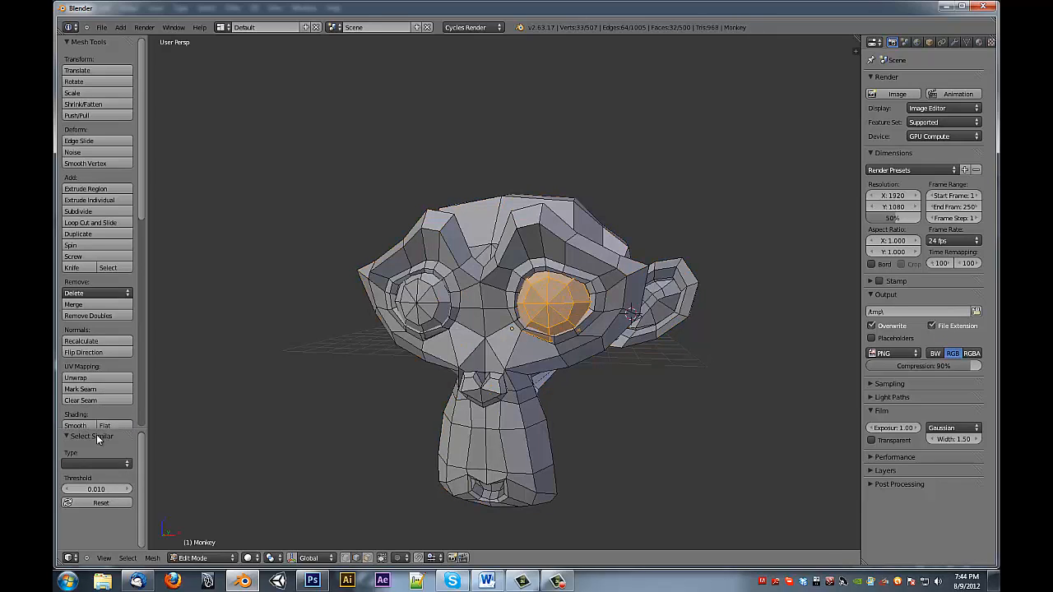
left_click(99, 464)
left_click(107, 464)
Step: Return to face select mode, set the Select Similar type to Area, and inspect the selected faces around the head
key("ctrl+Tab")
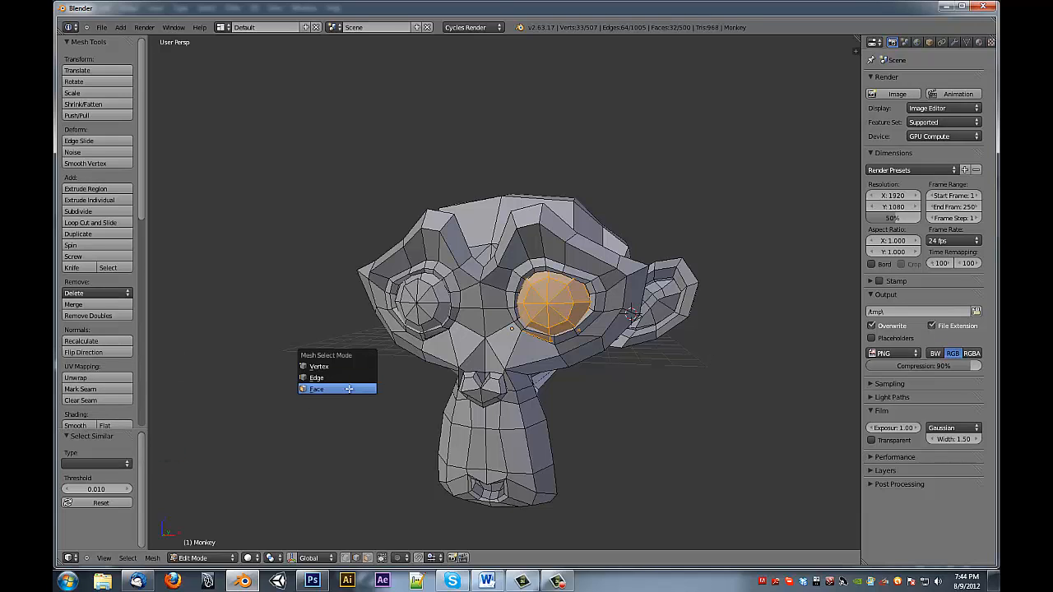
left_click(348, 388)
left_click(96, 465)
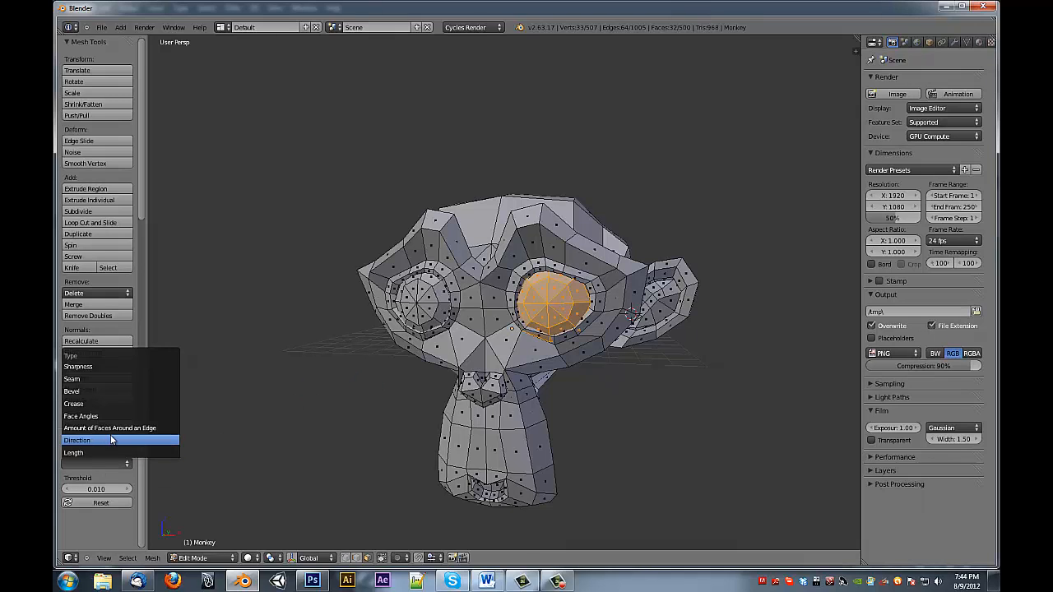
left_click(111, 436)
left_click(107, 466)
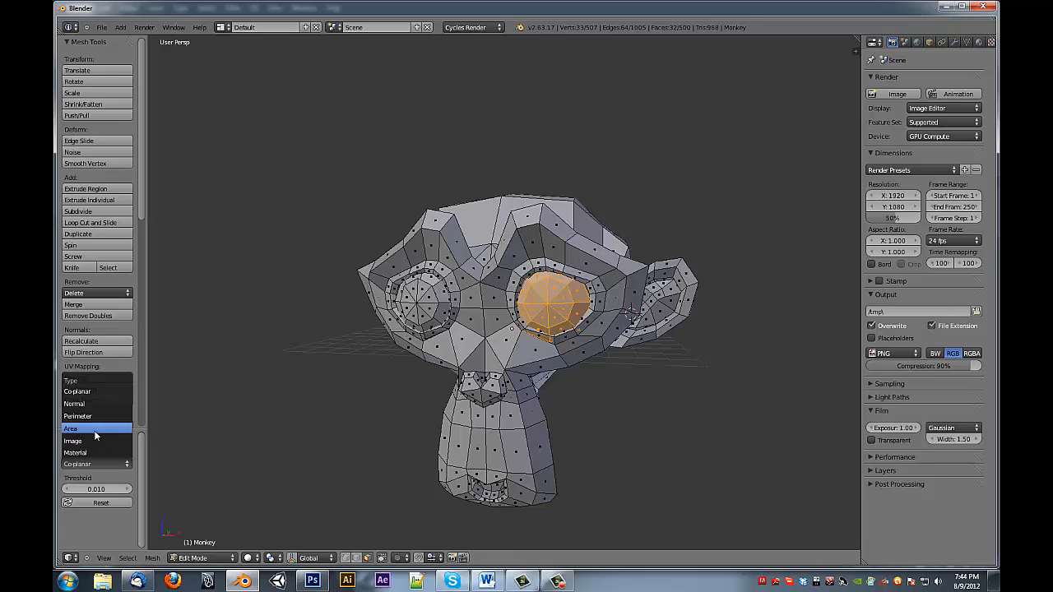
left_click(94, 429)
middle_click_drag(470, 338, 541, 301)
middle_click_drag(614, 301, 358, 312)
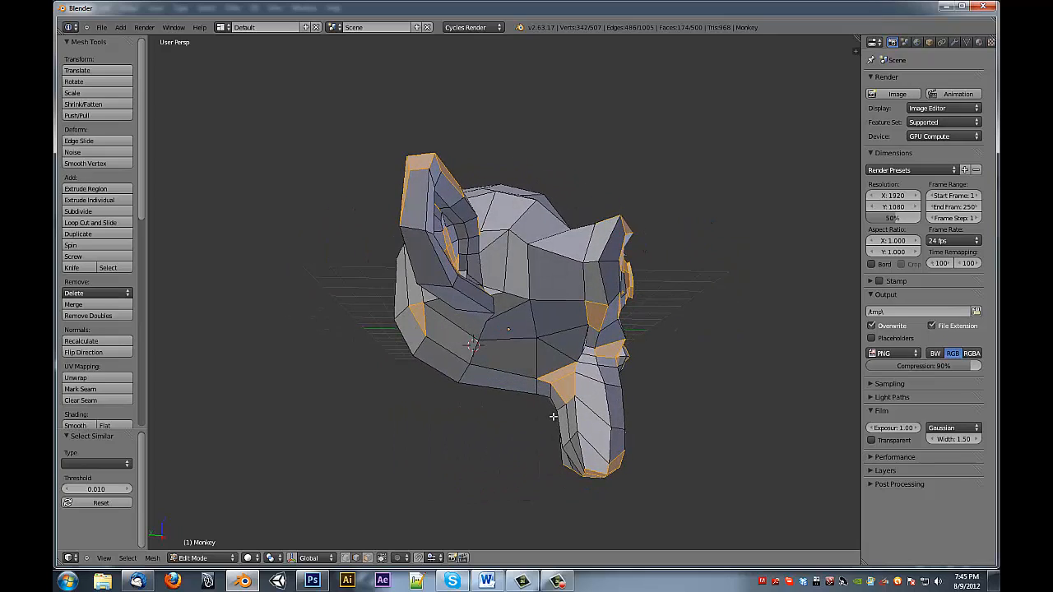
middle_click_drag(506, 400, 397, 402)
Step: Switch to face select mode and select one large face on the back of the head
right_click(482, 310)
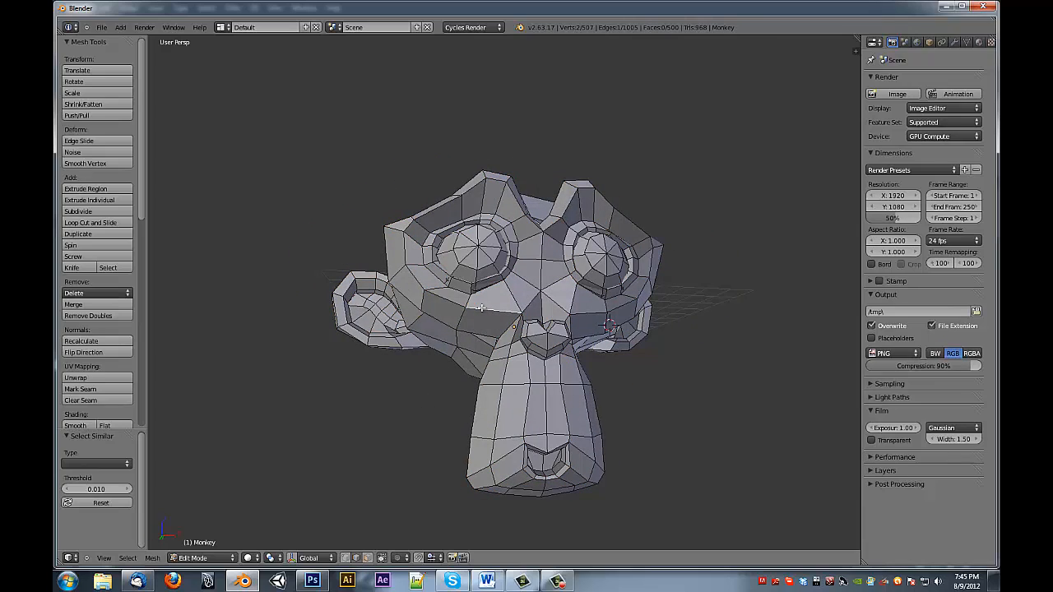
key("ctrl+Tab")
left_click(432, 334)
middle_click_drag(432, 334, 349, 369)
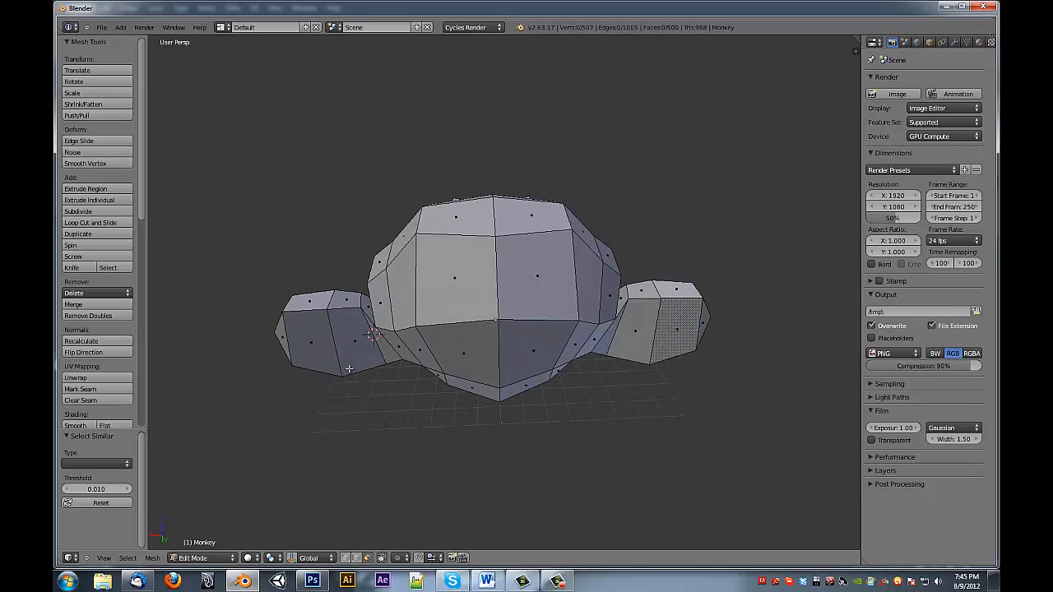
right_click(450, 291)
Step: Try to match the face on the back of the head by setting the Select Similar type to Area
left_click(132, 462)
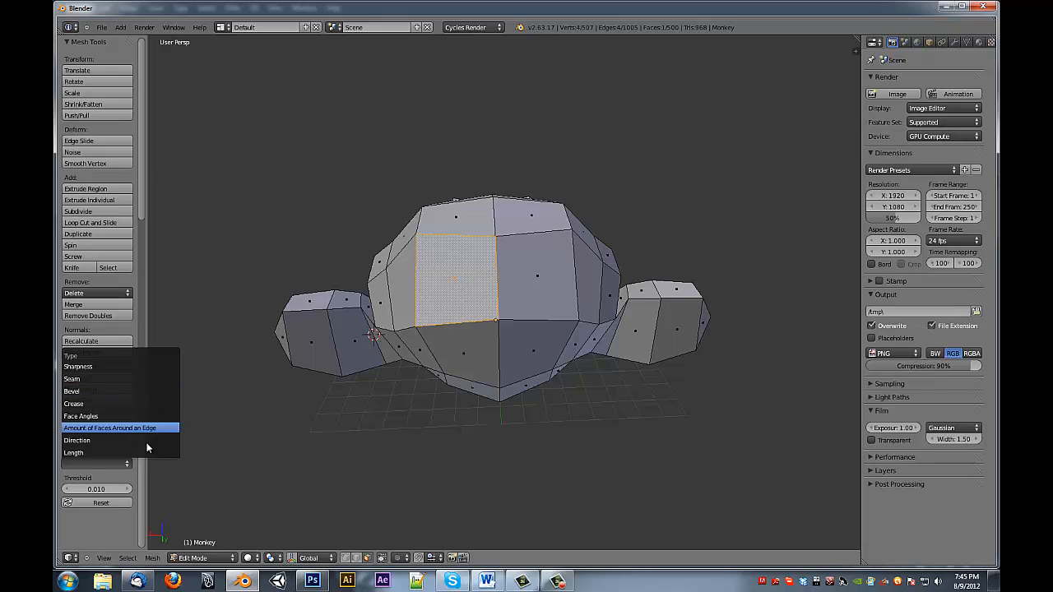
key("ctrl+Tab")
left_click(96, 462)
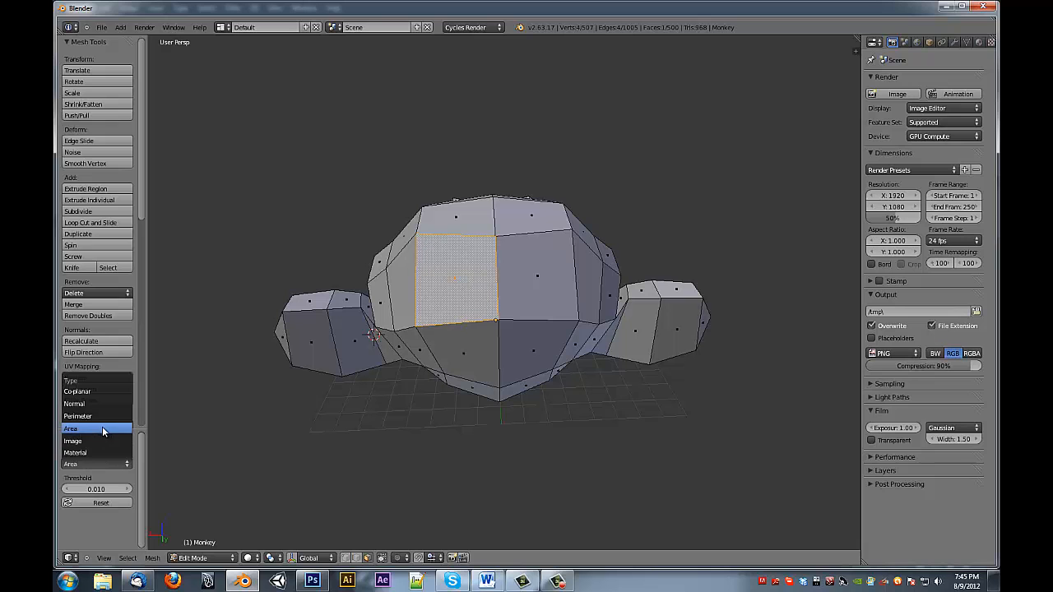
left_click(103, 428)
middle_click_drag(362, 350, 504, 346)
Step: Clear the selection and, in face select mode, select all linked faces of the left eyeball
key("ctrl+Tab")
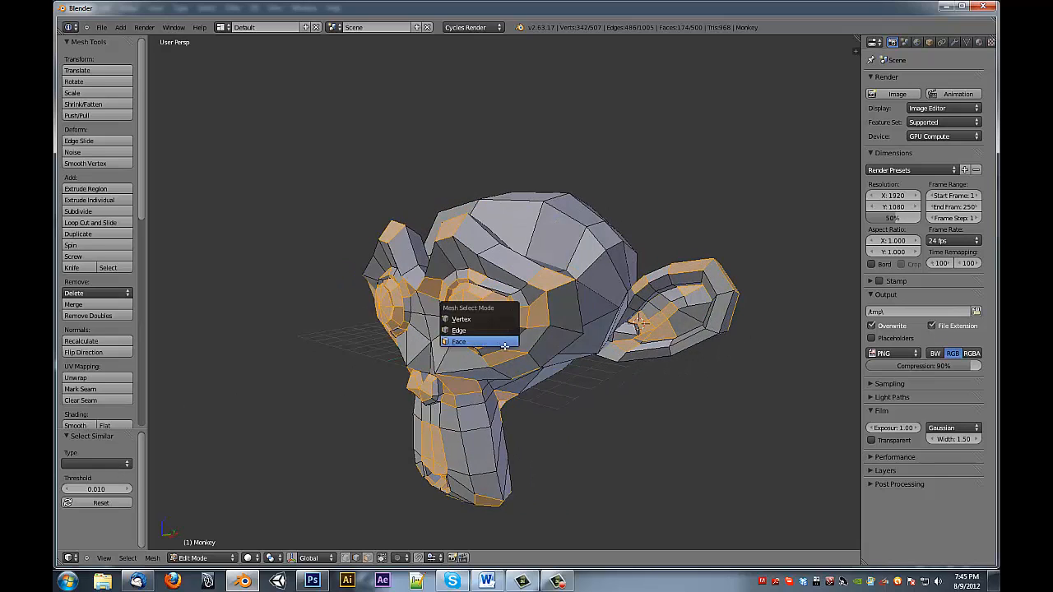
left_click(504, 343)
key("a")
middle_click_drag(647, 316, 488, 298)
key("ctrl+Tab")
left_click(525, 348)
right_click(517, 275)
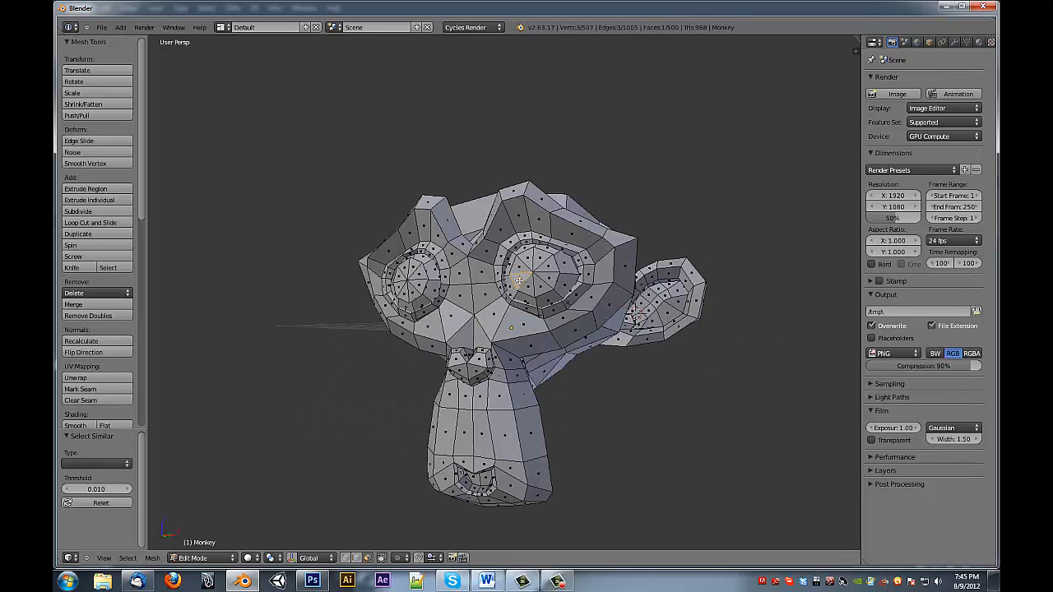
key("ctrl+l")
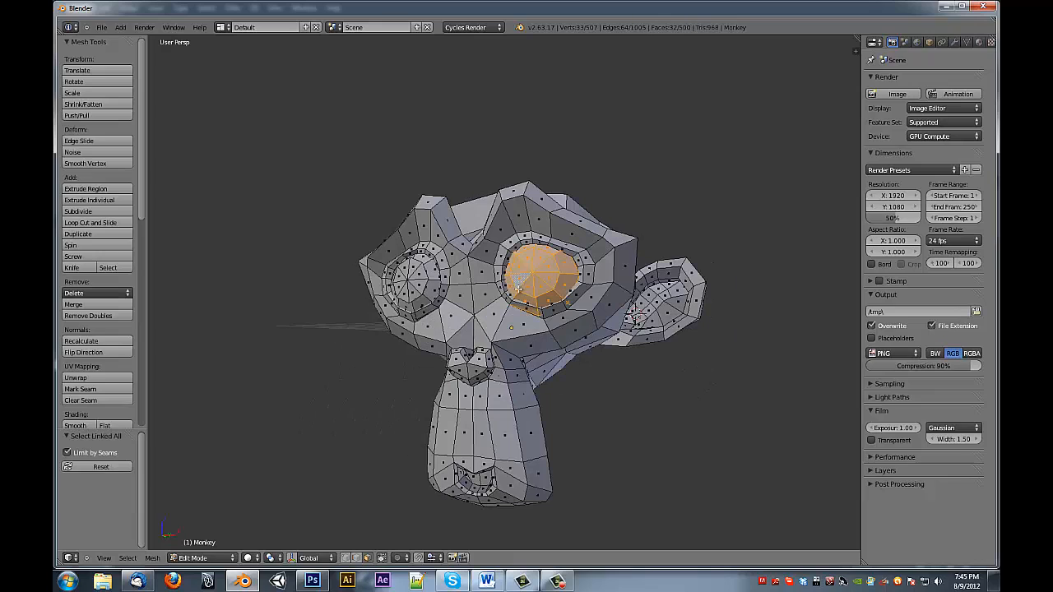
Step: Run Select Similar by Area on the eyeball faces and inspect the matches from several sides
left_click(128, 557)
left_click(168, 401)
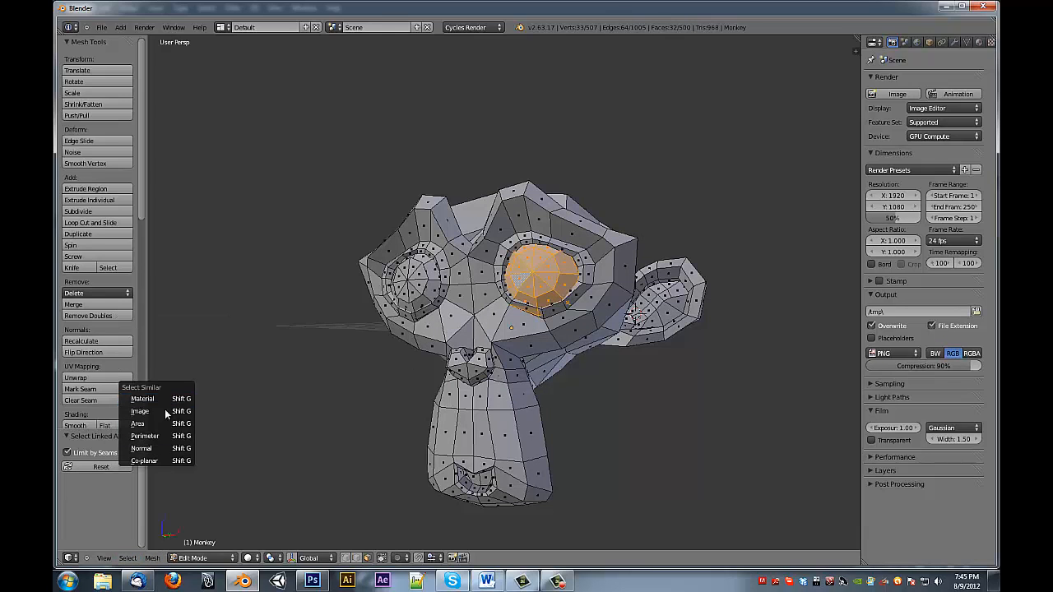
left_click(169, 423)
mouse_move(405, 360)
middle_mouse_down()
mouse_move(525, 357)
mouse_move(615, 373)
mouse_move(623, 360)
mouse_move(601, 321)
middle_mouse_up()
key("z")
key("z")
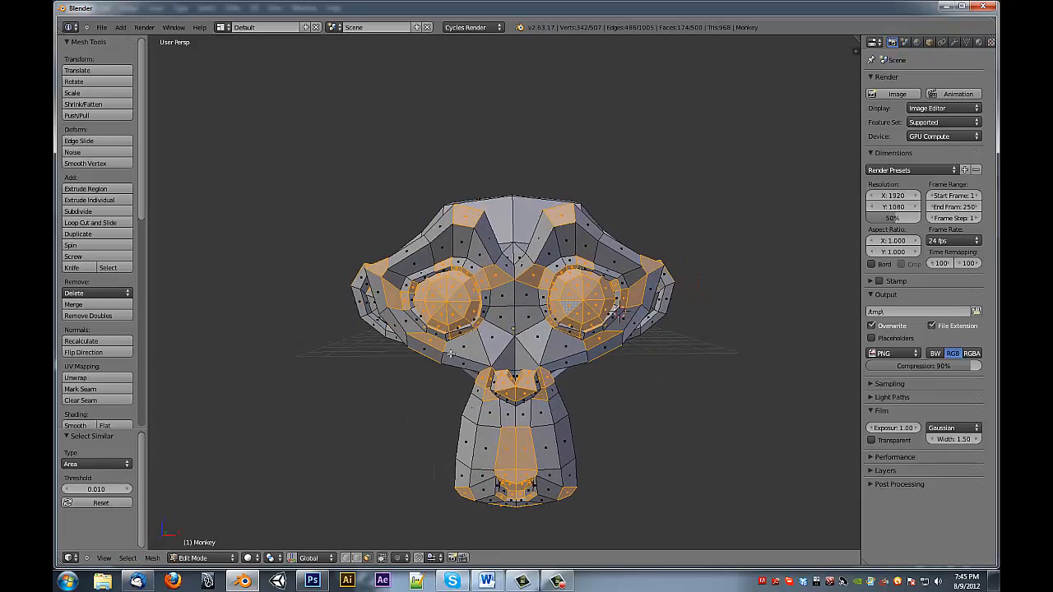
middle_click_drag(627, 416, 505, 402)
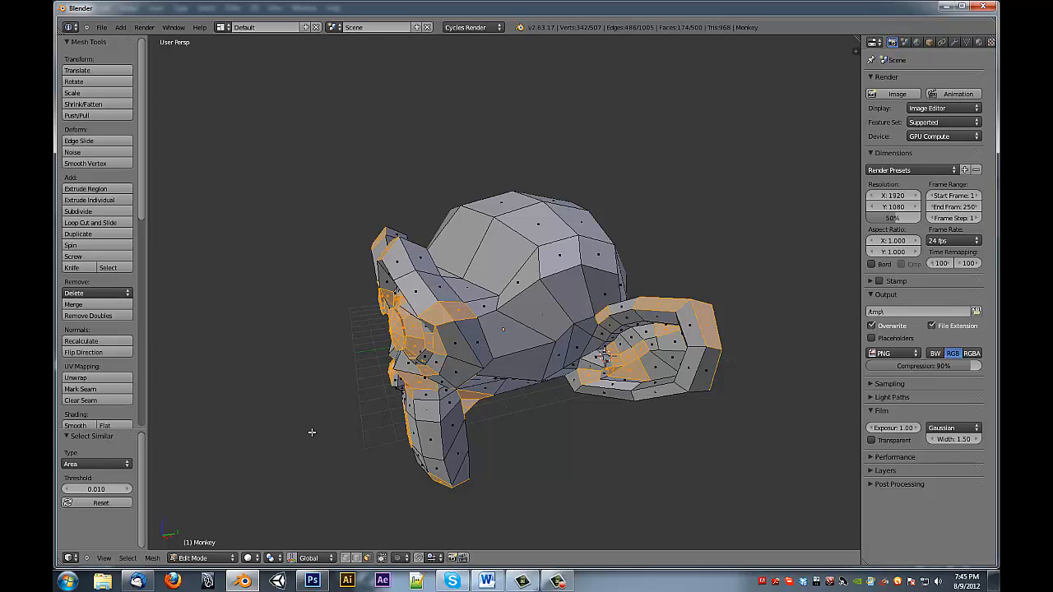
Step: Set the Select Similar threshold to 0.01198 and change the type to Normal
left_click_drag(118, 492, 85, 487)
middle_click_drag(291, 369, 197, 394)
left_click(105, 463)
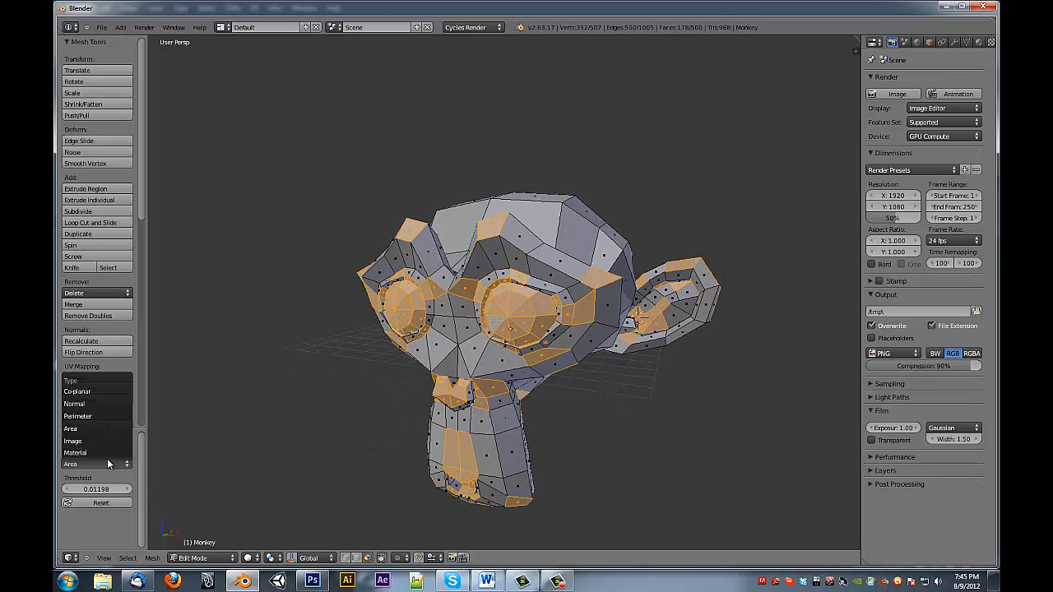
left_click(99, 404)
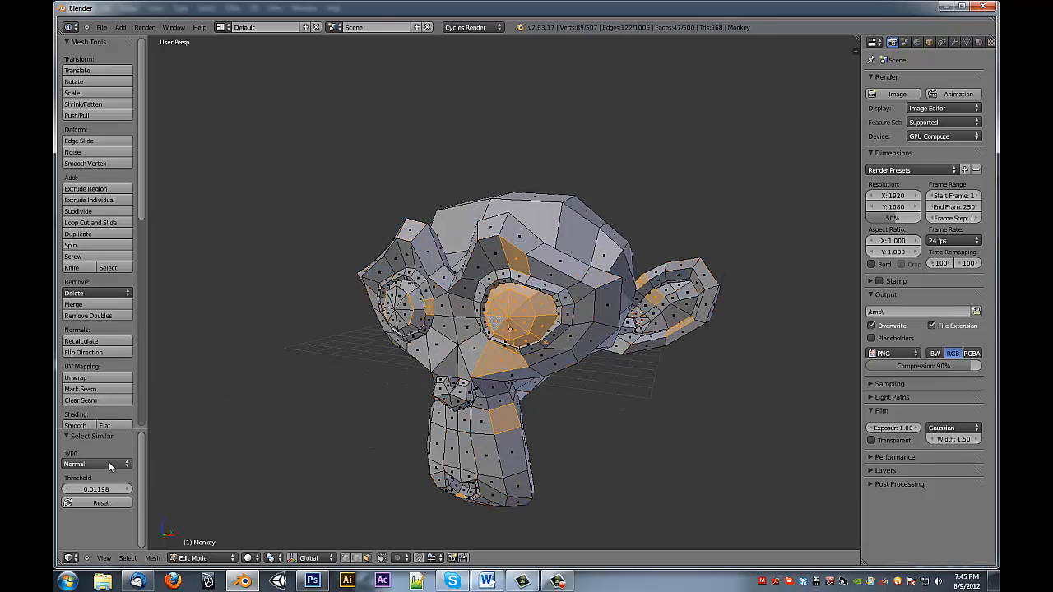
middle_click_drag(446, 371, 516, 385)
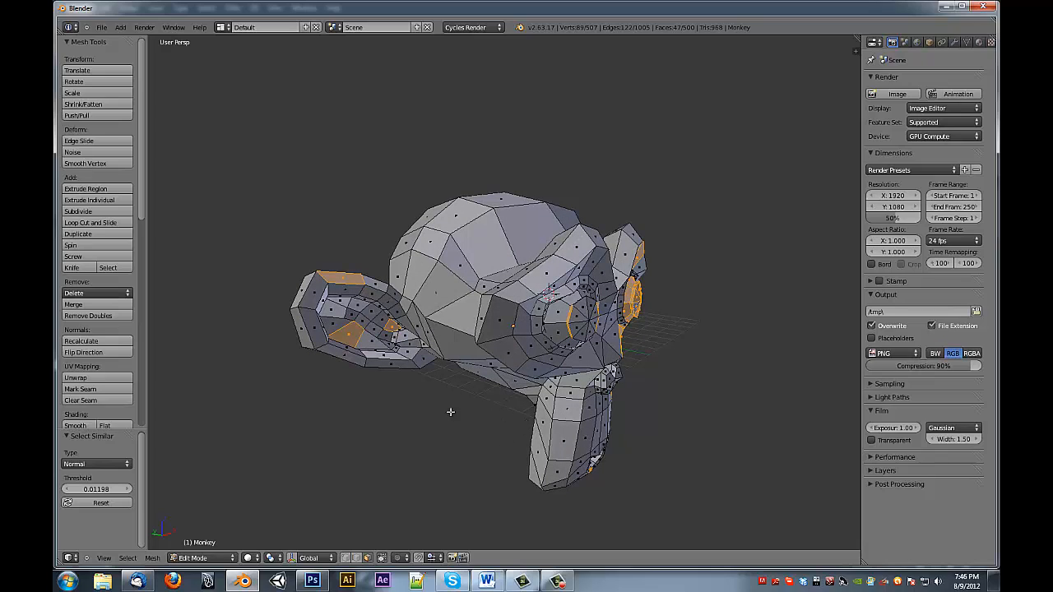
Step: Change the Select Similar type to Perimeter with a 0.010 threshold, and clear the whole selection after inspecting it
left_click(96, 464)
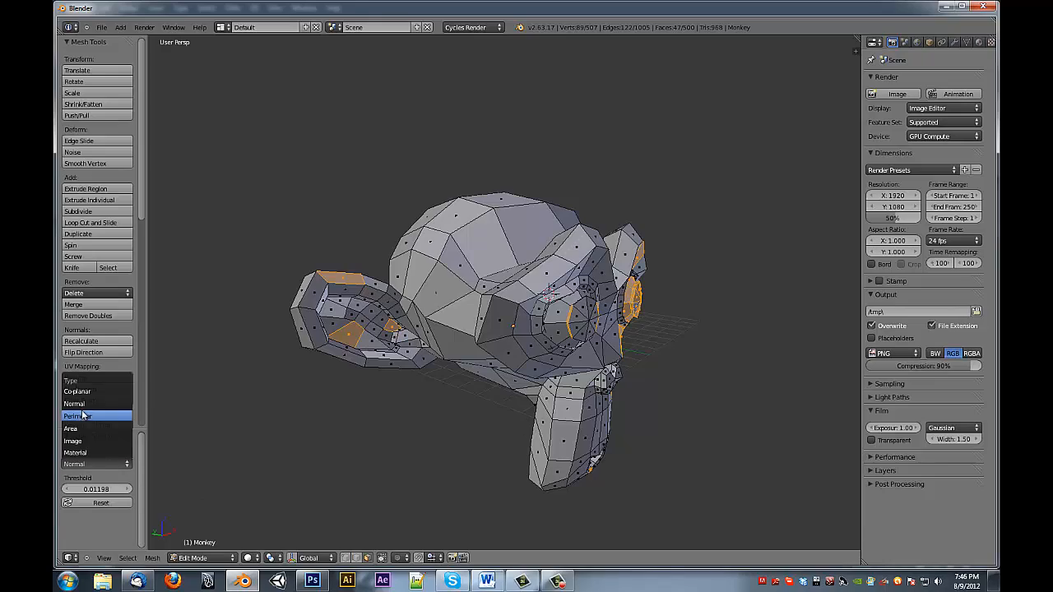
left_click(96, 427)
mouse_move(564, 380)
middle_mouse_down()
mouse_move(428, 372)
mouse_move(566, 359)
mouse_move(562, 386)
middle_mouse_up()
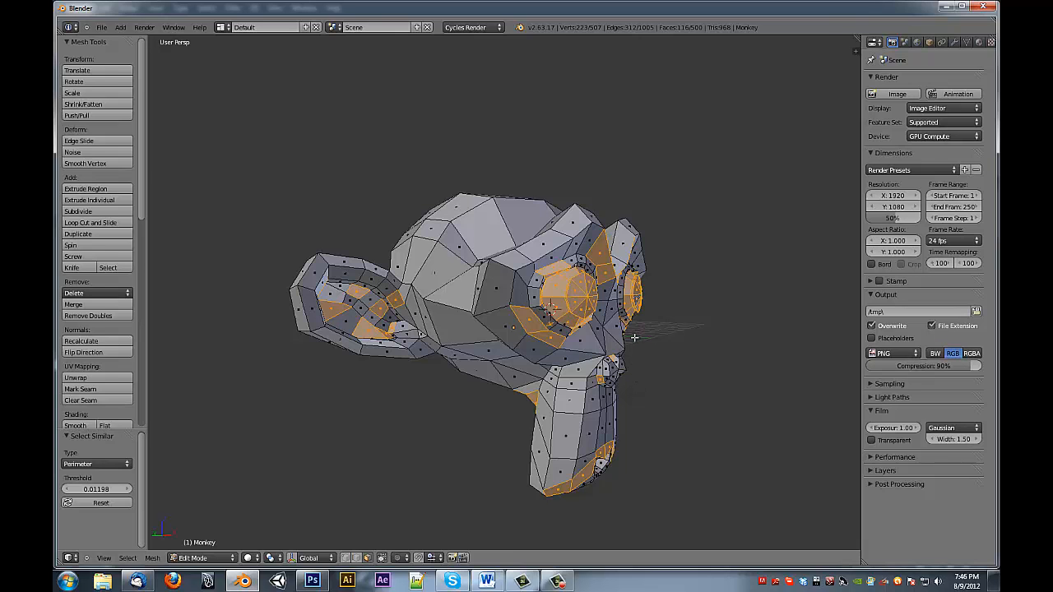
key("a")
middle_click_drag(634, 337, 385, 418)
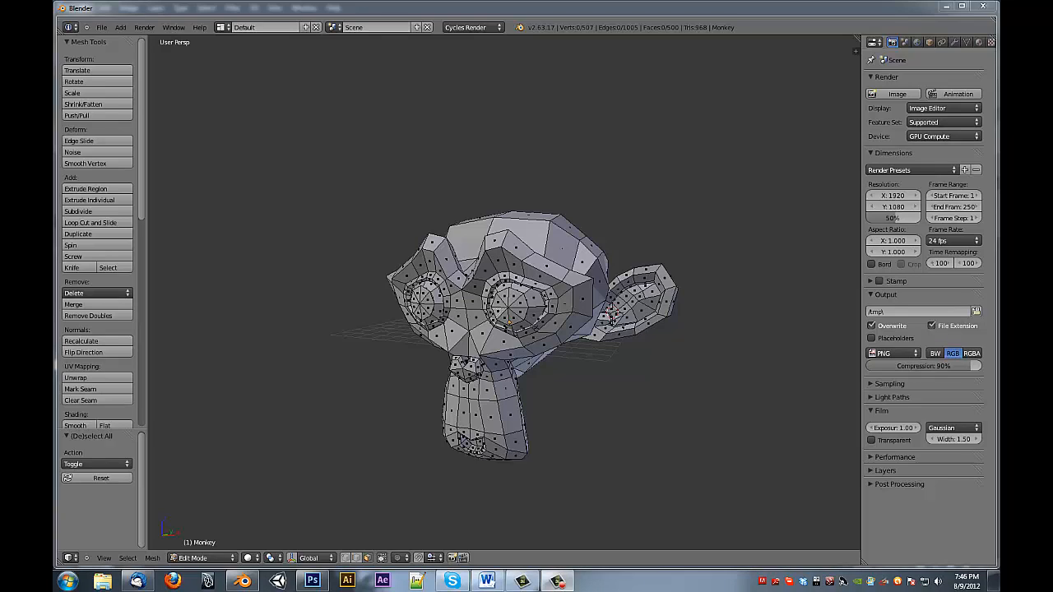
Step: In vertex select mode, duplicate one vertex from the top of the head off the mesh and extrude it into a loose edge
middle_click_drag(484, 324, 507, 304)
key("ctrl+Tab")
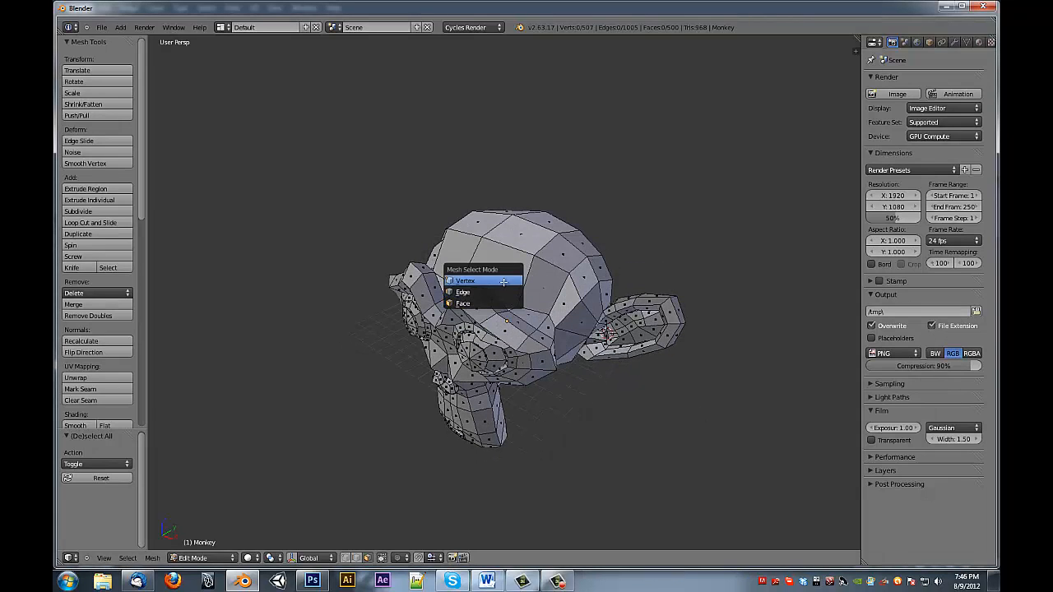
left_click(506, 281)
middle_click_drag(493, 266, 522, 374)
right_click(492, 316)
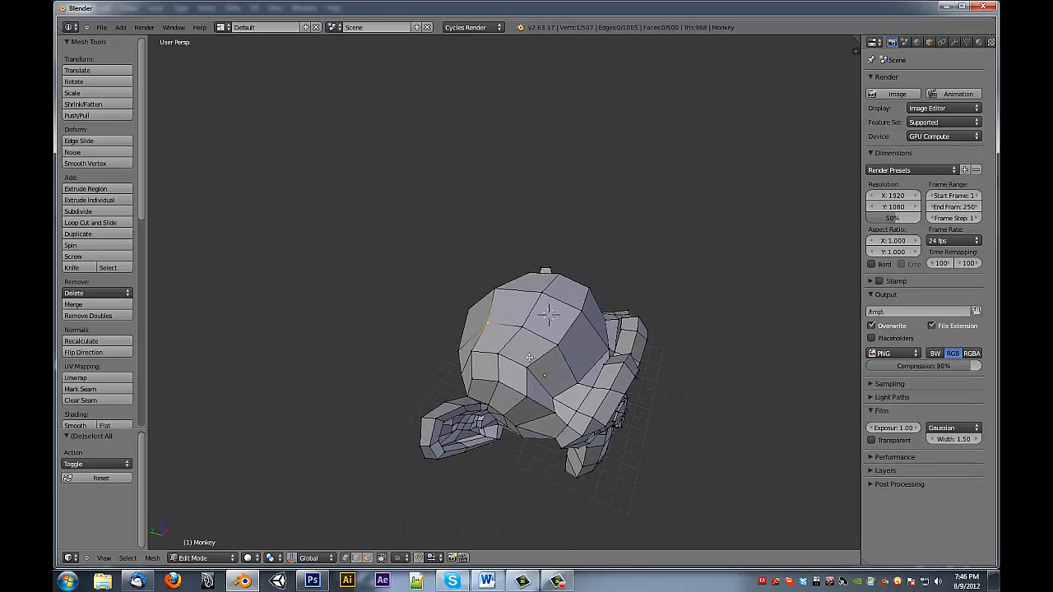
key("shift+d")
left_click(473, 343)
key("e")
left_click(495, 301)
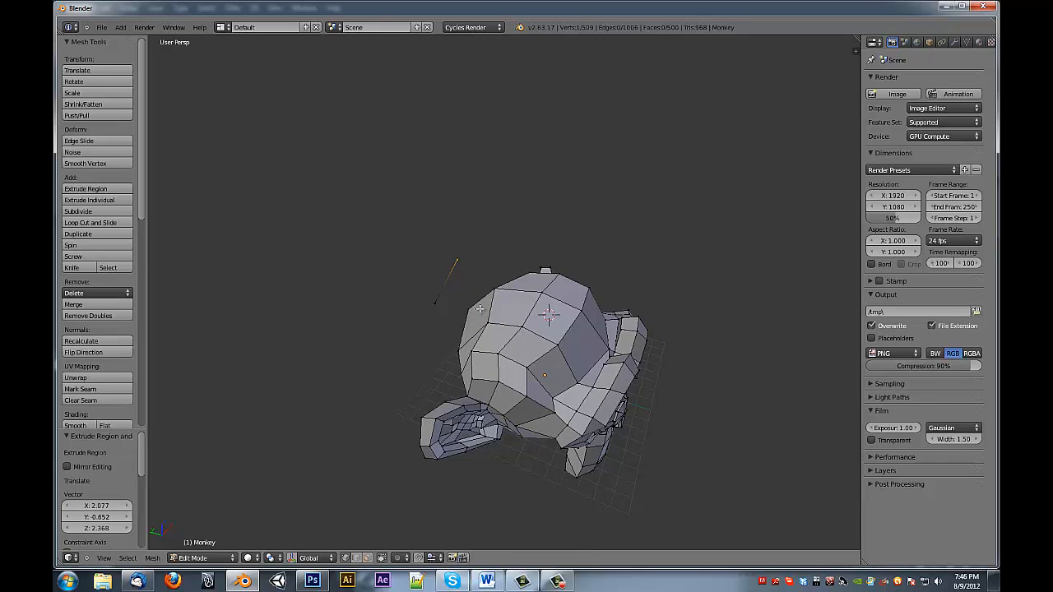
Step: Duplicate and extrude to make a second loose edge, and place three single loose vertices around the head
key("shift+d")
left_click(553, 275)
key("e")
left_click(611, 294)
key("shift+d")
left_click(692, 350)
key("shift+d")
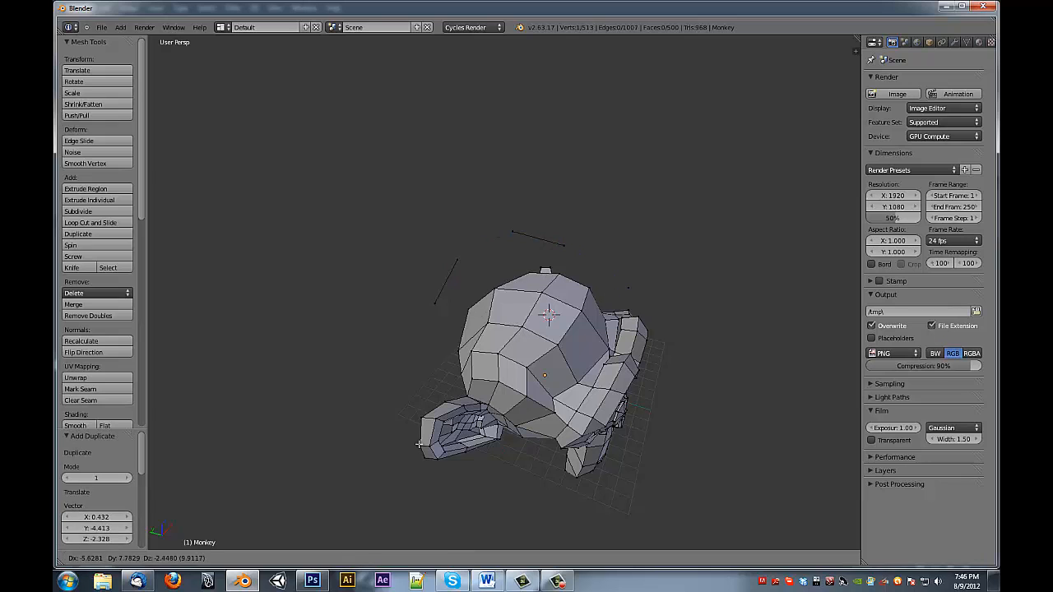
left_click(405, 449)
key("shift+d")
left_click(440, 353)
Step: Clear the selection, select the loose vertices and edges, and inspect them around the head in wireframe
middle_click_drag(440, 353, 461, 268)
key("a")
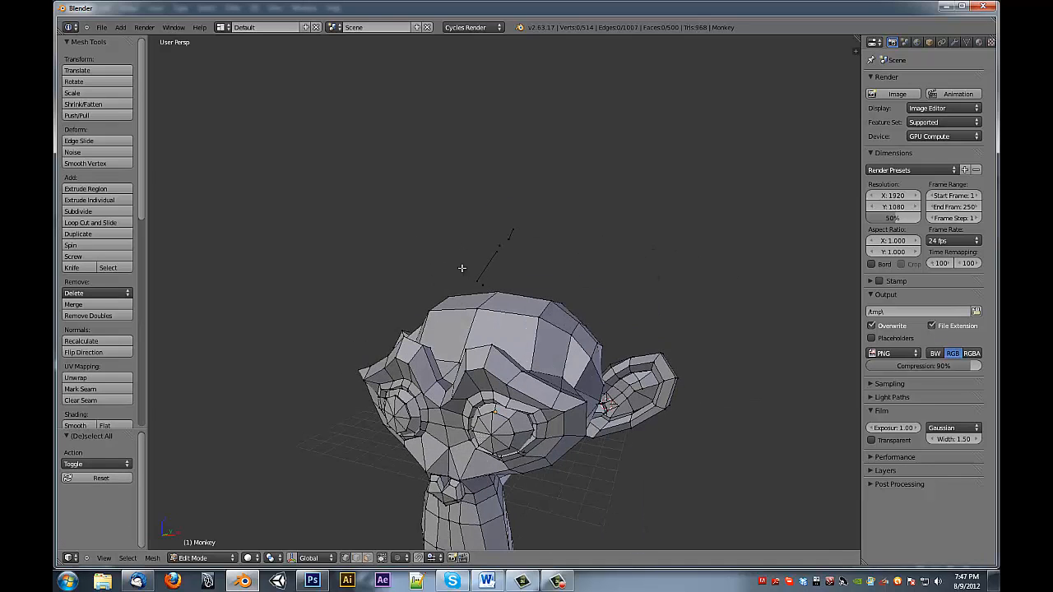
left_click(128, 558)
left_click(193, 404)
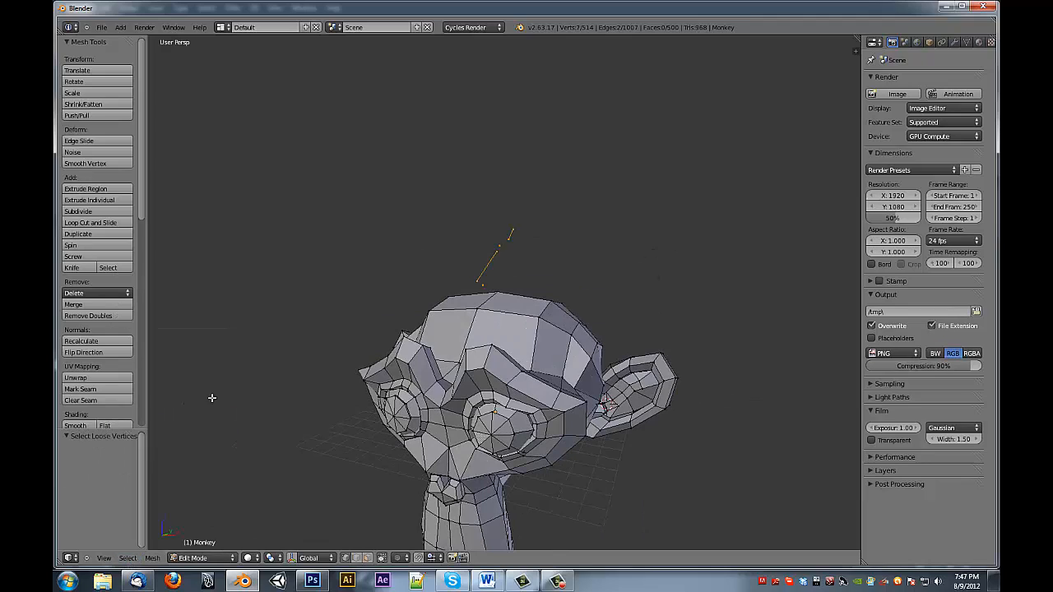
middle_click_drag(403, 368, 668, 356)
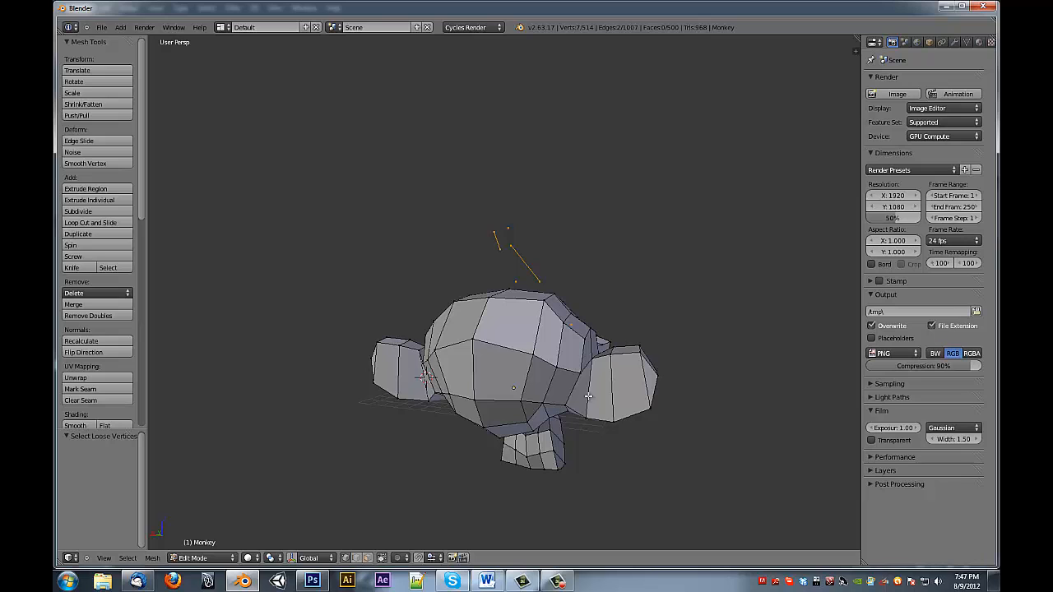
middle_click_drag(677, 286, 578, 305)
key("z")
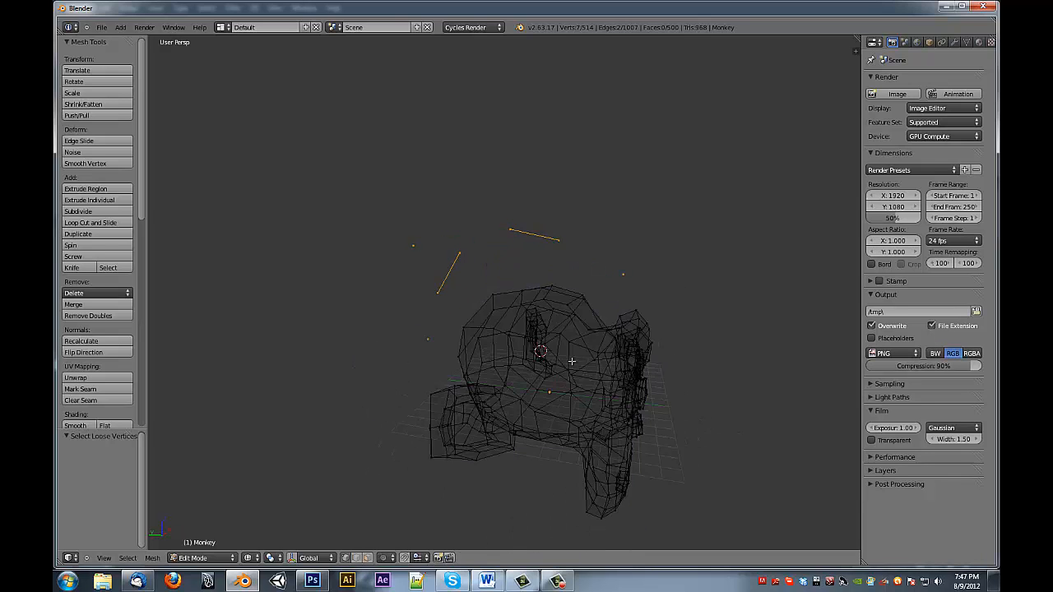
Step: Return to solid shading and delete the selected loose vertices
key("z")
key("x")
left_click(572, 359)
middle_click_drag(605, 354, 547, 308)
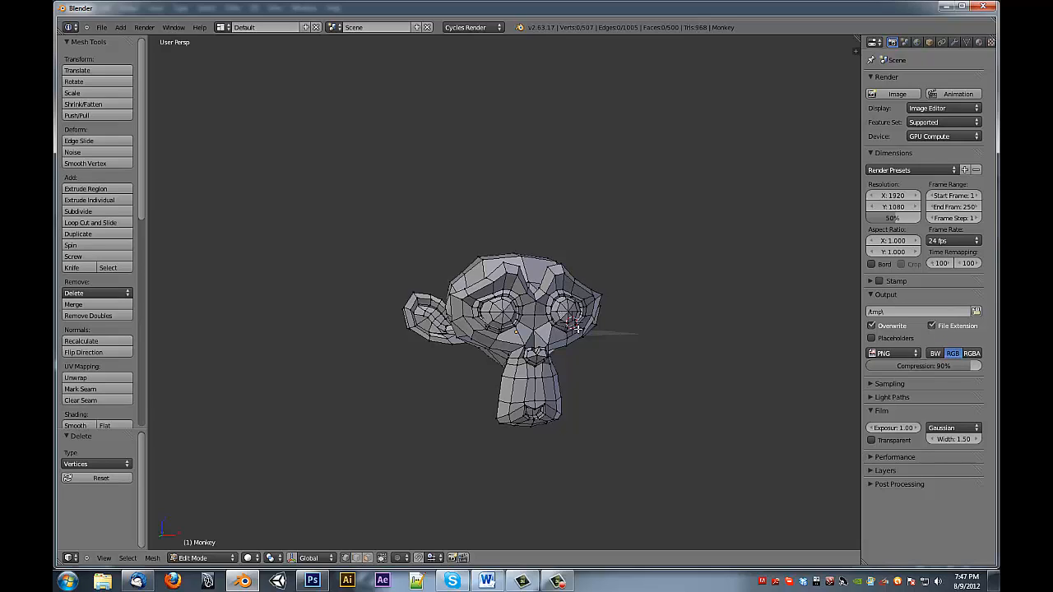
Step: In face select mode, delete one face low on the back of the head to open a hole
middle_click_drag(572, 346, 489, 347)
key("ctrl+Tab")
left_click(467, 362)
right_click(491, 348)
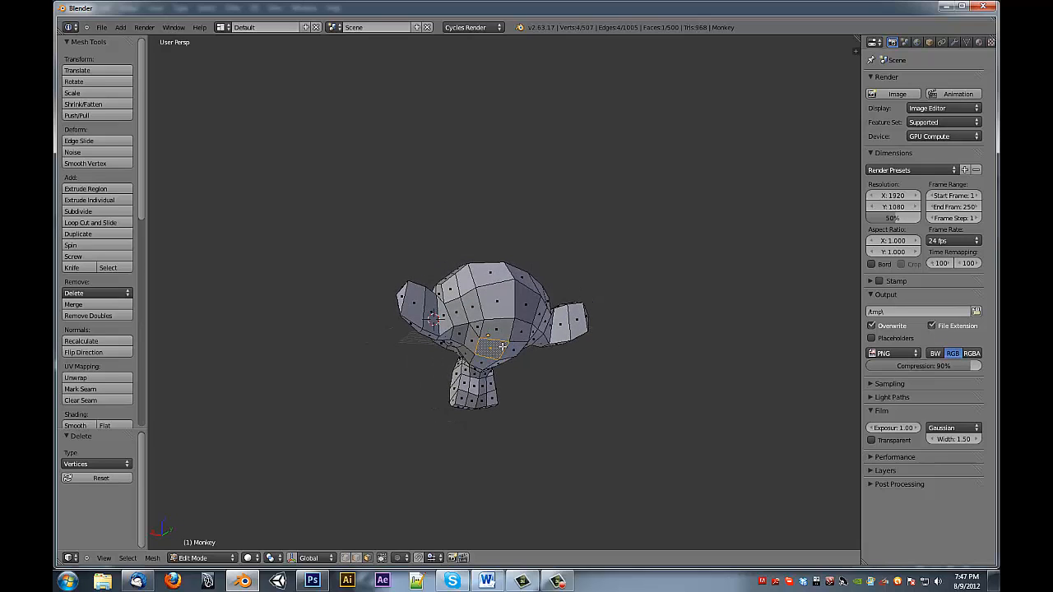
key("x")
left_click(494, 369)
Step: In vertex select mode with selection limited to visible geometry, run Select Non Manifold and inspect the open edges in wireframe
middle_click_drag(494, 370, 543, 375)
scroll(485, 324, "up", 2)
key("ctrl+Tab")
left_click(473, 340)
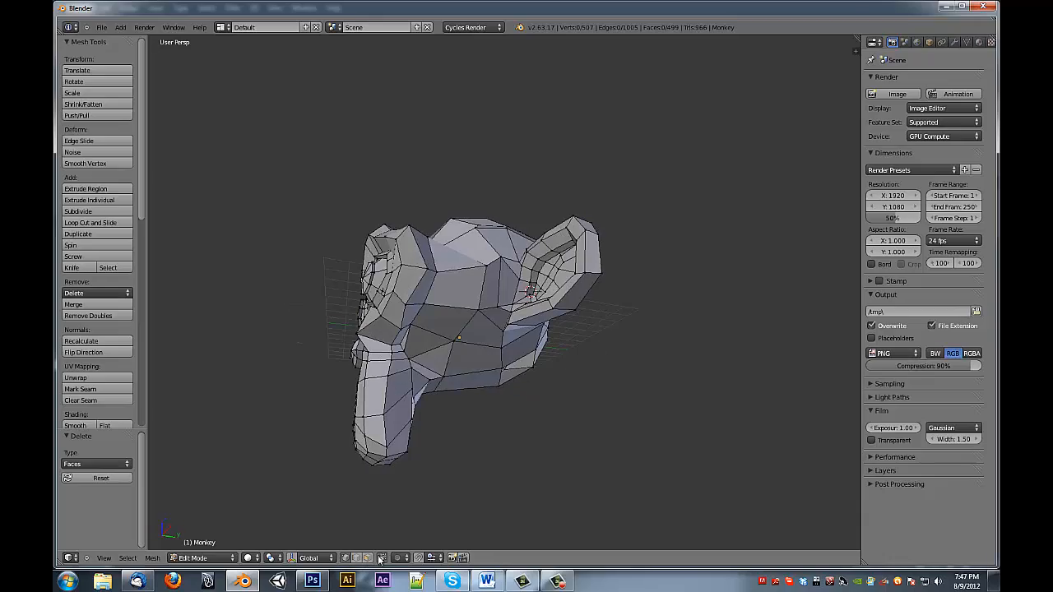
middle_click_drag(419, 459, 418, 486)
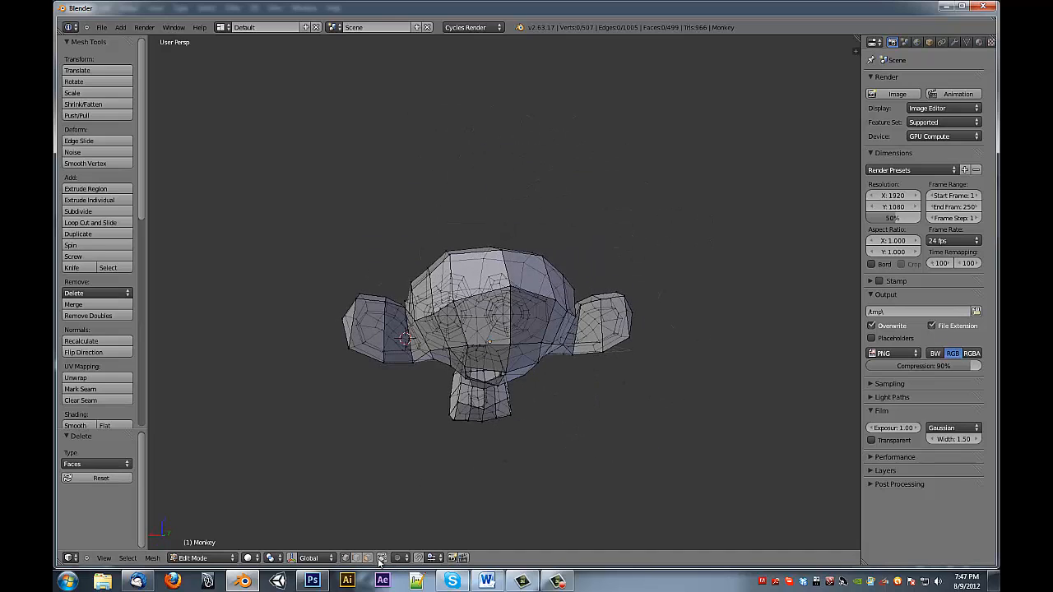
left_click(380, 557)
mouse_move(414, 444)
middle_mouse_down()
mouse_move(661, 444)
mouse_move(378, 482)
middle_mouse_up()
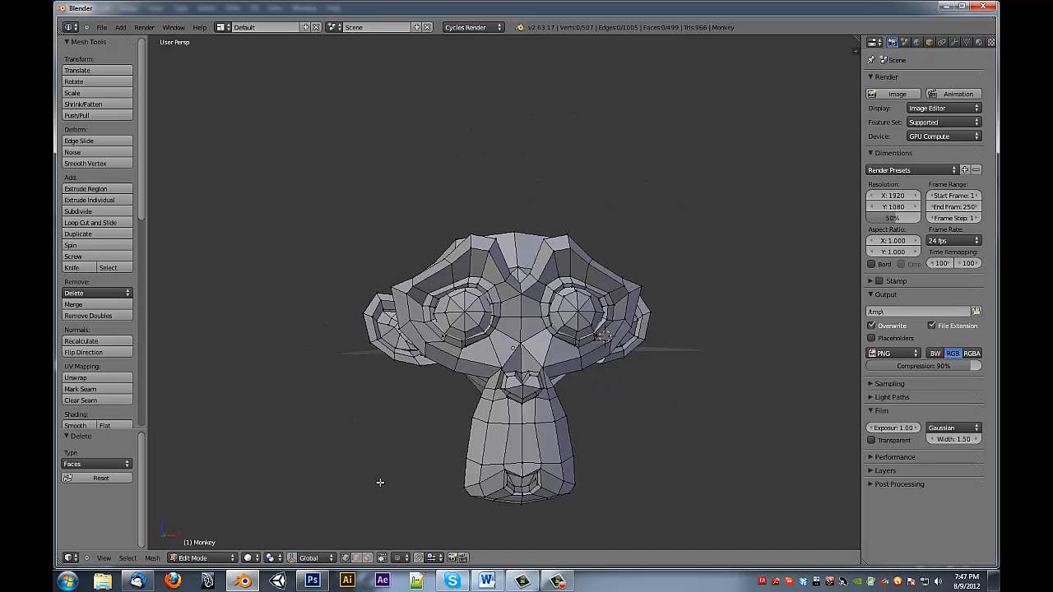
left_click(130, 559)
left_click(195, 413)
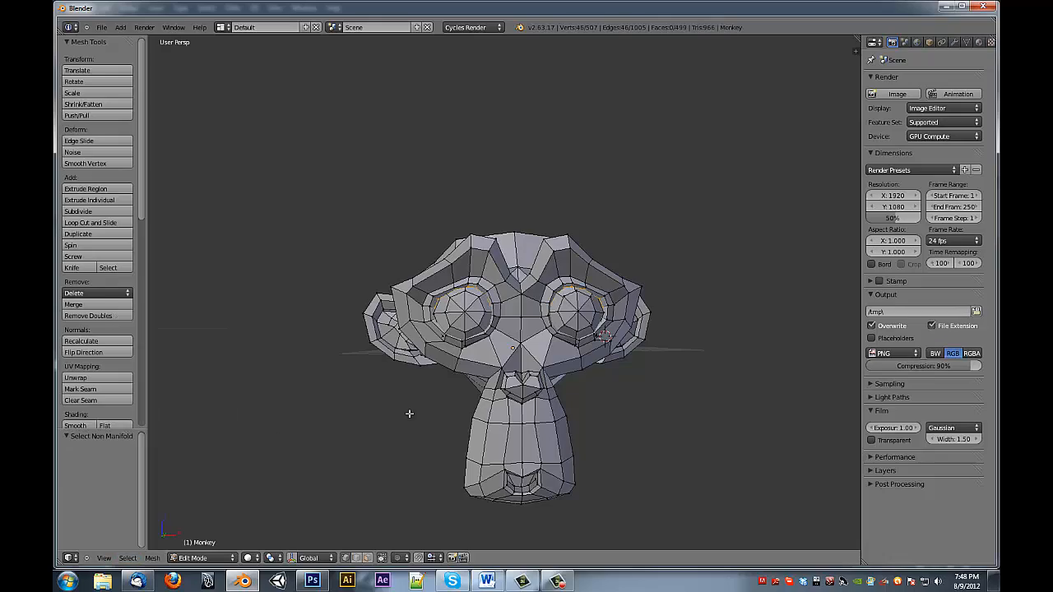
middle_click_drag(409, 412, 495, 358)
key("z")
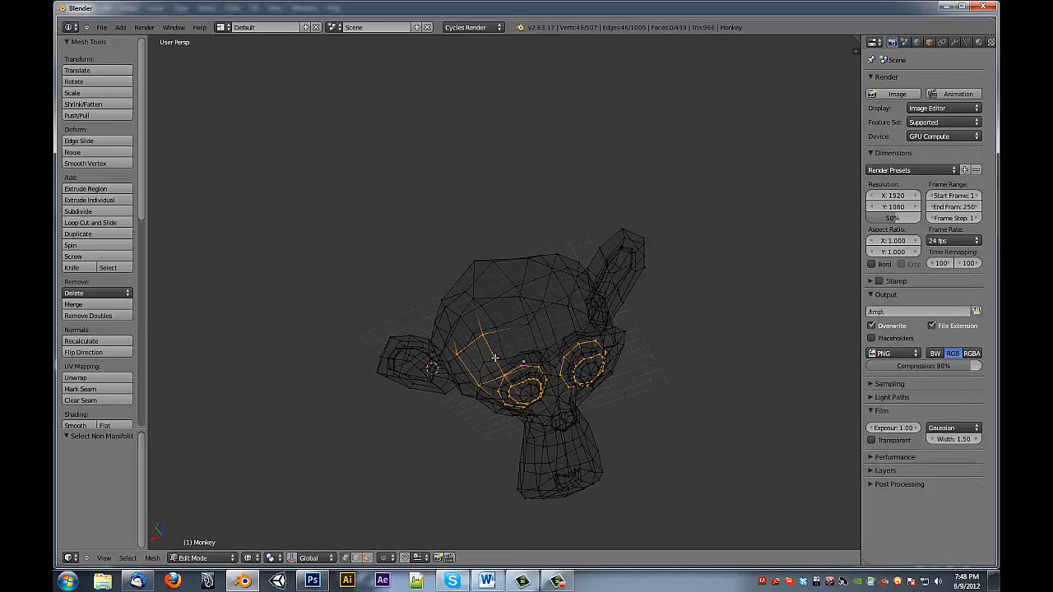
Step: Select the edge loop around the hole, fill it with a face in wireframe, and return to solid shading with nothing selected
right_click(495, 358, "alt")
right_click(491, 358, "alt")
key("f")
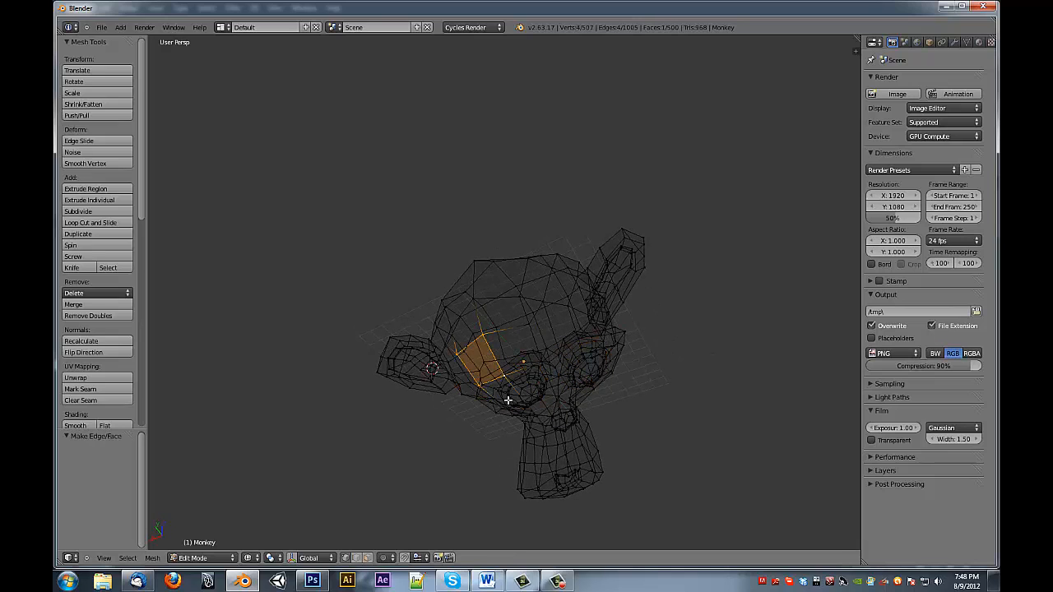
key("z")
mouse_move(508, 400)
middle_mouse_down()
mouse_move(661, 409)
mouse_move(510, 393)
mouse_move(595, 400)
middle_mouse_up()
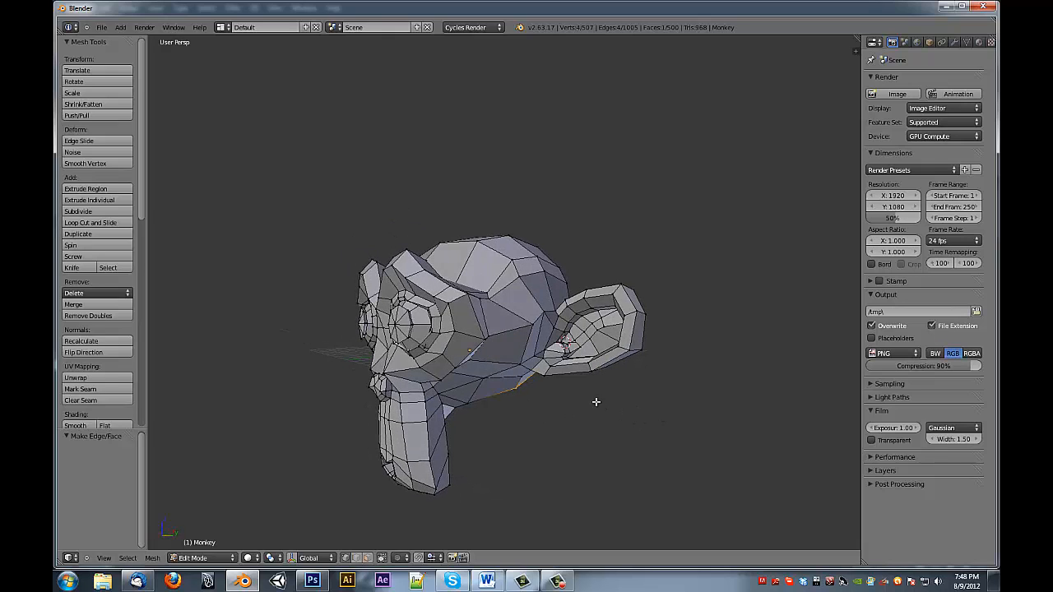
key("a")
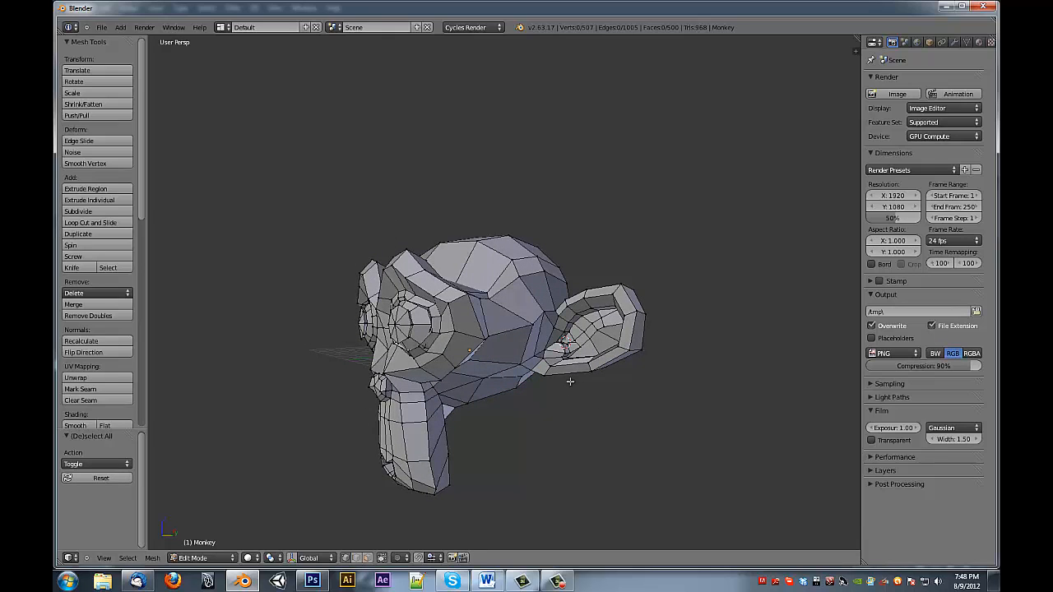
Step: In face select mode, run Select by Number of Verts with 4 vertices and Equal To, inspecting the matching faces
key("ctrl+Tab")
left_click(566, 396)
middle_click_drag(535, 397, 409, 445)
left_click(128, 557)
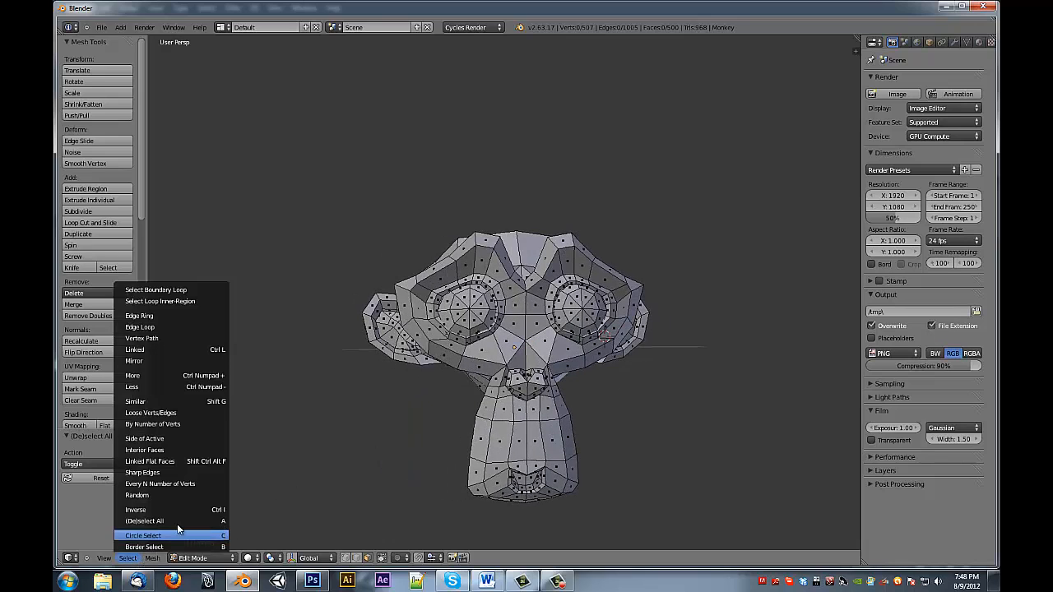
left_click(196, 424)
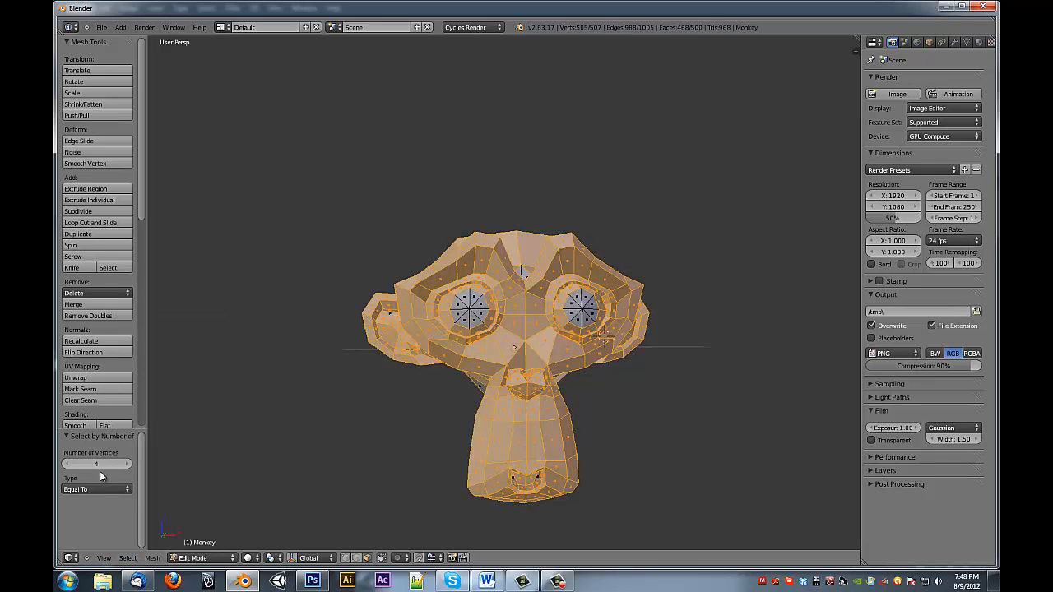
middle_click_drag(360, 412, 331, 406)
middle_click_drag(263, 384, 382, 412)
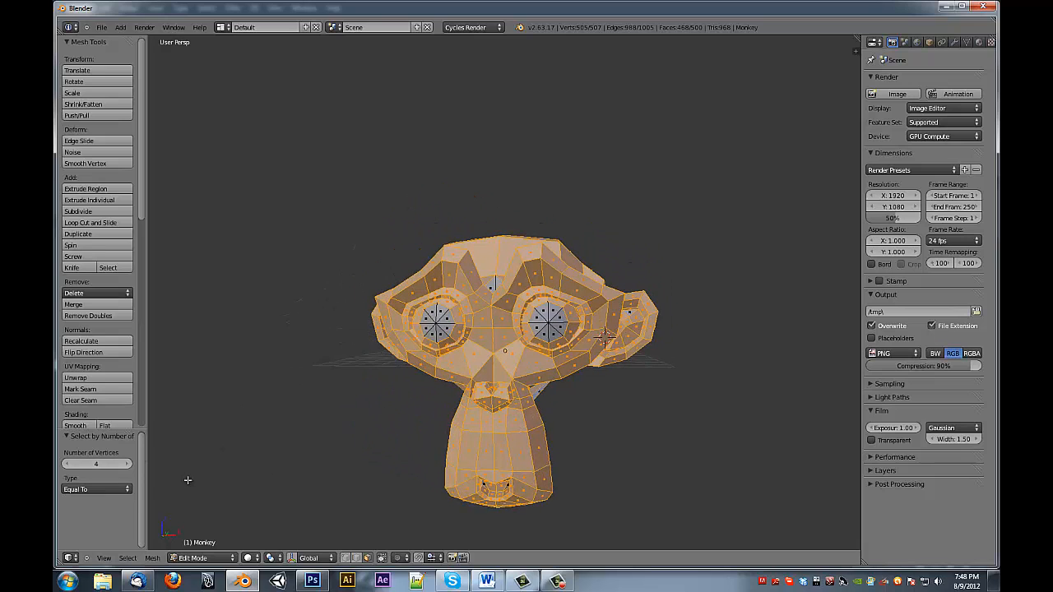
Step: Change the Number of Vertices to 3, try 5 while inspecting the head, and return the value to 3
left_click(66, 464)
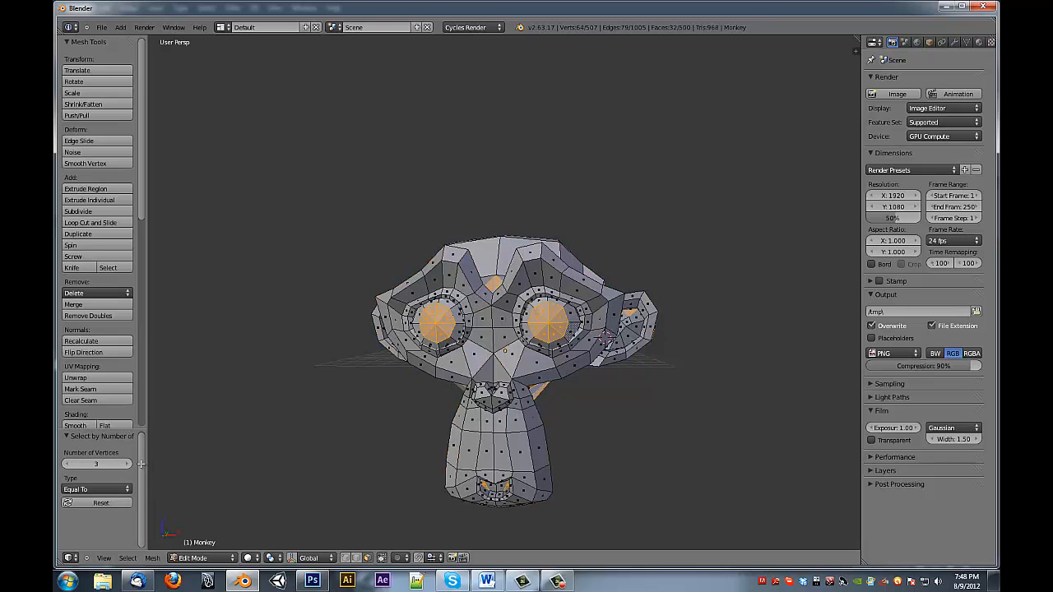
middle_click_drag(642, 366, 339, 395)
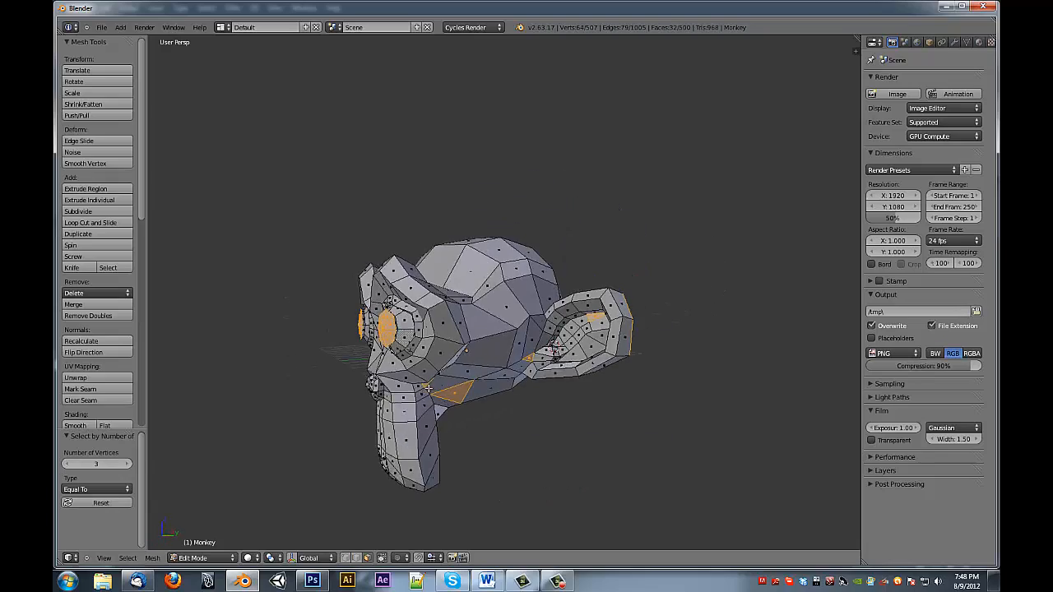
left_click(122, 464)
left_click(122, 464)
middle_click_drag(219, 459, 502, 425)
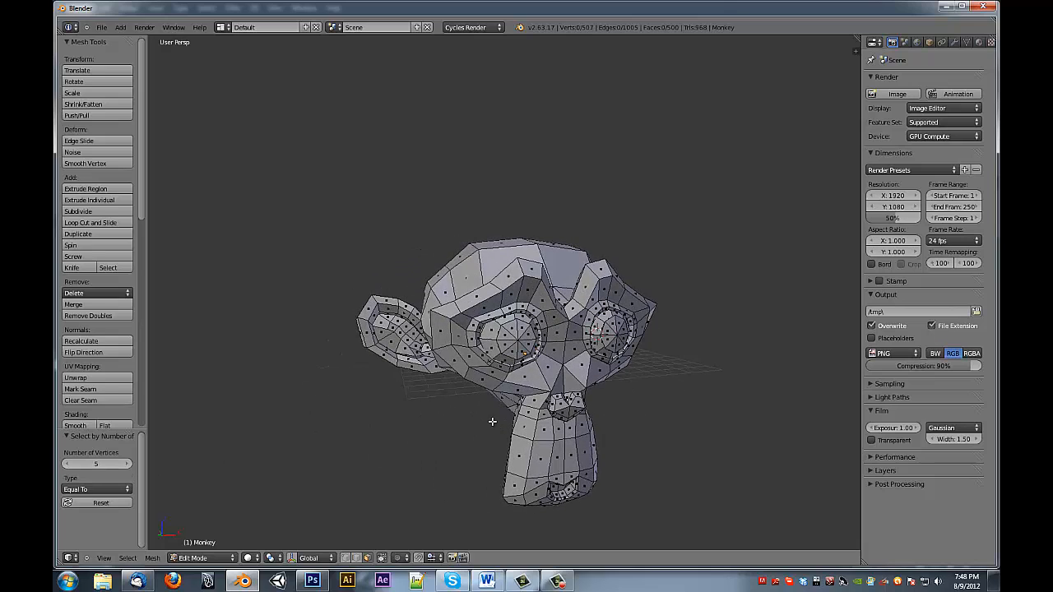
left_click(66, 466)
left_click(66, 465)
Step: Merge three adjoining faces on top of the head into one n-gon and two neighbouring faces into another, and clear the selection
middle_click_drag(371, 372, 477, 361)
right_click(491, 298)
right_click(549, 297, "shift")
right_click(522, 274, "shift")
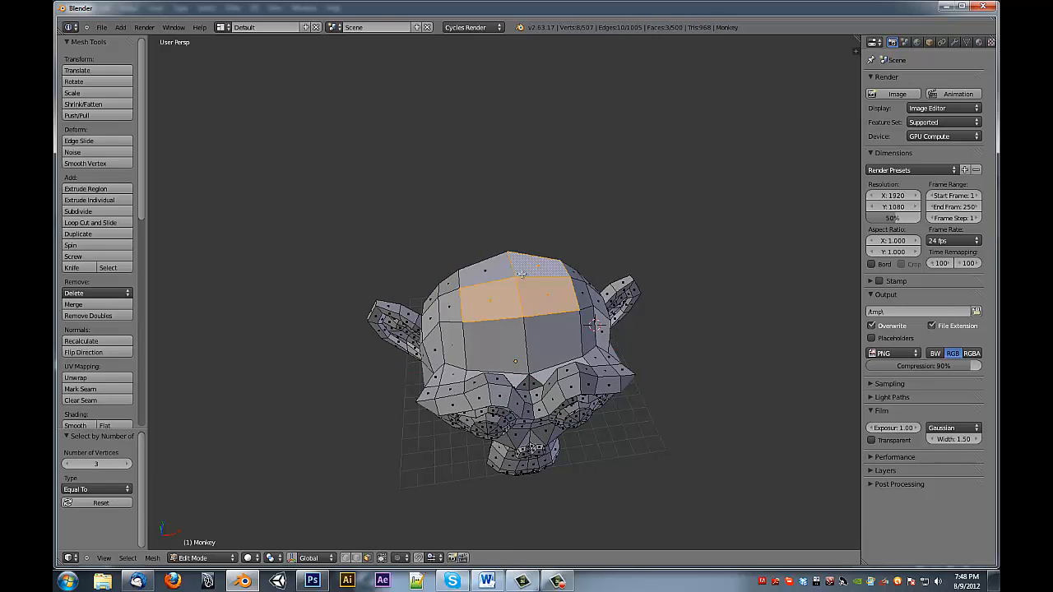
key("f")
middle_click_drag(532, 285, 481, 362)
key("a")
Step: Run Select by Number of Verts again and raise the count through 5 and 6 to 8, inspecting the n-gon matches
left_click(128, 559)
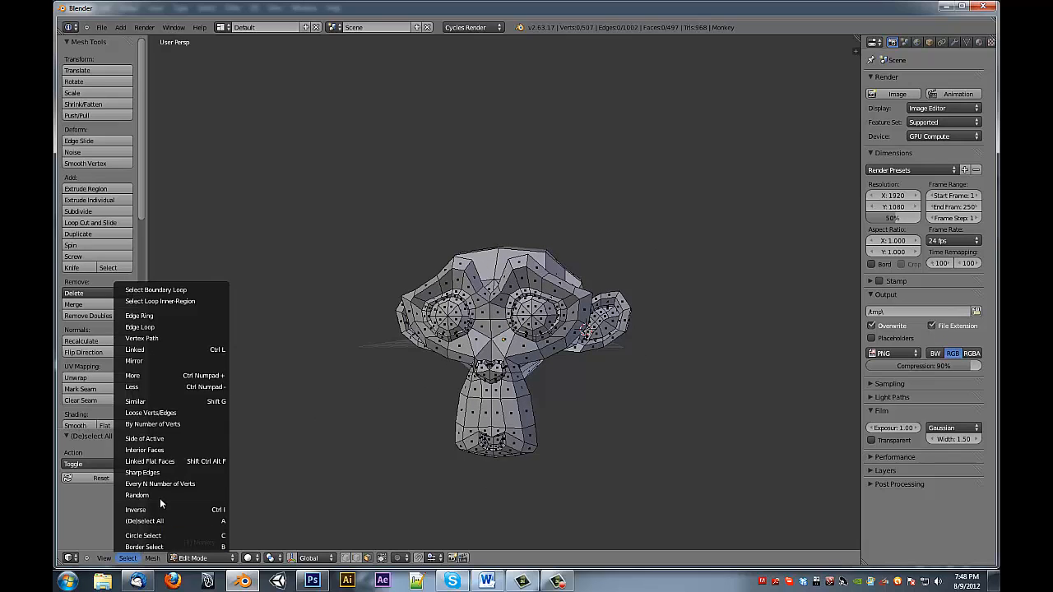
left_click(193, 422)
middle_click_drag(333, 389, 452, 410)
left_click(126, 464)
left_click(126, 464)
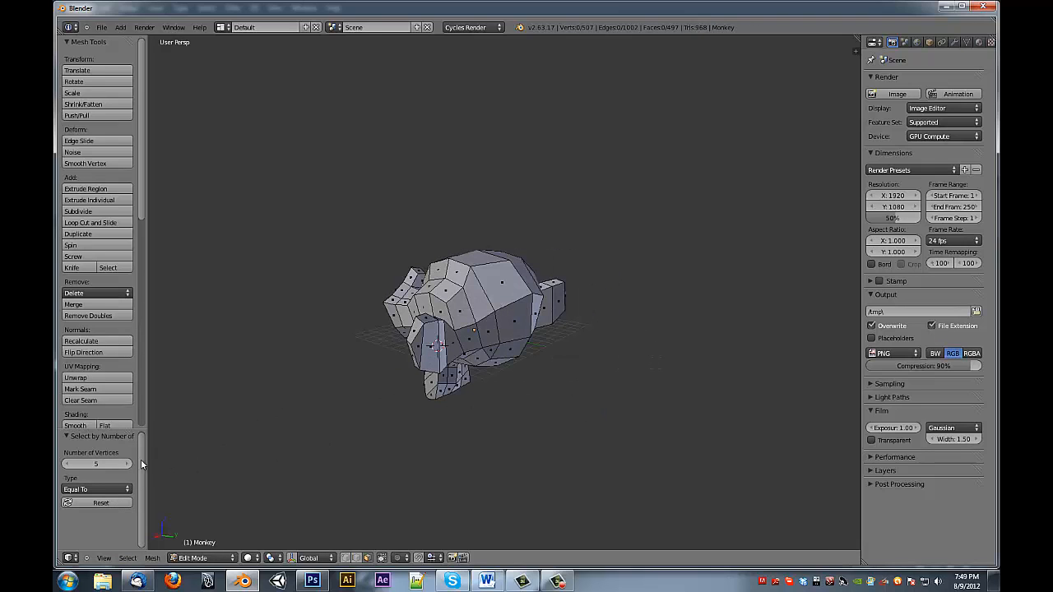
left_click(126, 463)
middle_click_drag(399, 337, 304, 415)
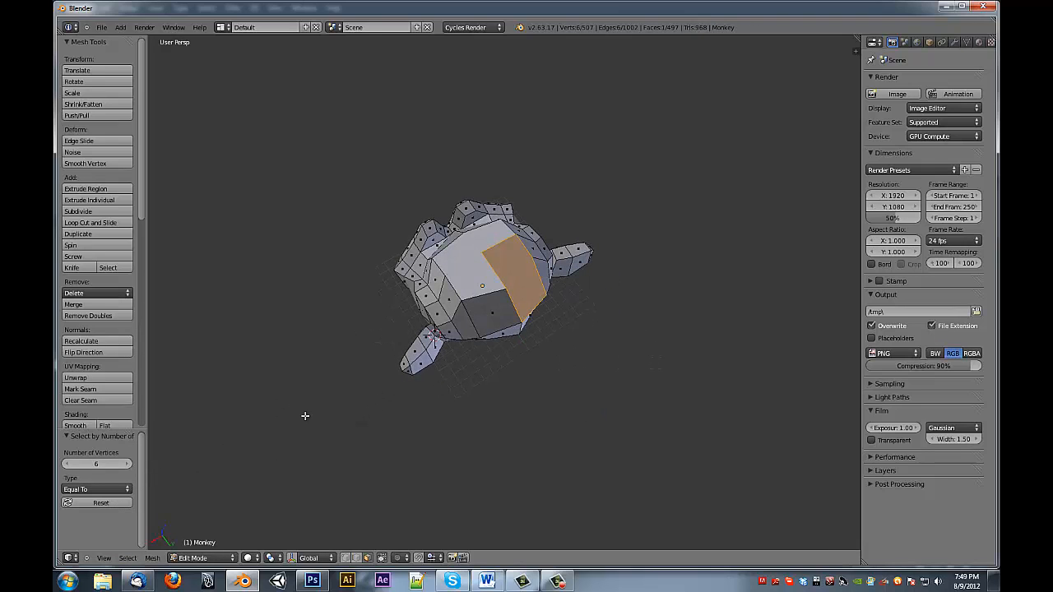
left_click(127, 464)
left_click(127, 464)
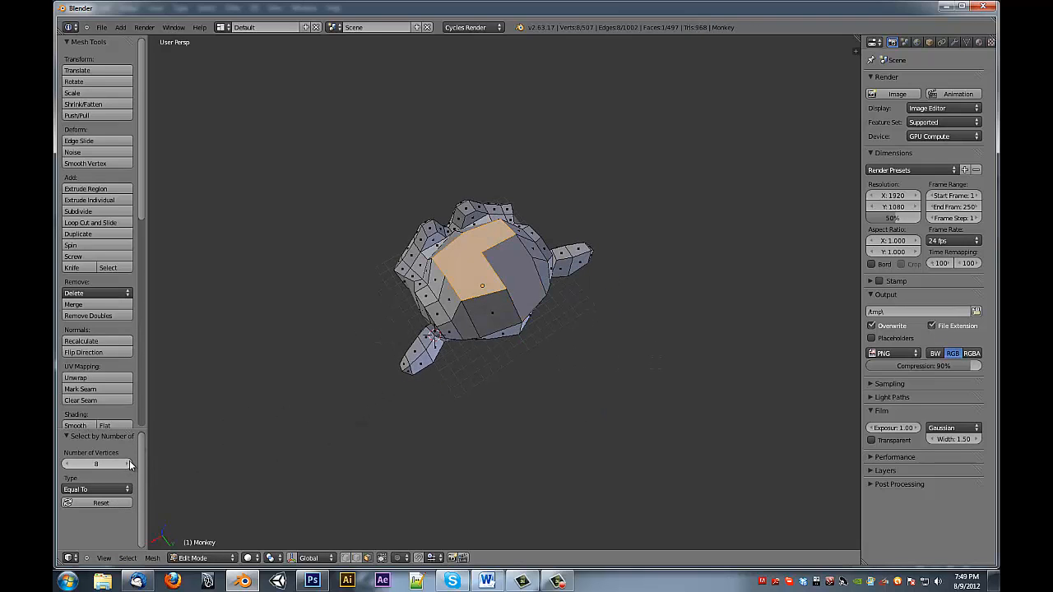
Step: Lower the Number of Vertices to 3 and inspect the matching triangles from several sides
left_click(67, 464)
left_click(67, 464)
left_click(68, 465)
left_click(69, 465)
left_click(71, 468)
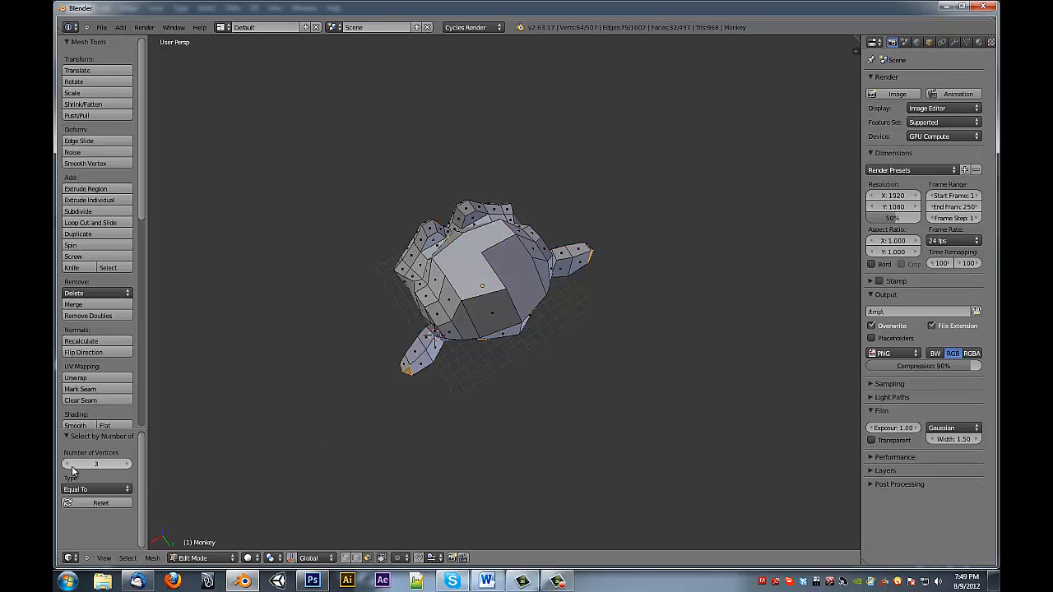
middle_click_drag(312, 370, 467, 329)
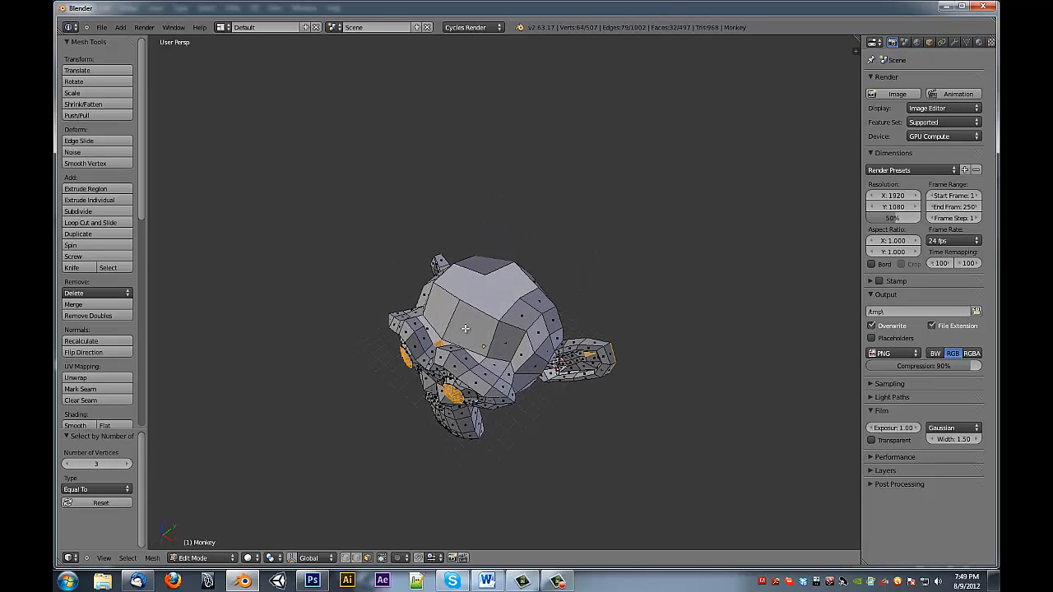
middle_click_drag(369, 408, 428, 379)
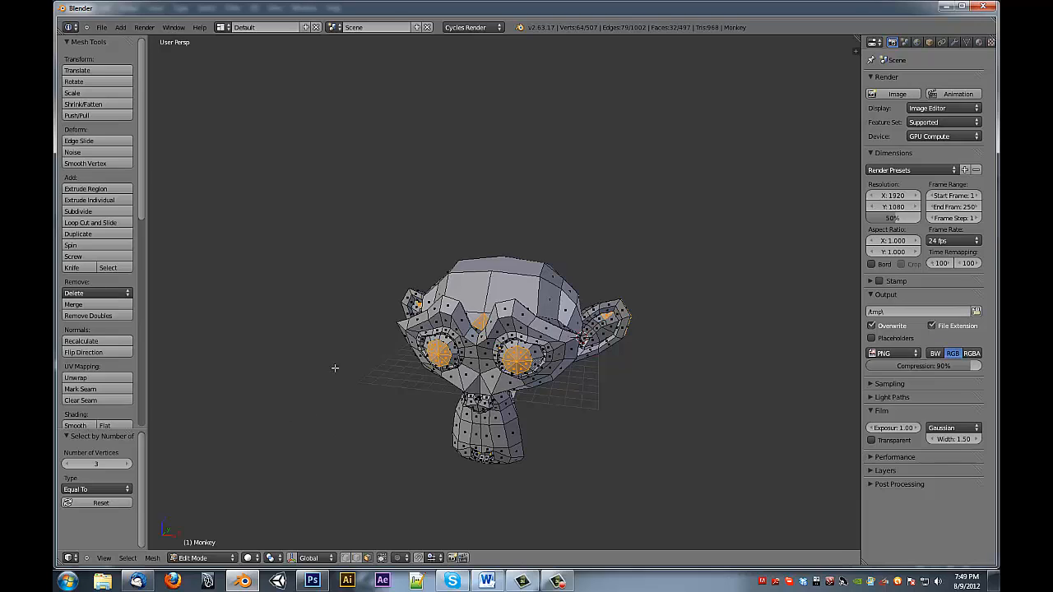
Step: Select all faces with more than 4 vertices using the Greater Than type, and inspect them in wireframe and solid shading
left_click(127, 464)
left_click(97, 489)
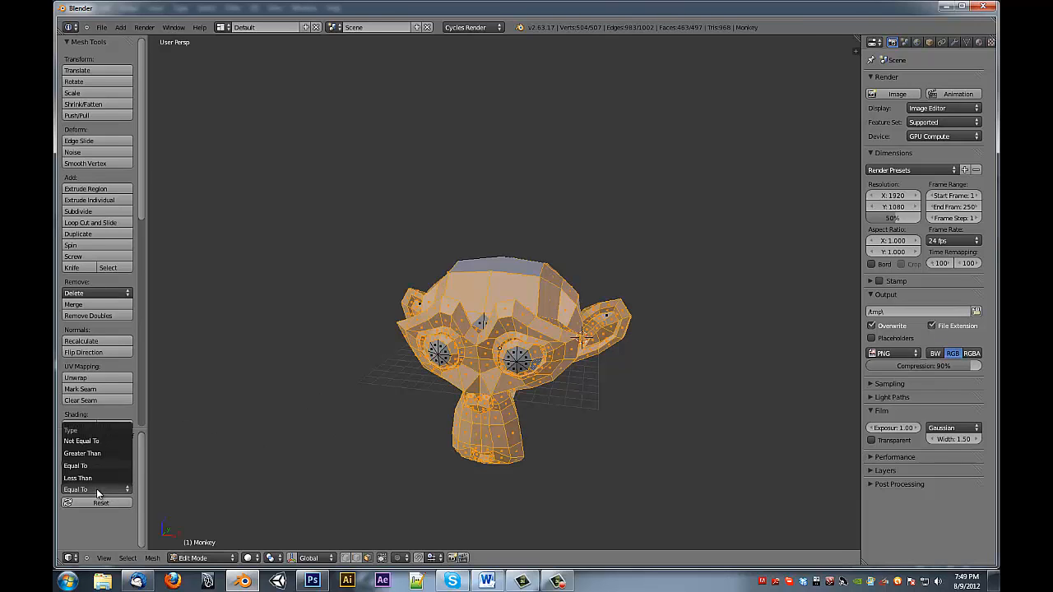
left_click(98, 454)
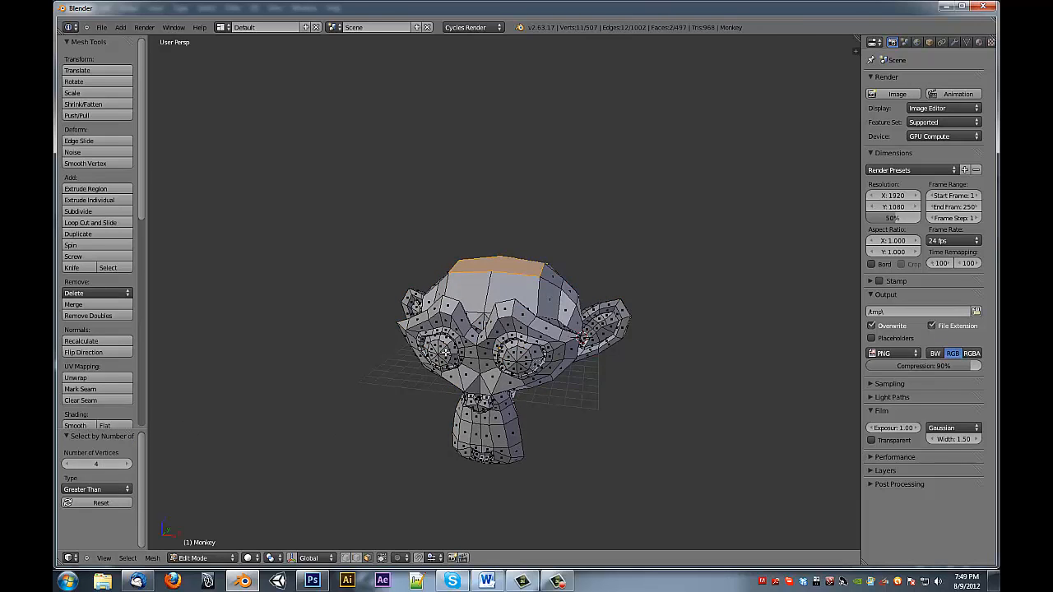
middle_click_drag(446, 352, 632, 406)
key("z")
middle_click_drag(694, 399, 462, 406)
key("z")
Step: Triangulate the two selected n-gons on top of the head and merge adjoining triangles back into quads
key("ctrl+t")
middle_click_drag(544, 294, 444, 295)
right_click(444, 295)
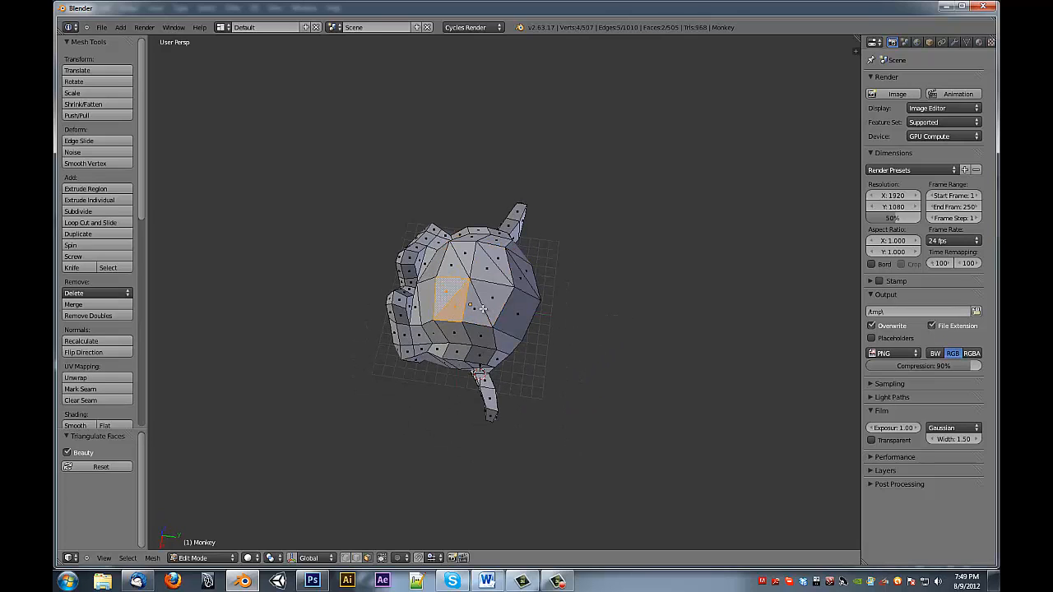
key("f")
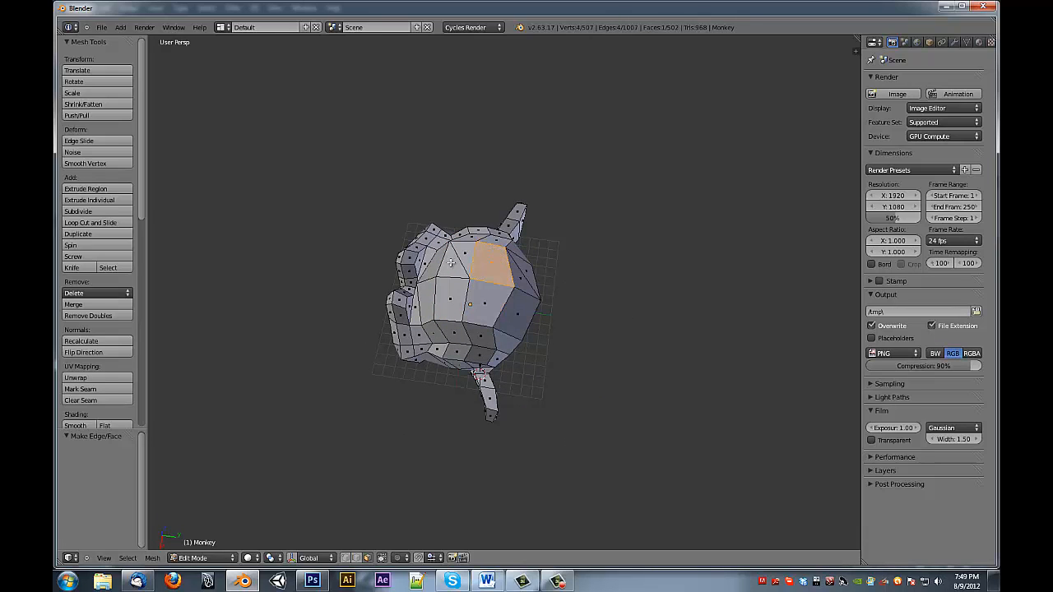
Step: Merge the remaining pairs of adjoining triangles on the crown into single faces and clear the selection
right_click(470, 251, "shift")
key("f")
middle_click_drag(556, 289, 534, 312)
right_click(519, 287)
key("f")
key("a")
Step: In vertex mode, pick the centre-line vertex between the eyes and run Side of Active on the positive X axis
key("ctrl+Tab")
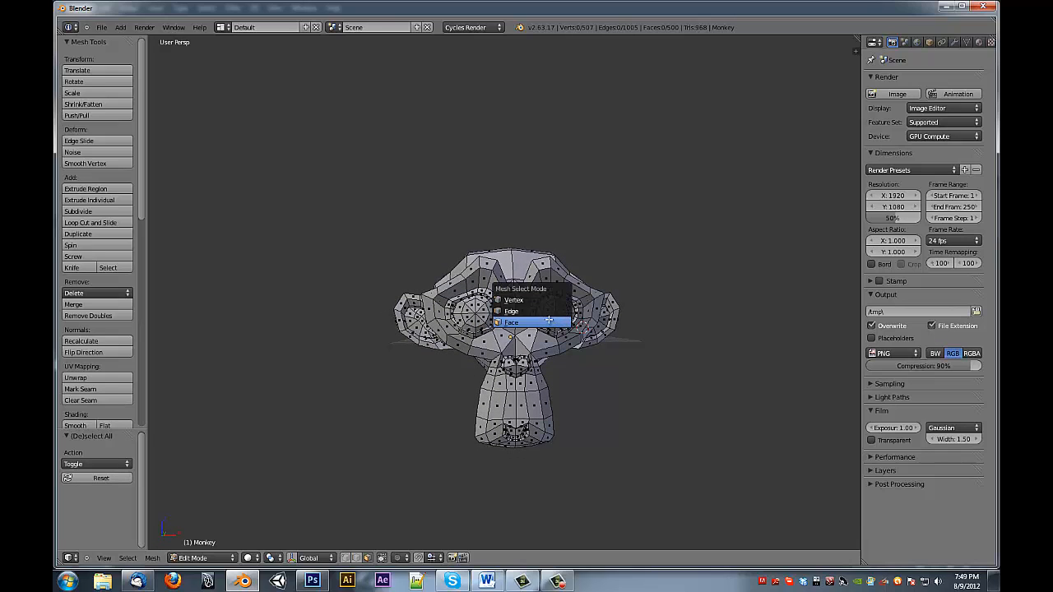
left_click(555, 301)
middle_click_drag(545, 337, 531, 338)
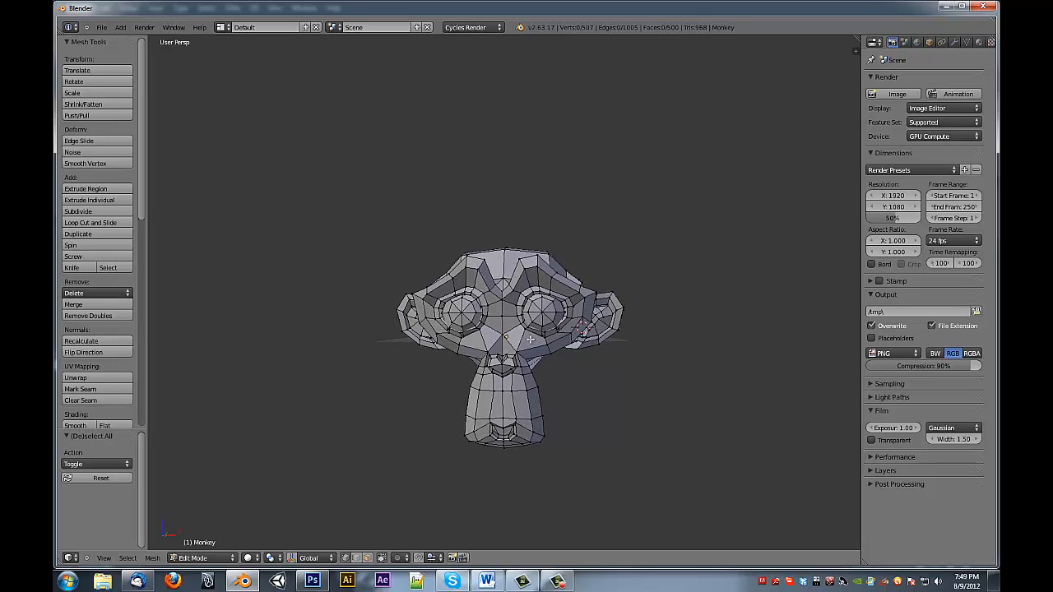
right_click(502, 316)
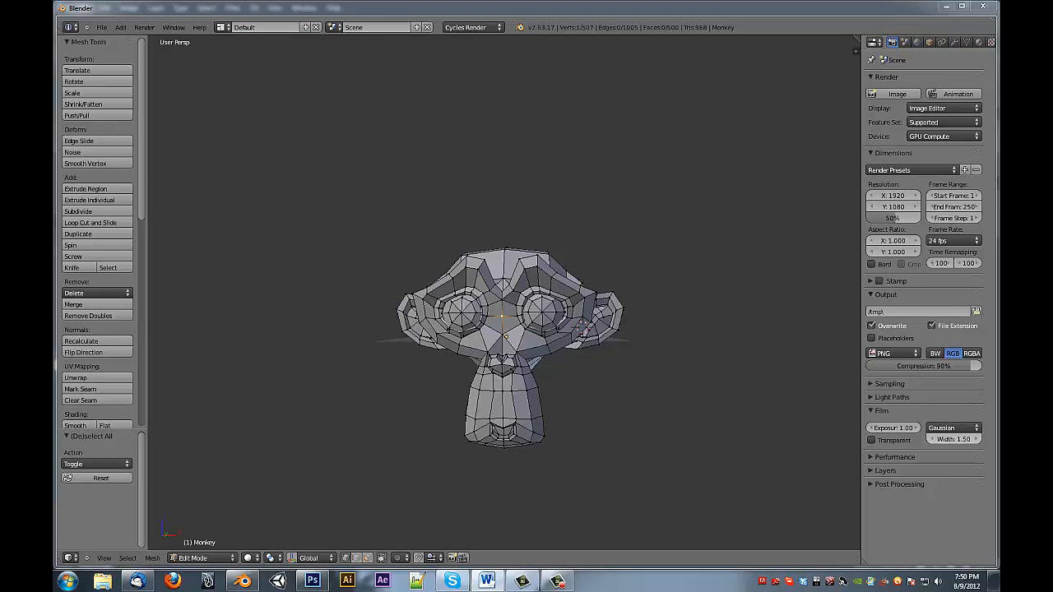
left_click(127, 558)
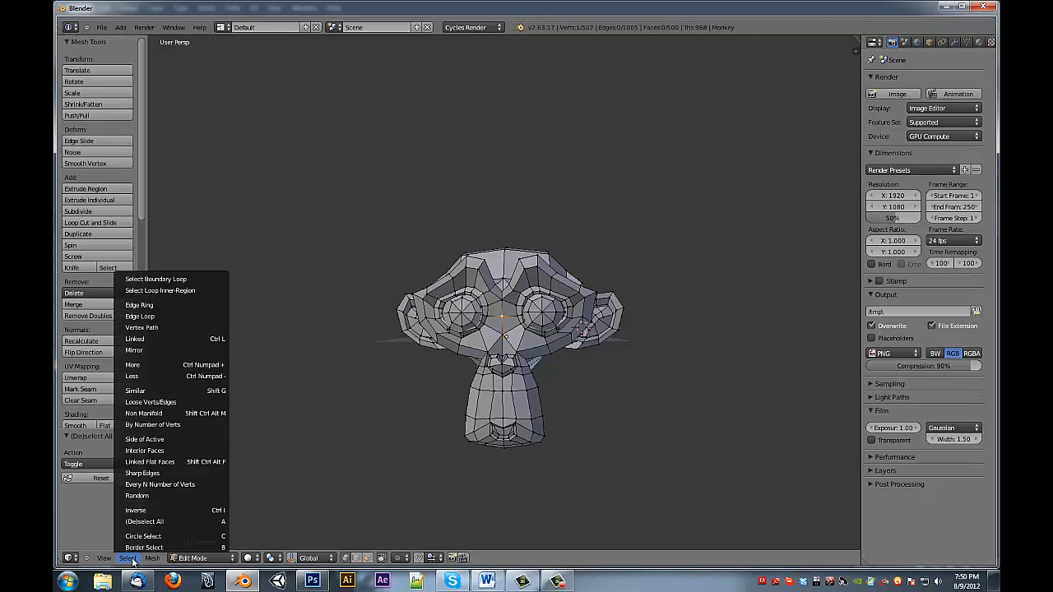
left_click(186, 439)
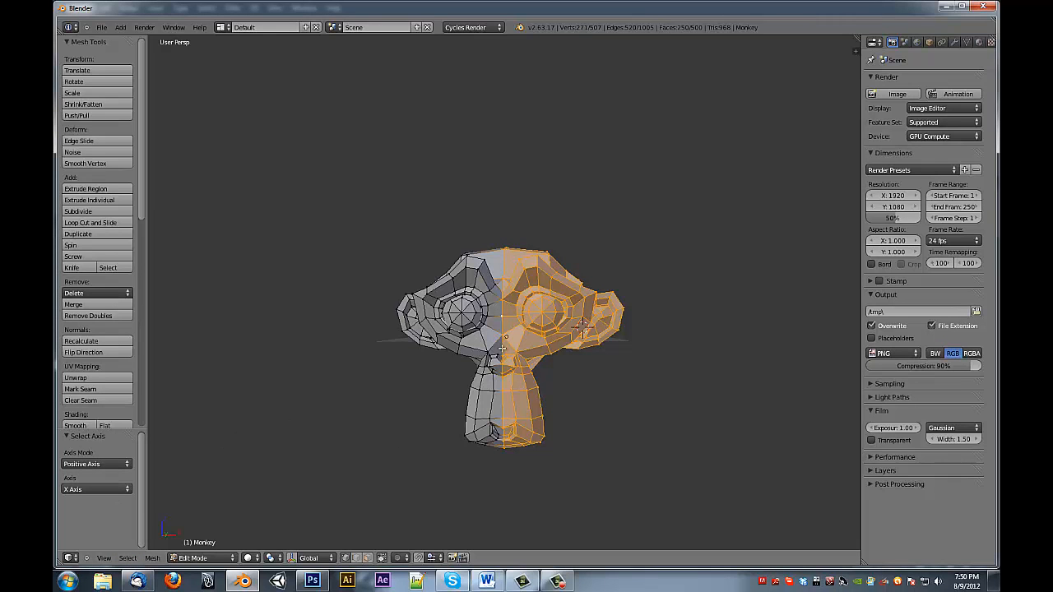
middle_click_drag(501, 349, 511, 370)
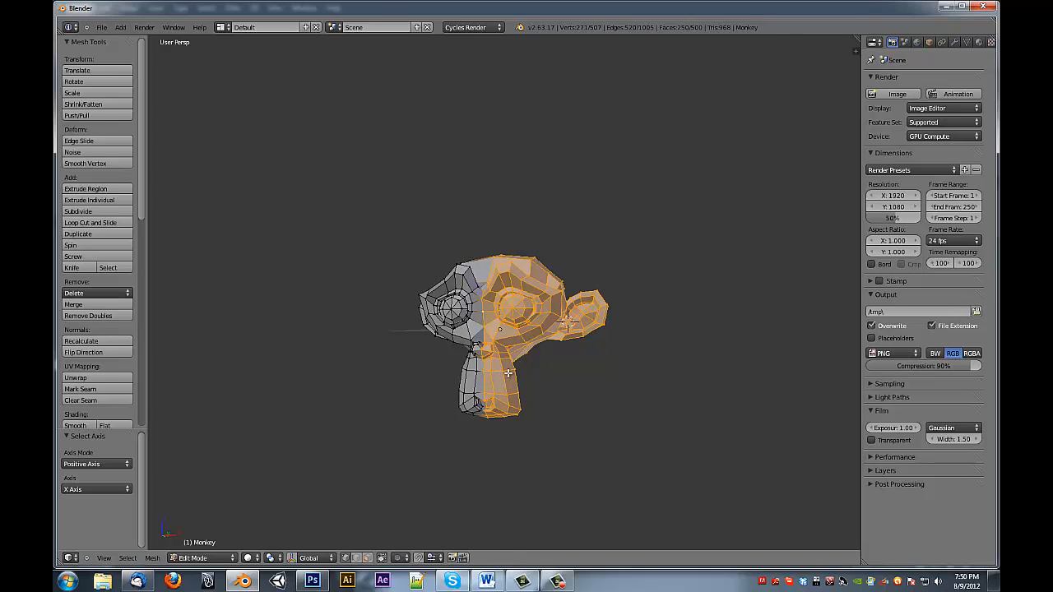
Step: Delete the monkey head in Object Mode, reset the 3D cursor to the origin and add a cube there
key("Tab")
key("x")
left_click(522, 363)
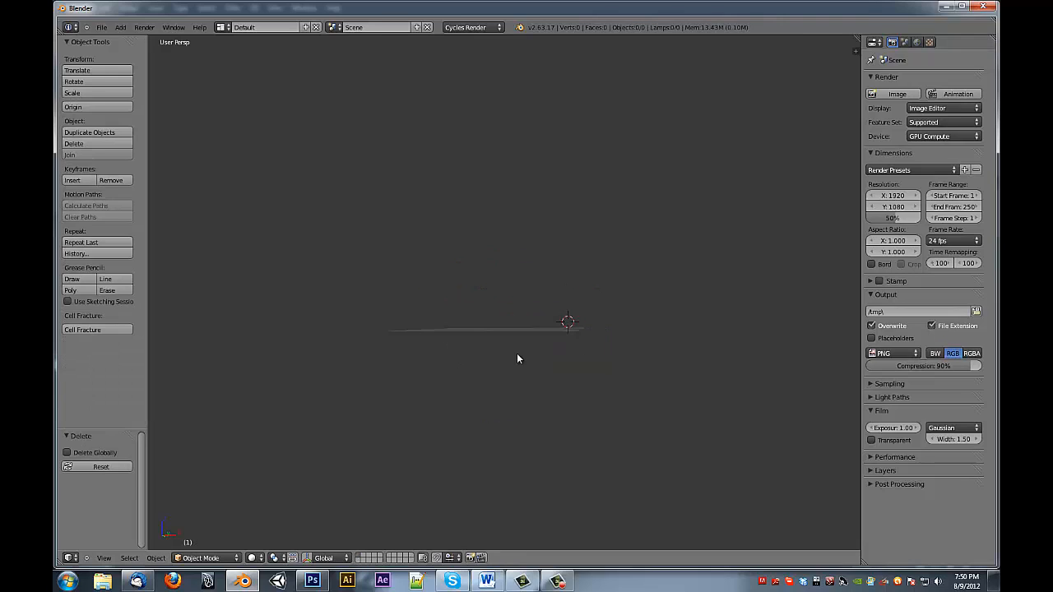
key("shift+c")
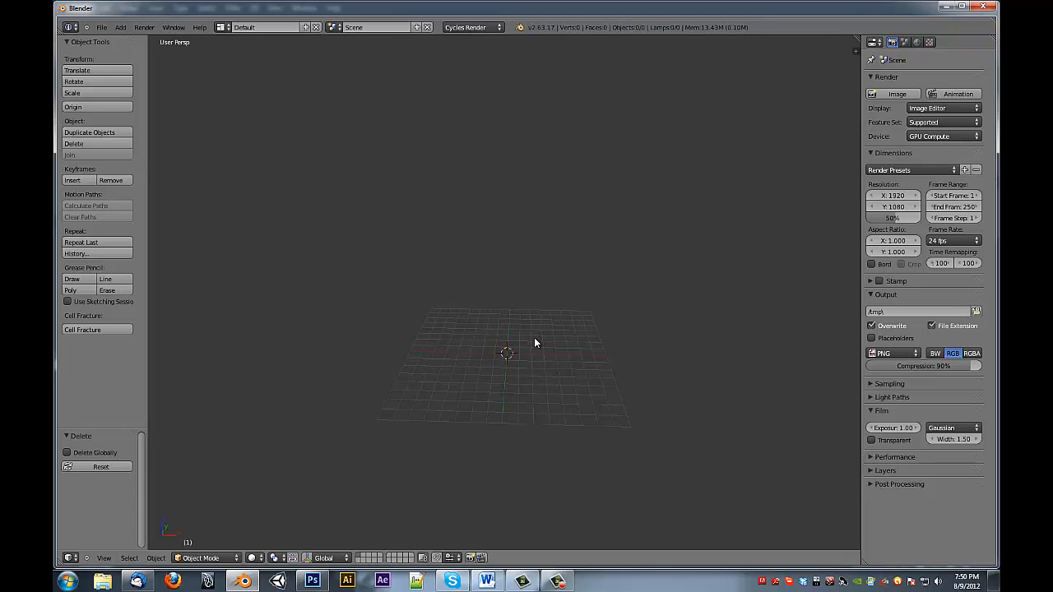
key("shift+a")
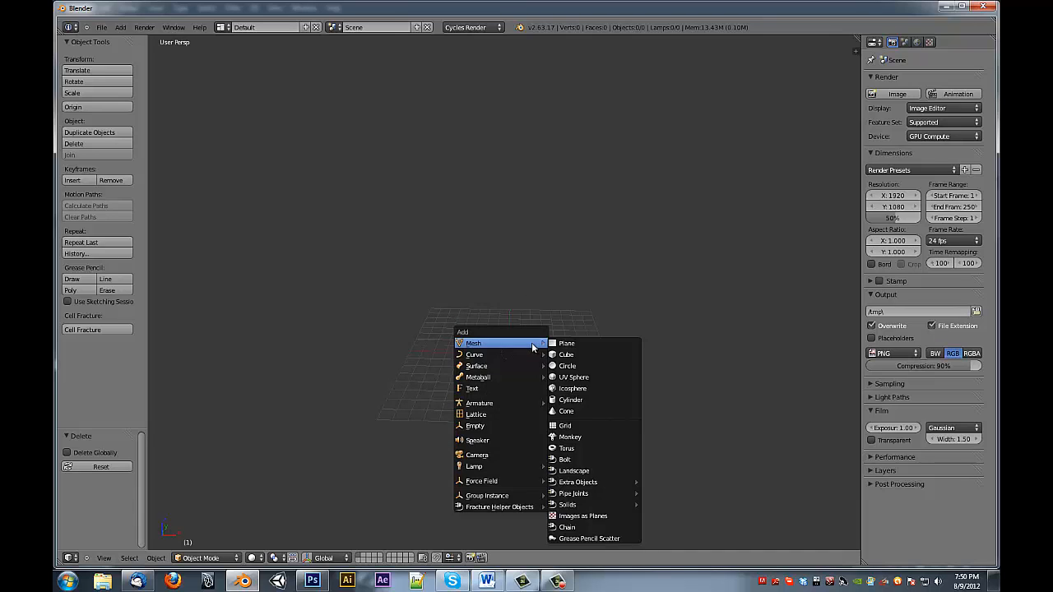
left_click(565, 360)
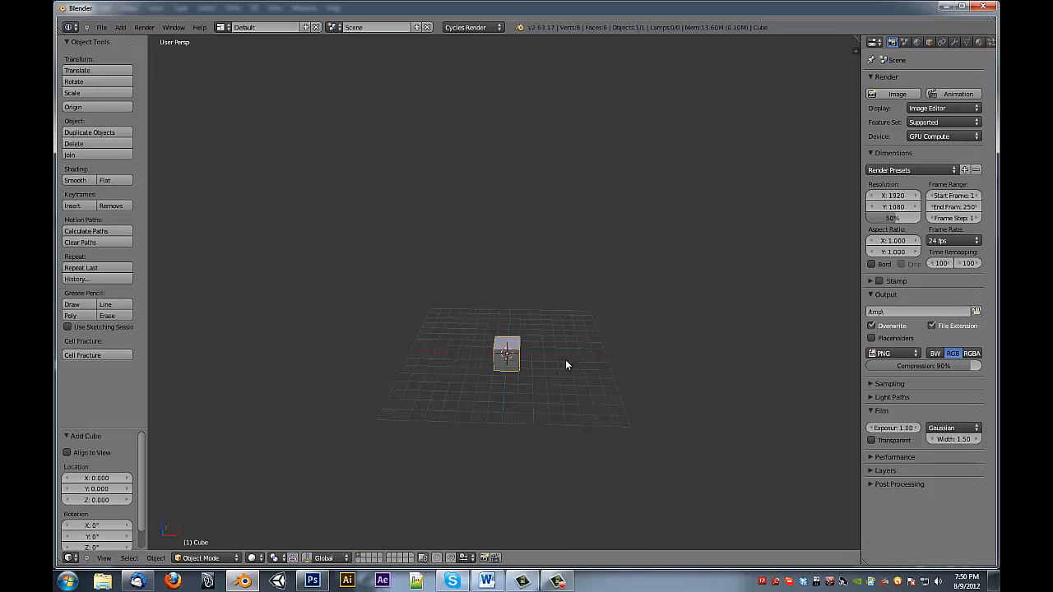
Step: Give the cube an Array modifier with a count of 12 and Merge enabled, and apply it
left_click(952, 43)
left_click(914, 83)
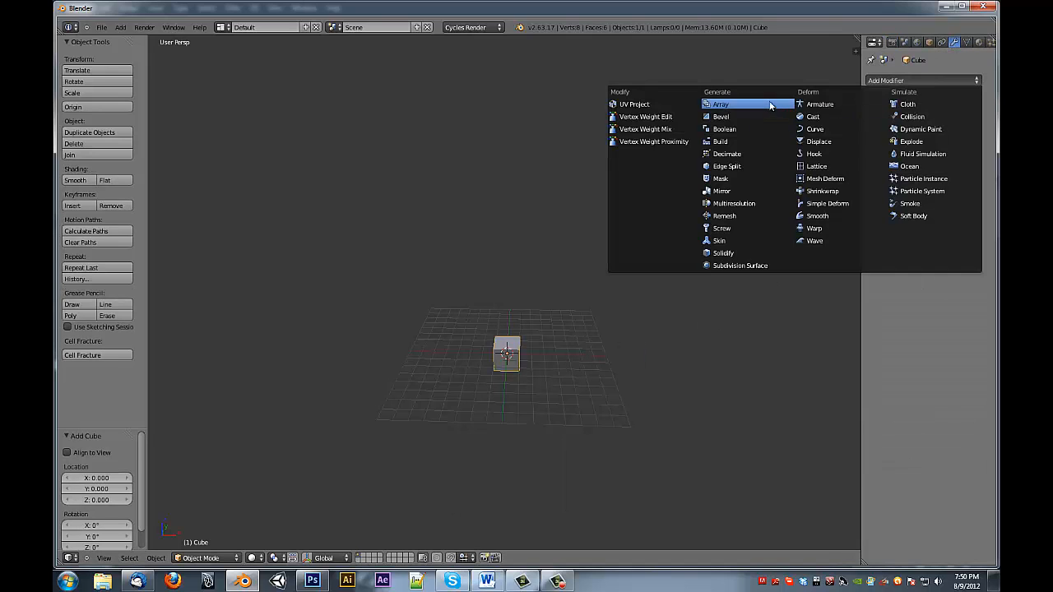
left_click(715, 103)
left_click_drag(927, 146, 949, 145)
left_click(891, 213)
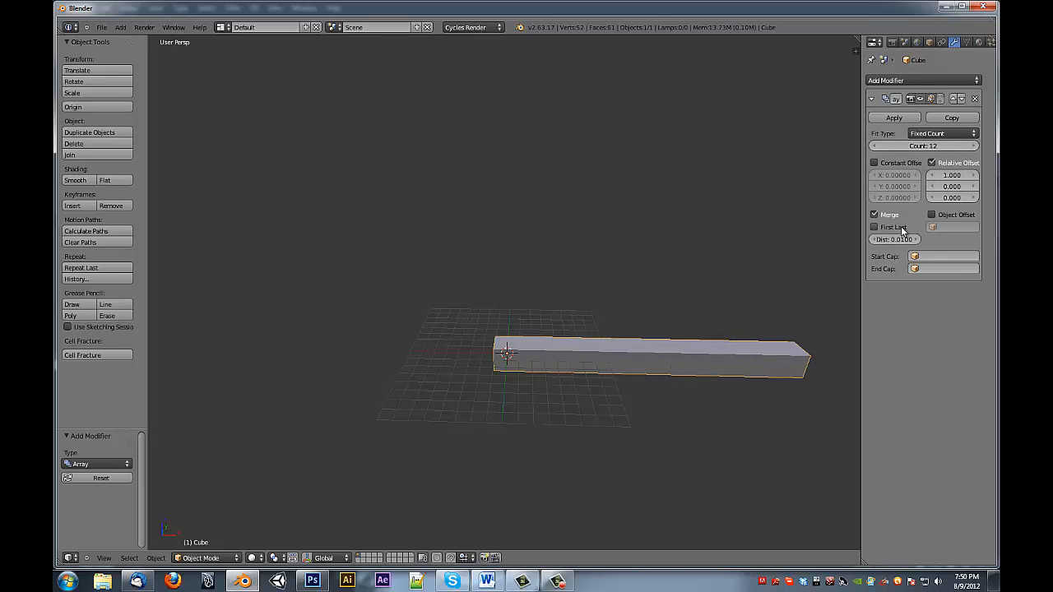
left_click(906, 120)
Step: Try a level 2 subdivision surface on the bar, inspect its segments in wireframe, and undo the subdivision
middle_click_drag(610, 347, 457, 394, "shift")
middle_click_drag(419, 427, 523, 355, "shift")
scroll(532, 378, "up", 1)
key("ctrl+2")
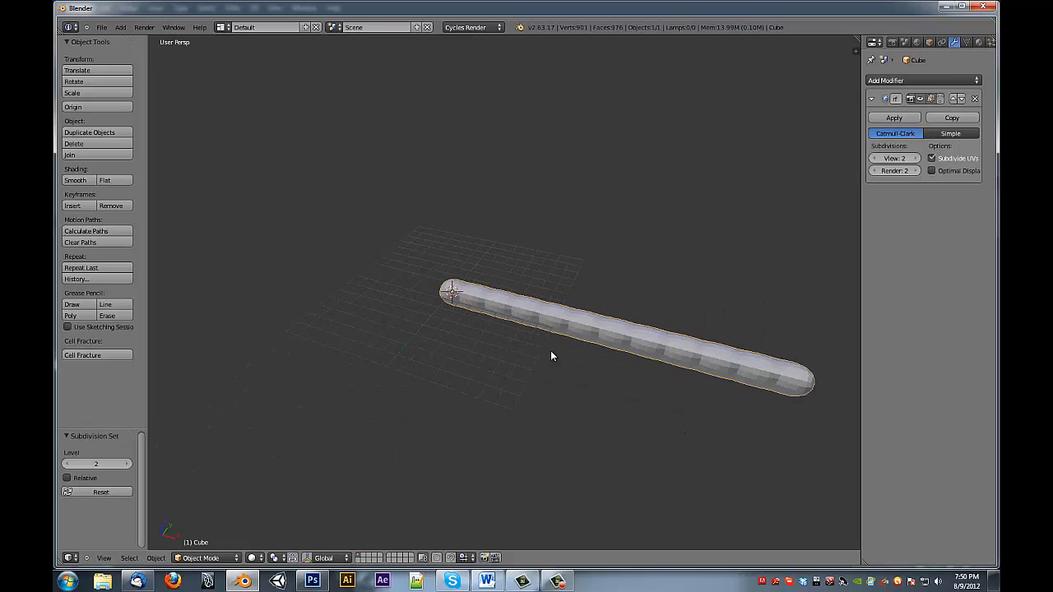
middle_click_drag(772, 350, 783, 210)
key("z")
middle_click_drag(724, 283, 663, 302)
scroll(668, 337, "up", 2)
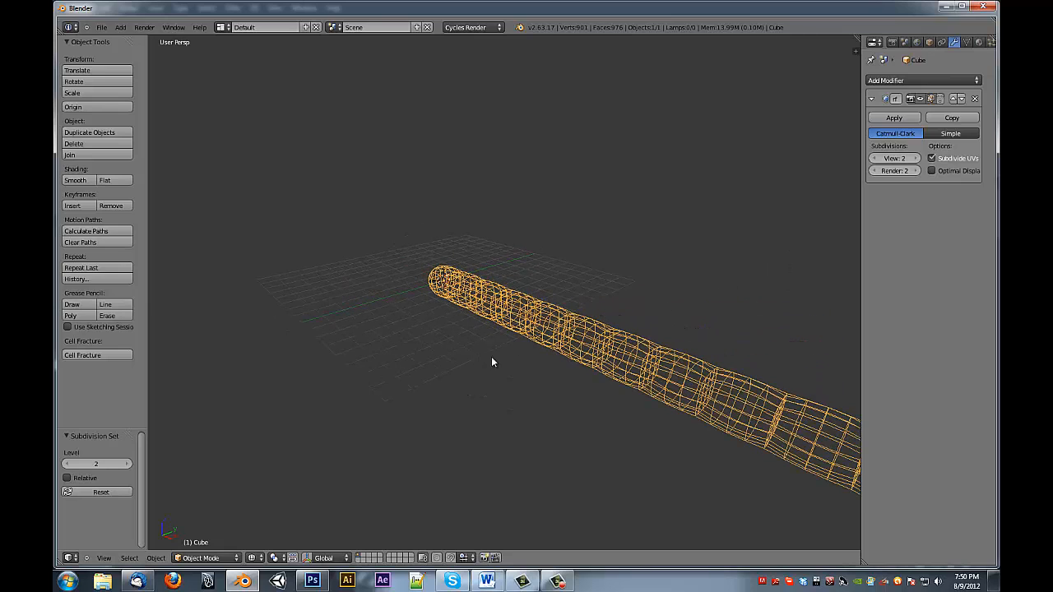
key("ctrl+z")
Step: Enter Edit Mode on the bar and switch to face selection
middle_click_drag(523, 355, 559, 321)
key("Tab")
key("ctrl+Tab")
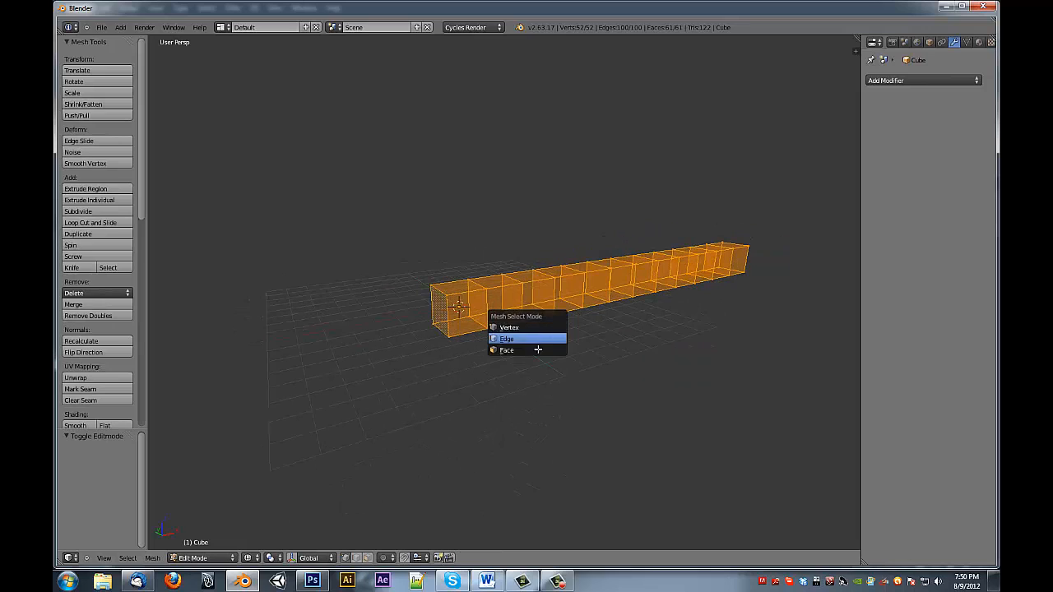
left_click(538, 349)
Step: Try picking the bar's internal dividing faces one by one in wireframe, and clear the selection
right_click(479, 302)
right_click(509, 297, "shift")
right_click(551, 288, "shift")
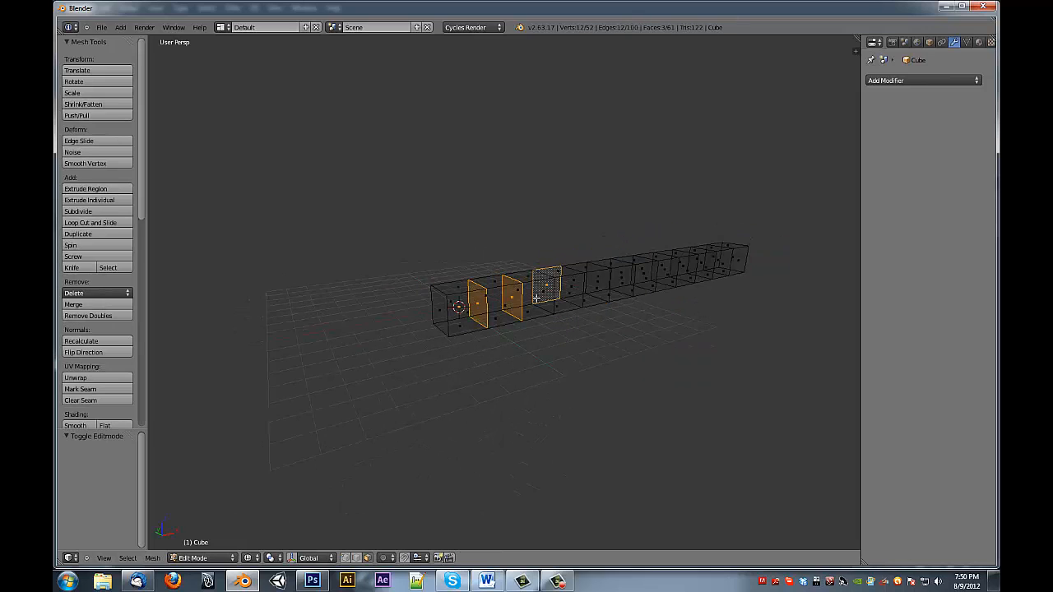
right_click(537, 298, "shift")
right_click(550, 293, "shift")
right_click(573, 293, "shift")
right_click(602, 285, "shift")
right_click(623, 281, "shift")
right_click(646, 275, "shift")
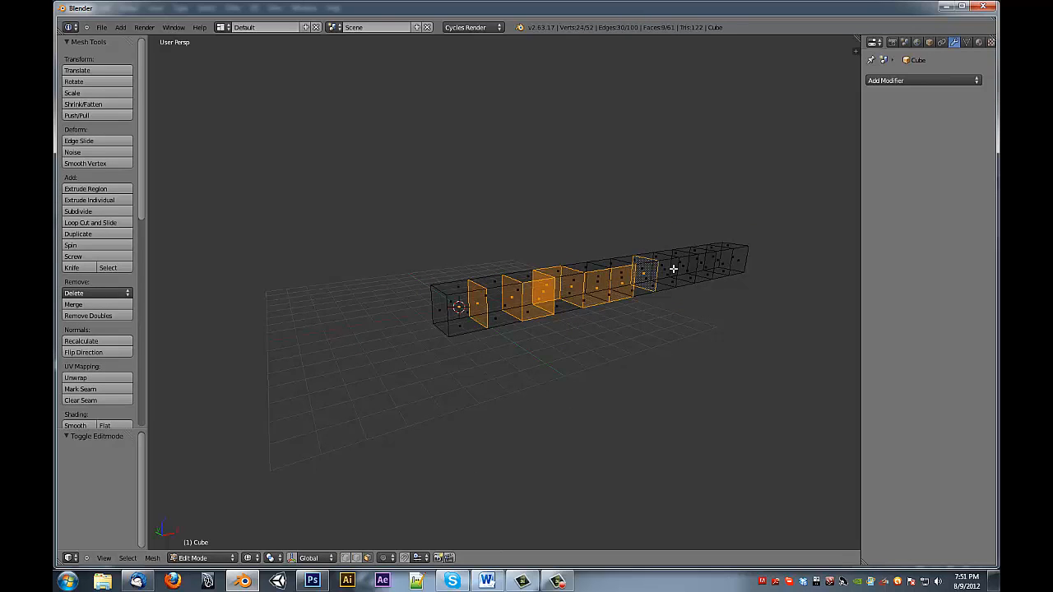
right_click(672, 268, "shift")
middle_click_drag(672, 268, 656, 319)
key("a")
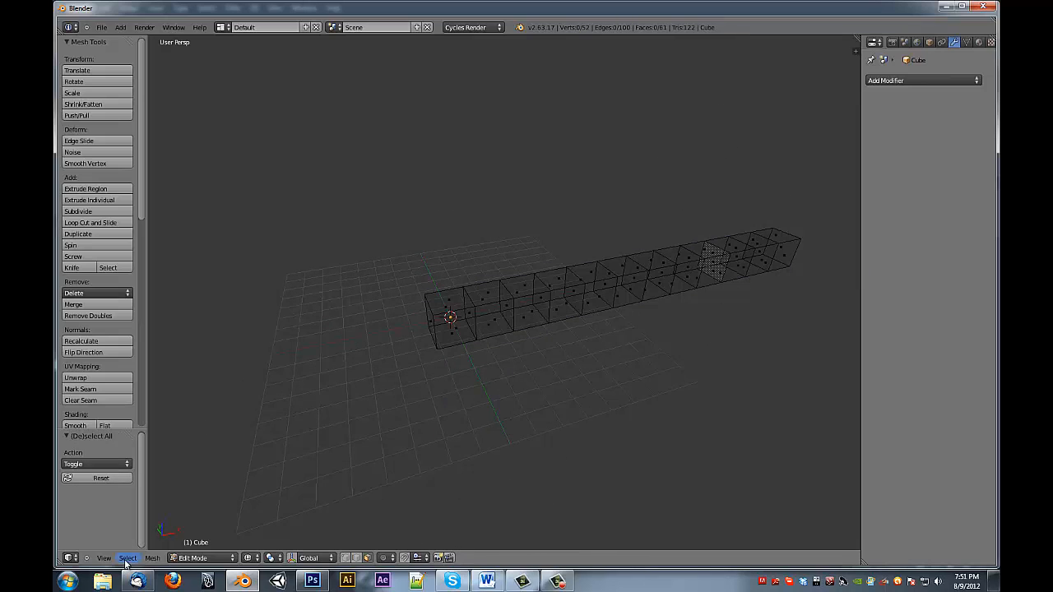
Step: Select the bar's interior faces with the Interior Faces command and delete those faces
left_click(126, 559)
left_click(192, 447)
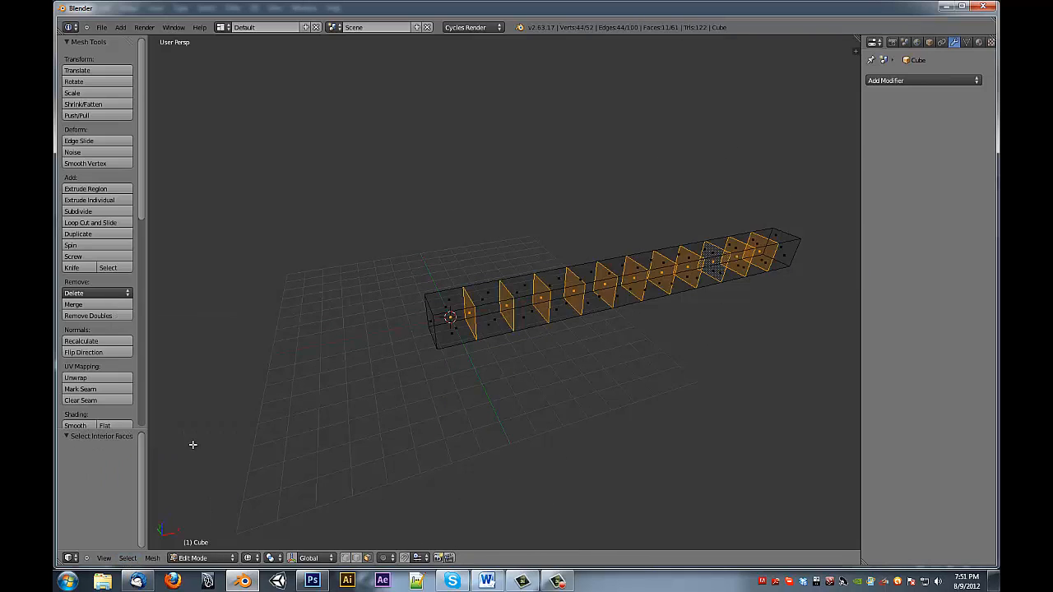
middle_click_drag(566, 325, 616, 363)
key("x")
left_click(674, 316)
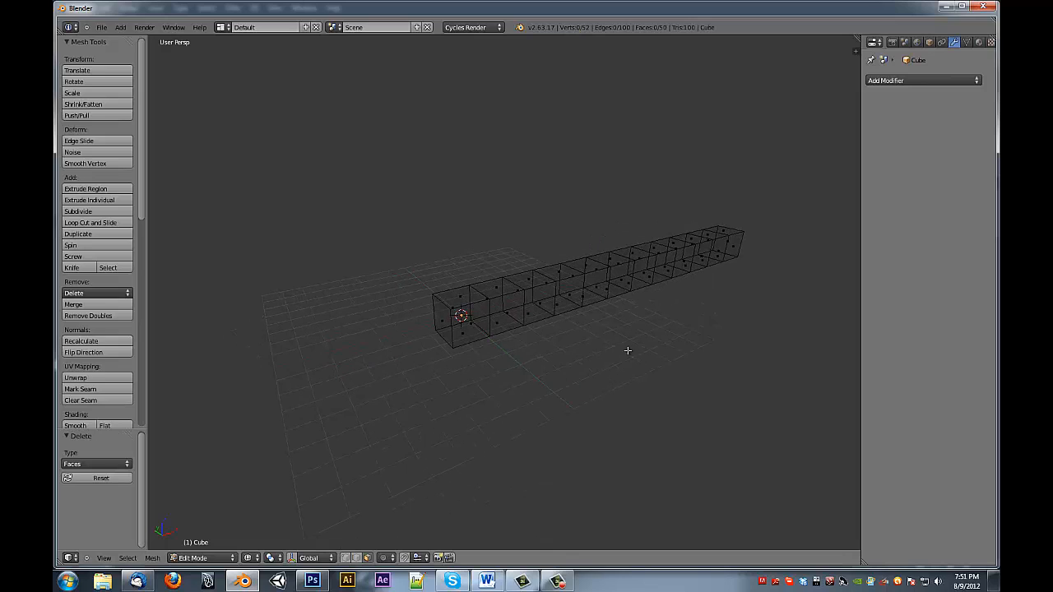
Step: In edge mode with solid shading, extrude the first cross edge on the bar's top upward, and extrude its upper edge sideways
key("ctrl+Tab")
left_click(472, 309)
key("z")
middle_click_drag(523, 322, 505, 369)
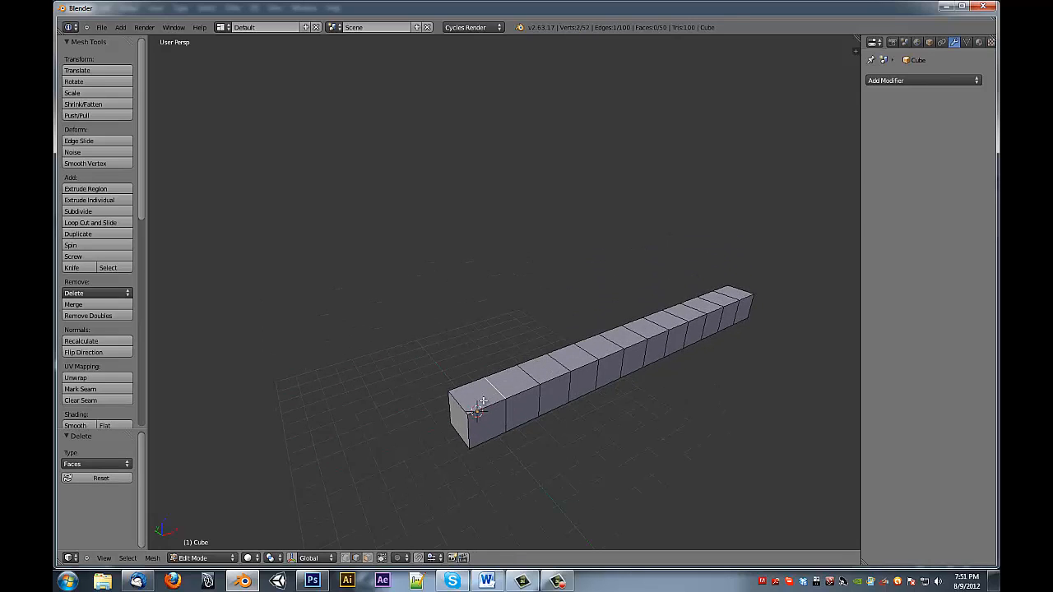
key("e")
left_click(485, 349)
middle_click_drag(494, 362, 580, 351)
key("g")
left_click(588, 346)
key("e")
left_click(557, 332)
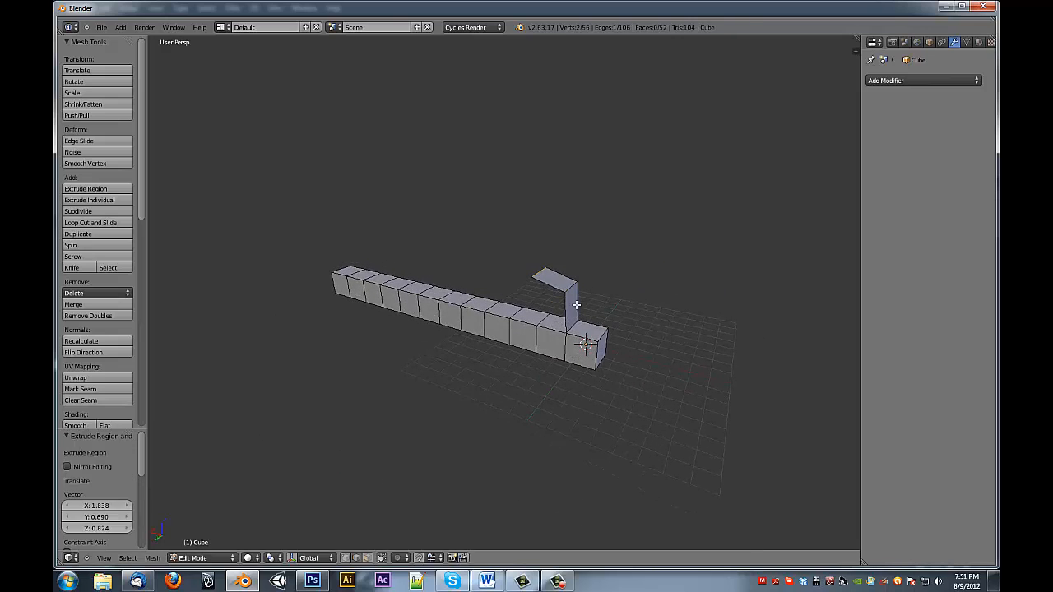
Step: Extrude two more flaps from the upright face's upper edge, one upward about 2.6 units and one opposite the first flap
key("e")
left_click(576, 254)
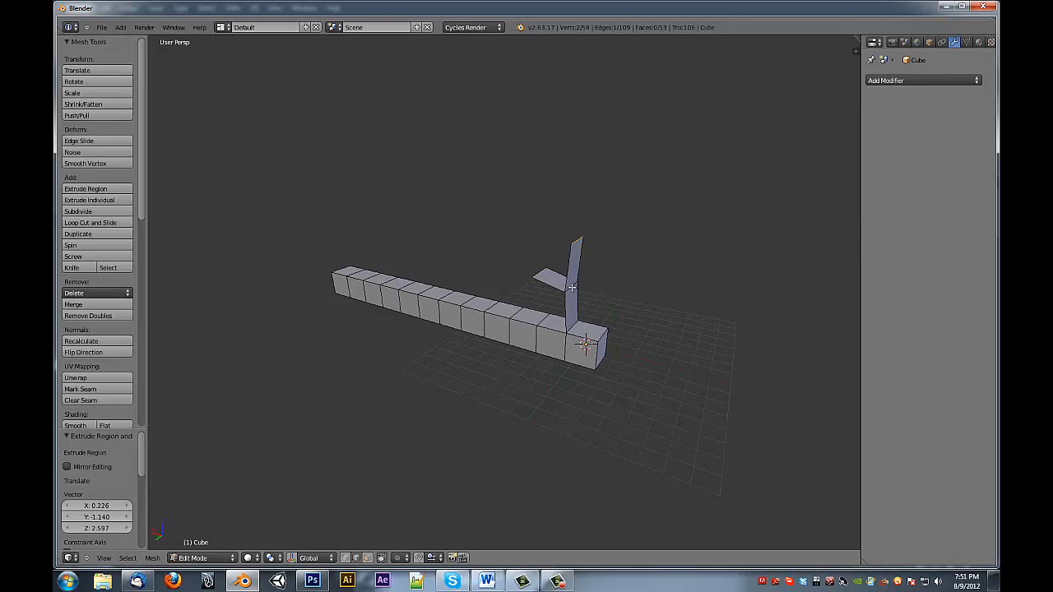
right_click(571, 287)
key("e")
left_click(620, 286)
middle_click_drag(585, 312, 445, 406)
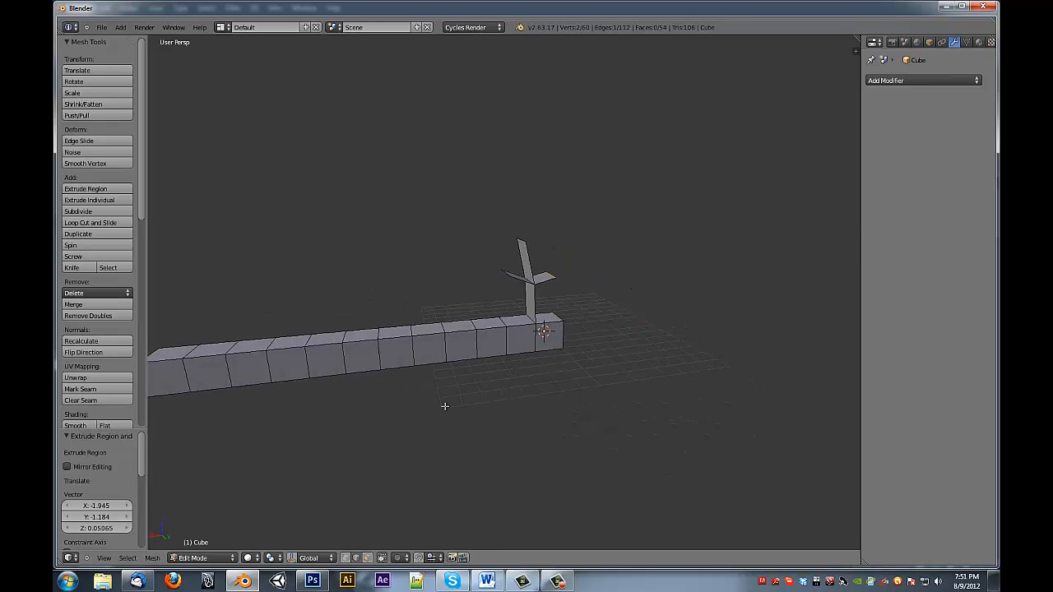
Step: In wireframe, fill a face inside the bar between the two vertical side edges directly below the upright face
left_click(128, 558)
key("z")
mouse_move(475, 343)
middle_mouse_down()
mouse_move(556, 308)
mouse_move(601, 371)
mouse_move(538, 315)
mouse_move(589, 299)
middle_mouse_up()
key("a")
key("a")
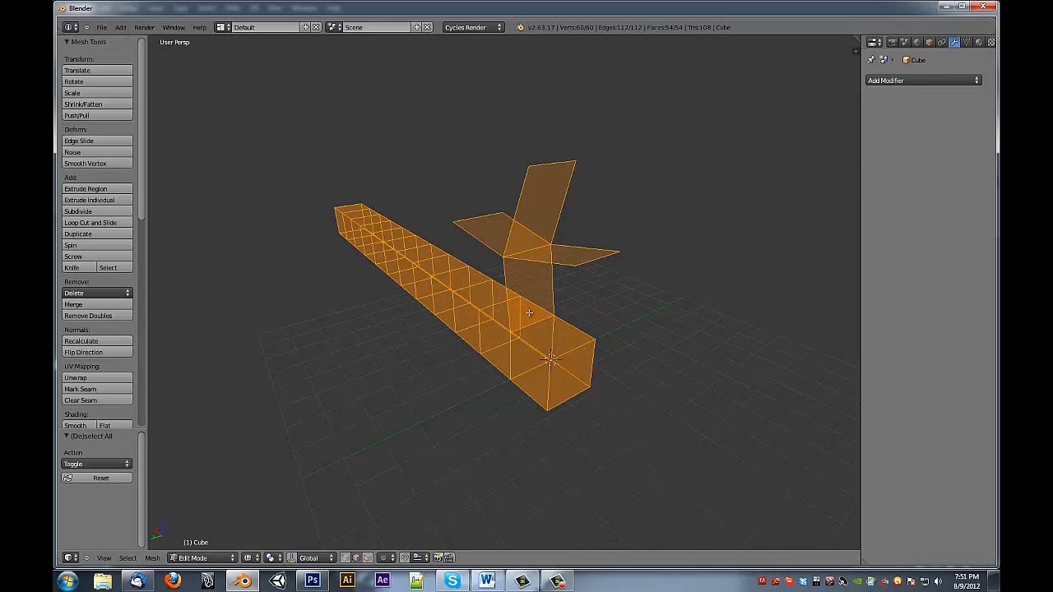
right_click(525, 326)
middle_click_drag(525, 326, 523, 352)
right_click(523, 353)
right_click(530, 348)
right_click(548, 341, "shift")
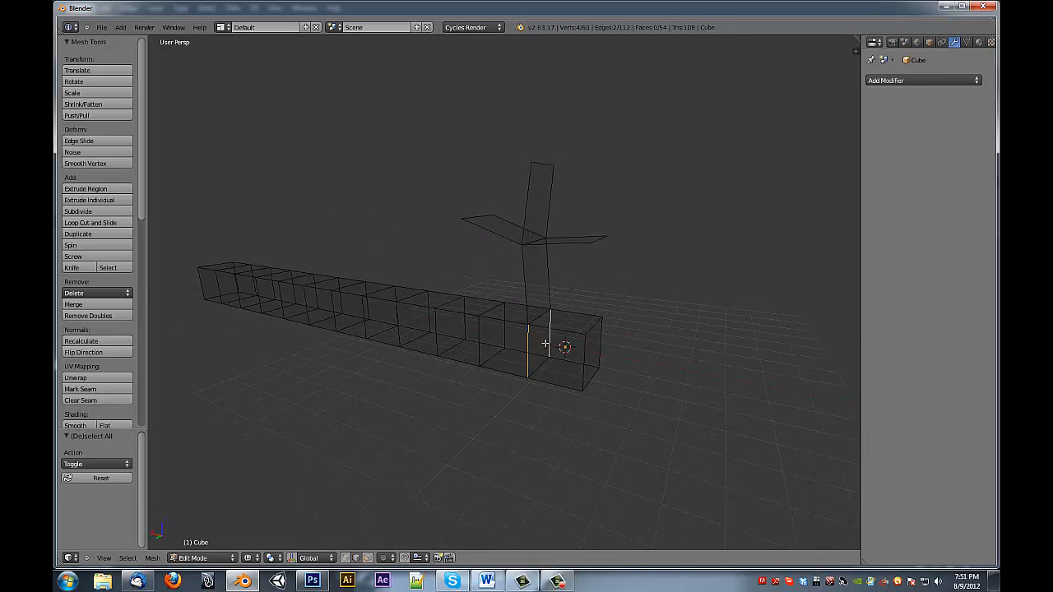
key("f")
Step: Run Interior Faces on the bar with the upright flaps, inspect the result, and clear the selection
left_click(142, 558)
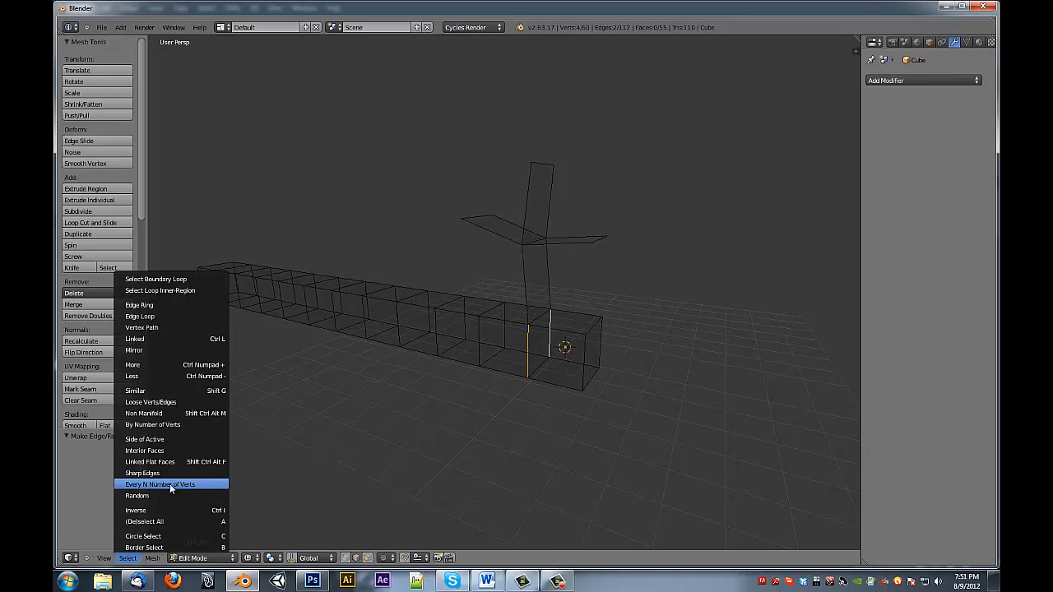
left_click(178, 451)
mouse_move(563, 360)
middle_mouse_down()
mouse_move(602, 382)
mouse_move(562, 367)
middle_mouse_up()
key("a")
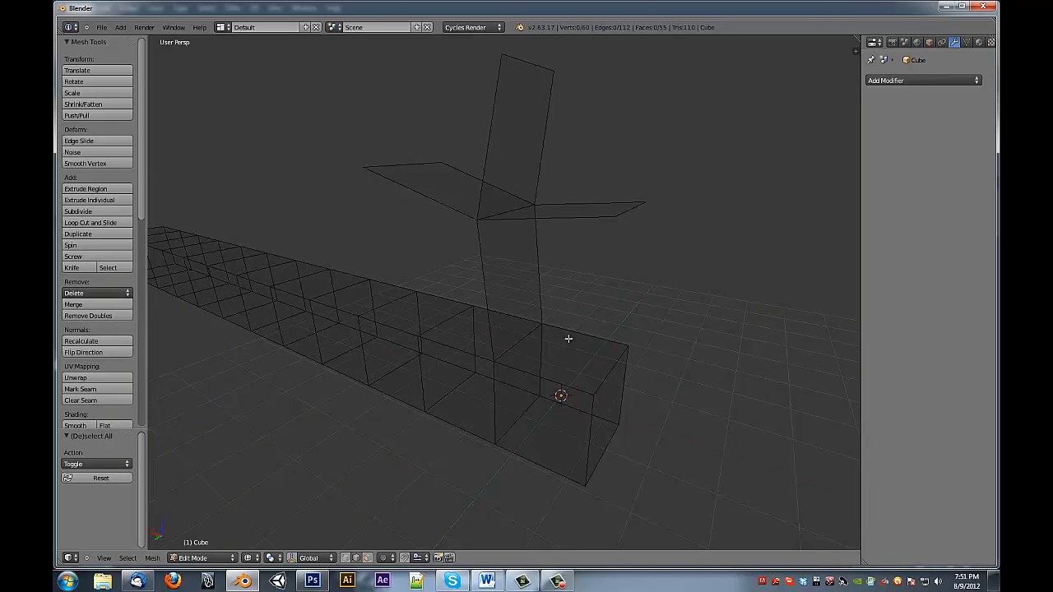
Step: Fill end faces joining the outer edge of each side flap to the bar's cross edge beneath it
middle_click_drag(578, 327, 512, 282)
key("f")
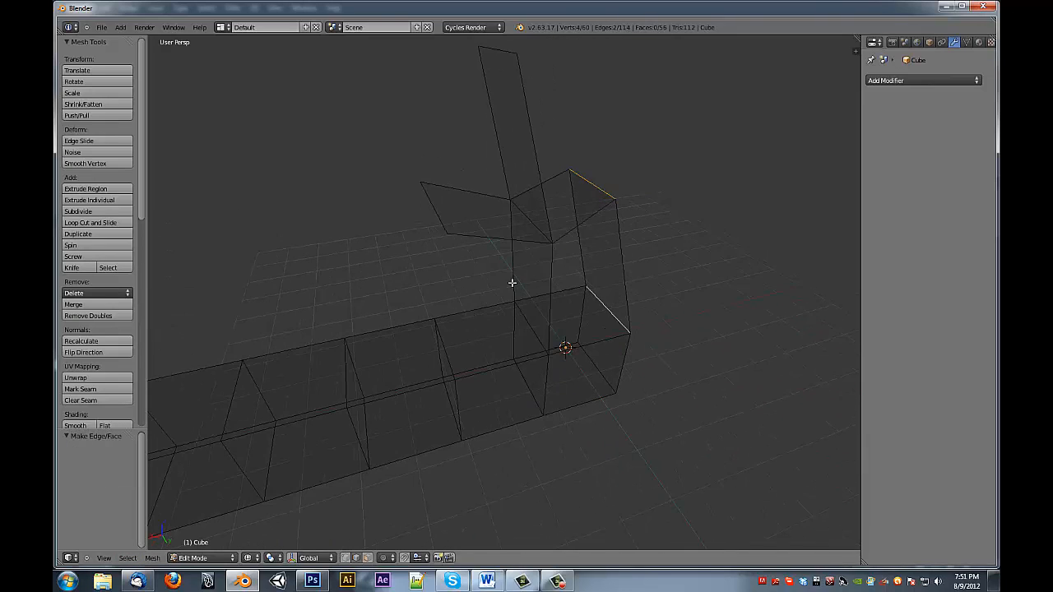
right_click(440, 216)
middle_click_drag(440, 217, 662, 330)
right_click(463, 359, "shift")
key("f")
Step: Fill both side faces between the bar's top and the flap extending over its second segment
right_click(537, 337)
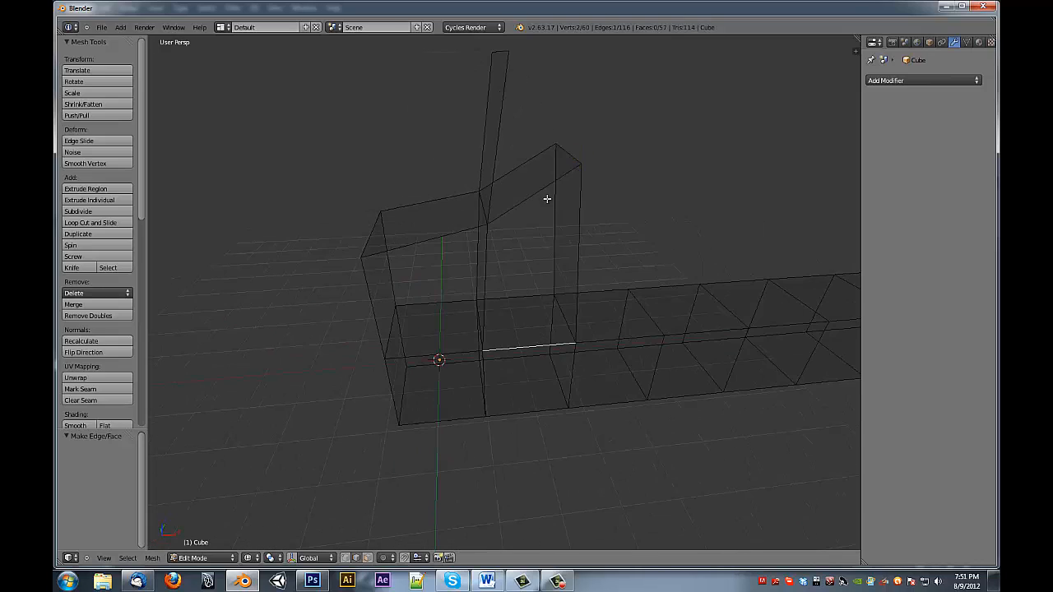
right_click(545, 197, "shift")
key("f")
middle_click_drag(466, 312, 478, 286)
right_click(481, 299)
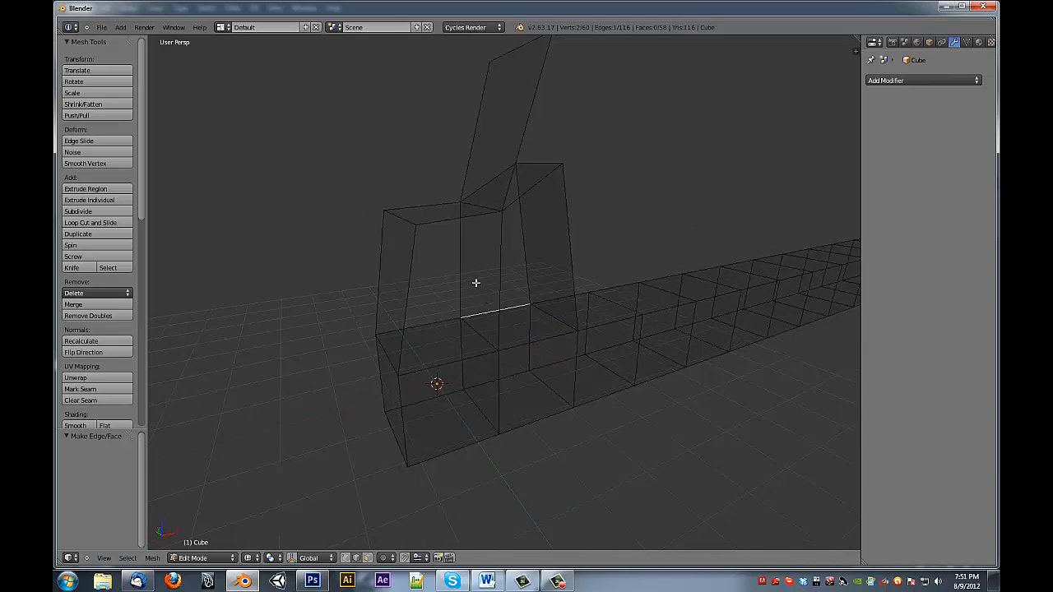
right_click(486, 190, "shift")
key("f")
Step: Fill both side faces between the bar's end segment and the flap above it
right_click(439, 208)
right_click(428, 320, "shift")
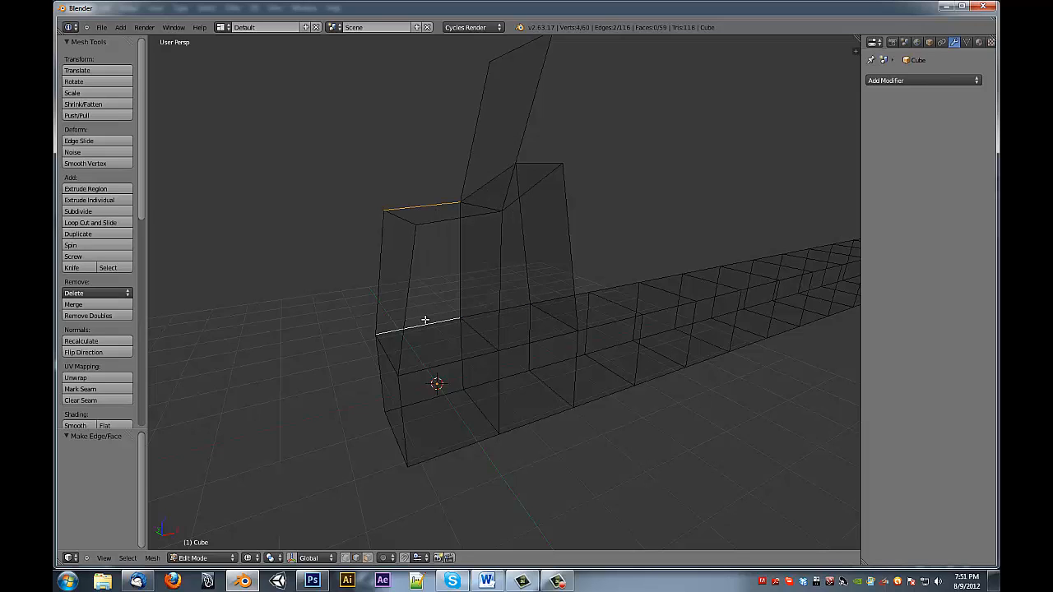
right_click(447, 358)
right_click(438, 228, "shift")
key("f")
right_click(513, 203)
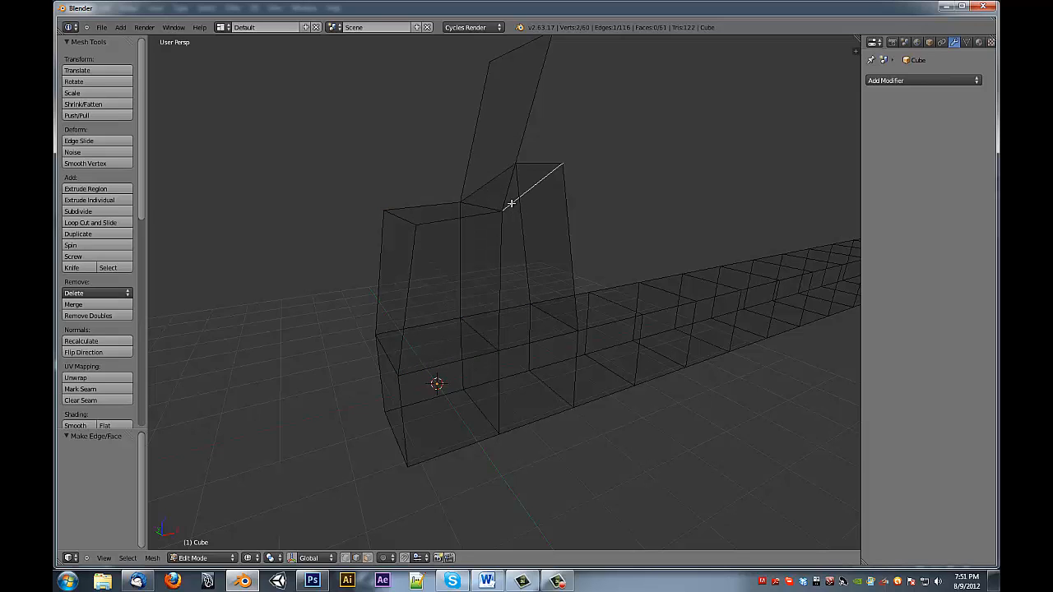
Step: Examine the enclosed faces between the bar and its flaps in solid shading, ending in wireframe
right_click(510, 337, "shift")
middle_click_drag(510, 332, 543, 352)
key("z")
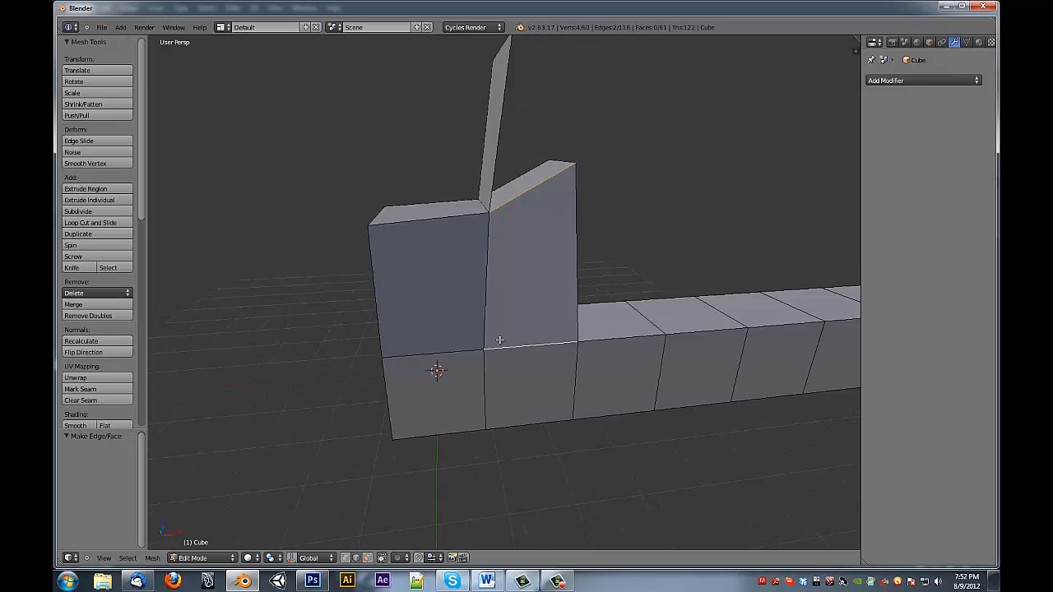
mouse_move(499, 341)
middle_mouse_down()
mouse_move(451, 353)
mouse_move(394, 391)
middle_mouse_up()
key("z")
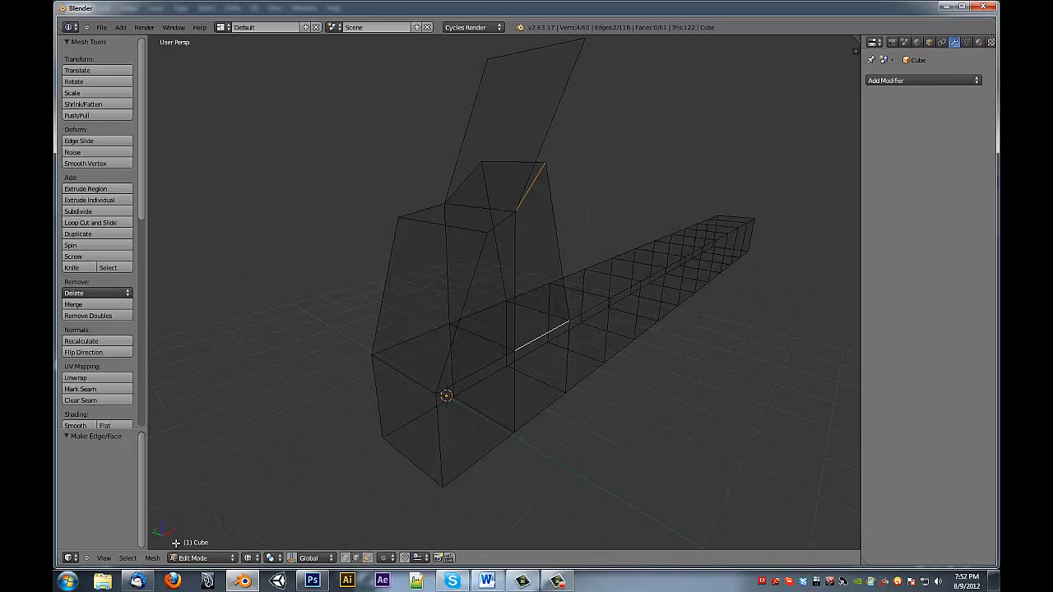
Step: Select the interior faces of the bar and its enclosed flap sections, and inspect the result from the other side
left_click(127, 558)
left_click(183, 443)
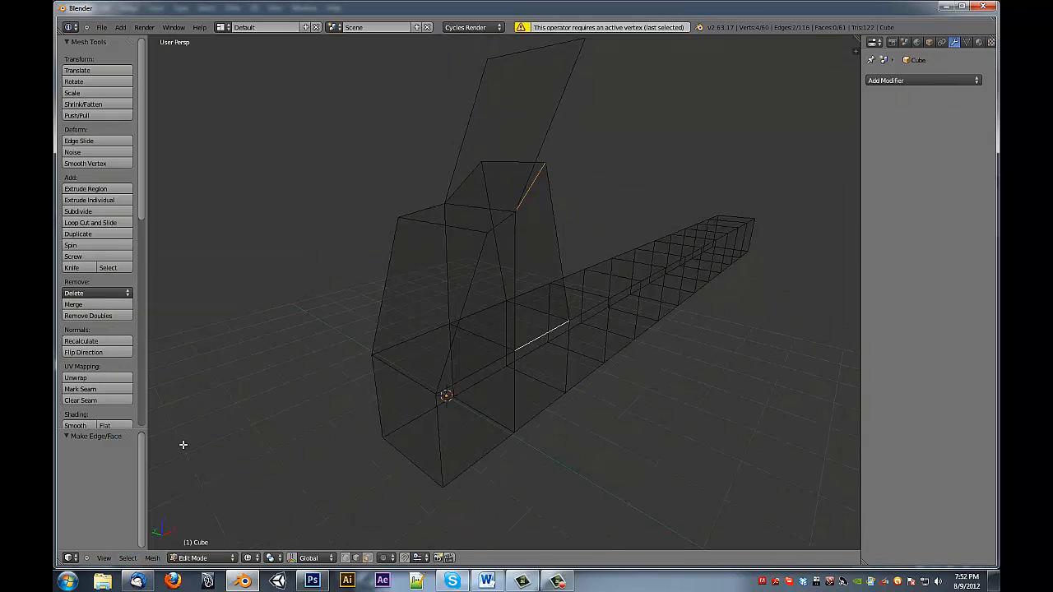
left_click(130, 558)
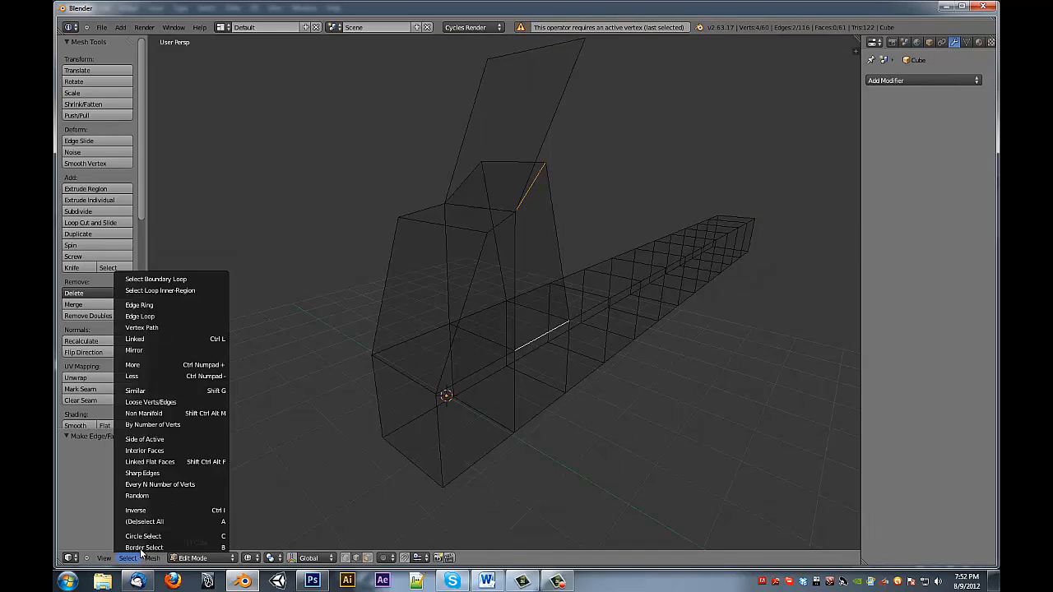
left_click(173, 451)
middle_click_drag(486, 414, 641, 315)
middle_click_drag(579, 335, 532, 312)
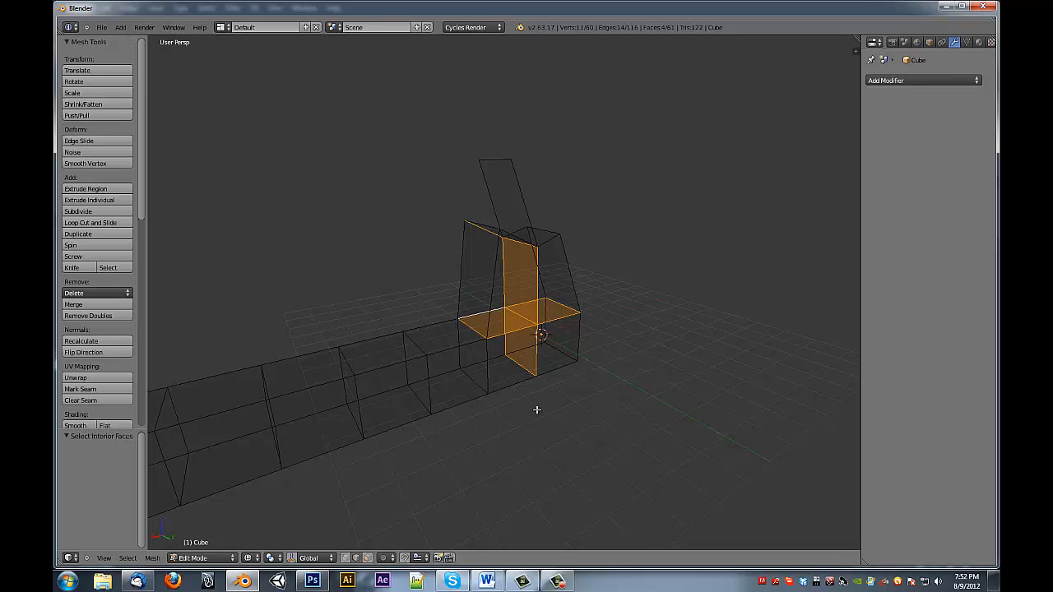
Step: Delete the selected interior faces and view the bar in solid shading
key("x")
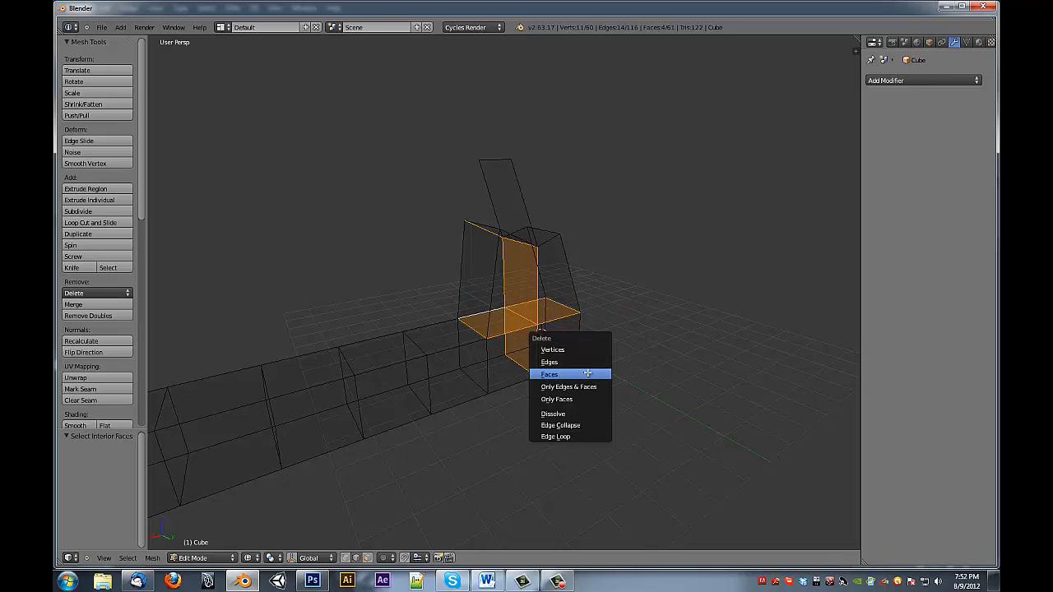
left_click(595, 376)
mouse_move(634, 381)
middle_mouse_down()
mouse_move(531, 367)
mouse_move(633, 370)
mouse_move(655, 399)
mouse_move(567, 400)
mouse_move(585, 352)
middle_mouse_up()
key("z")
Step: Delete the bar object and add a monkey mesh in its place, scaled by about 3.27
key("Tab")
key("x")
left_click(605, 378)
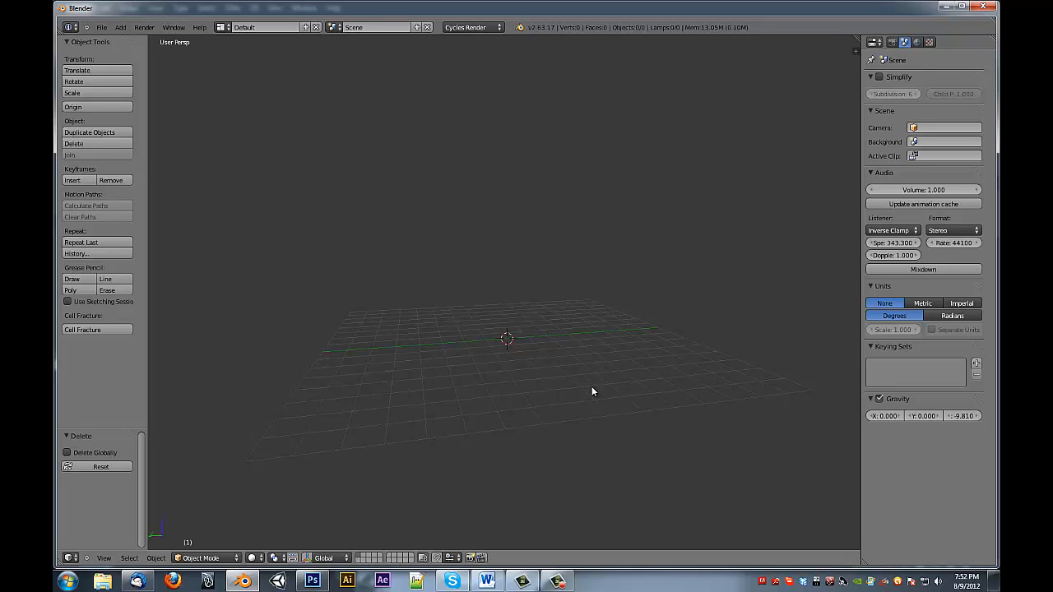
key("shift+a")
mouse_move(592, 389)
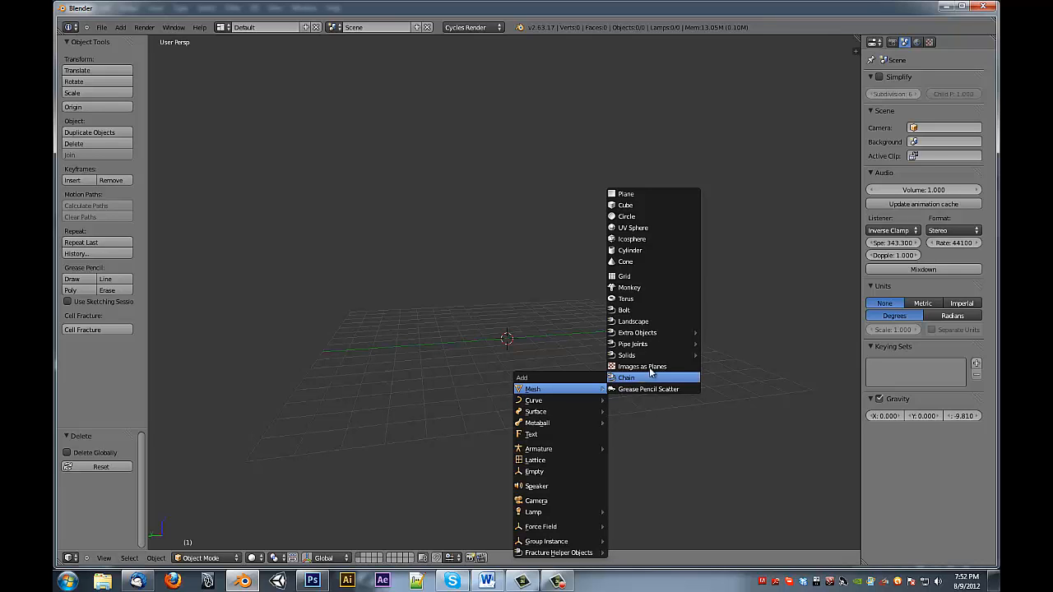
left_click(653, 292)
key("s")
left_click(744, 319)
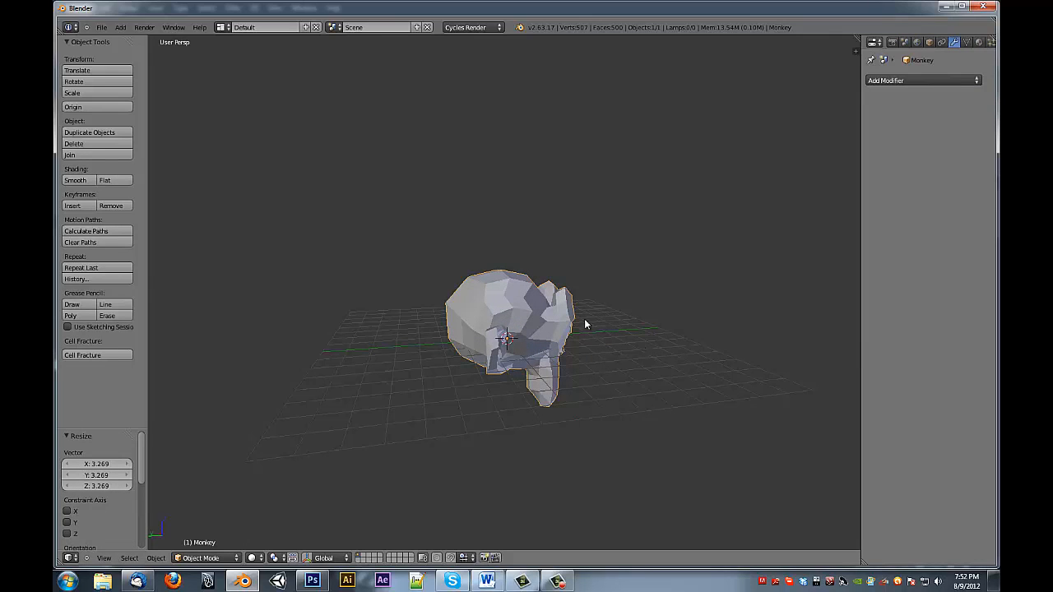
Step: Rescale the monkey head and apply its transformation
middle_click_drag(585, 324, 601, 297)
key("s")
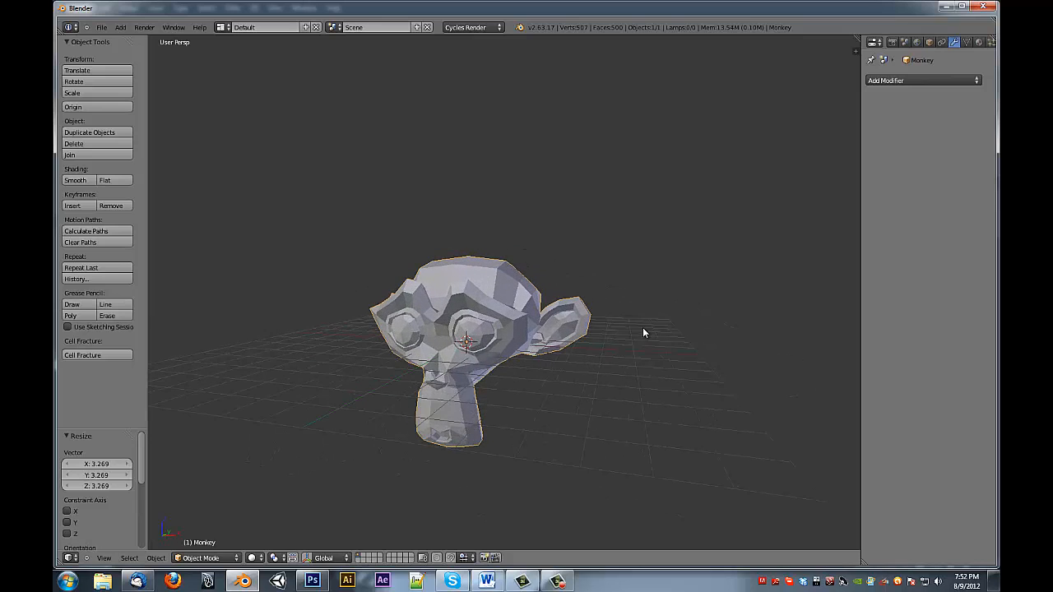
left_click(677, 320)
key("ctrl+a")
left_click(677, 321)
Step: Enter Edit Mode on the monkey, clear the selection, switch to face selection and select one face on top of the head
middle_click_drag(689, 343, 596, 302)
key("Tab")
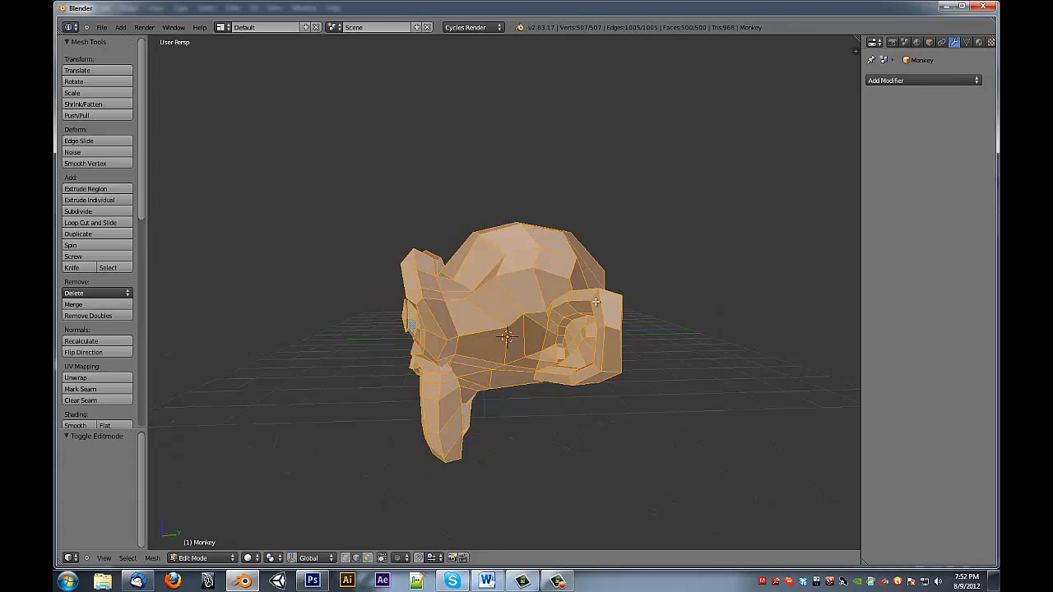
middle_click_drag(655, 325, 409, 375)
key("a")
key("ctrl+Tab")
left_click(613, 345)
right_click(582, 281)
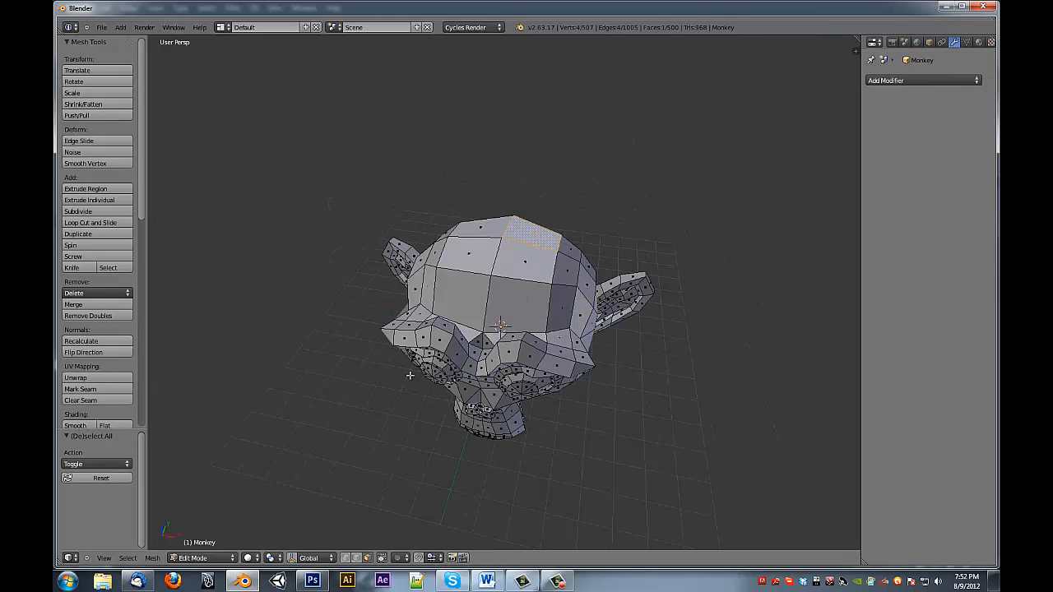
Step: Run Linked Flat Faces from the selected head face with a sharpness of 33.22° and inspect the selection
left_click(128, 559)
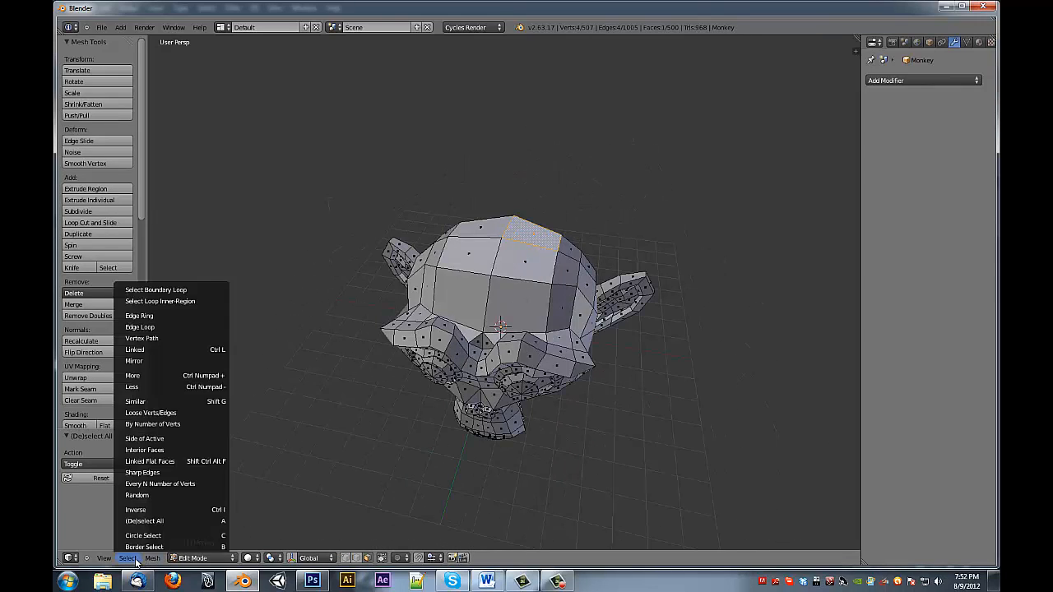
left_click(200, 461)
middle_click_drag(379, 403, 234, 433)
left_click_drag(105, 463, 149, 463)
middle_click_drag(582, 365, 589, 307)
middle_click_drag(537, 345, 592, 357)
Step: Select a face on the muzzle above the mouth and run Linked Flat Faces with a sharpness of 22.122°
right_click(591, 357)
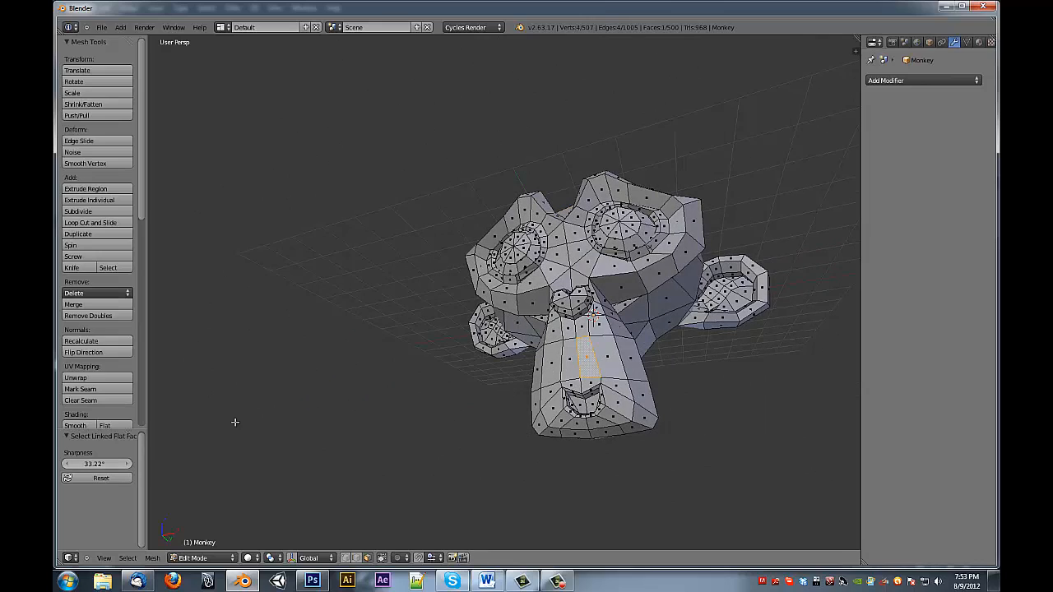
left_click(130, 558)
left_click(215, 463)
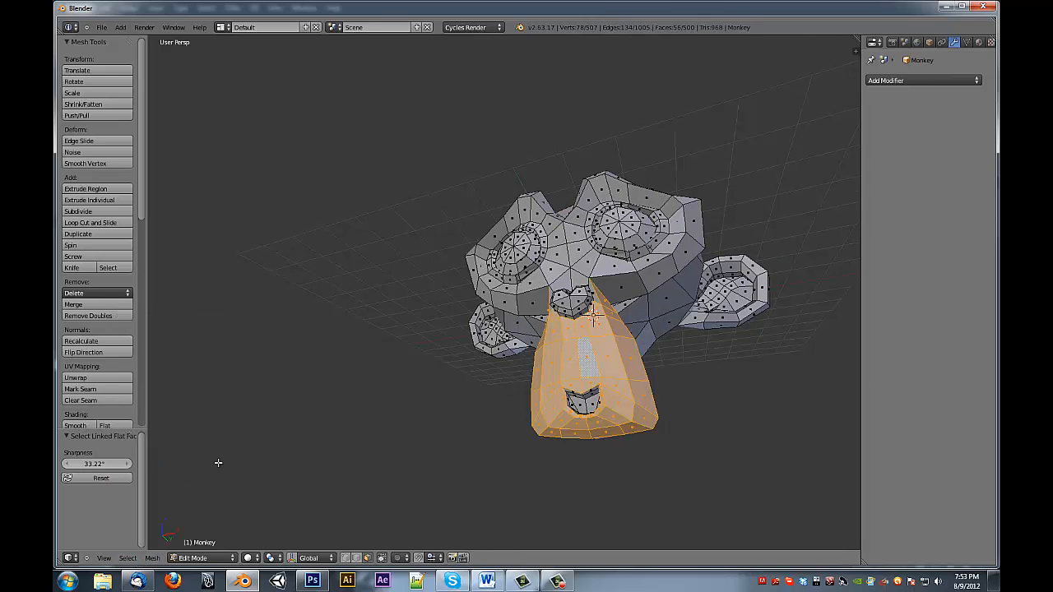
left_click_drag(70, 464, 93, 465)
middle_click_drag(445, 428, 573, 343)
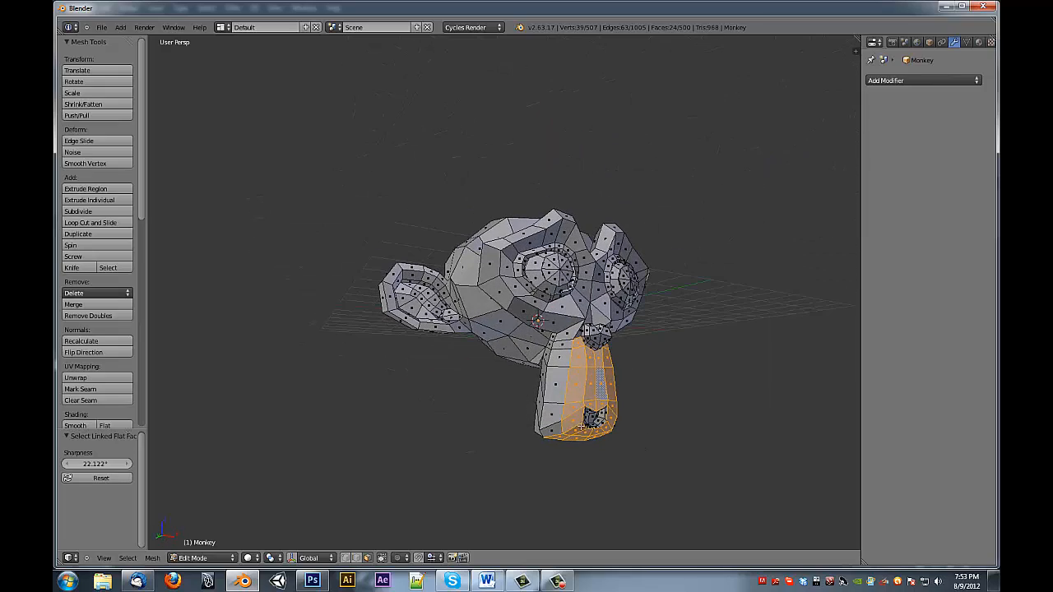
middle_click_drag(657, 314, 509, 342)
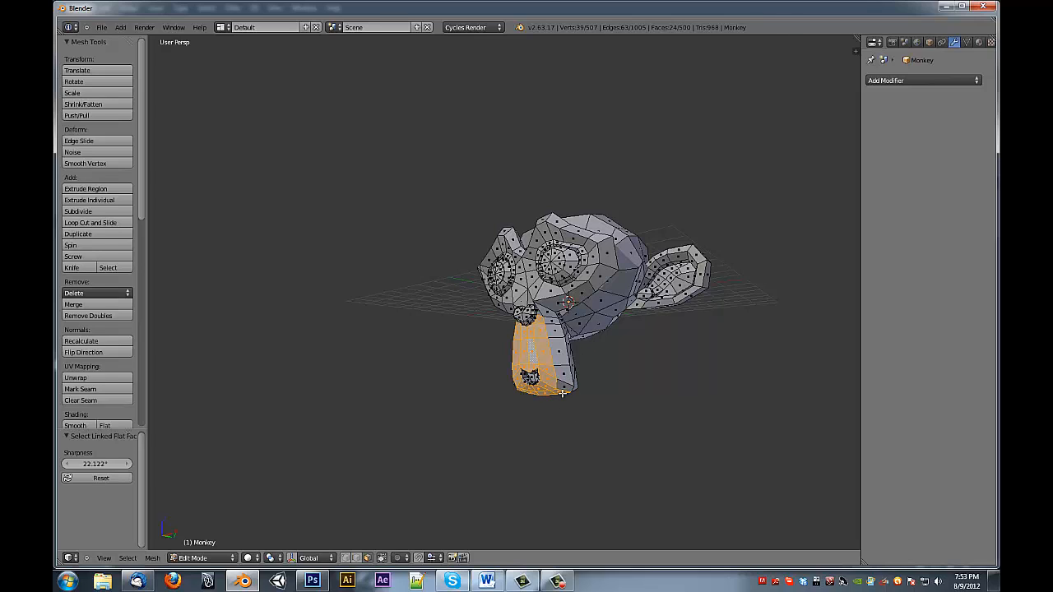
key("Tab")
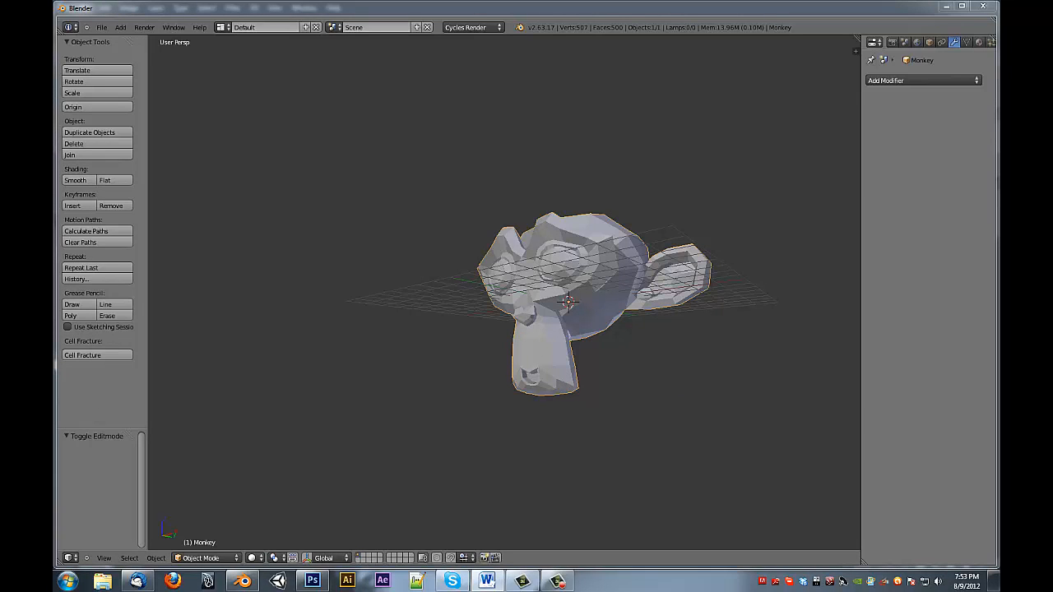
middle_click_drag(486, 304, 486, 279)
key("Tab")
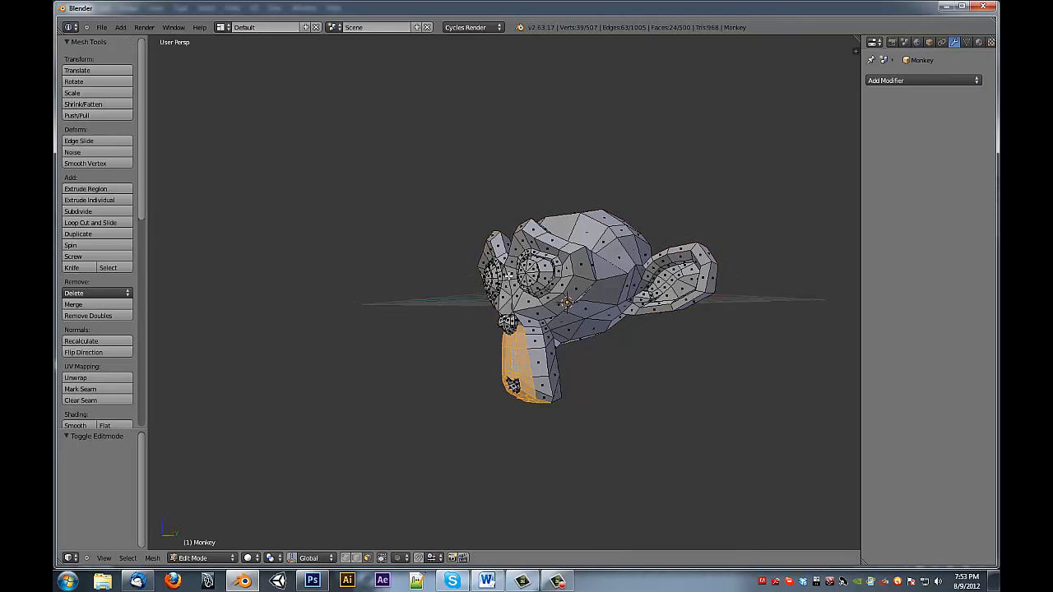
Step: Clear the selection, switch to edge selection, run Sharp Edges on the monkey head and inspect the face area
key("a")
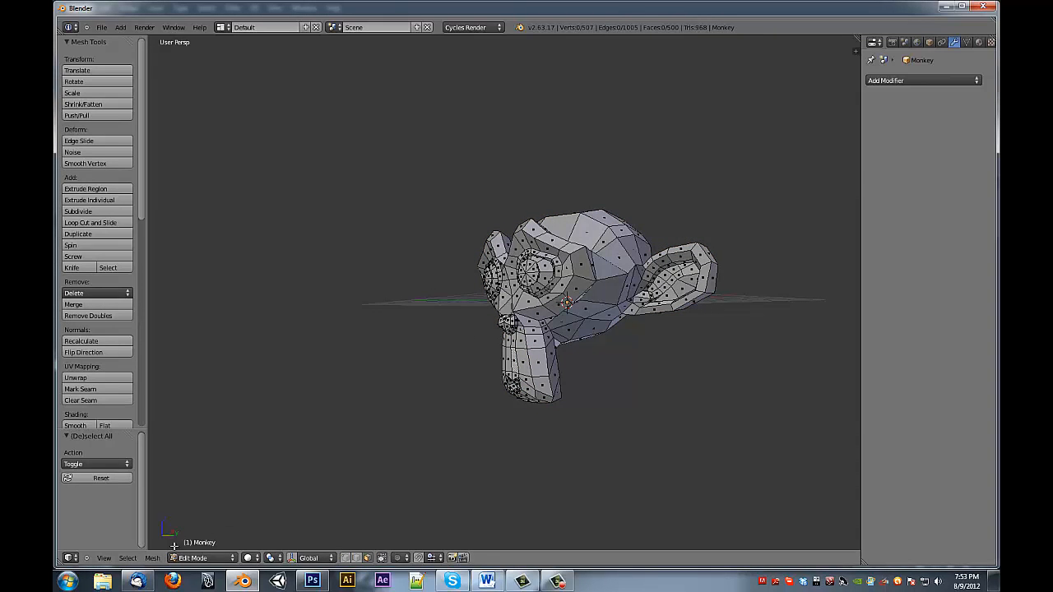
key("ctrl+Tab")
left_click(239, 427)
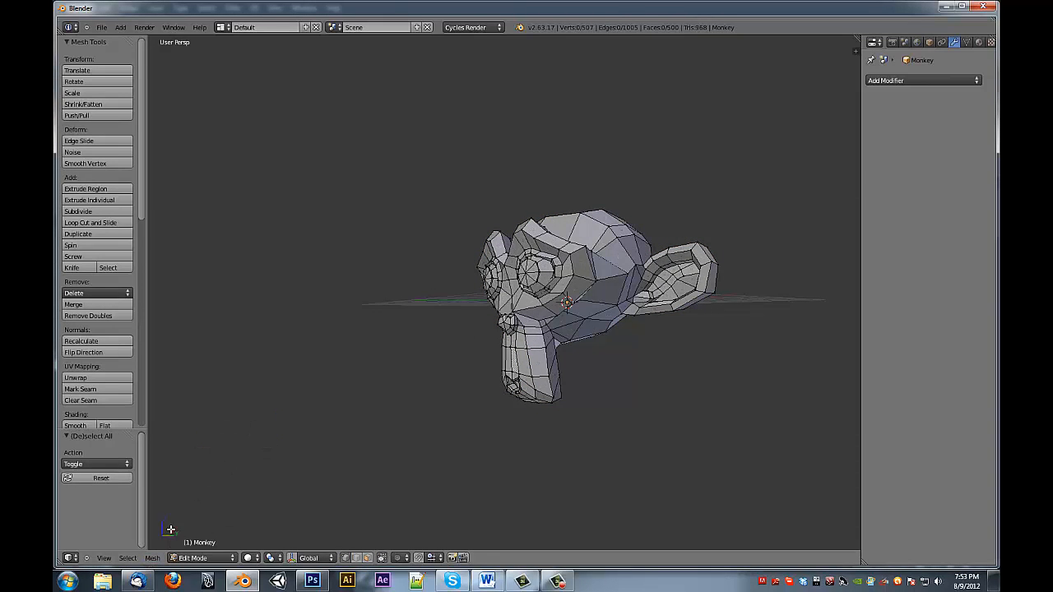
left_click(135, 558)
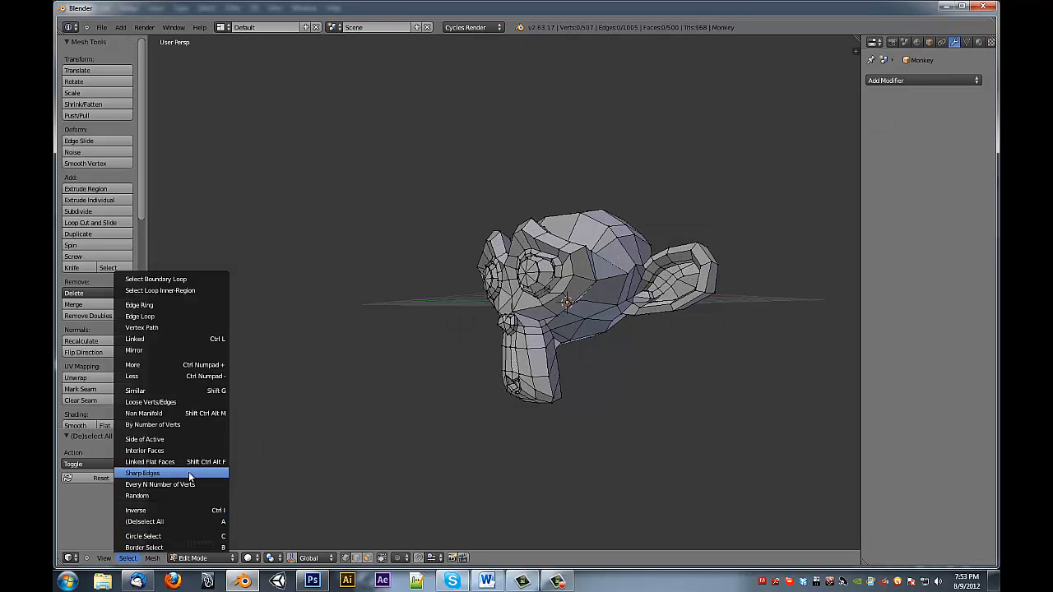
left_click(188, 472)
middle_click_drag(480, 368, 582, 398)
scroll(597, 423, "up", 2)
middle_click_drag(507, 385, 498, 436)
scroll(503, 452, "up", 5)
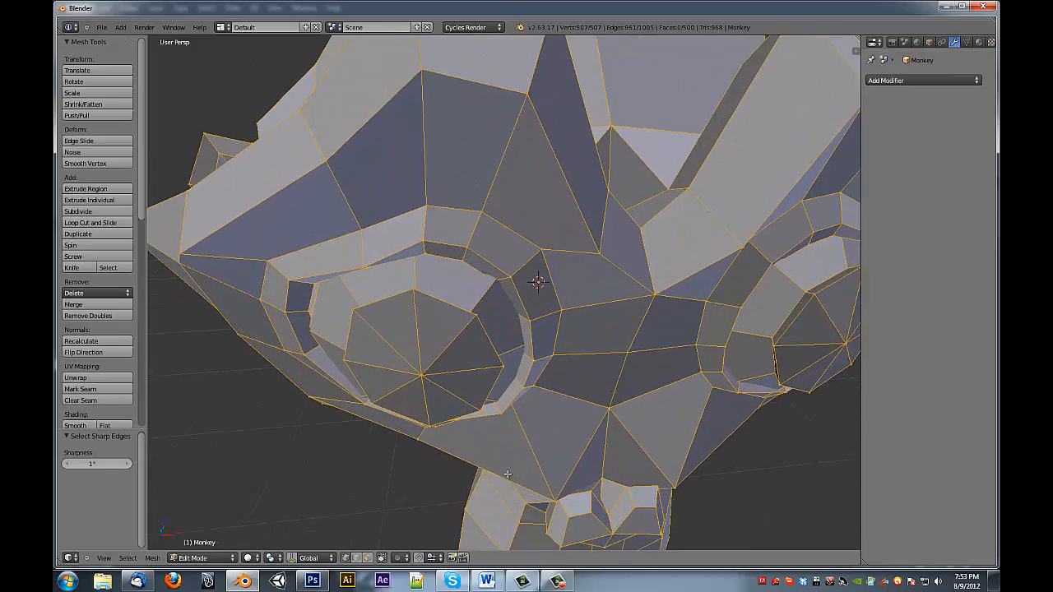
scroll(507, 458, "down", 5)
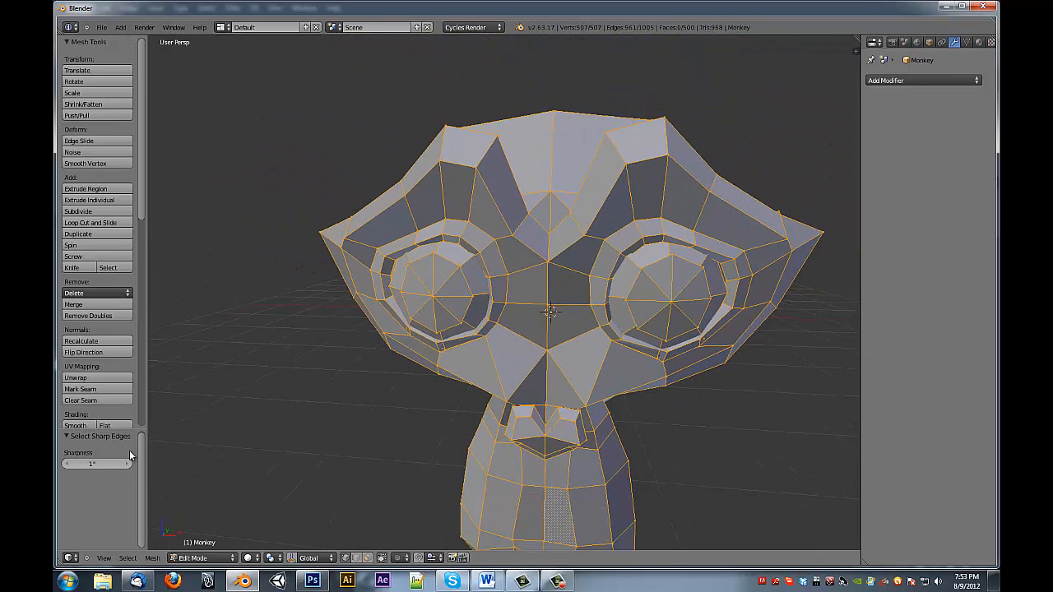
Step: Set the Sharp Edges sharpness to 95.87° and show the monkey head in wireframe
left_click_drag(130, 456, 306, 446)
key("z")
middle_click_drag(505, 391, 188, 443)
left_click_drag(115, 463, 53, 498)
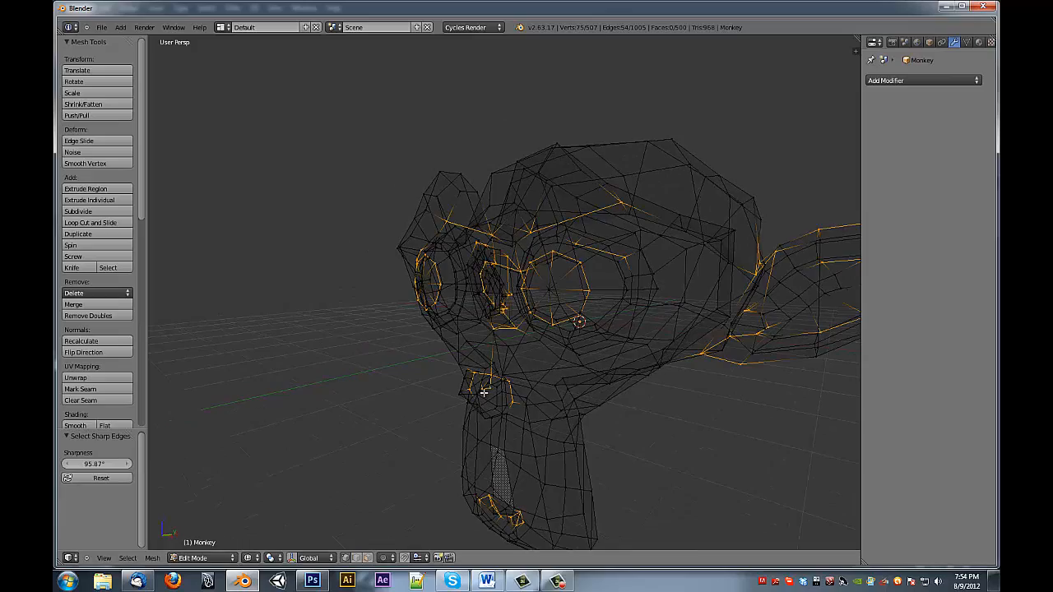
Step: Examine the selected sharp edges around the eyes, nose, mouth and ear in solid and wireframe shading
mouse_move(489, 387)
middle_mouse_down()
mouse_move(458, 407)
mouse_move(449, 487)
mouse_move(404, 386)
mouse_move(474, 367)
mouse_move(636, 426)
mouse_move(590, 390)
mouse_move(510, 402)
middle_mouse_up()
key("z")
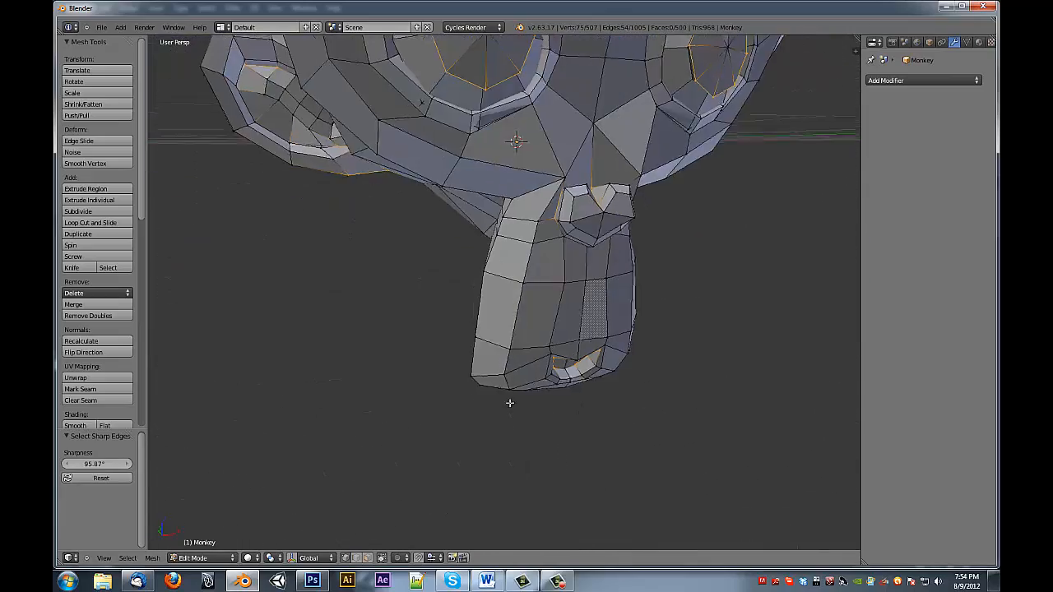
scroll(510, 402, "up", 1)
mouse_move(579, 380)
middle_mouse_down()
mouse_move(494, 356)
mouse_move(469, 378)
mouse_move(482, 428)
mouse_move(451, 414)
mouse_move(447, 388)
mouse_move(384, 419)
middle_mouse_up()
scroll(446, 387, "down", 4)
left_click_drag(106, 470, 99, 467)
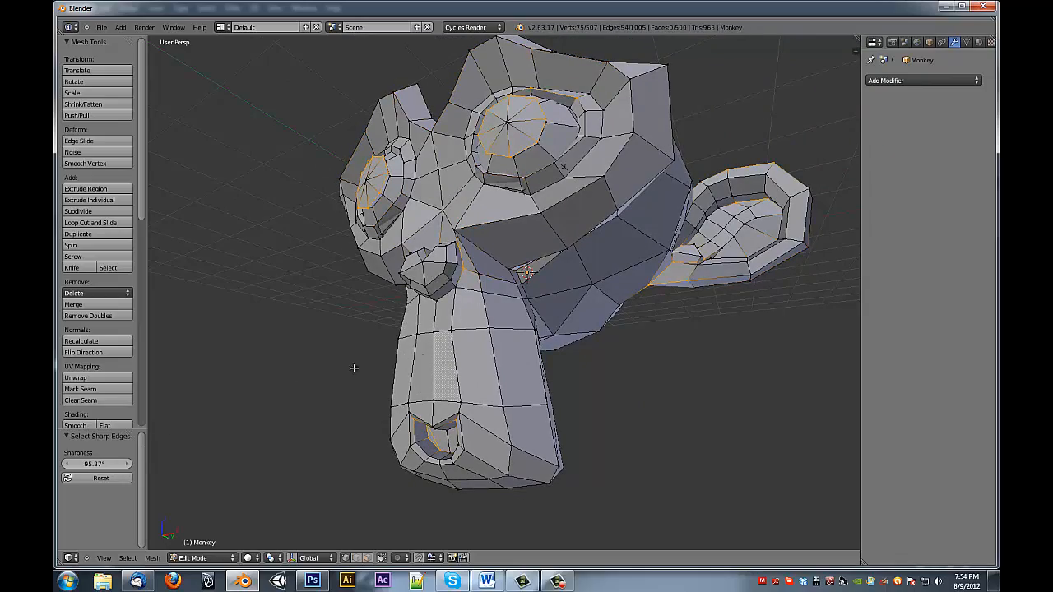
middle_click_drag(644, 332, 388, 145)
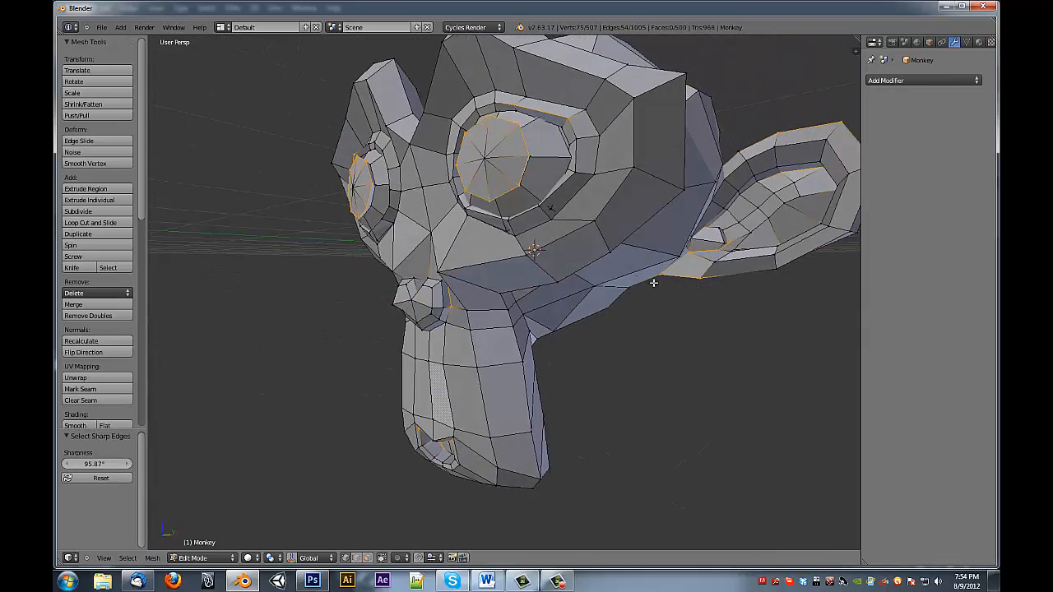
middle_click_drag(653, 283, 679, 296)
mouse_move(779, 247)
middle_mouse_down()
mouse_move(682, 279)
mouse_move(635, 280)
mouse_move(652, 319)
mouse_move(647, 348)
mouse_move(599, 353)
mouse_move(543, 340)
mouse_move(533, 282)
mouse_move(581, 291)
middle_mouse_up()
key("z")
scroll(543, 340, "down", 4)
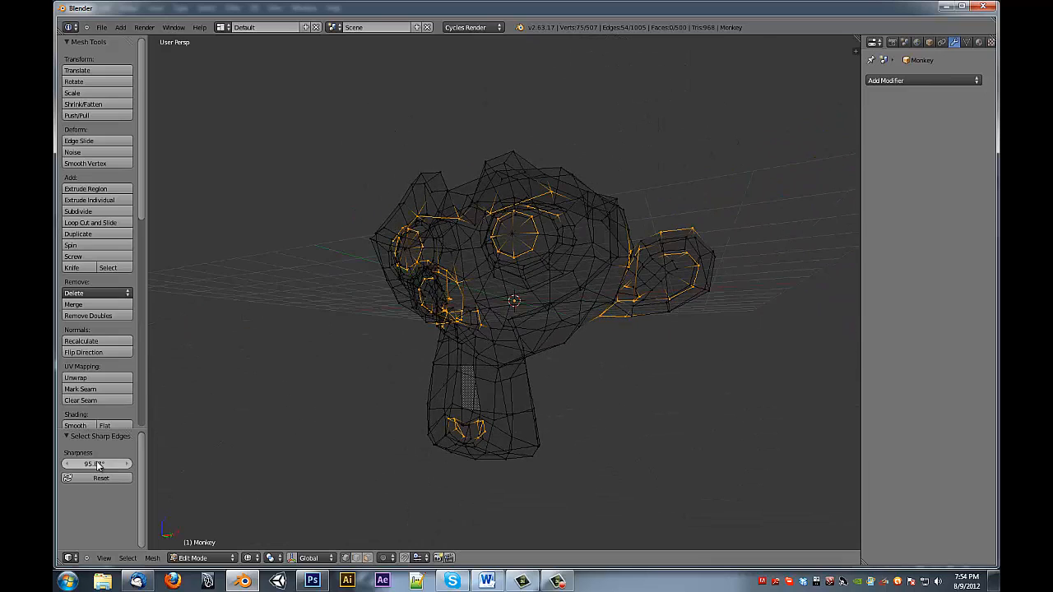
Step: Set the Sharp Edges sharpness to 22.122°, return to solid shading and clear the selection
mouse_move(123, 463)
left_mouse_down()
mouse_move(153, 457)
mouse_move(59, 453)
mouse_move(66, 464)
left_mouse_up()
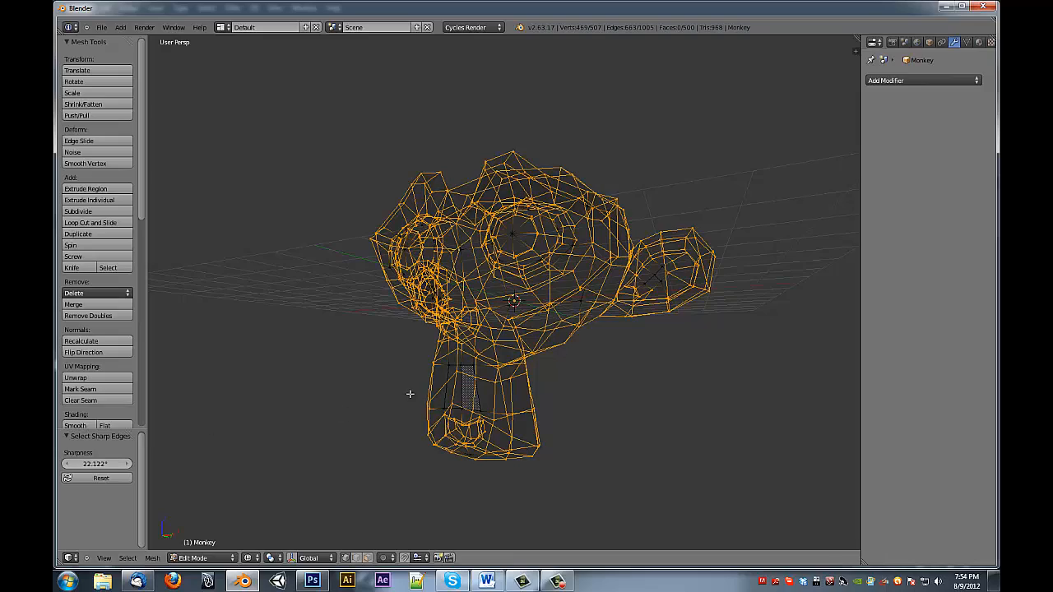
key("z")
mouse_move(411, 395)
middle_mouse_down()
mouse_move(388, 378)
mouse_move(400, 399)
mouse_move(512, 343)
mouse_move(434, 422)
middle_mouse_up()
key("a")
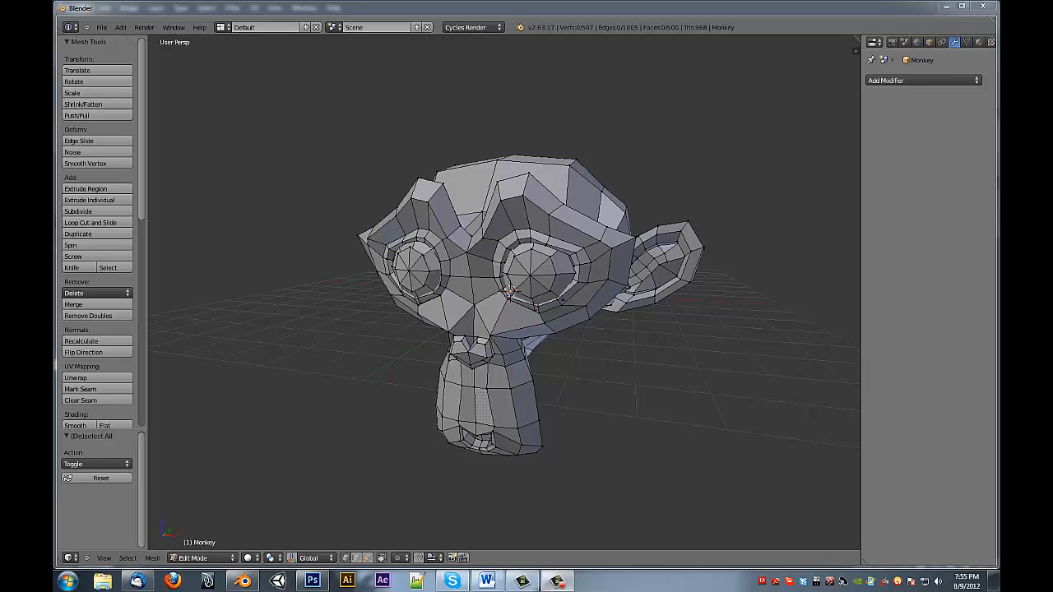
Step: Leave Edit Mode, delete the monkey and add a cylinder mesh in its place, scaled up
middle_click_drag(510, 295, 457, 322)
key("Tab")
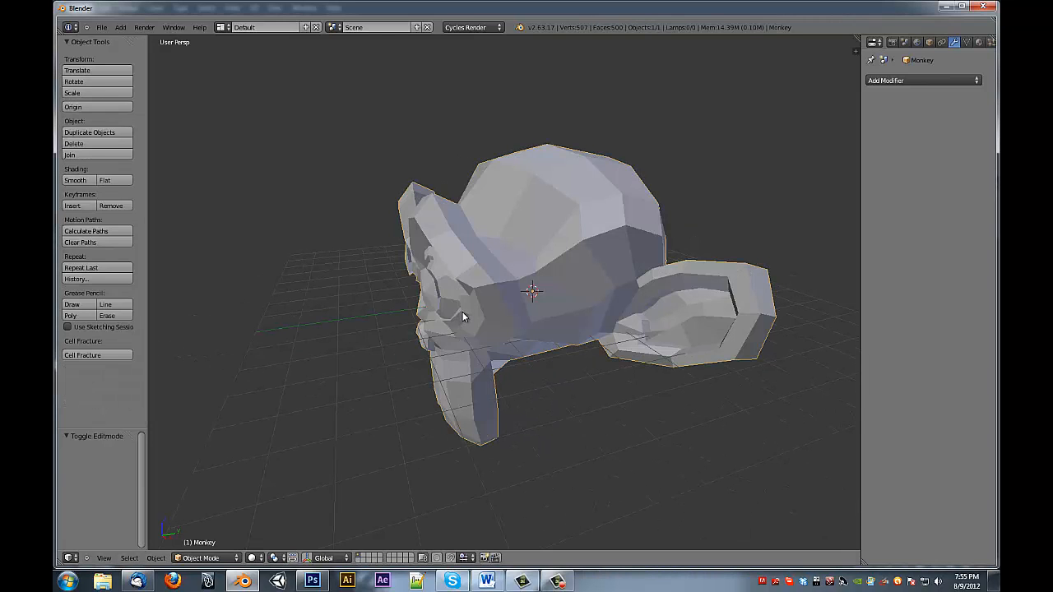
key("x")
left_click(469, 303)
key("shift+a")
mouse_move(469, 303)
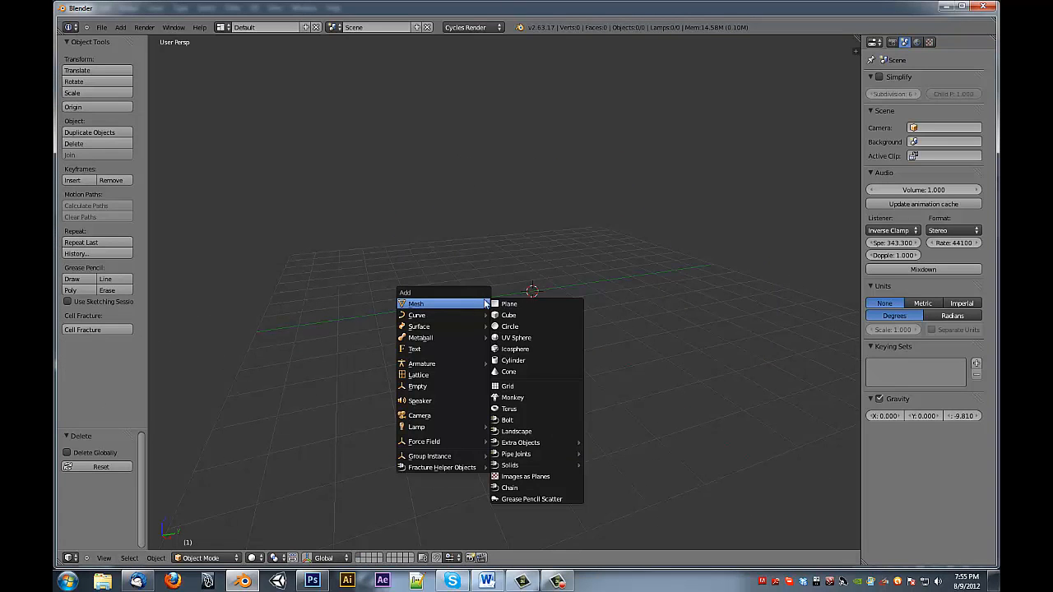
left_click(553, 361)
key("s")
left_click(769, 340)
Step: Enter Edit Mode on the cylinder and cut three evenly spaced horizontal edge loops around its sides
key("Tab")
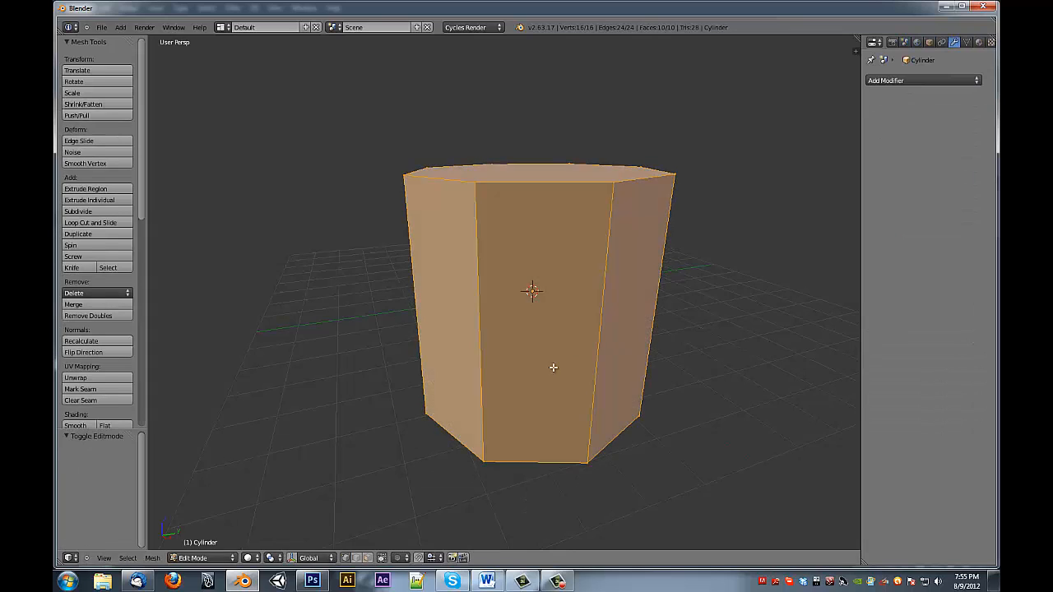
middle_click_drag(553, 367, 565, 363)
key("ctrl+r")
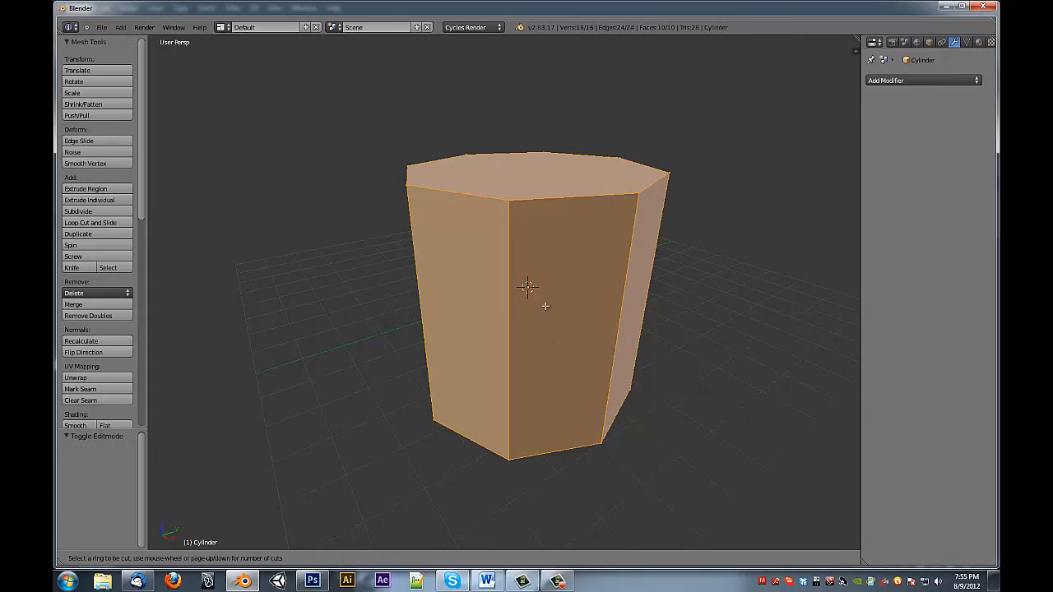
scroll(501, 310, "up", 2)
left_click(502, 314)
right_click(502, 314)
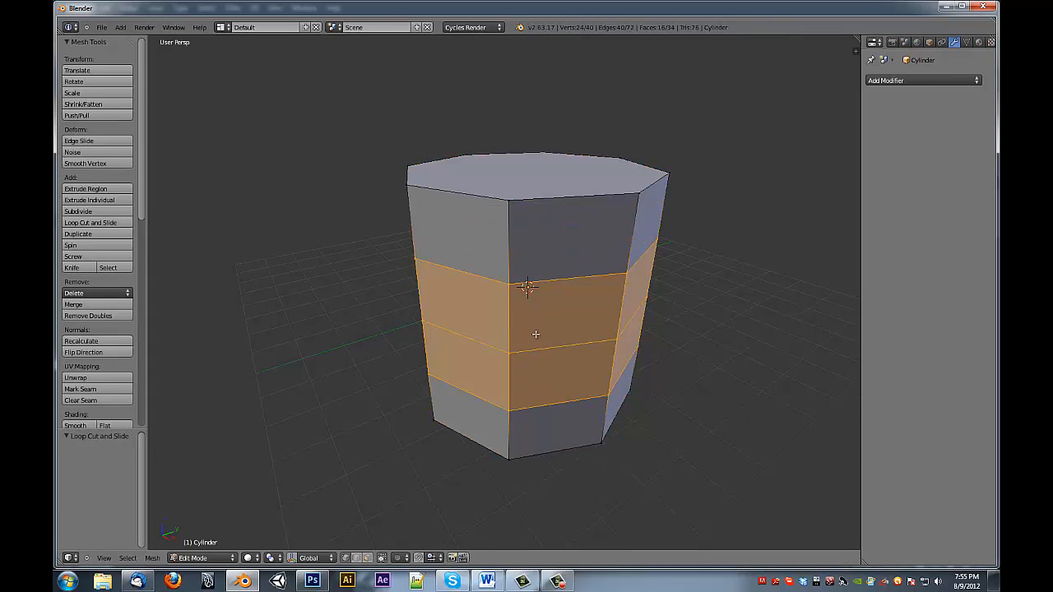
Step: In vertex select mode, select the uppermost cut loop and reduce it to every second vertex with Every N Number of Verts
middle_click_drag(458, 381, 462, 334)
key("ctrl+Tab")
left_click(462, 337)
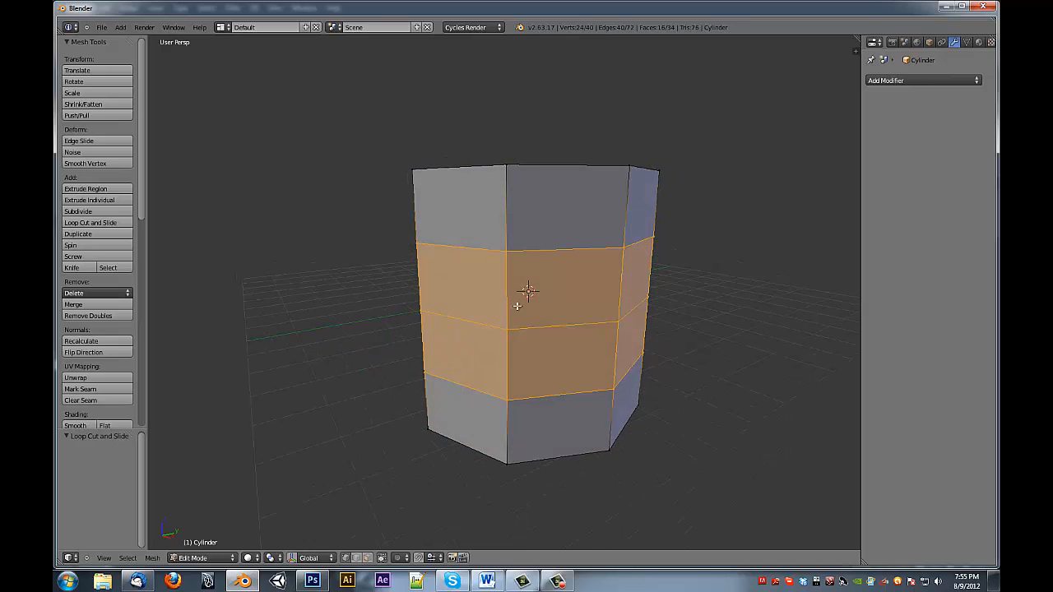
right_click(535, 262, "alt")
left_click(127, 557)
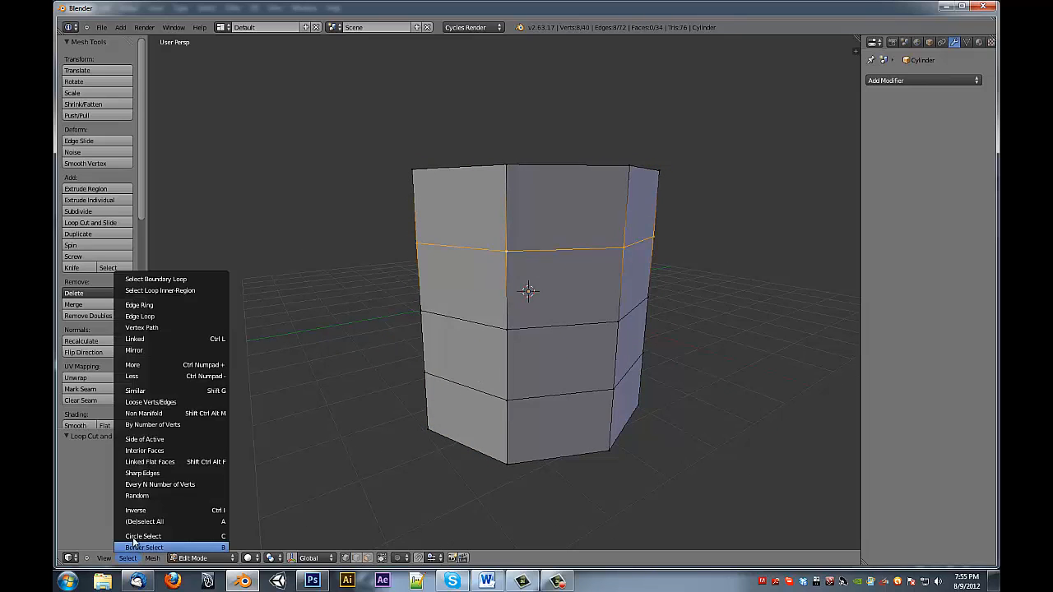
left_click(165, 483)
middle_click_drag(379, 402, 708, 383)
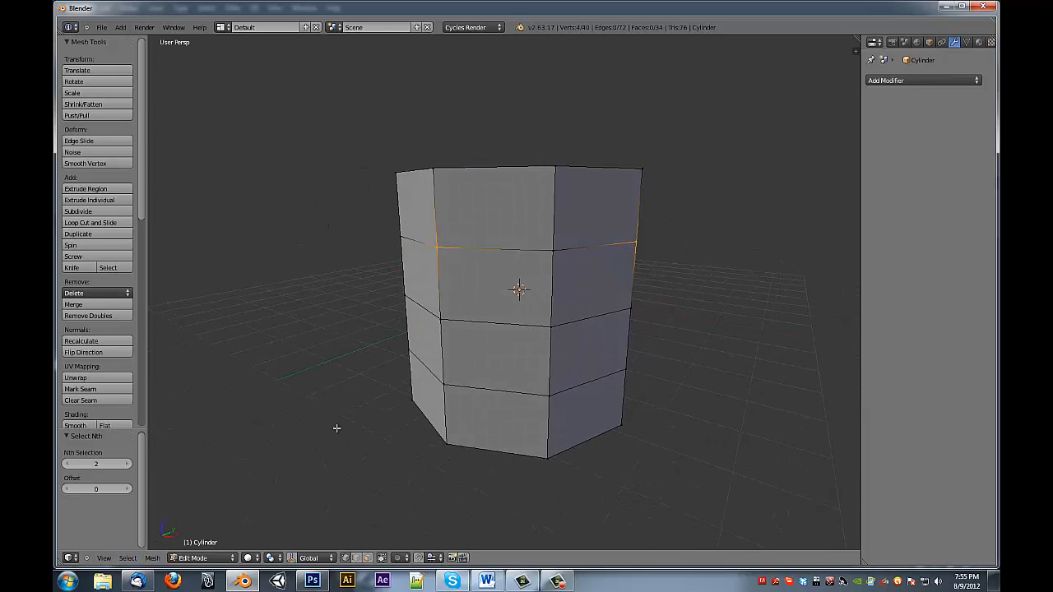
Step: Set Nth Selection to 3 and show the cylinder in wireframe to check the remaining vertices
left_click(128, 463)
middle_click_drag(327, 416, 579, 403)
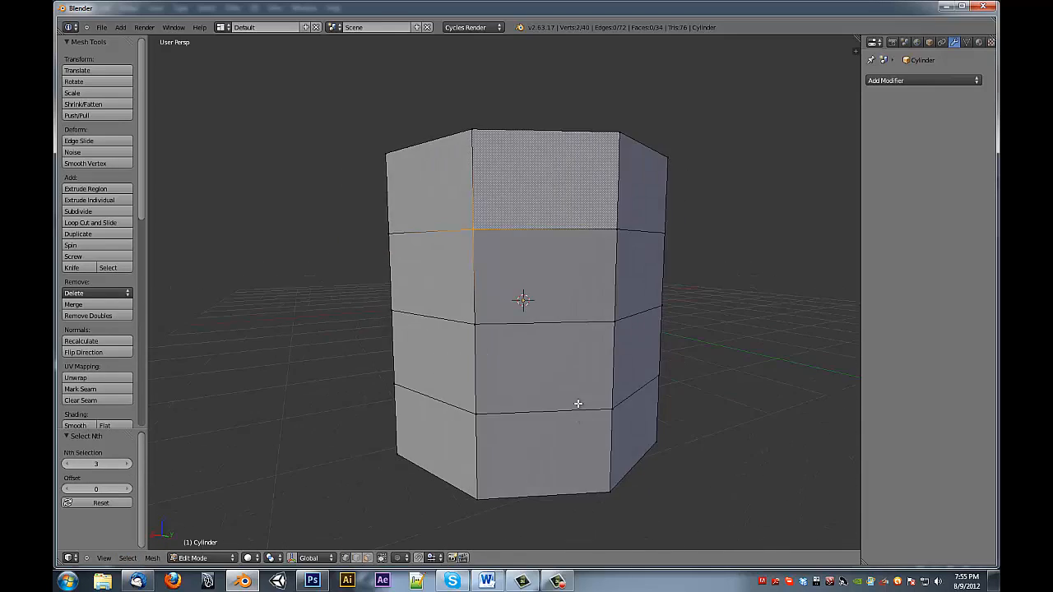
scroll(578, 403, "down", 3)
key("z")
middle_click_drag(604, 293, 570, 361)
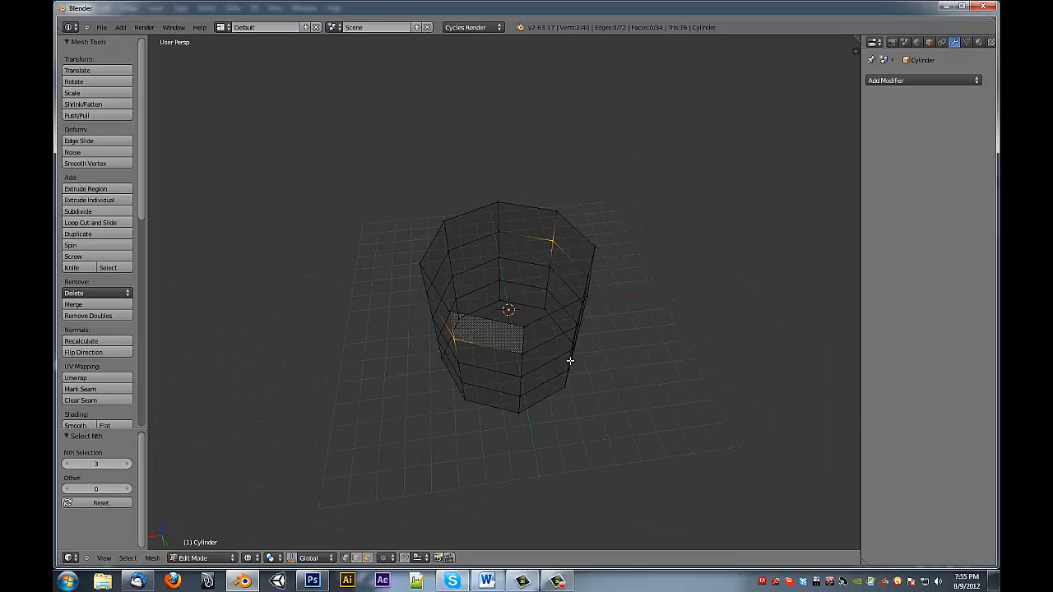
Step: Raise Nth Selection to 5, and return it to 2
left_click(122, 465)
left_click(126, 466)
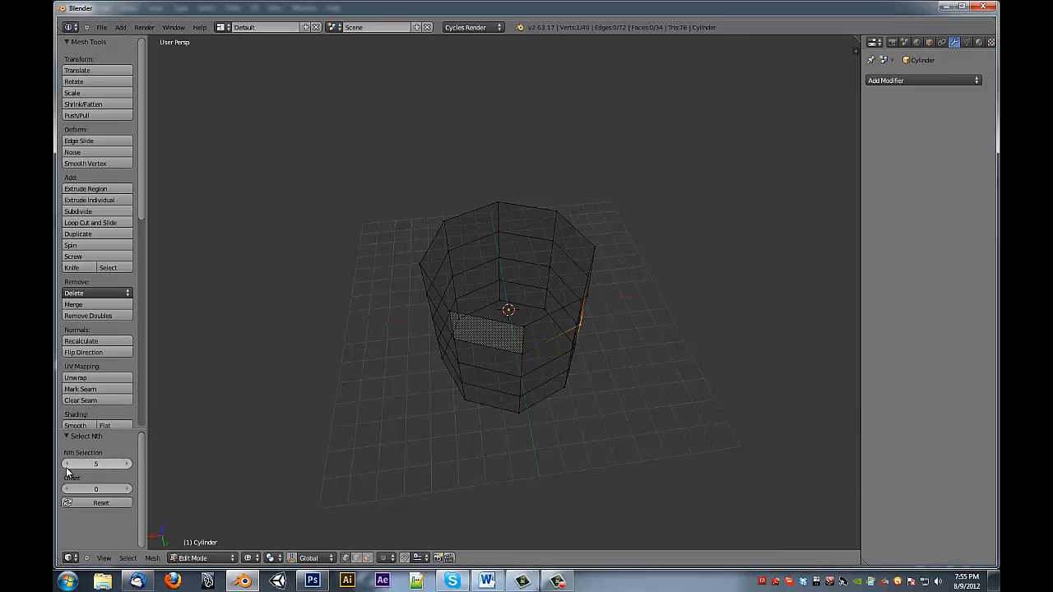
left_click(66, 465)
left_click(67, 465)
left_click(69, 466)
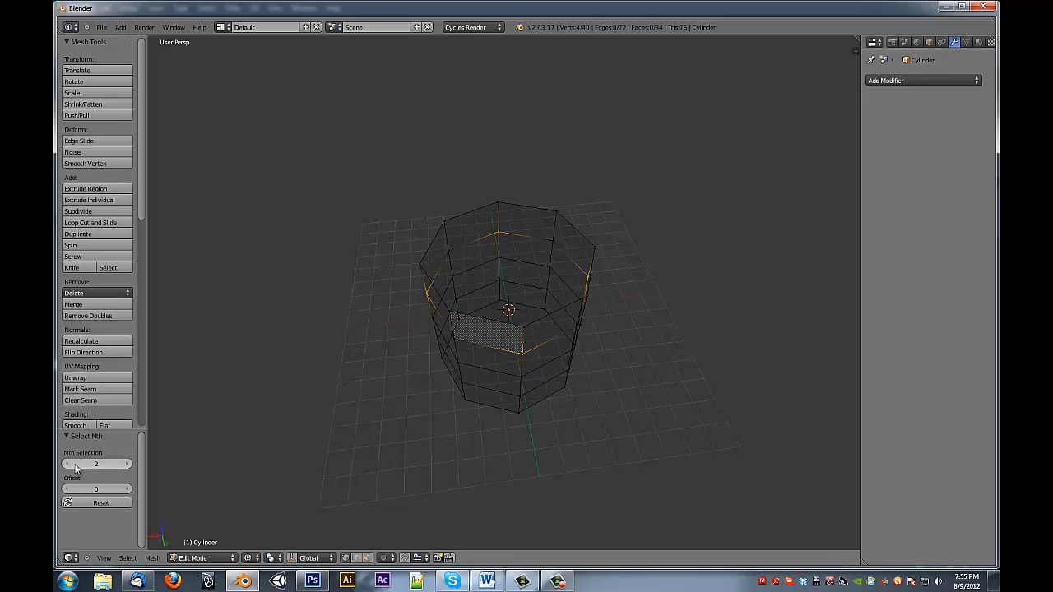
Step: Try an Offset of 5 for the Nth selection and return it to 0
left_click(127, 490)
left_click(128, 489)
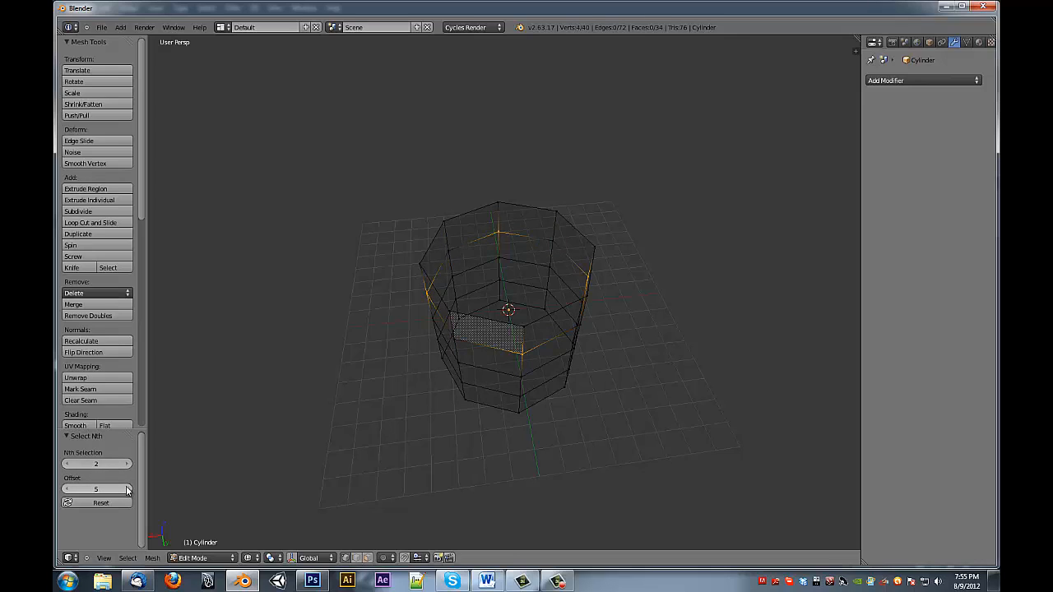
left_click_drag(79, 490, 66, 490)
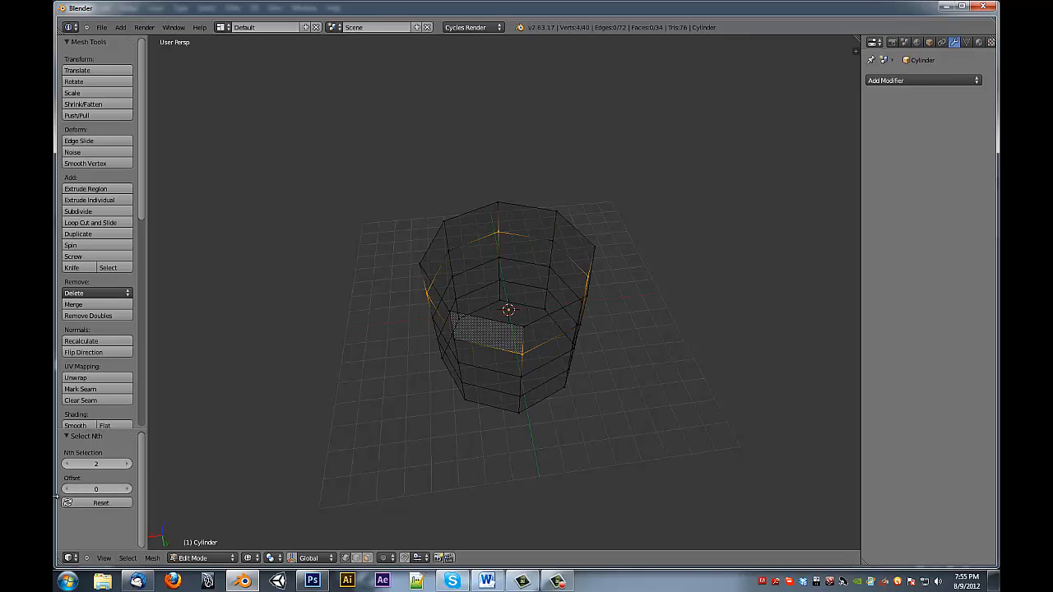
Step: Select the upper and lower cut vertex loops together and apply Every N Number of Verts with Nth Selection 2
middle_click_drag(457, 361, 469, 357)
right_click(489, 321, "alt")
right_click(489, 321, "alt")
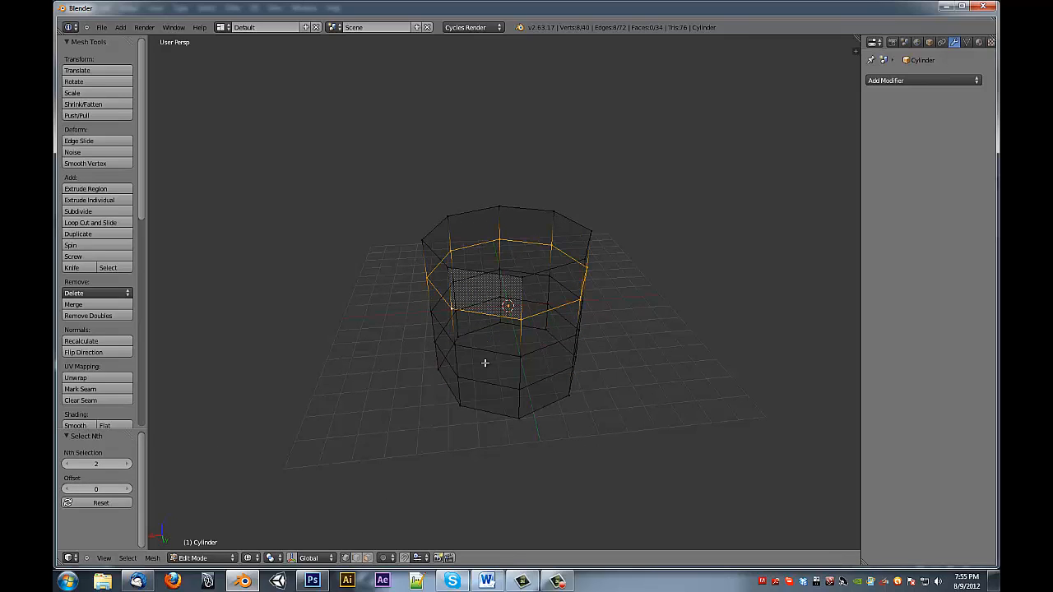
right_click(479, 379, "alt+shift")
key("ctrl+e")
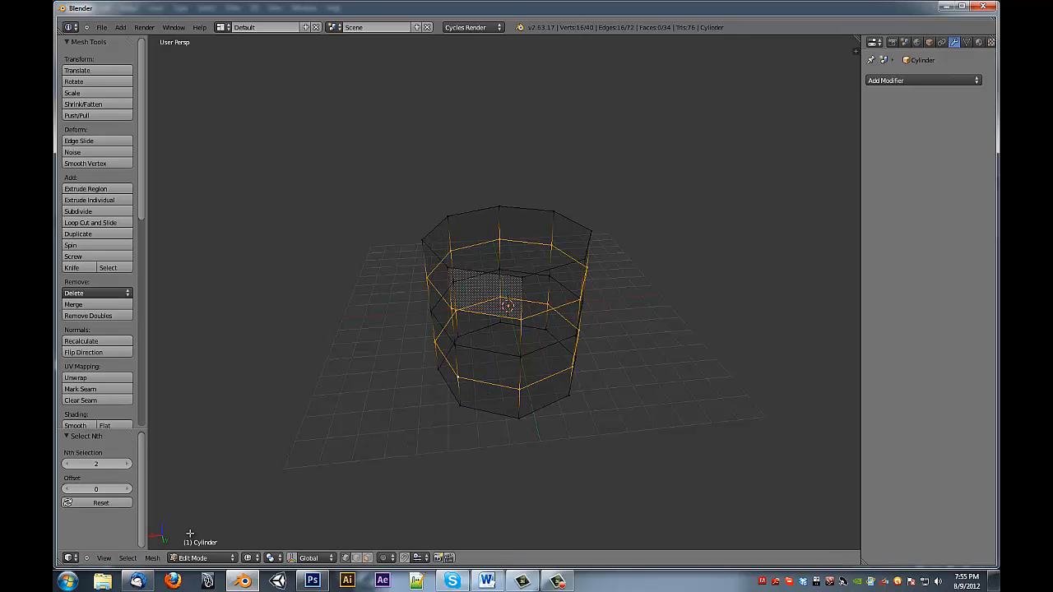
left_click(128, 559)
left_click(153, 484)
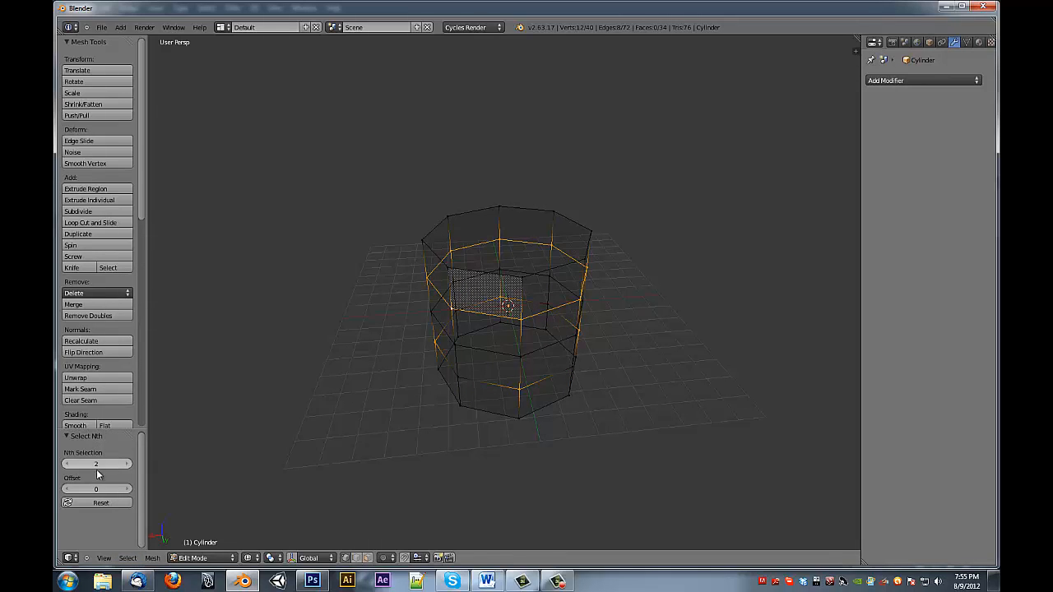
mouse_move(116, 467)
left_mouse_down()
mouse_move(155, 462)
mouse_move(97, 467)
left_mouse_up()
Step: Switch to edge select mode and select the lower and upper cut edge loops together
key("ctrl+Tab")
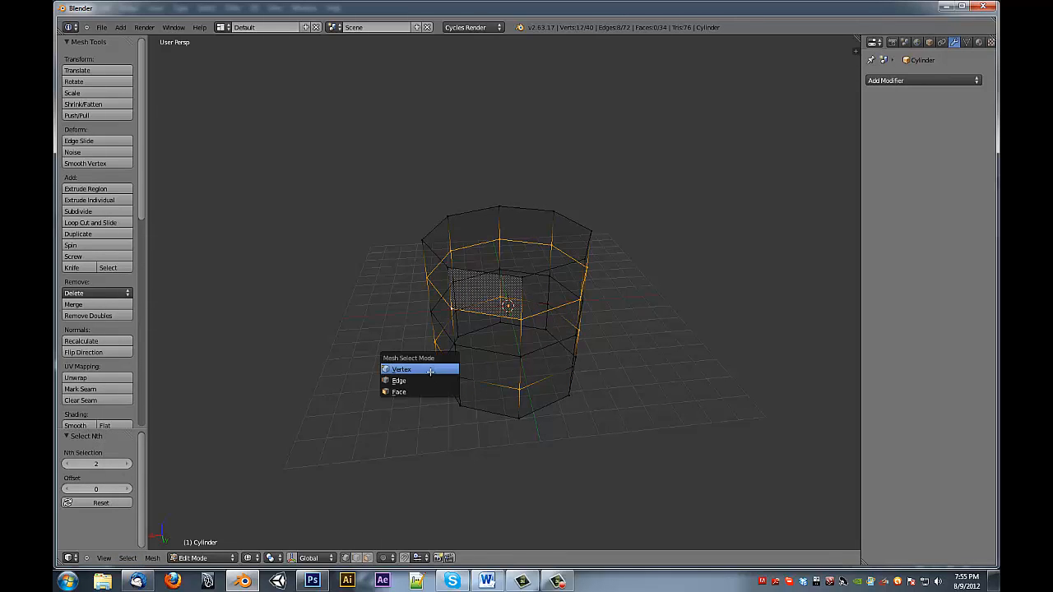
left_click(431, 381)
right_click(498, 383, "alt")
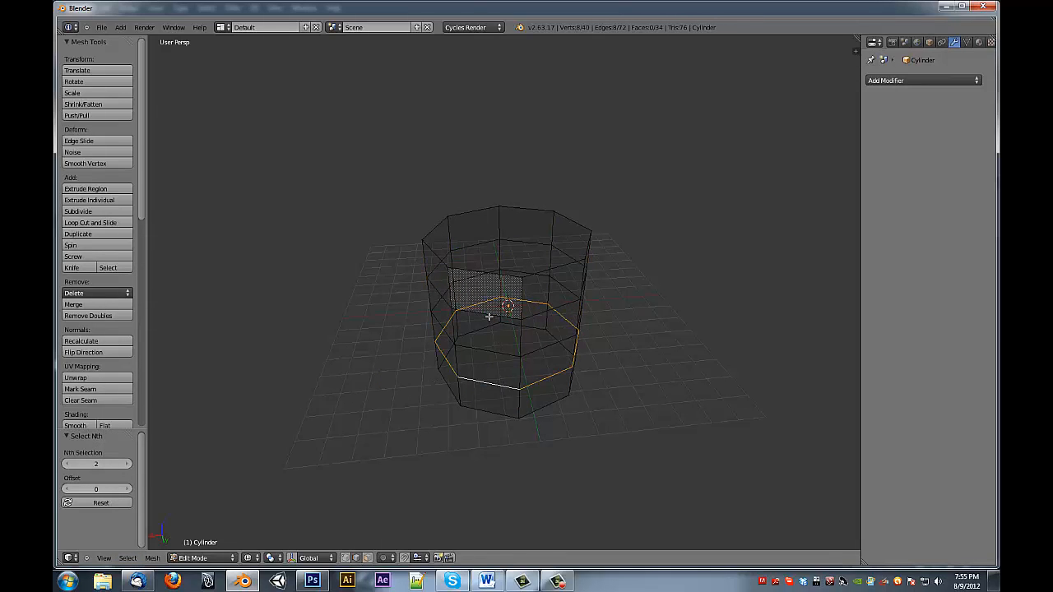
right_click(487, 313, "alt+shift")
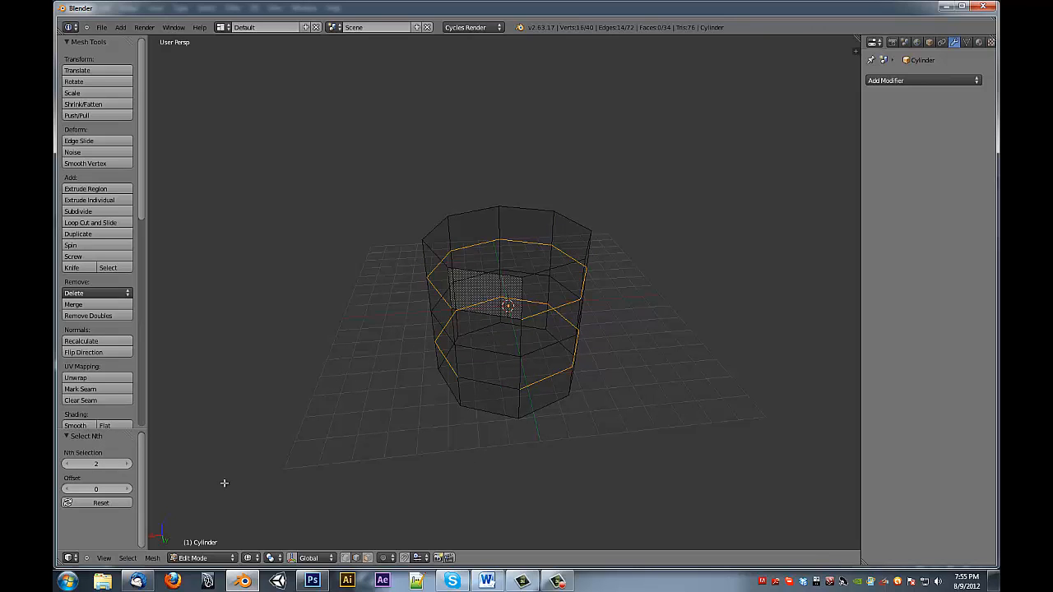
Step: Apply Every N Number of Verts to the two edge loops and inspect the remaining edges in solid shading
left_click(127, 558)
left_click(168, 483)
mouse_move(381, 421)
middle_mouse_down()
mouse_move(222, 430)
mouse_move(666, 336)
mouse_move(545, 340)
mouse_move(428, 327)
middle_mouse_up()
key("z")
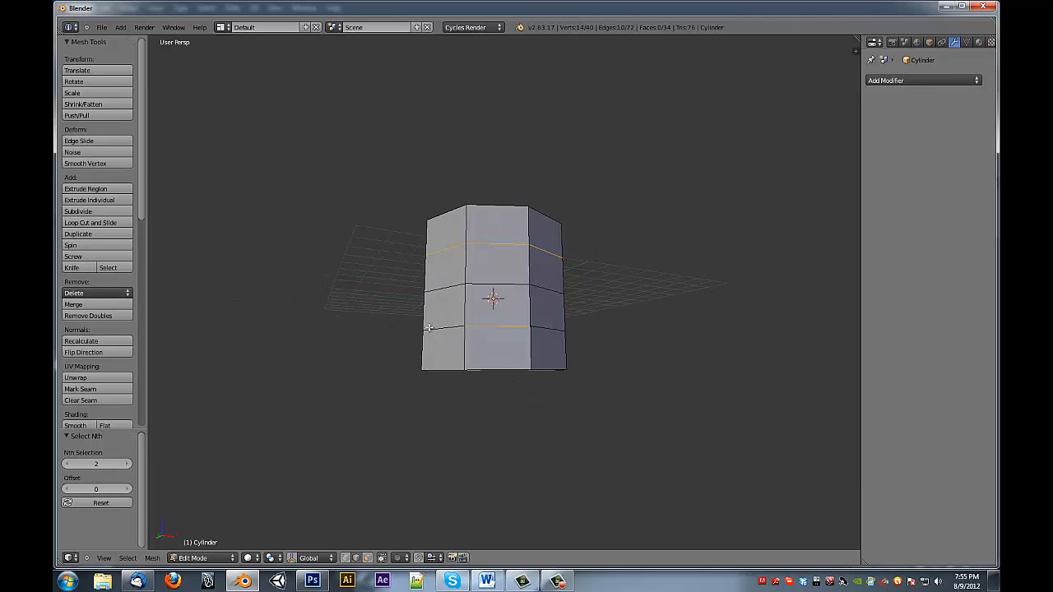
middle_click_drag(513, 360, 463, 380)
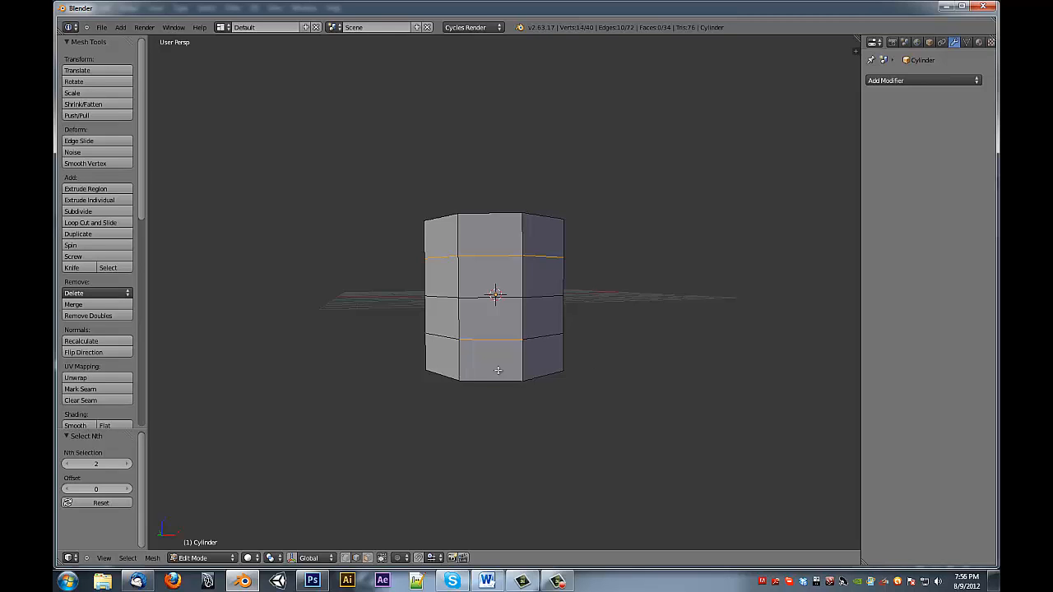
middle_click_drag(498, 370, 495, 346)
key("Tab")
key("Tab")
Step: In face select mode, select the second face ring from the cylinder's top and reduce it to every second face
key("ctrl+Tab")
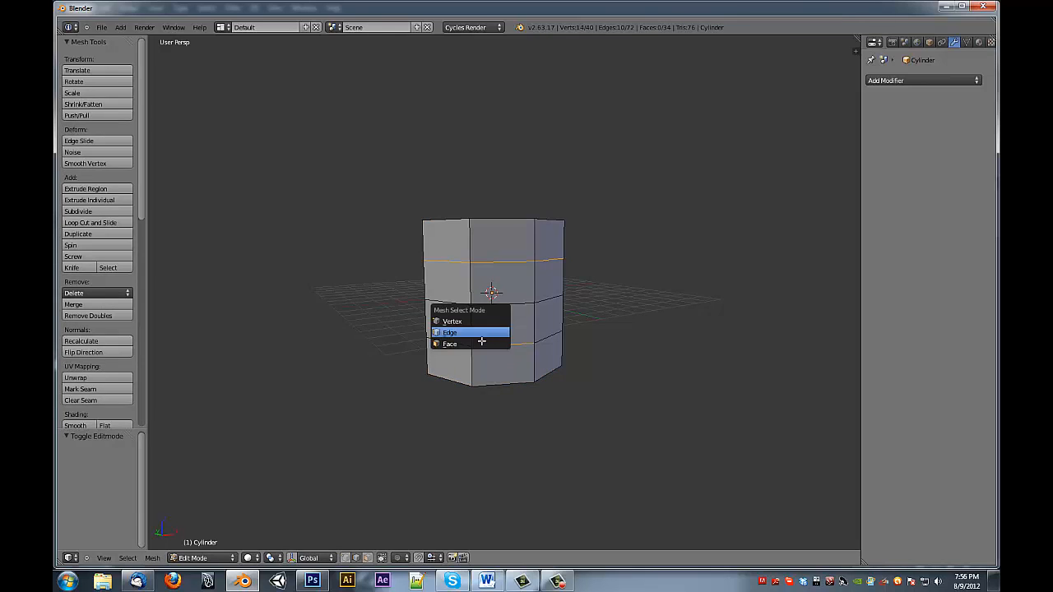
left_click(477, 344)
right_click(529, 291, "alt")
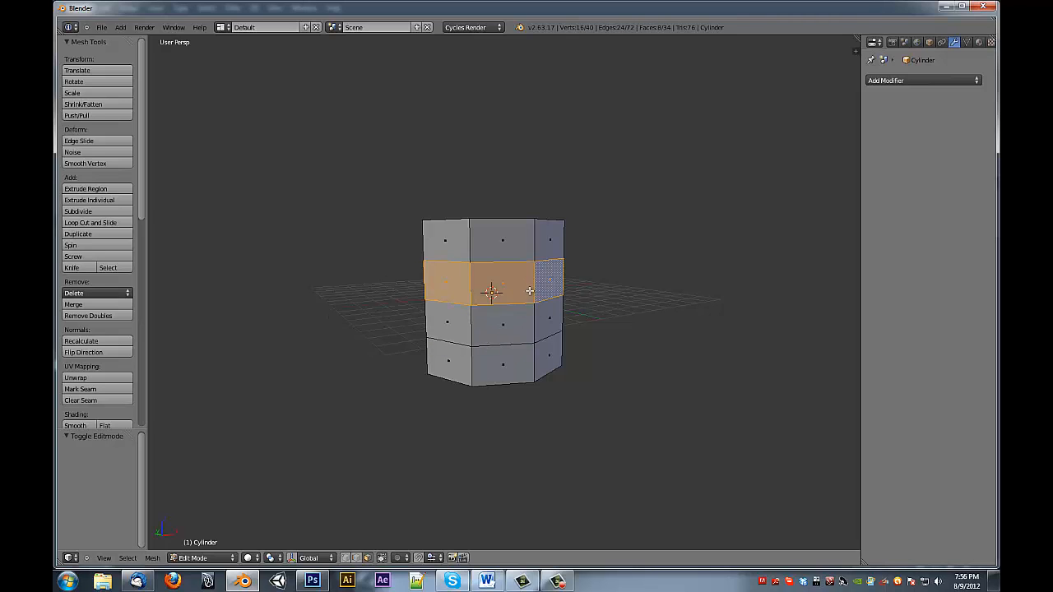
middle_click_drag(545, 297, 568, 315)
left_click(129, 558)
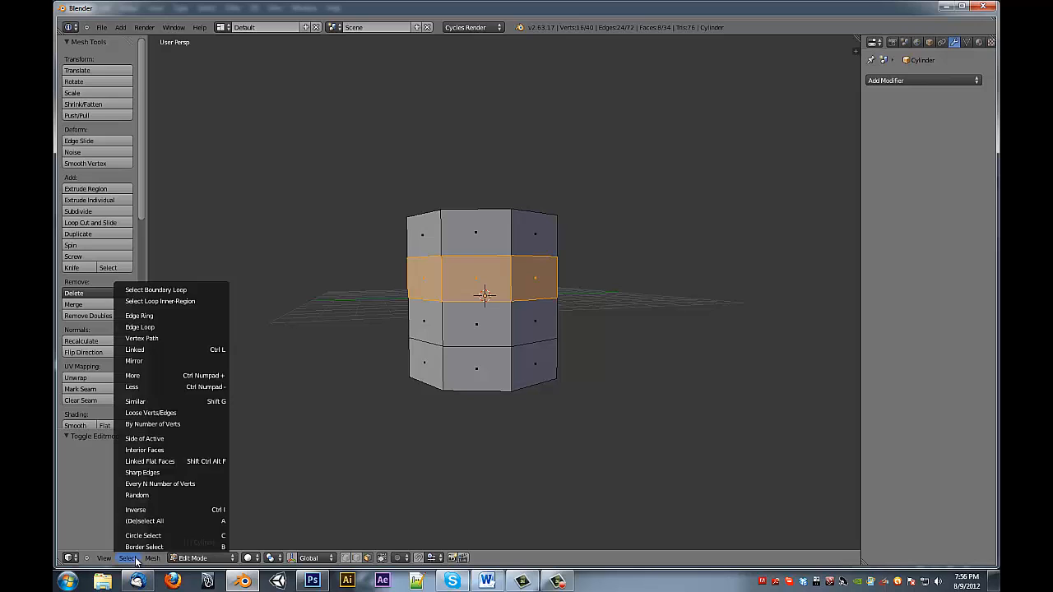
left_click(176, 484)
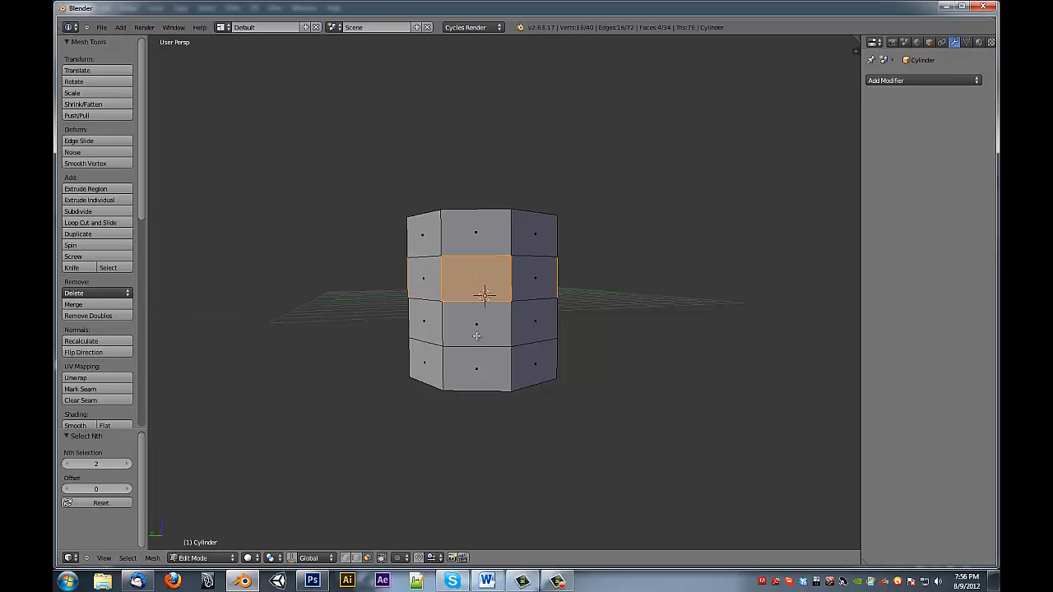
Step: Extrude the selected alternate faces and push them outward along their normals with a Shrink/Fatten offset of about 0.771
middle_click_drag(476, 335, 585, 350)
key("e")
left_click(600, 345)
key("alt+s")
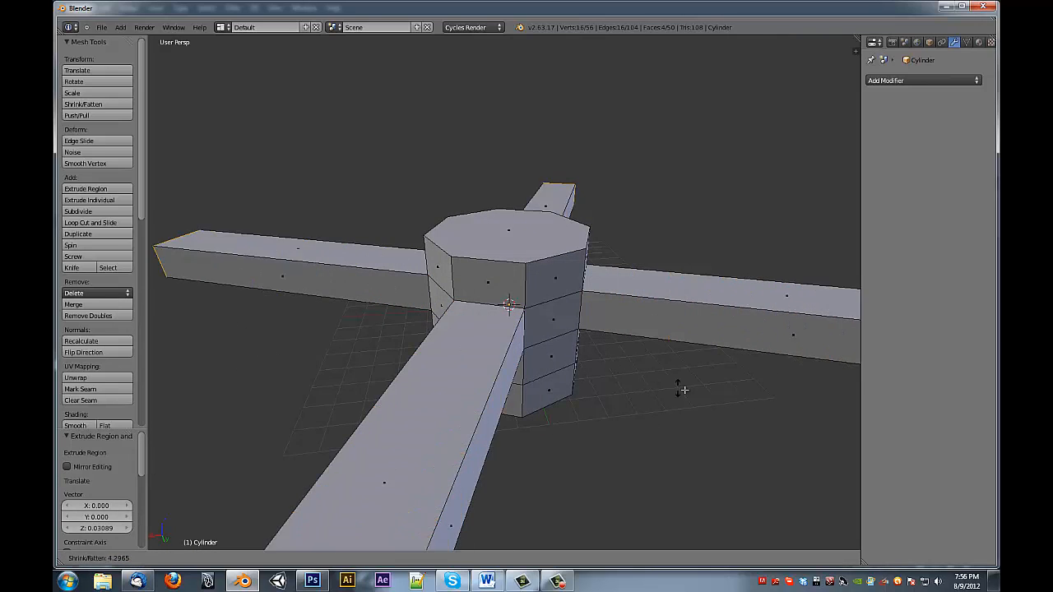
left_click(619, 354)
Step: Select the third face ring from the top and reduce it to every second face with Every N Number of Verts
middle_click_drag(479, 392, 611, 343)
left_click(517, 340, "alt")
left_click(526, 325, "alt")
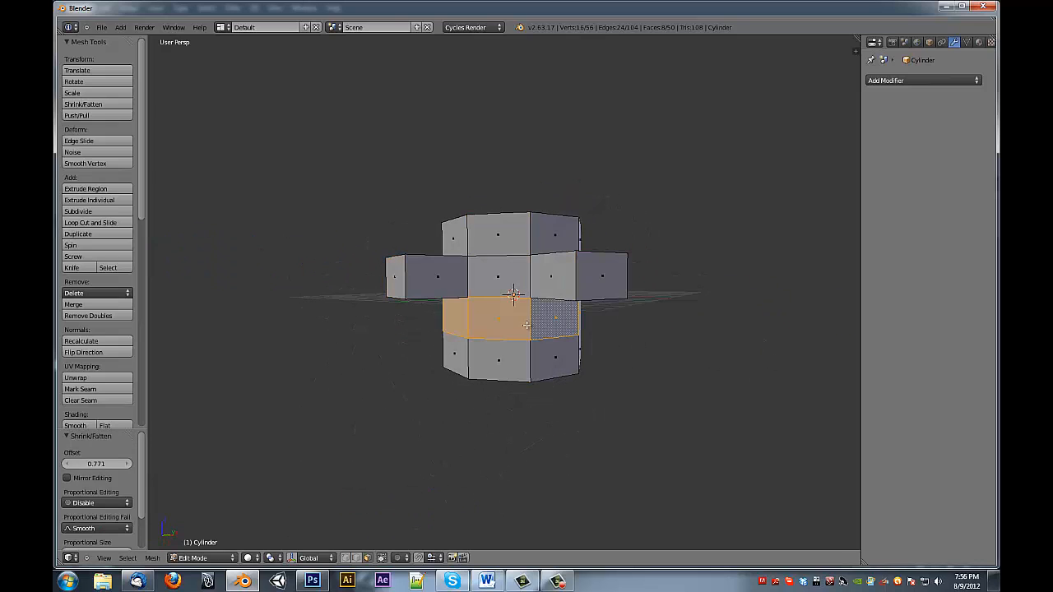
left_click(128, 558)
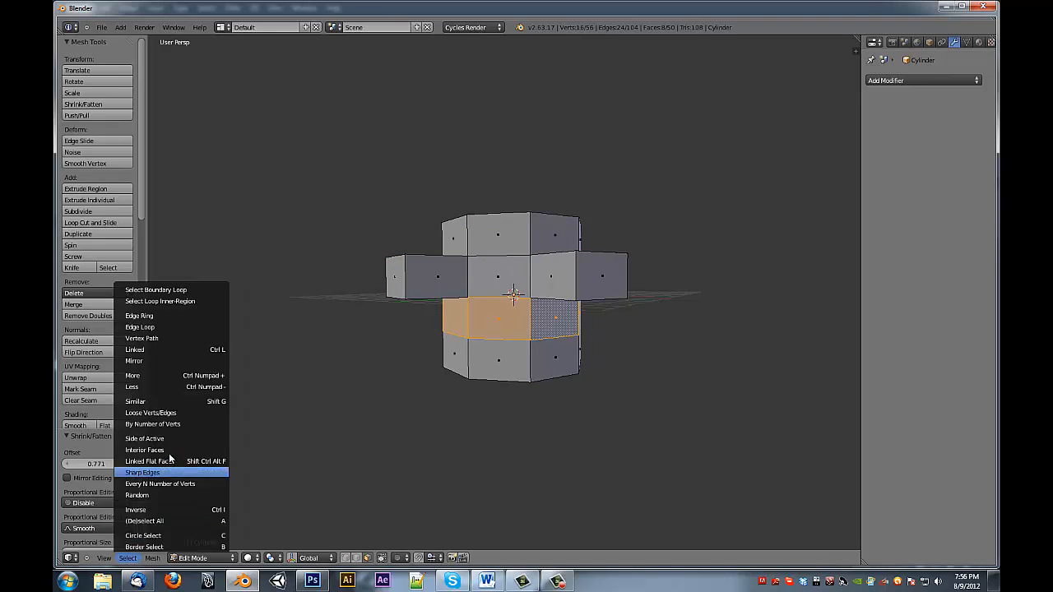
left_click(191, 480)
middle_click_drag(440, 362, 468, 398)
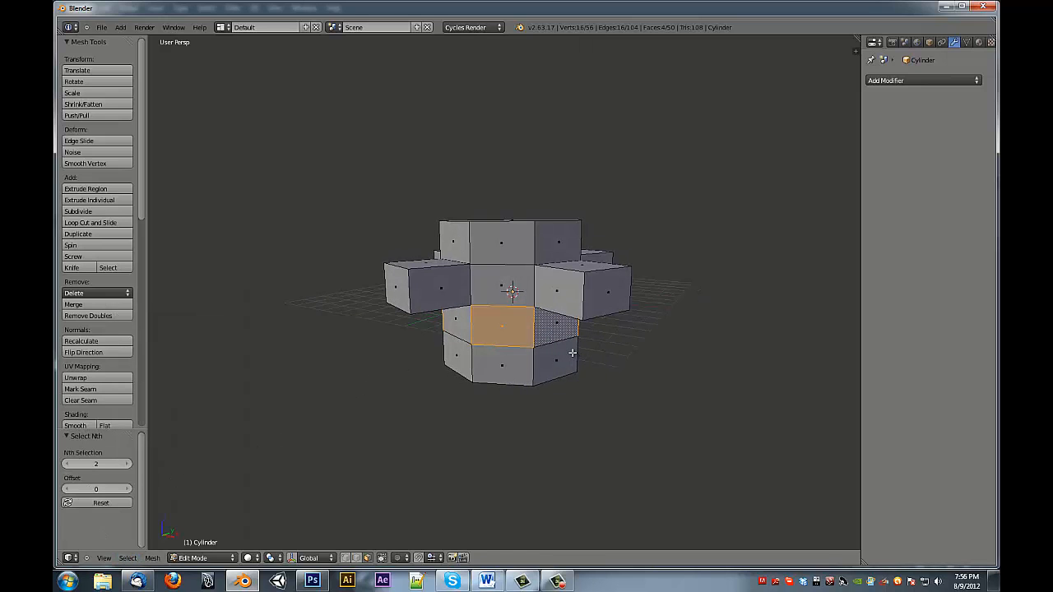
Step: Extrude the alternate faces of the third ring and push them outward with a Shrink/Fatten offset of about 1.677
key("e")
left_click(573, 354)
key("alt+s")
left_click(603, 365)
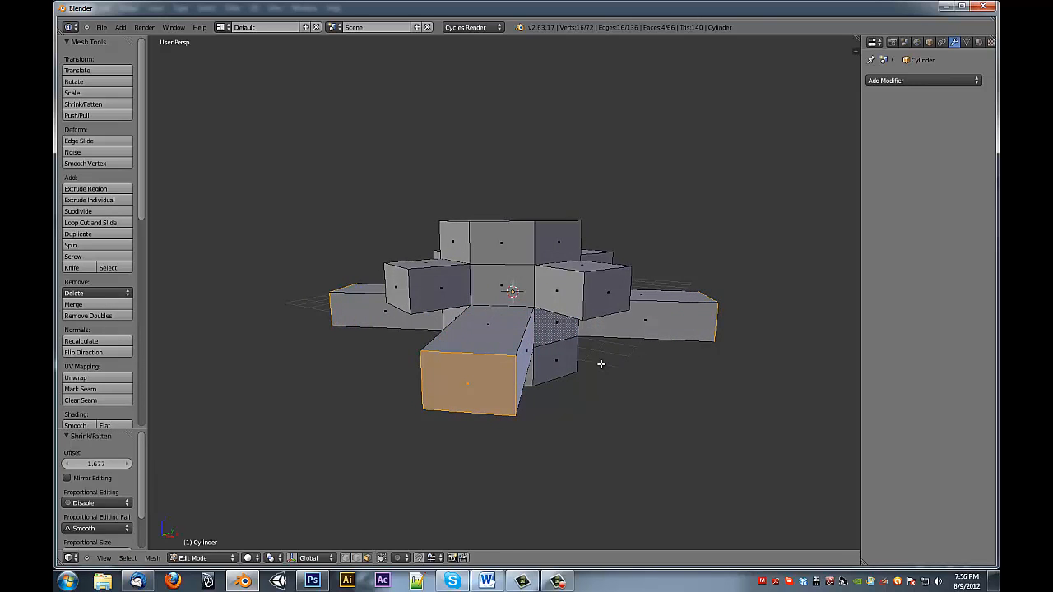
Step: View the shape in Object Mode, return to Edit Mode and select the bottom ring of side faces
key("Tab")
mouse_move(601, 364)
middle_mouse_down()
mouse_move(591, 388)
mouse_move(592, 347)
middle_mouse_up()
key("Tab")
right_click(531, 369, "alt")
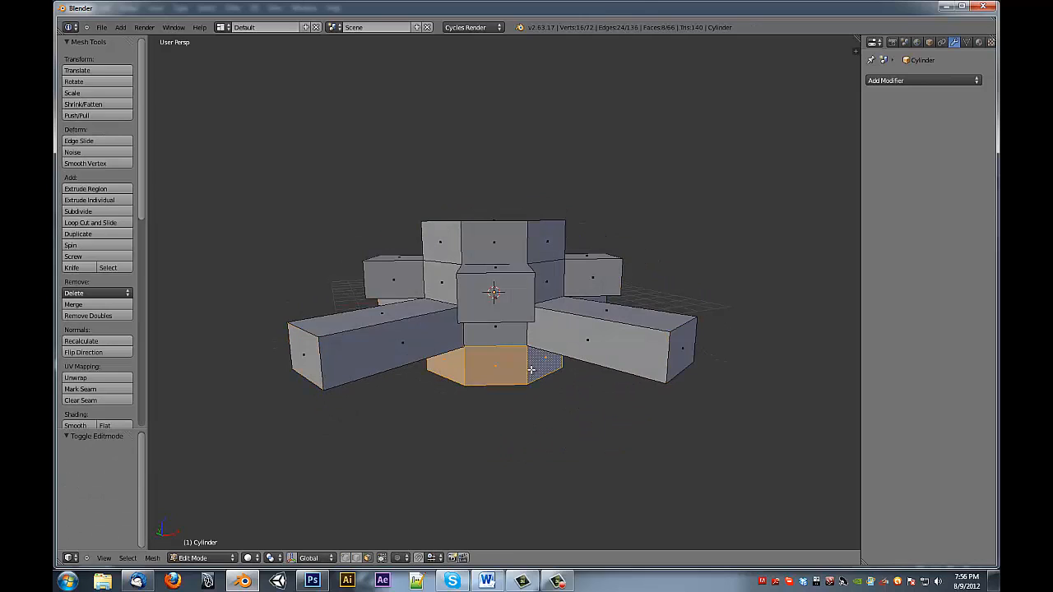
left_click(130, 559)
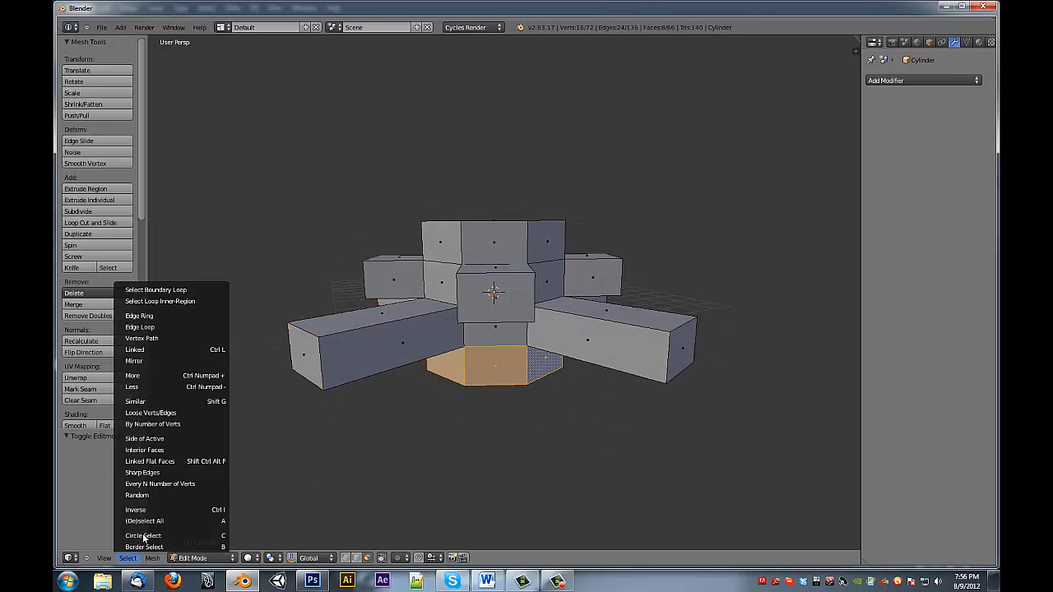
left_click(169, 495)
key("ctrl+z")
Step: Reduce the bottom ring to every second face and extrude those faces outward with a Shrink/Fatten offset of about 3.340
left_click(128, 559)
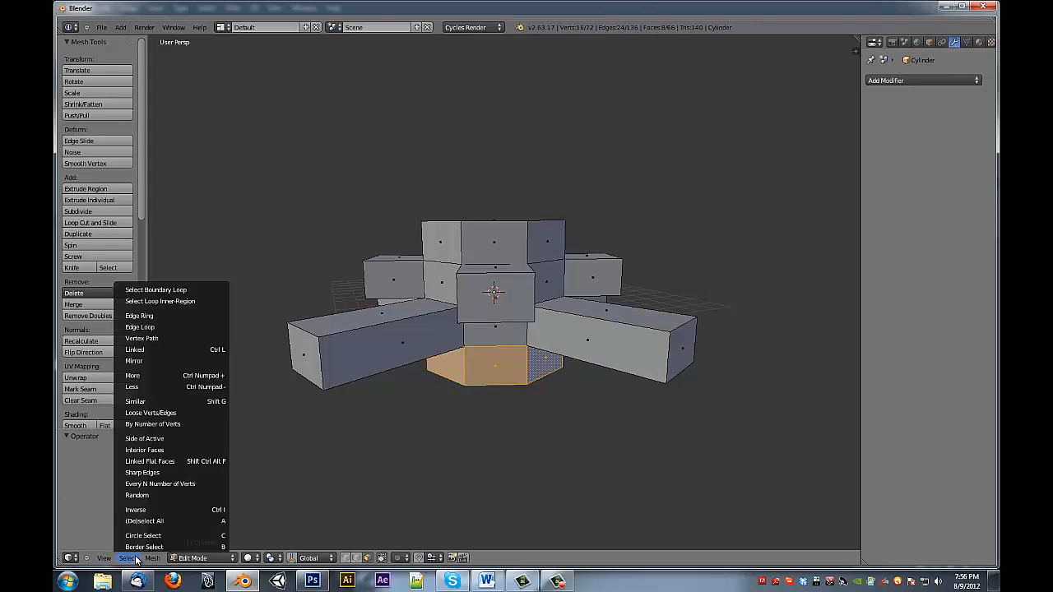
left_click(173, 494)
key("e")
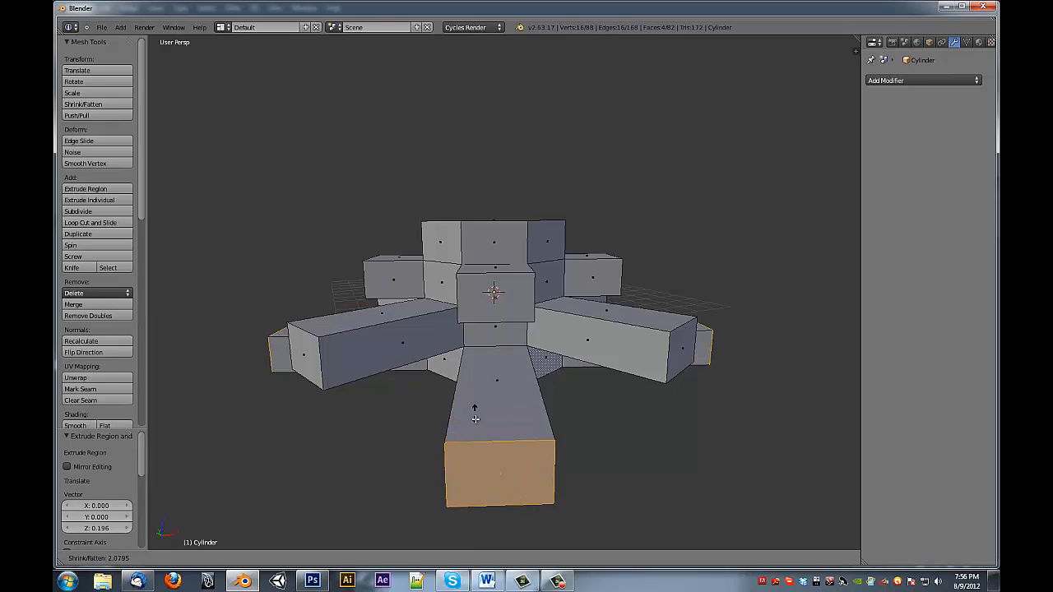
left_click(475, 423)
Step: Reduce the top ring of side faces to every second face with Every N Number of Verts and extrude those faces outward with Shrink/Fatten
middle_click_drag(475, 423, 536, 423)
right_click(513, 260, "alt")
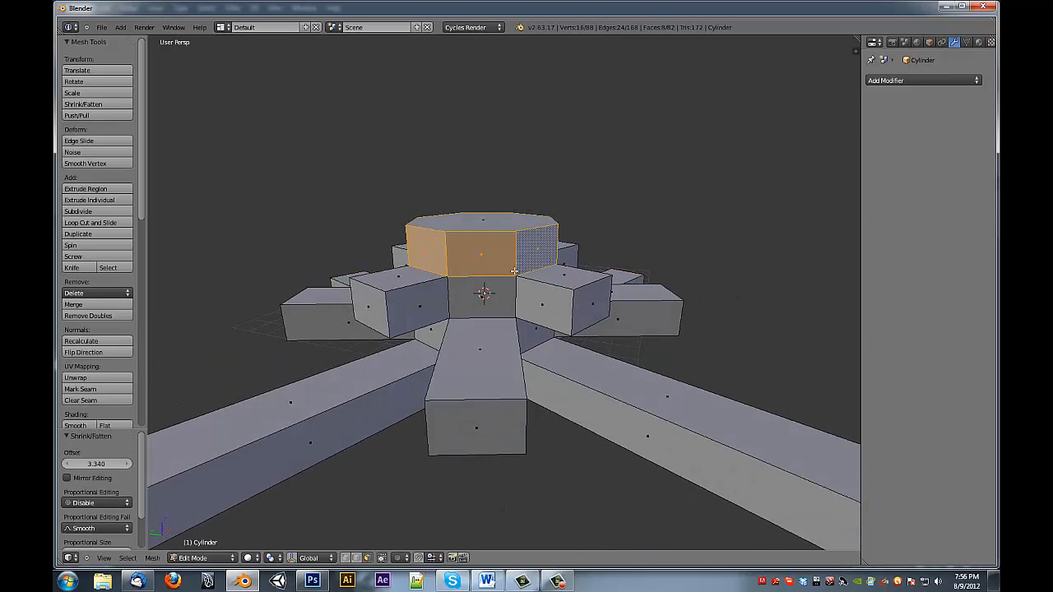
left_click(122, 562)
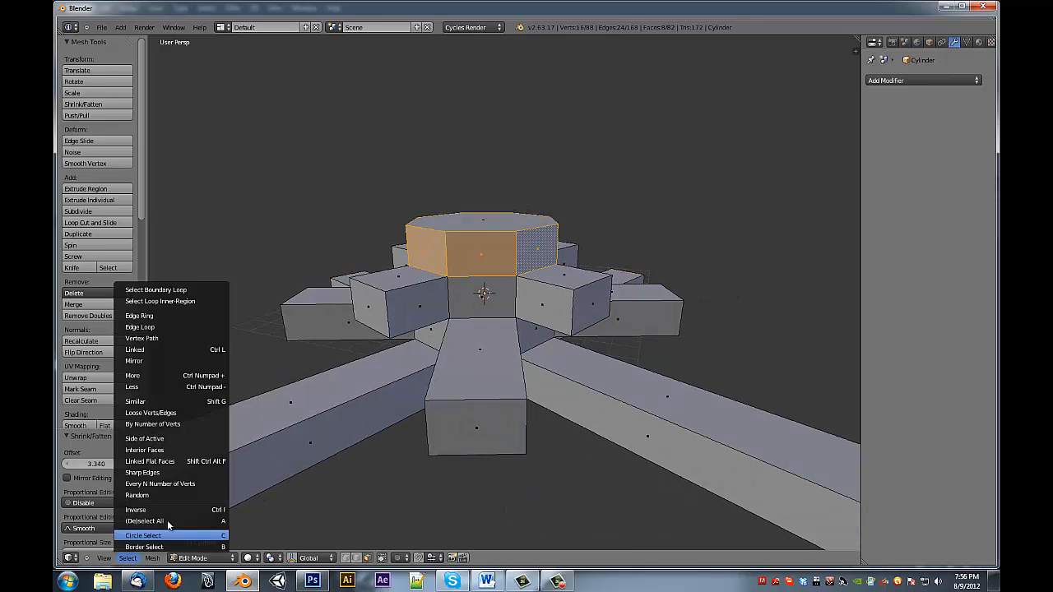
left_click(186, 482)
key("e")
left_click(518, 382)
key("alt+s")
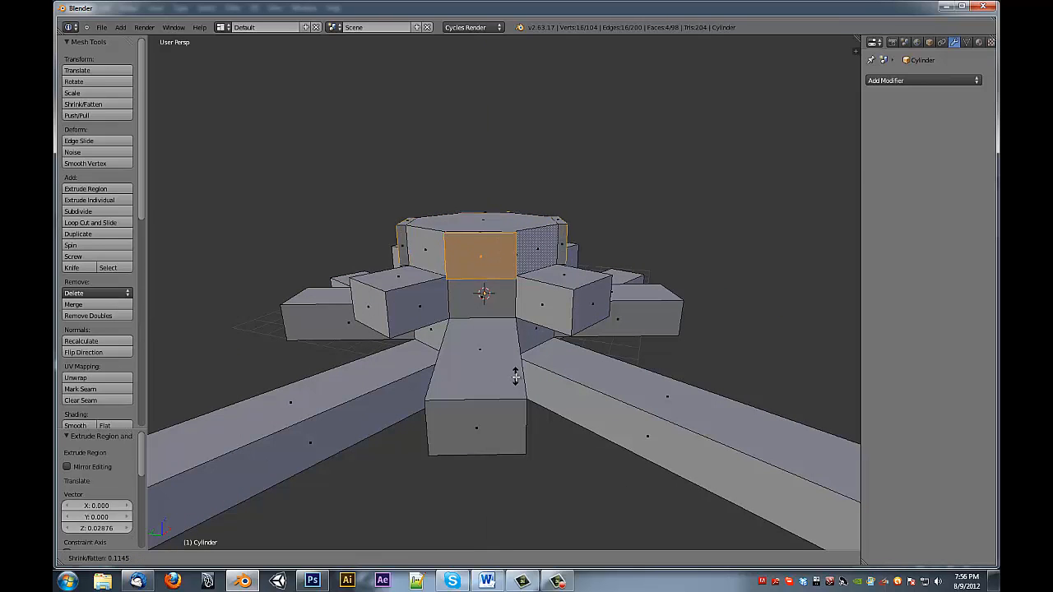
left_click(520, 379)
Step: View the shape in Object Mode, add a level 2 Subdivision Surface to it and return to Edit Mode
middle_click_drag(499, 395, 568, 370)
scroll(564, 438, "down", 2)
key("Tab")
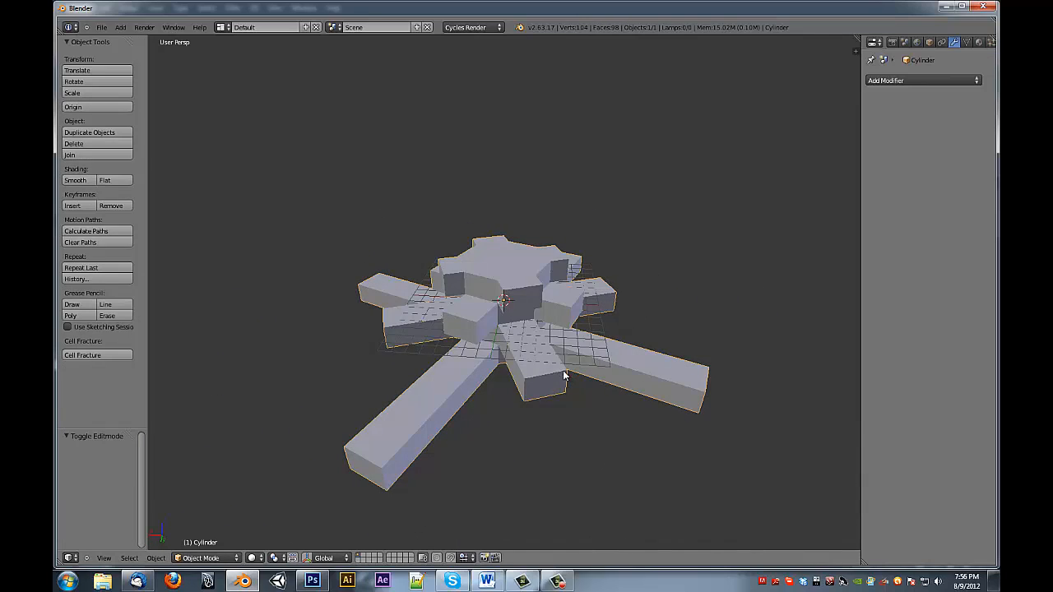
key("ctrl+2")
middle_click_drag(583, 331, 618, 338)
scroll(619, 337, "up", 2)
key("Tab")
Step: Select the entire mesh, bevel its edges and inspect the smoothed shape in Object Mode
middle_click_drag(611, 387, 668, 333)
key("a")
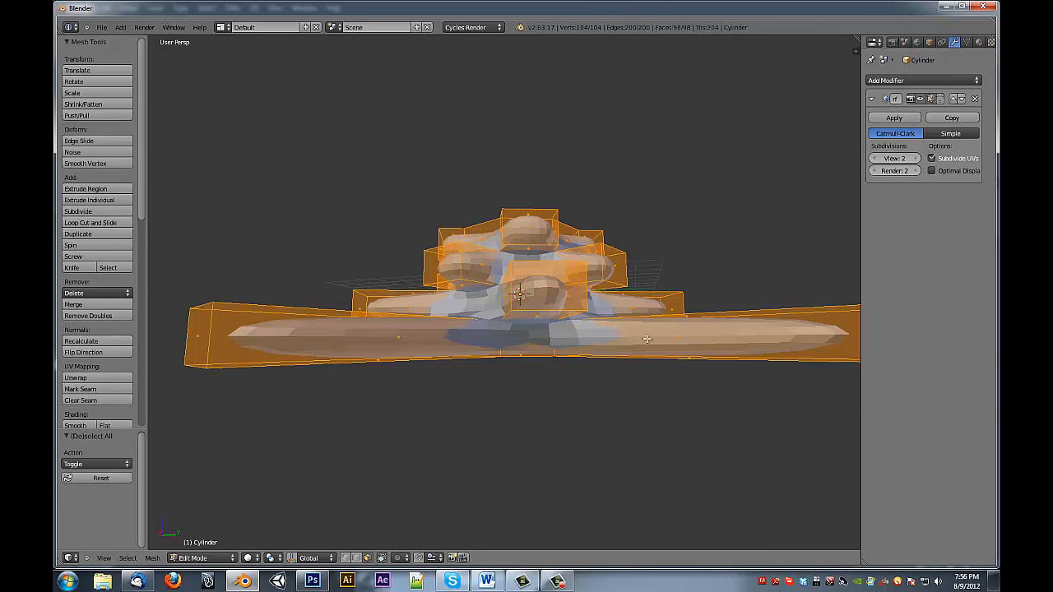
key("w")
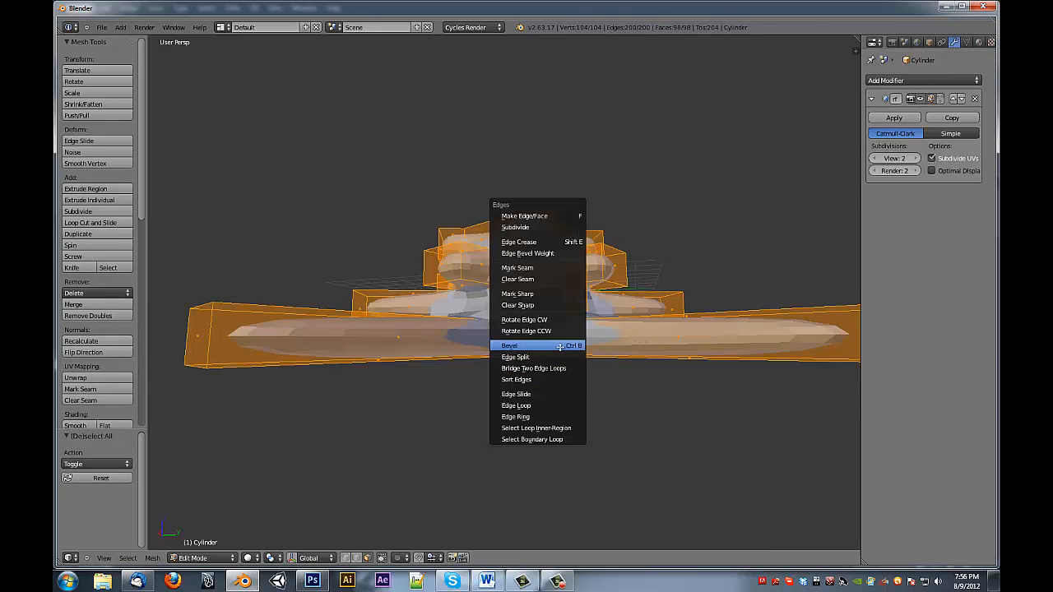
left_click(560, 345)
left_click(558, 341)
key("Tab")
mouse_move(558, 342)
middle_mouse_down()
mouse_move(606, 419)
mouse_move(732, 419)
mouse_move(615, 414)
mouse_move(649, 376)
mouse_move(638, 346)
mouse_move(609, 404)
mouse_move(599, 327)
mouse_move(568, 354)
middle_mouse_up()
key("Tab")
key("Tab")
scroll(560, 364, "down", 3)
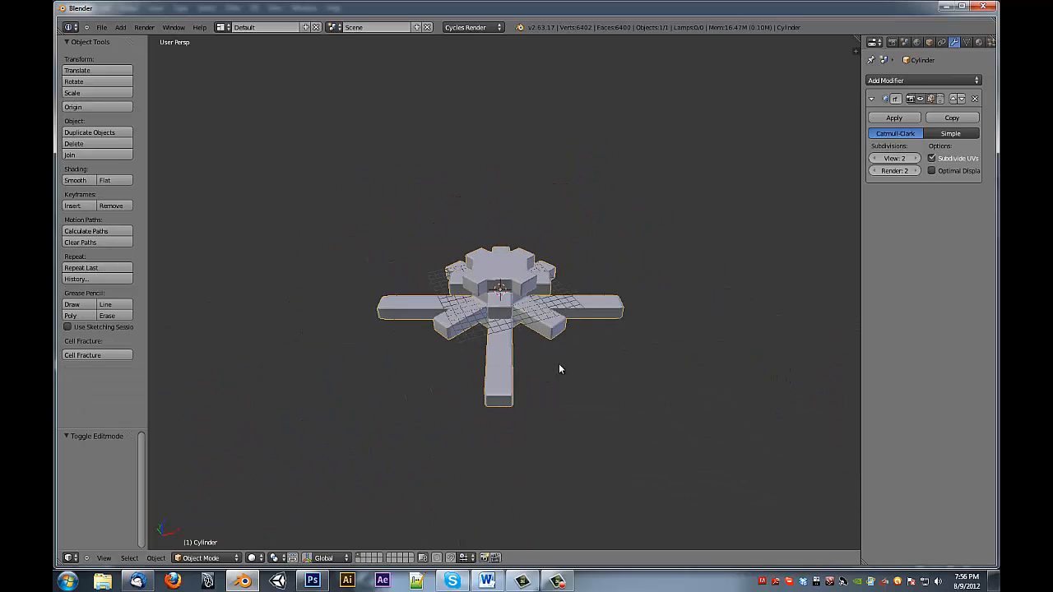
Step: Delete the cylinder object from the scene
key("x")
left_click(531, 354)
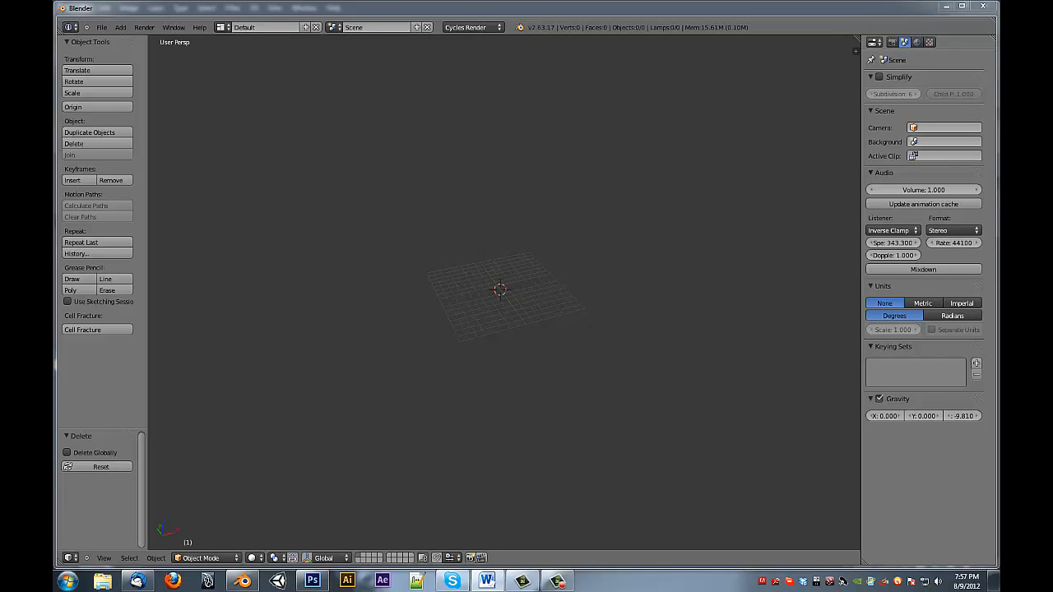
middle_click_drag(435, 338, 423, 296)
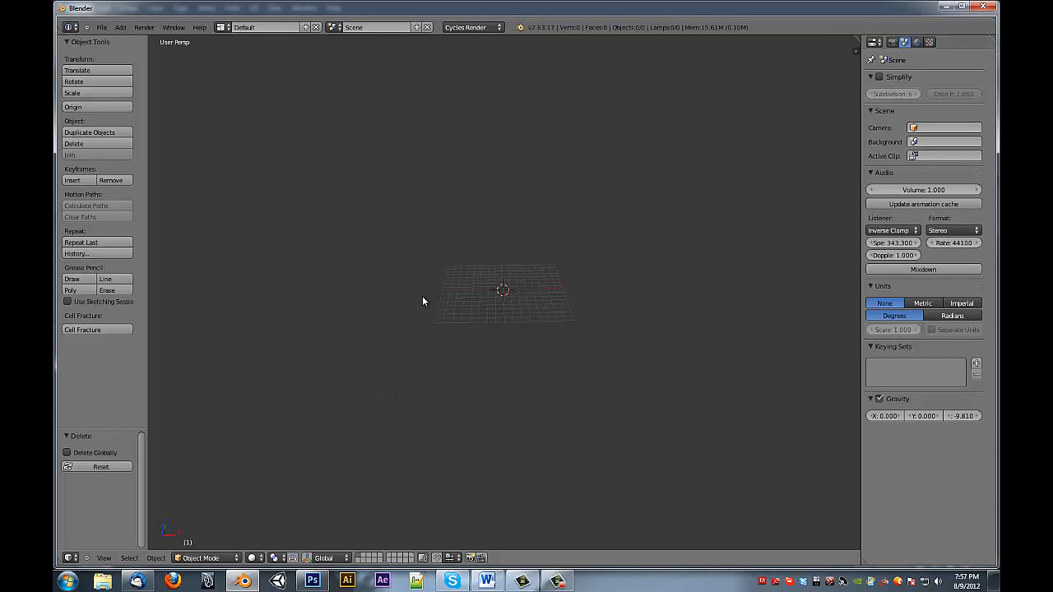
scroll(543, 287, "up", 5)
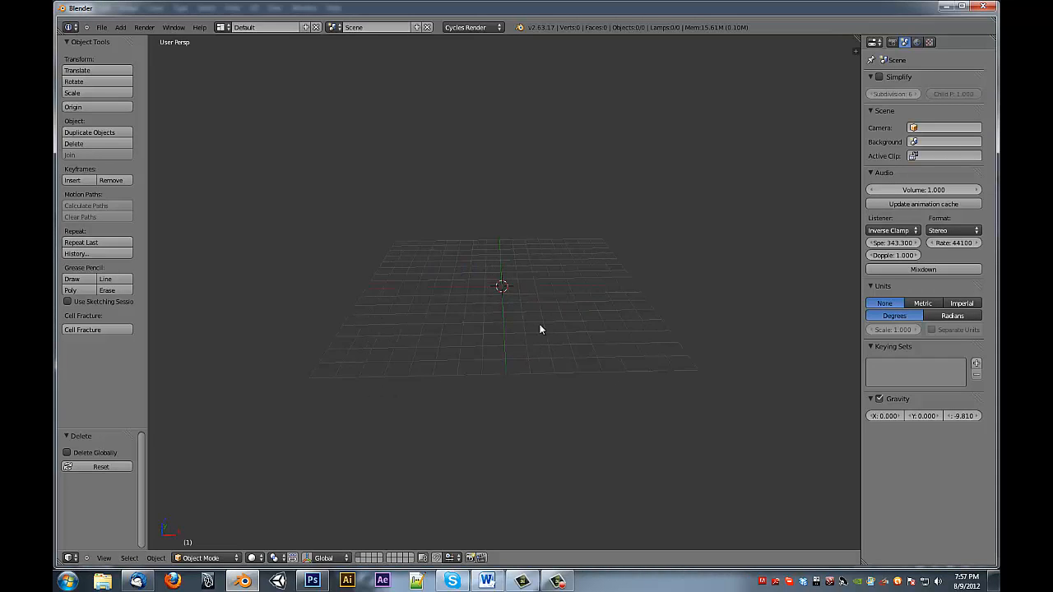
middle_click_drag(541, 329, 568, 334)
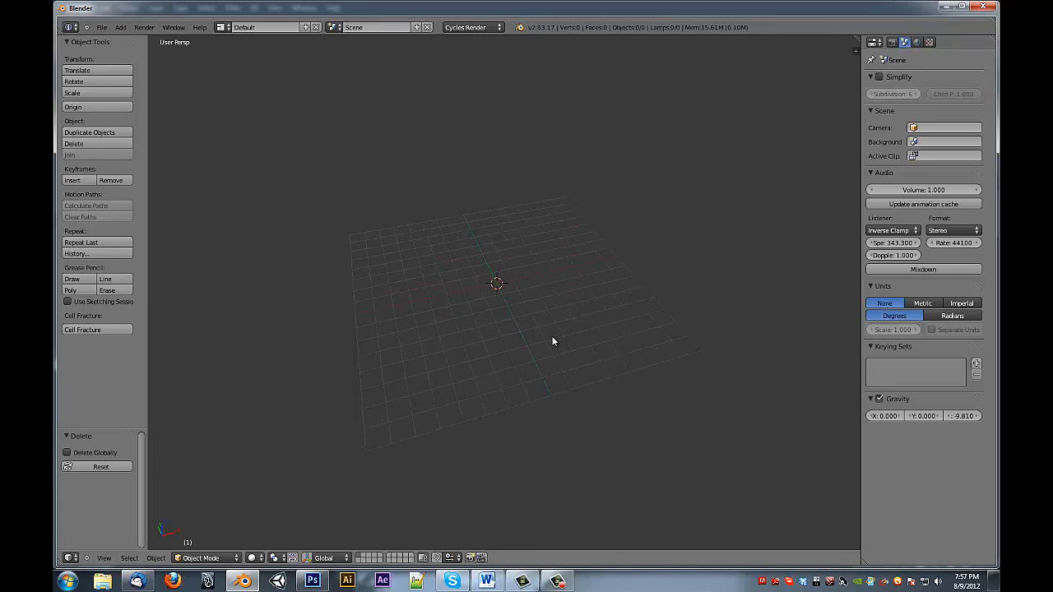
middle_click_drag(559, 296, 566, 351)
Step: Add a plane and scale it up to a ground surface about 36.95 units per side
key("shift+a")
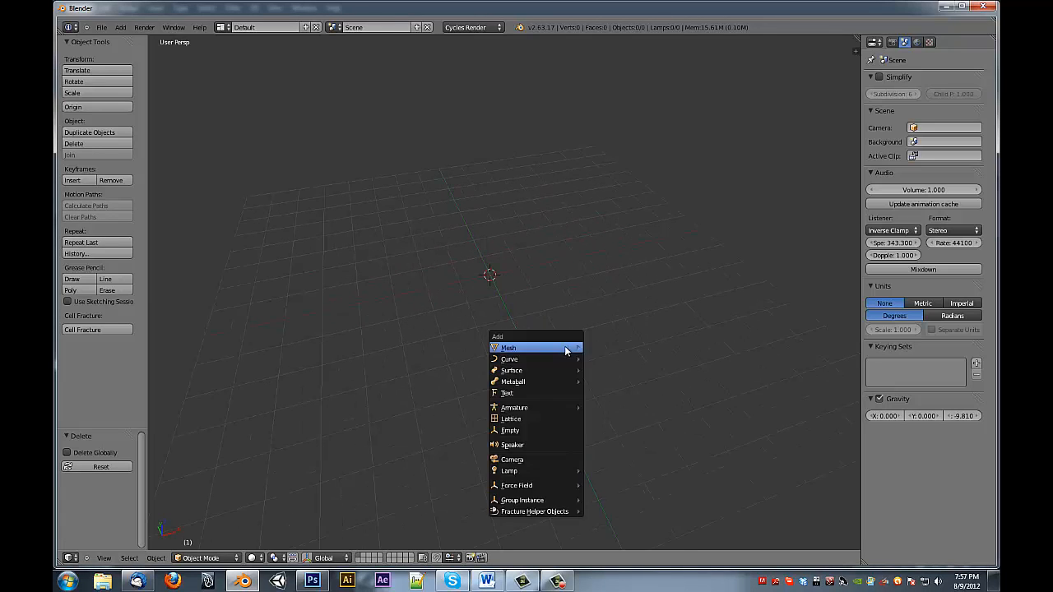
key("shift+a")
mouse_move(564, 294)
left_click(601, 298)
key("s")
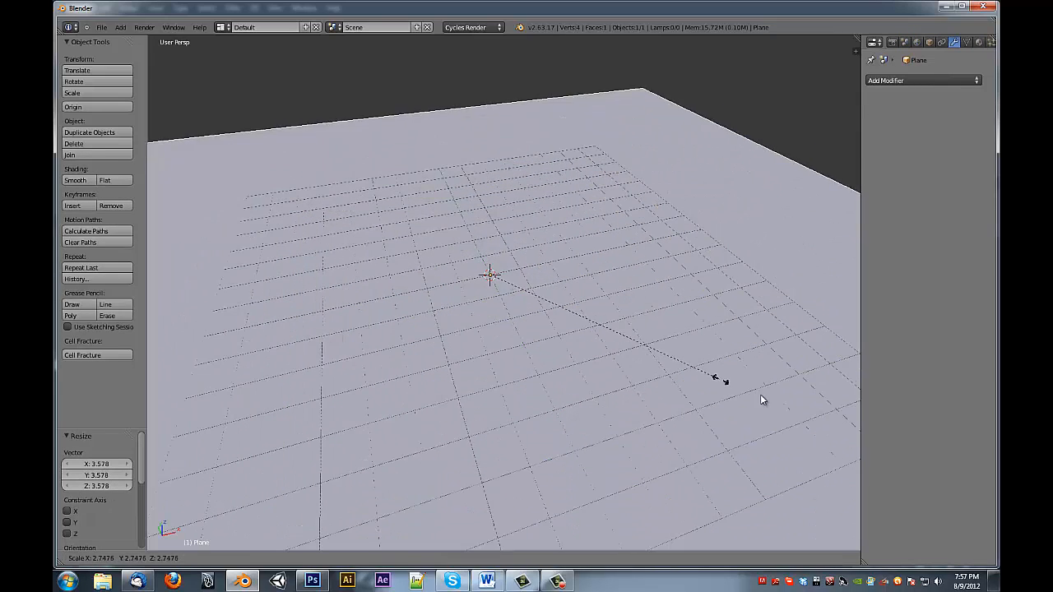
left_click(724, 377)
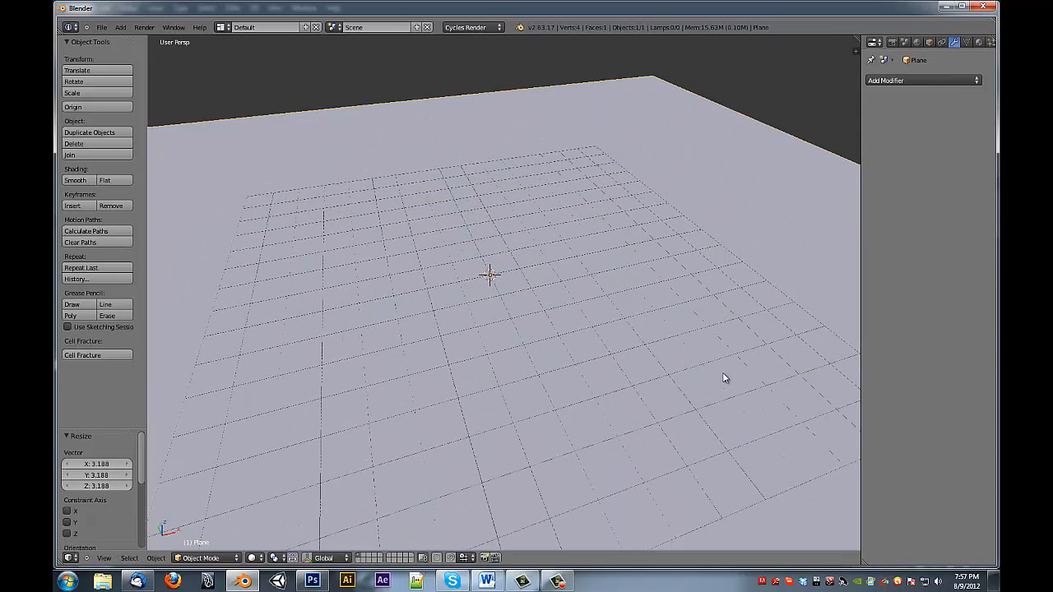
Step: Add a monkey mesh on the plane and scale it up by about 3.007
key("shift+a")
mouse_move(586, 367)
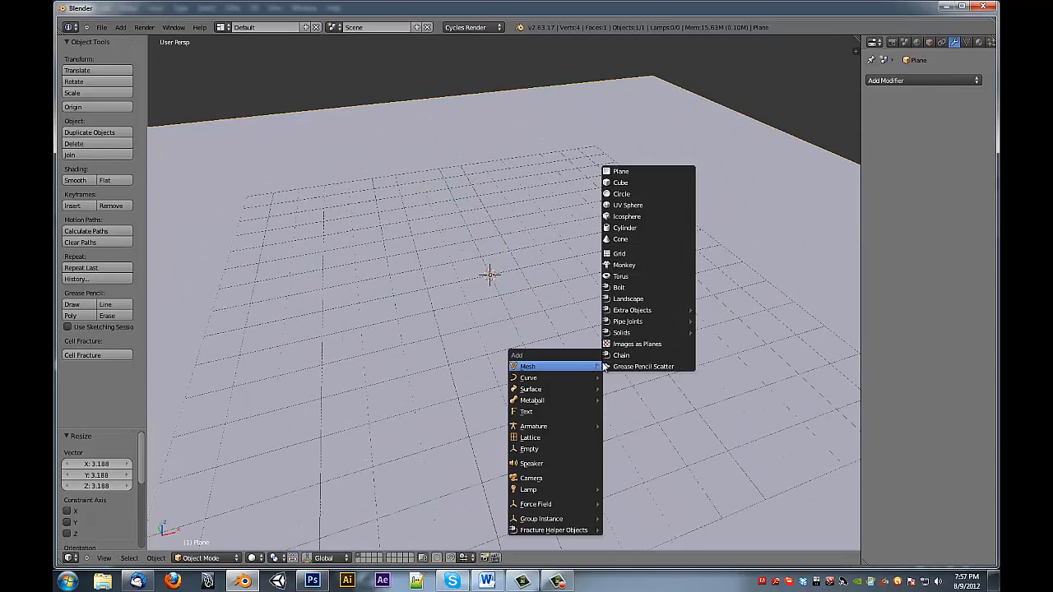
left_click(624, 265)
key("s")
left_click(700, 336)
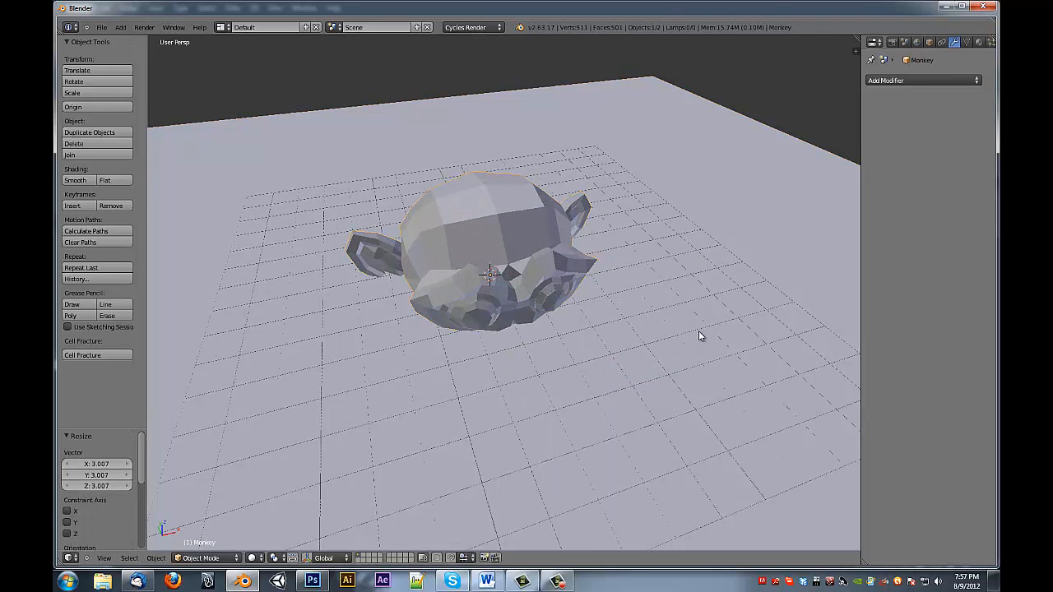
Step: Rotate the monkey head by about 38.772° in the right orthographic view
middle_click_drag(699, 331, 605, 304)
key("KP_3")
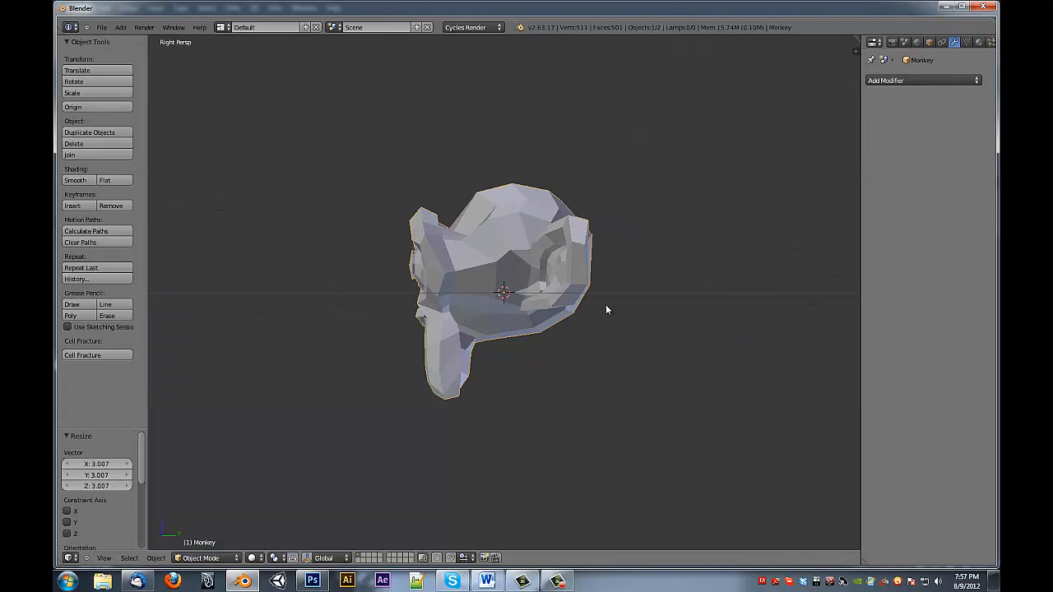
key("KP_5")
key("r")
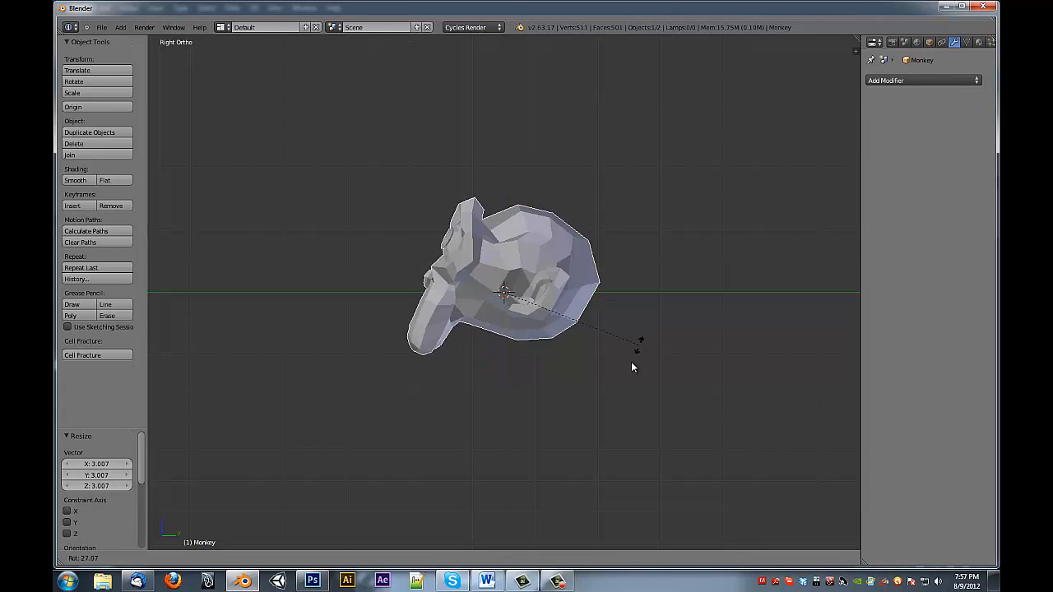
left_click(626, 372)
Step: Raise the monkey head about 1.7 units along Z in wireframe display and adjust its tilt by about -3.894°
key("z")
key("g")
key("z")
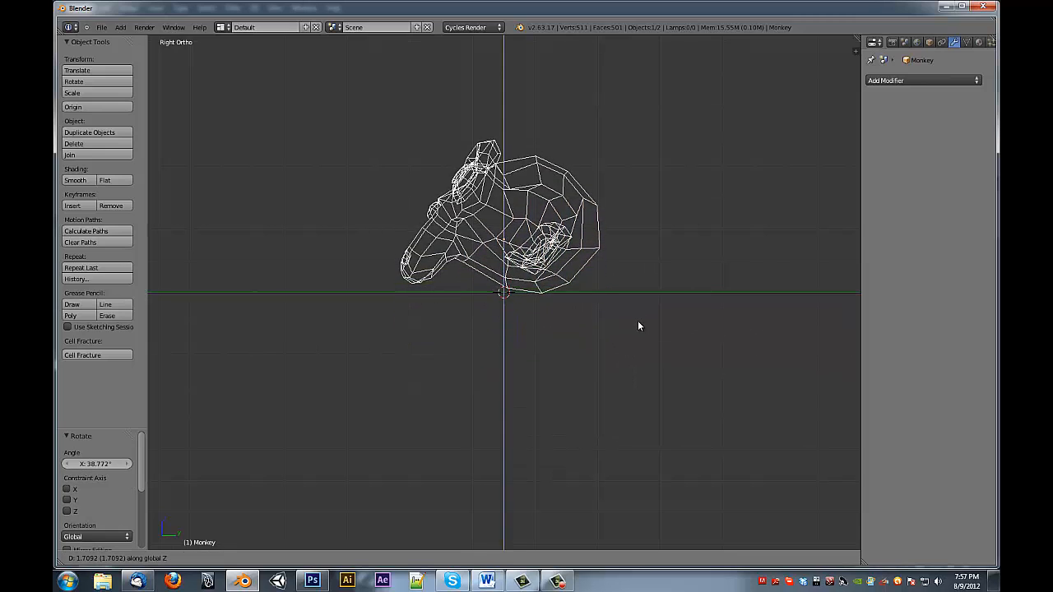
key("r")
left_click(667, 295)
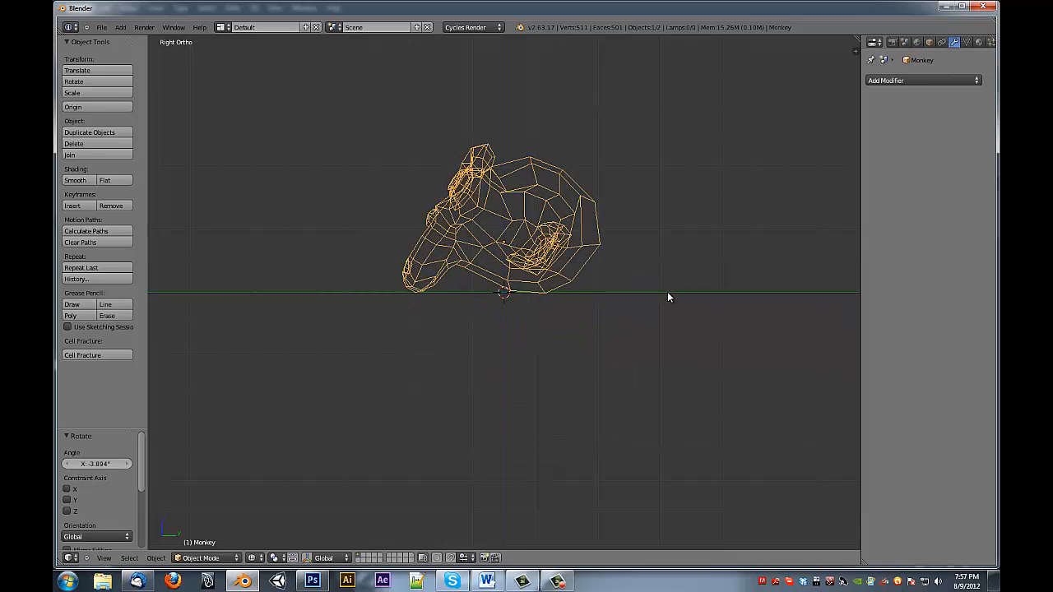
Step: Add a level 2 Subdivision Surface to the monkey and reseat it on the plane, lowering it about 0.180 along Z
key("ctrl+2")
key("r")
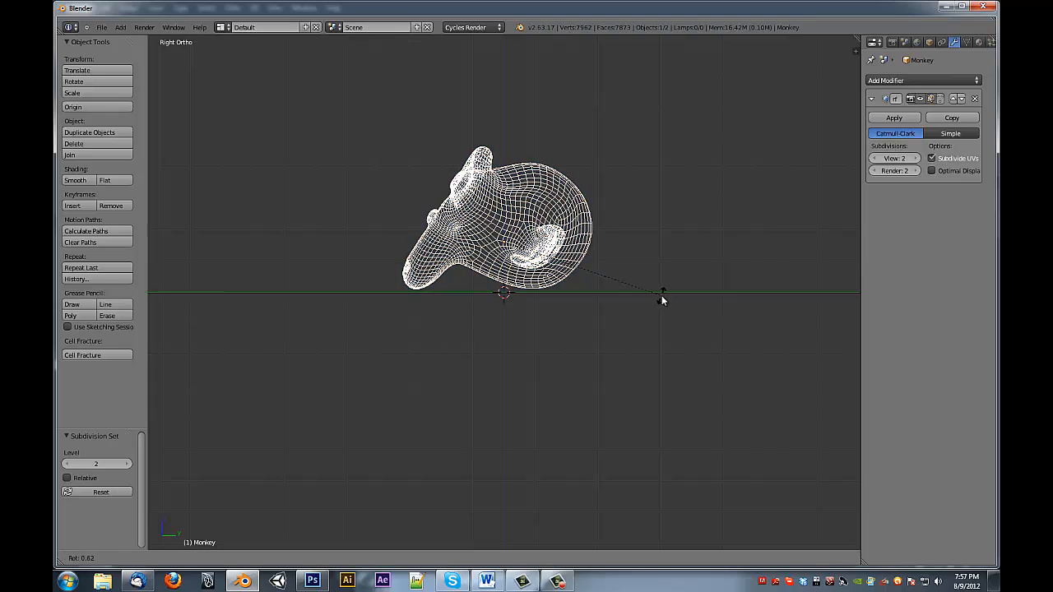
left_click(661, 295)
key("g")
key("z")
left_click(661, 301)
key("z")
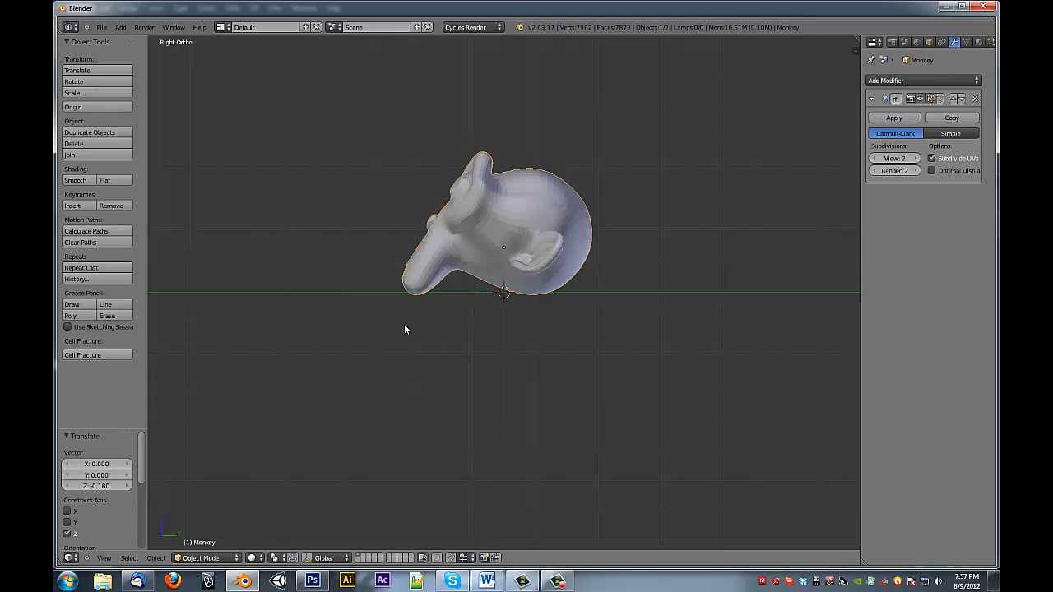
Step: Fine-tune the monkey's height along Z in wireframe and turn it about -19.18° around the Z axis
key("z")
key("g")
key("z")
left_click(463, 331)
mouse_move(463, 330)
middle_mouse_down()
mouse_move(613, 374)
mouse_move(597, 318)
middle_mouse_up()
key("z")
key("r")
key("z")
left_click(648, 398)
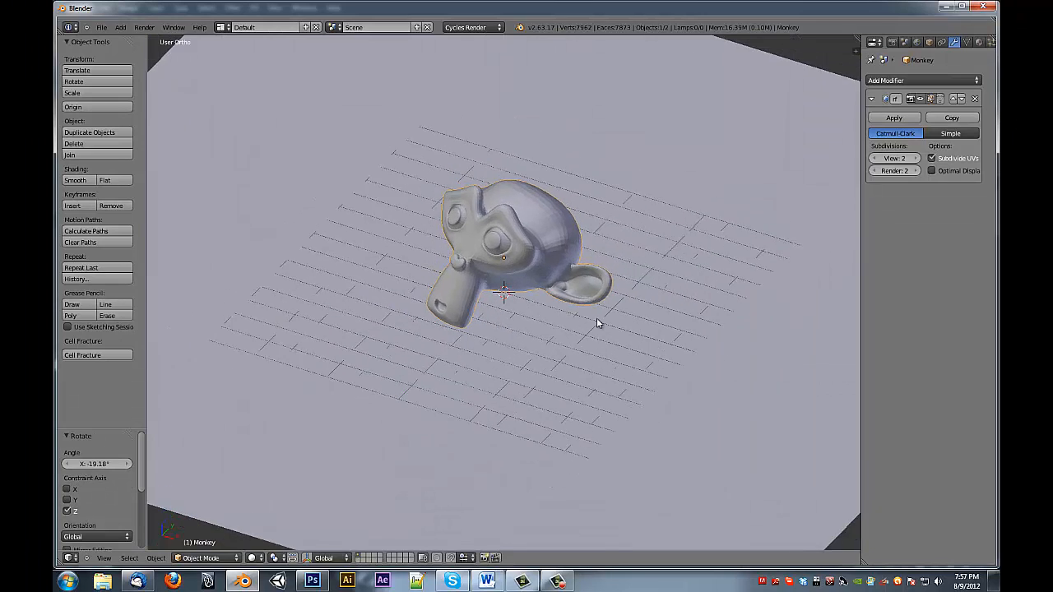
Step: Apply the monkey's Subsurf modifier and join the monkey and the plane into one object
scroll(598, 324, "down", 3)
right_click(600, 330)
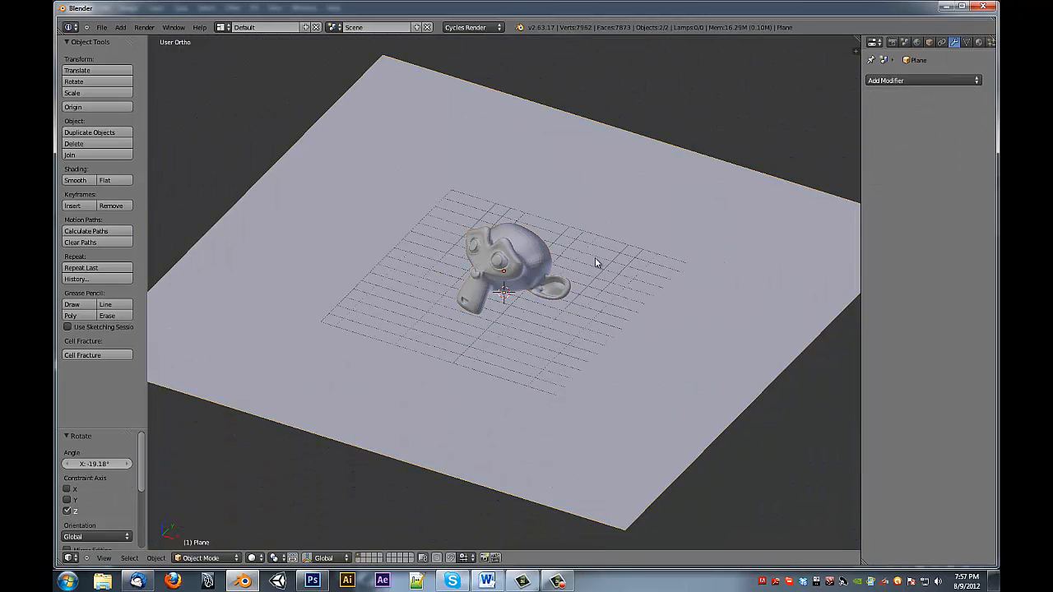
right_click(553, 263)
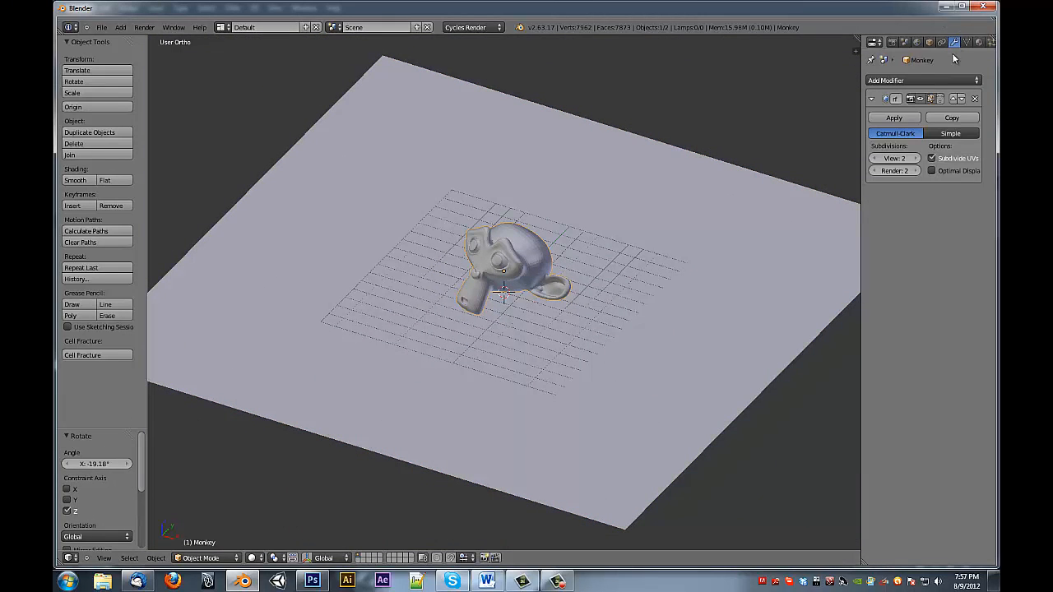
left_click(903, 118)
right_click(613, 291)
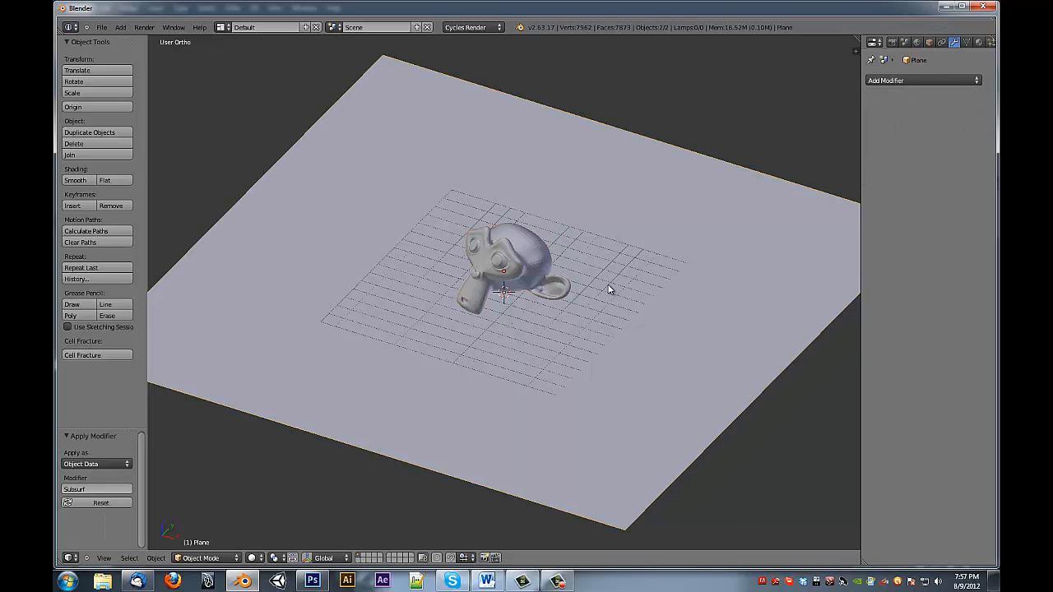
key("ctrl+j")
middle_click_drag(590, 301, 578, 264)
scroll(601, 313, "up", 2)
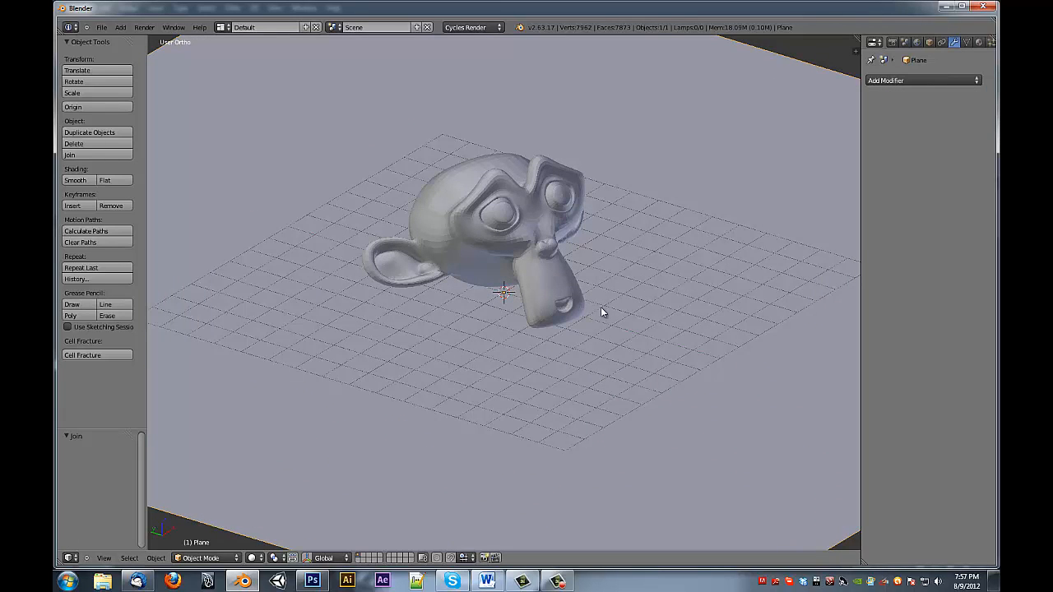
Step: Set the 3D cursor location to X 2.2383 and Y -3.8398
key("Tab")
key("Tab")
key("n")
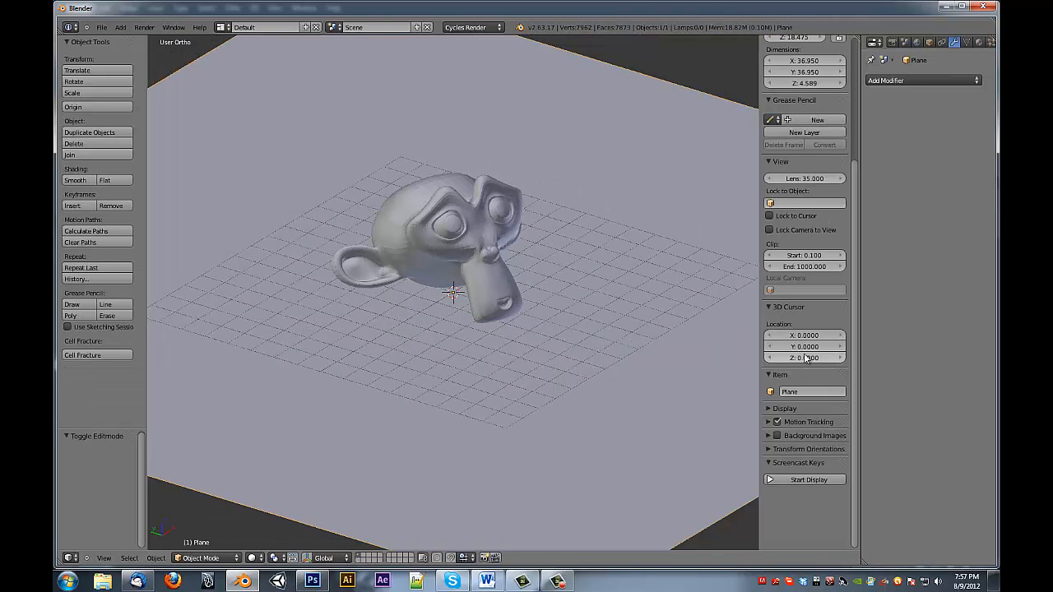
left_click_drag(806, 338, 816, 342)
middle_click_drag(567, 327, 531, 358)
left_click_drag(813, 347, 807, 350)
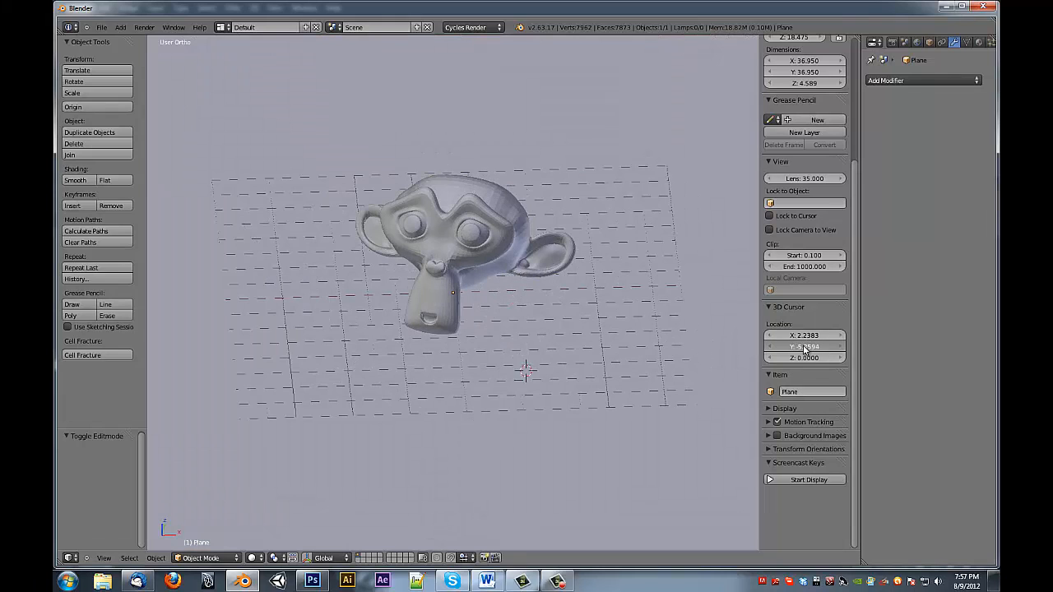
Step: Select a single face on the monkey near its ear, snap the 3D cursor to it and return to Object Mode
key("Tab")
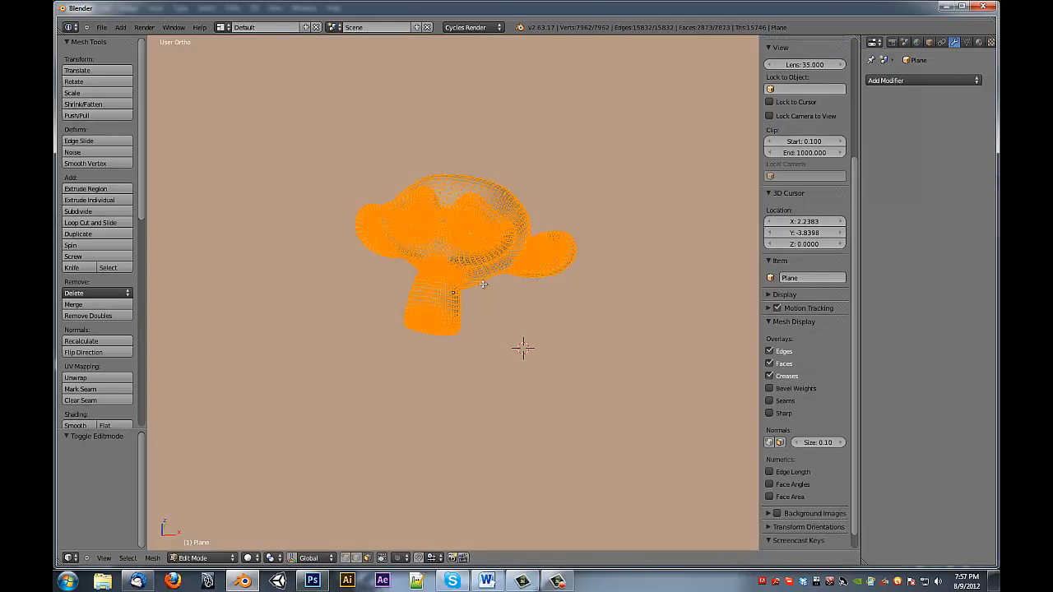
right_click(521, 274)
key("shift+s")
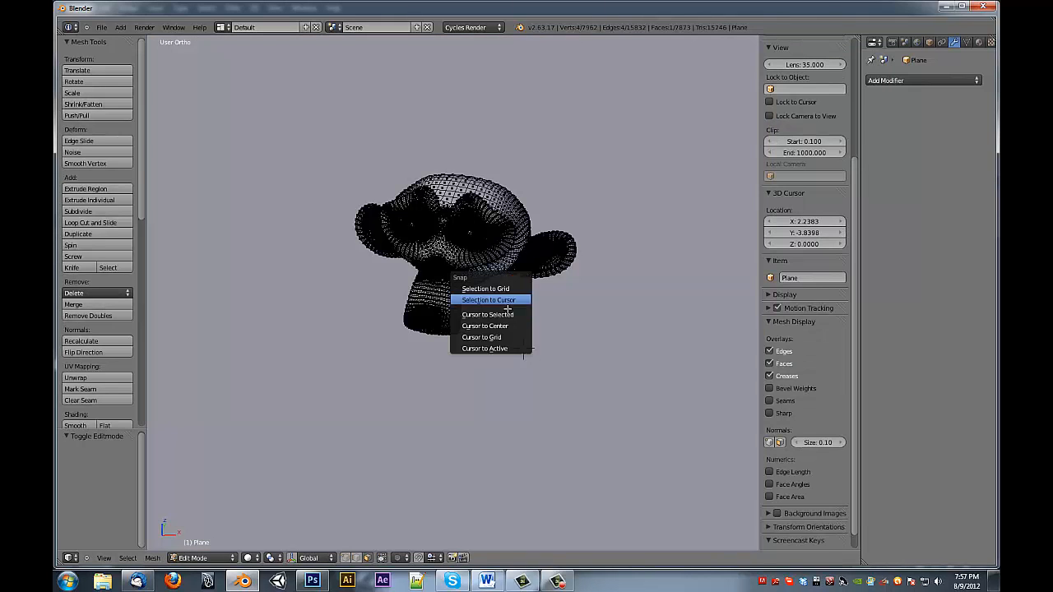
left_click(507, 314)
key("Tab")
Step: Add ivy to the joined monkey and plane mesh with Add Ivy to Mesh, starting at the 3D cursor
key("shift+a")
mouse_move(512, 317)
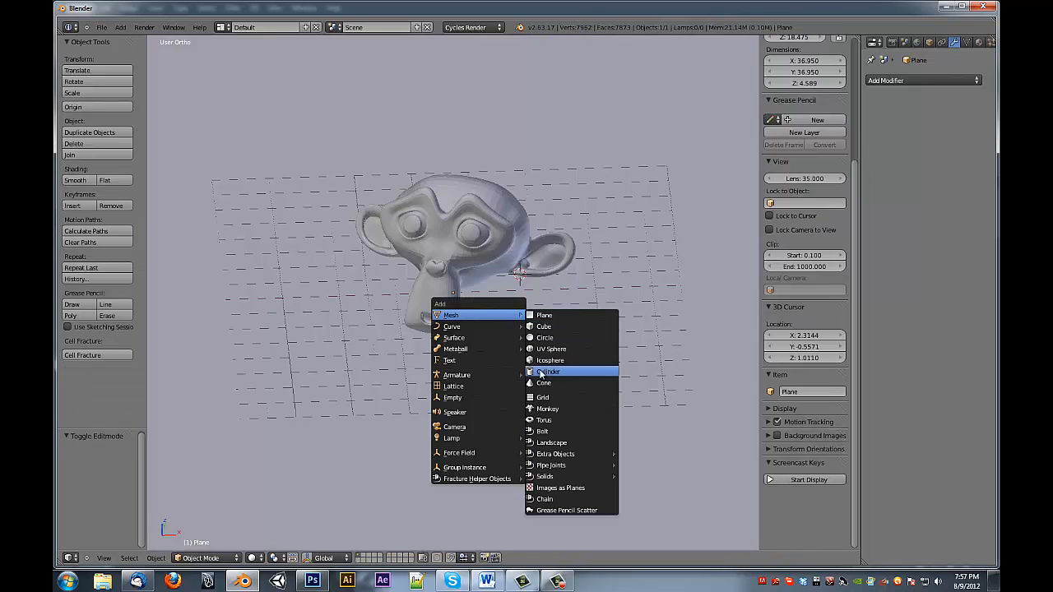
mouse_move(483, 326)
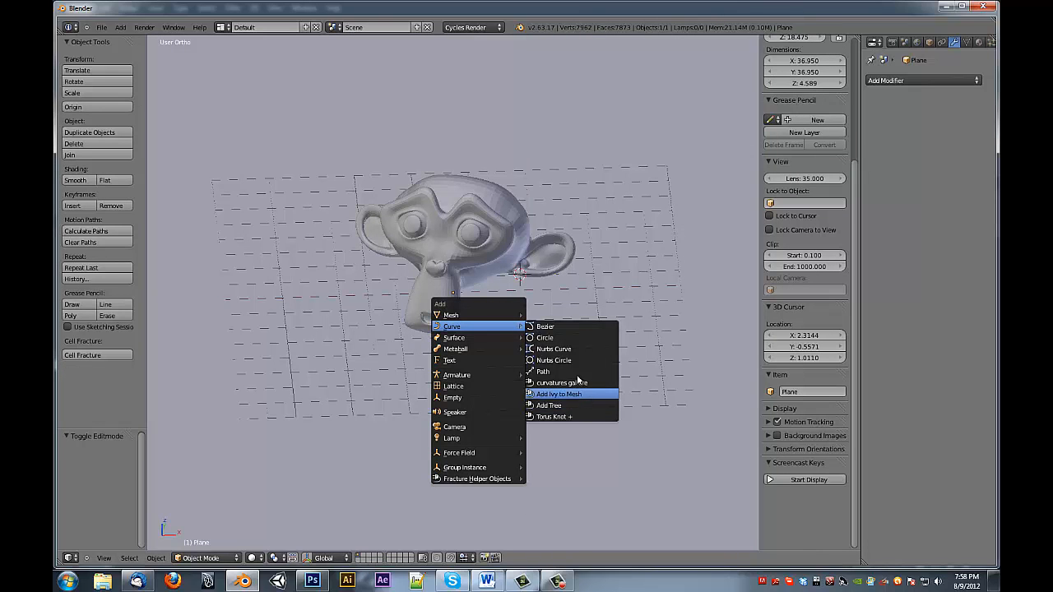
left_click(581, 407)
key("shift+a")
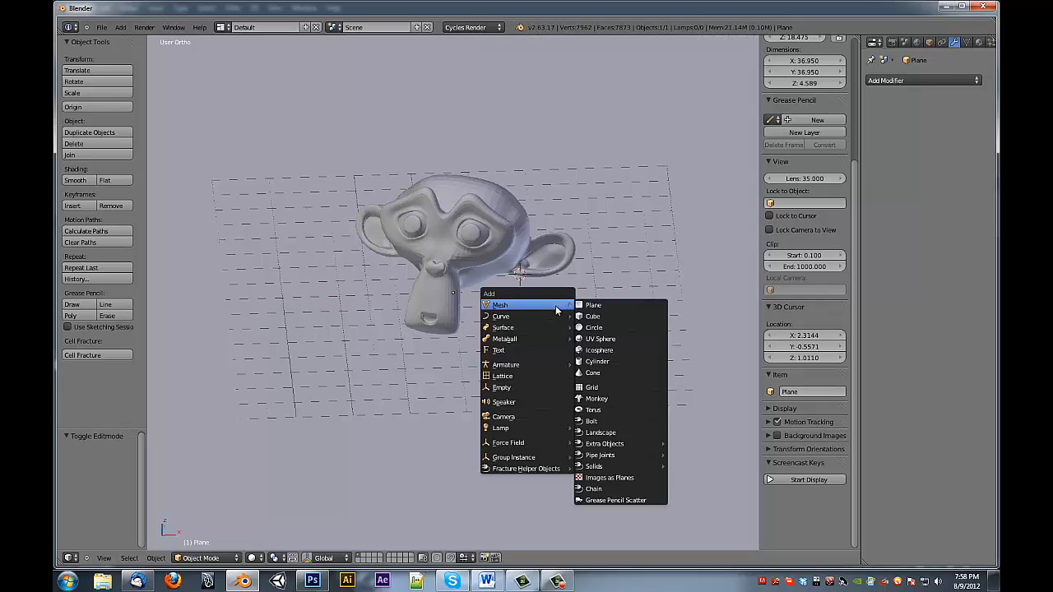
mouse_move(546, 315)
left_click(621, 387)
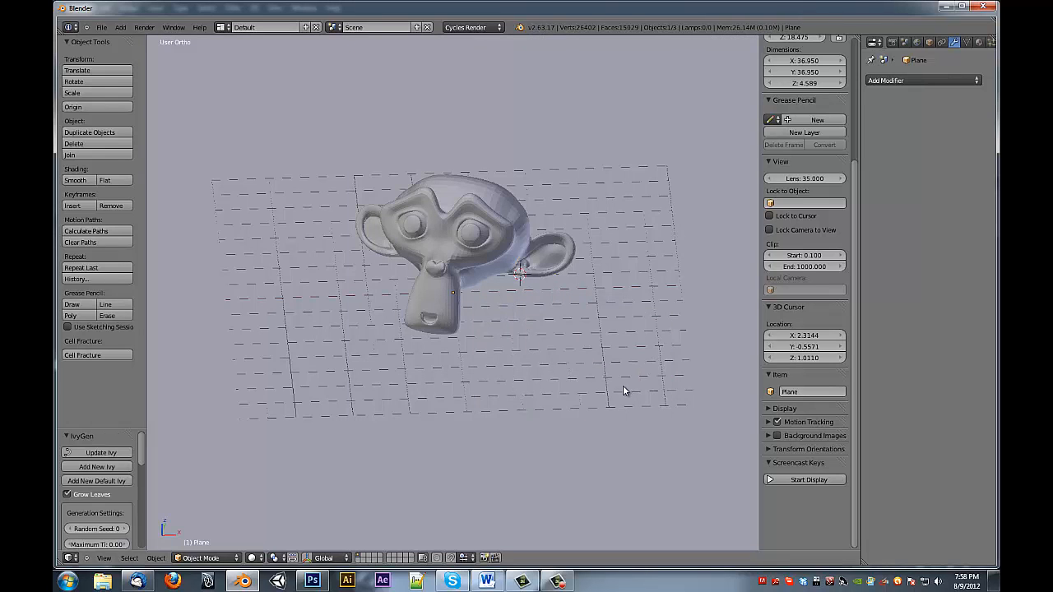
Step: Set the ivy's maximum length to 4 and update the generated ivy
scroll(107, 487, "down", 5)
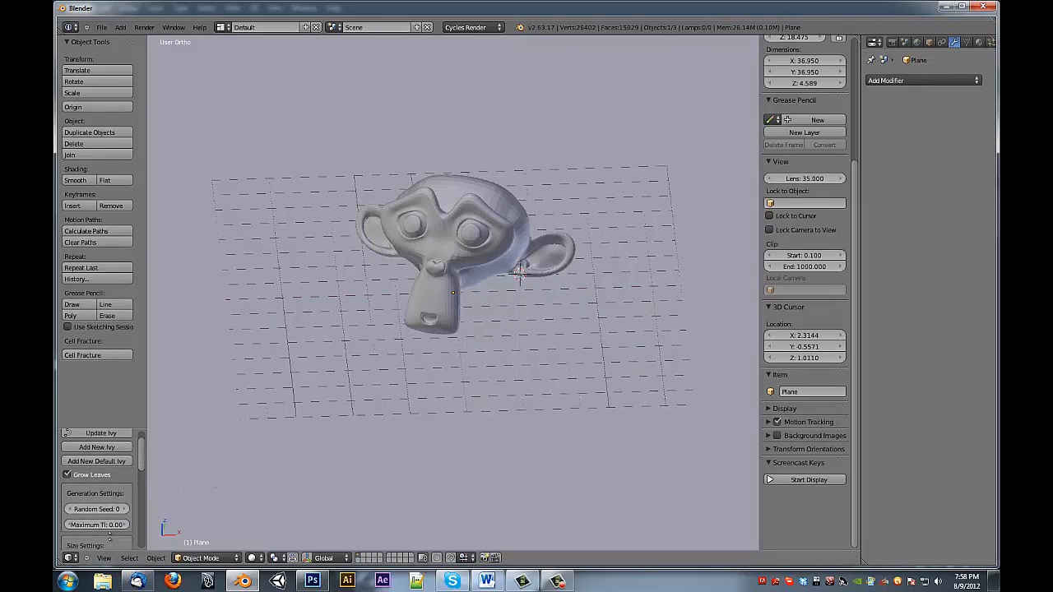
left_click(104, 456)
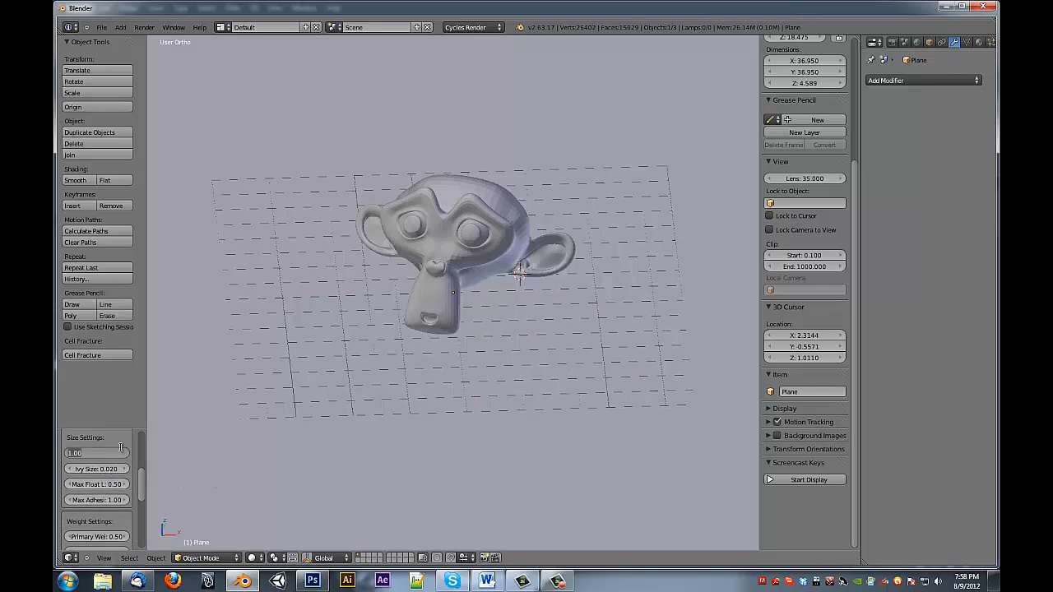
type("4")
key("Return")
scroll(97, 514, "down", 6)
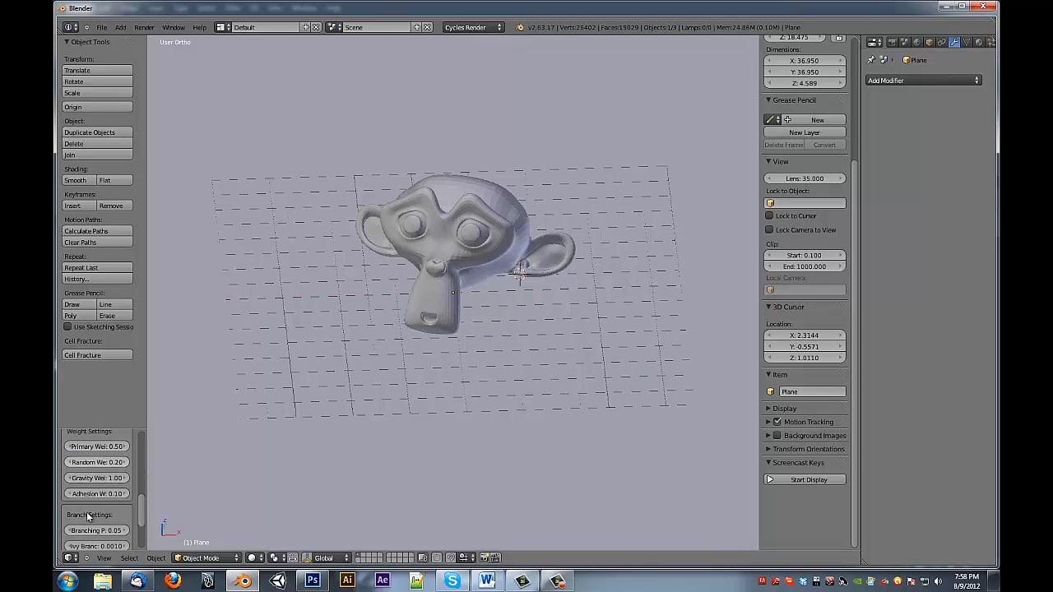
scroll(92, 540, "up", 3)
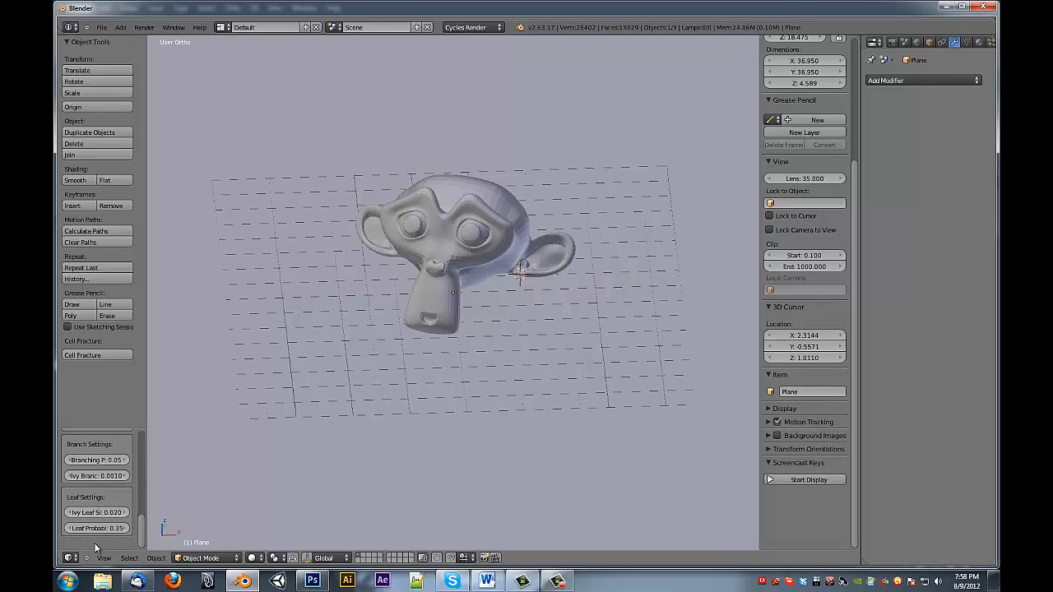
scroll(91, 543, "up", 5)
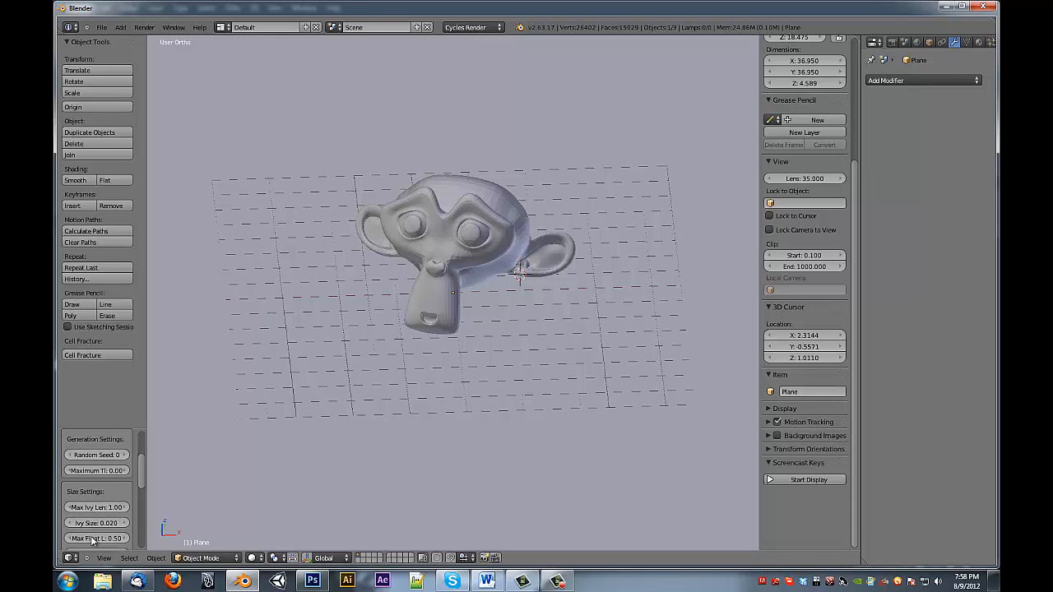
scroll(98, 506, "down", 2)
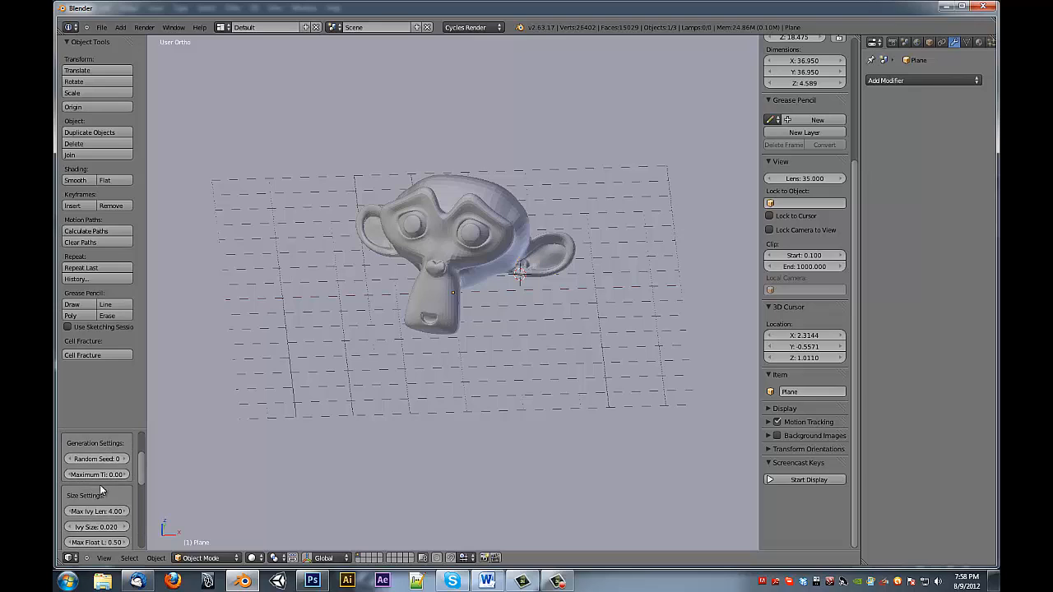
scroll(100, 485, "up", 3)
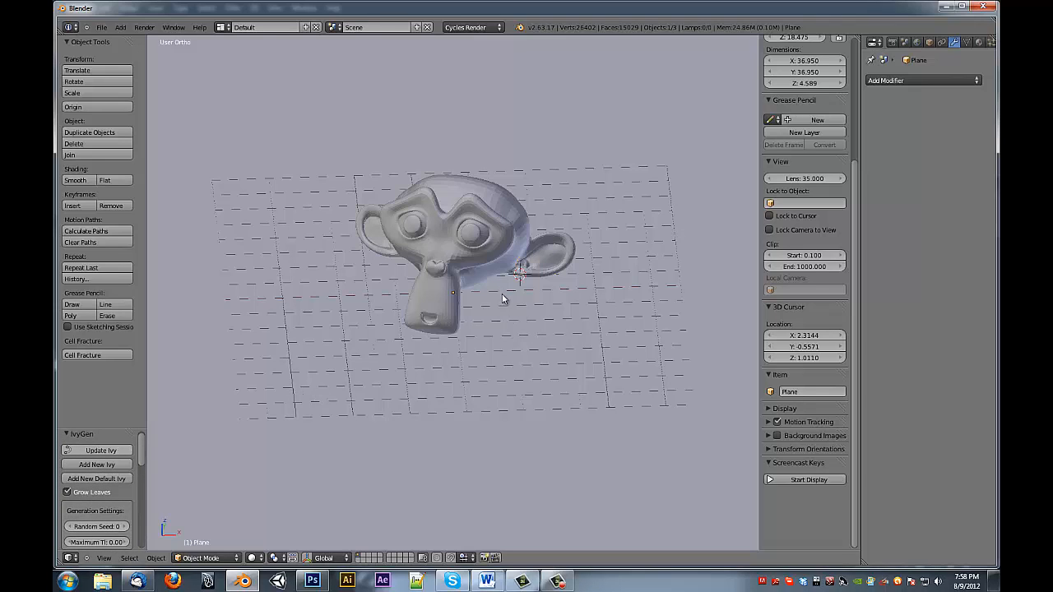
Step: Select the ivy leaf object, enter Edit Mode and randomly select 50% of its geometry
middle_click_drag(507, 333, 460, 341)
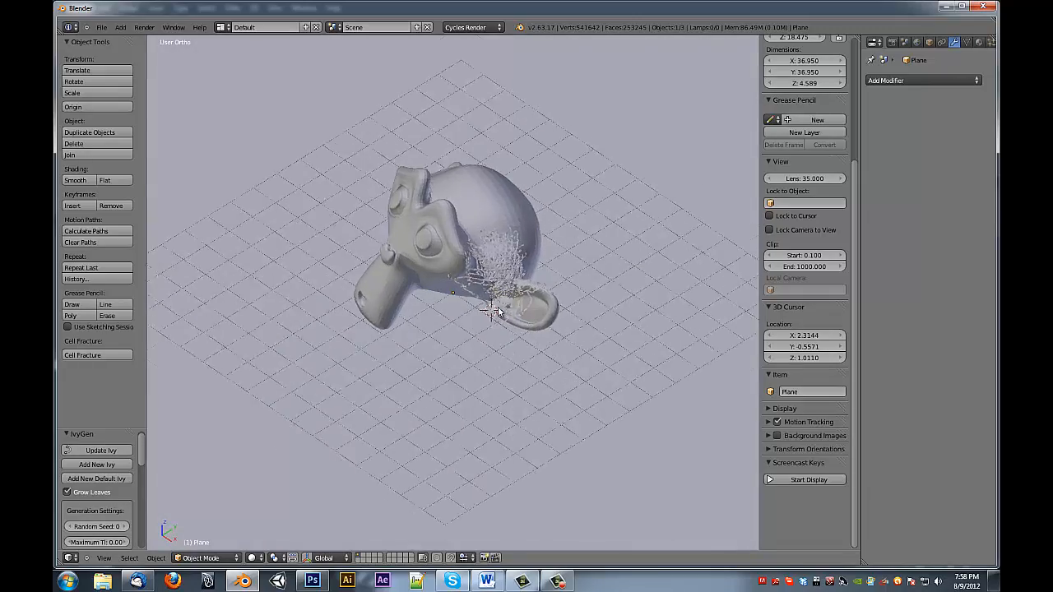
scroll(516, 405, "up", 5)
middle_click_drag(516, 409, 512, 331)
scroll(486, 434, "up", 4)
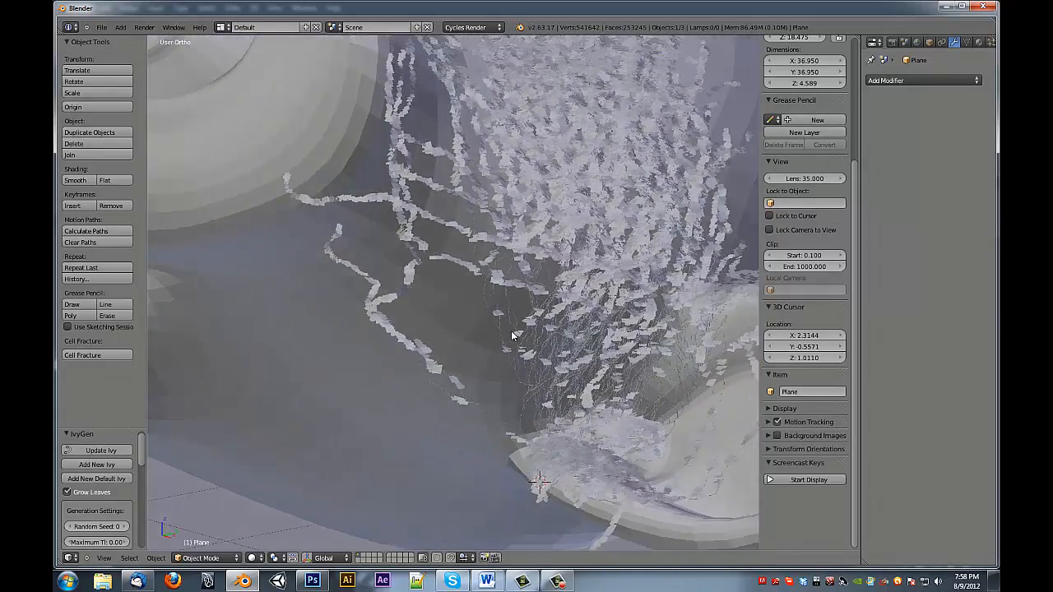
right_click(571, 271)
key("Tab")
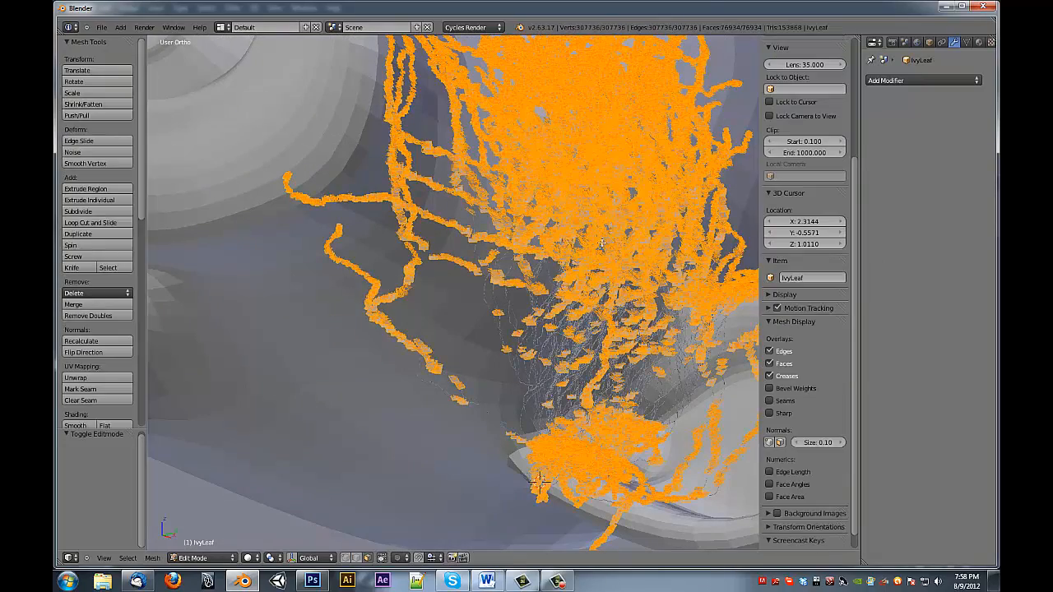
middle_click_drag(601, 243, 519, 303)
key("Tab")
key("Tab")
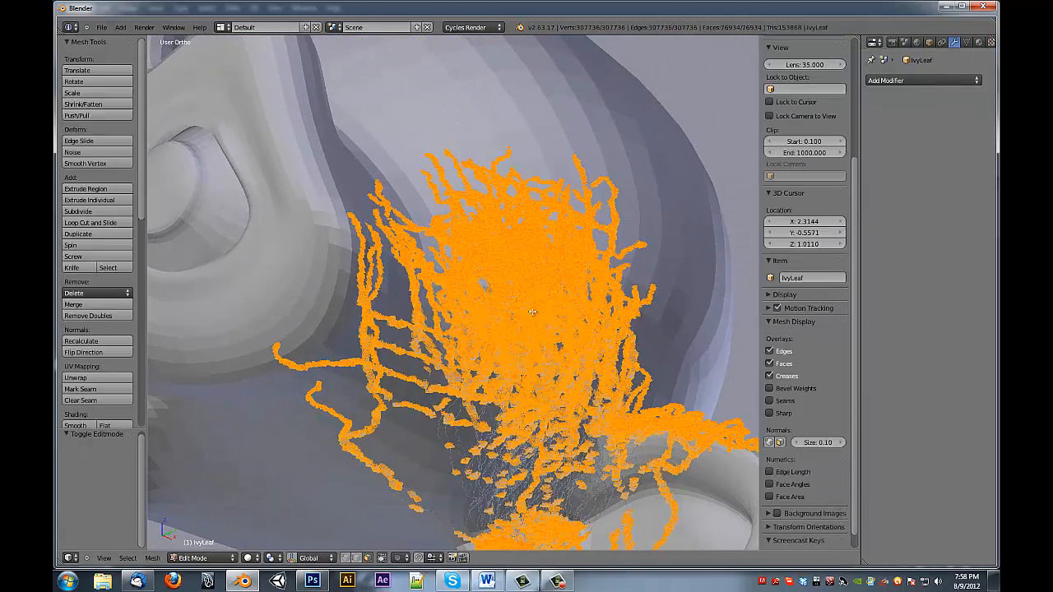
left_click(128, 559)
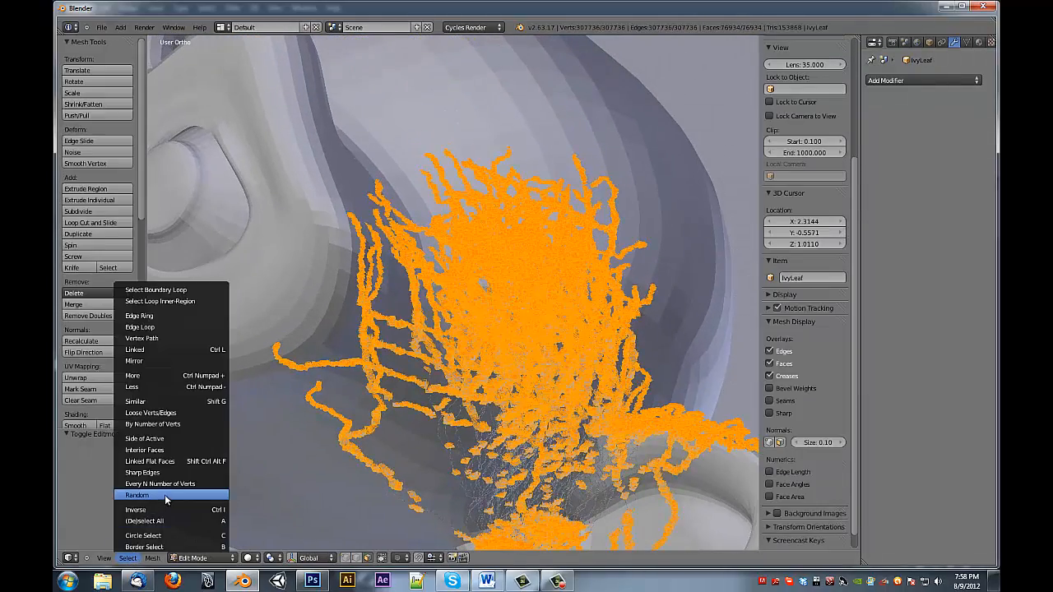
left_click(165, 505)
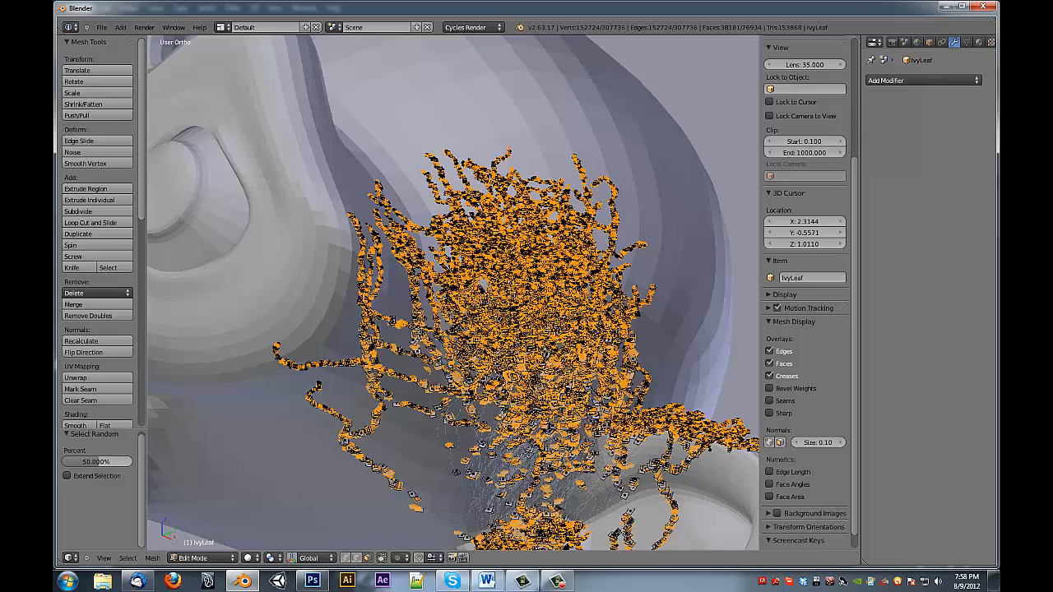
Step: Allow selection through the mesh and use Circle Select to deselect leaves on the outlying branches near the cheek and inside the ear
middle_click_drag(549, 474, 514, 443, "ctrl")
key("c")
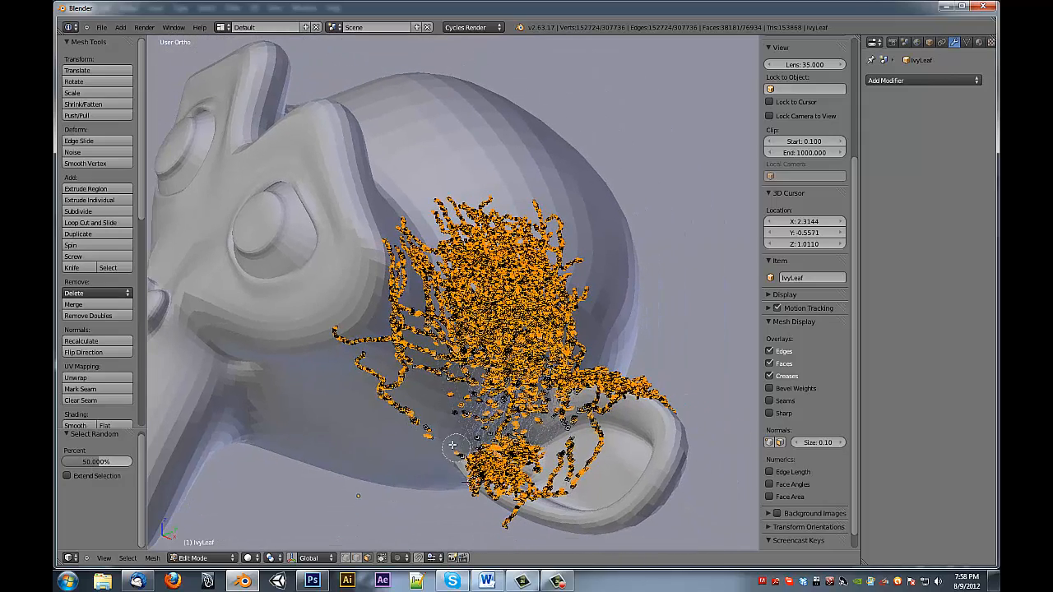
middle_click_drag(430, 436, 359, 374)
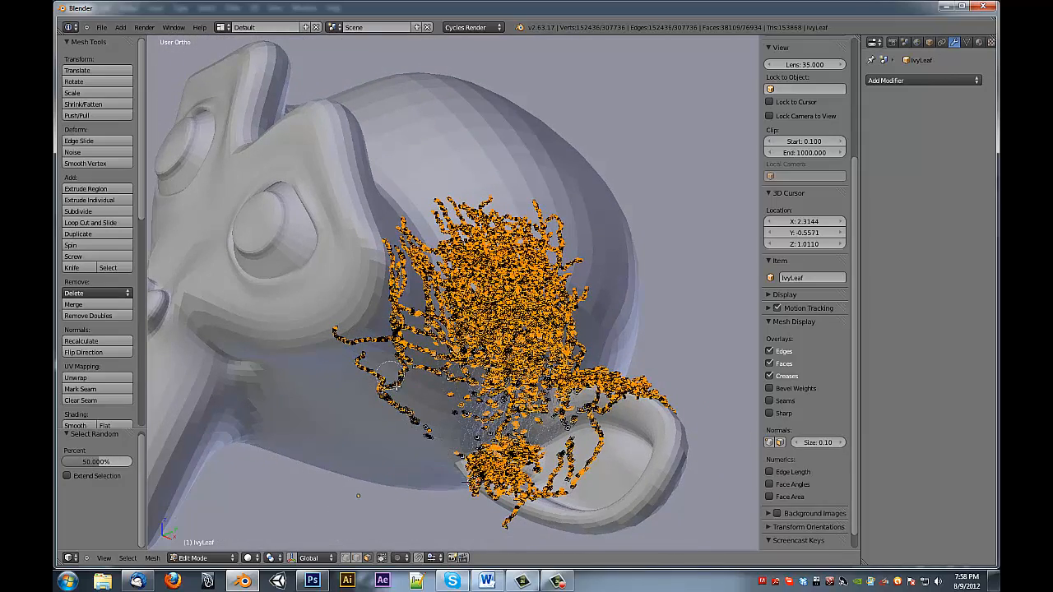
key("z")
key("z")
left_click(381, 559)
mouse_move(365, 355)
middle_mouse_down()
mouse_move(337, 337)
mouse_move(403, 333)
mouse_move(396, 238)
mouse_move(411, 240)
mouse_move(407, 374)
mouse_move(387, 337)
mouse_move(374, 354)
mouse_move(394, 378)
mouse_move(618, 485)
mouse_move(604, 469)
middle_mouse_up()
scroll(382, 344, "down", 8)
left_click(360, 356)
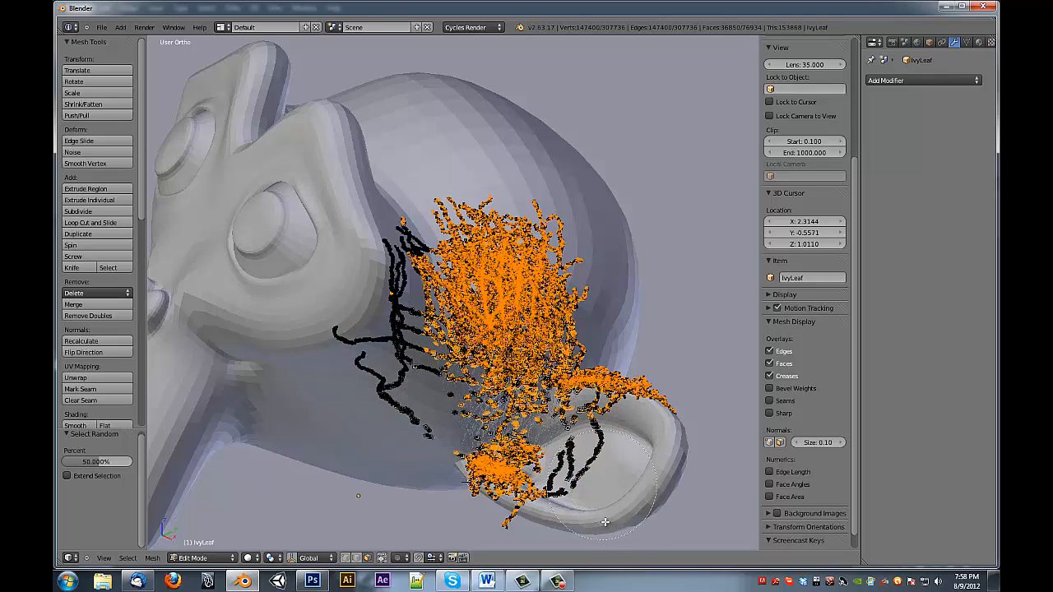
Step: Delete the randomly selected leaf faces and return to Object Mode
key("x")
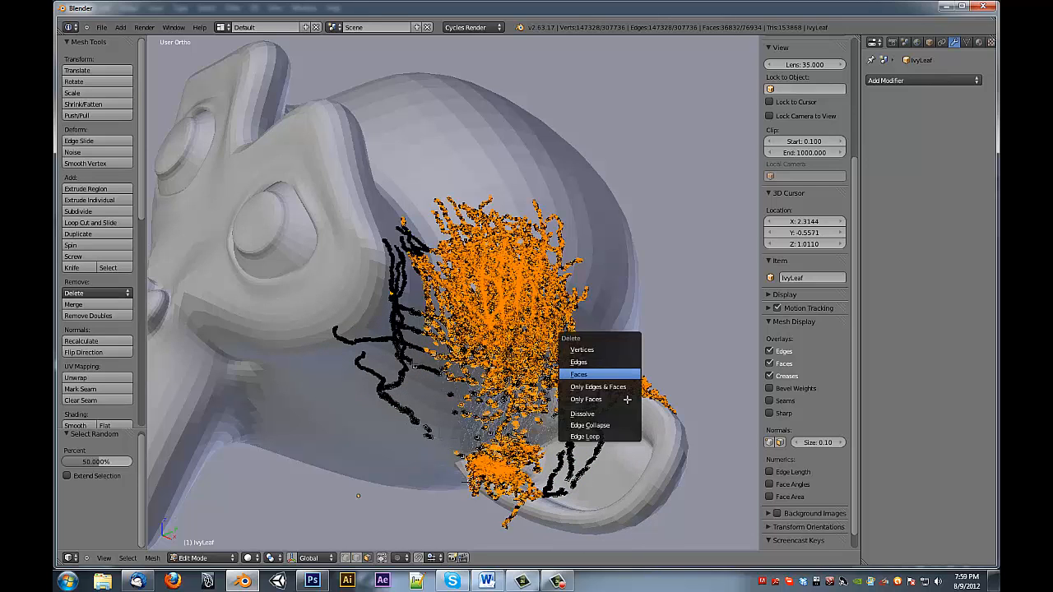
left_click(626, 373)
key("z")
key("z")
key("Tab")
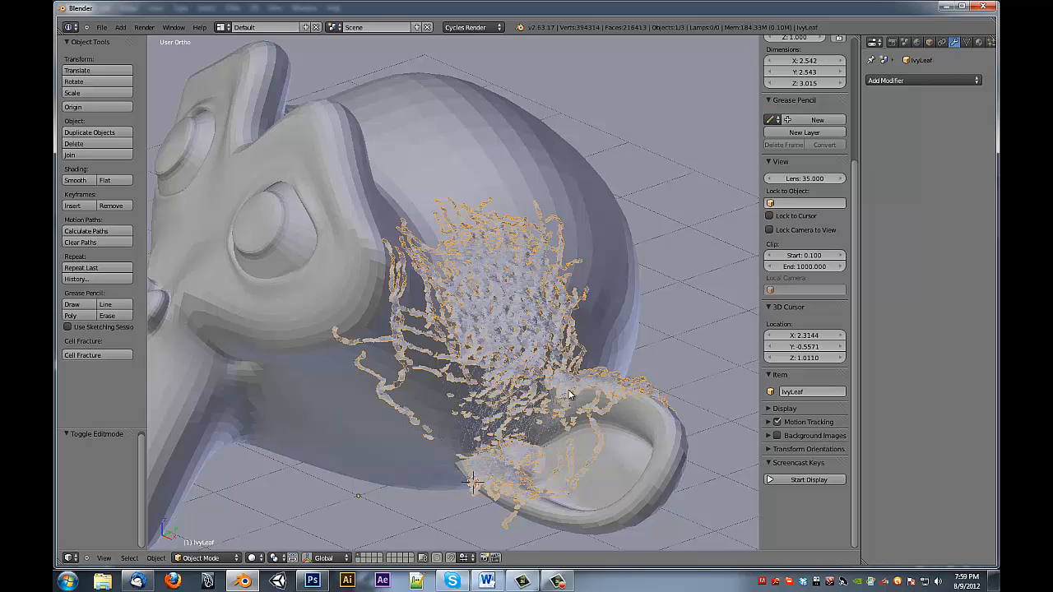
Step: Select all objects and delete them from the scene
key("z")
key("z")
key("a")
key("a")
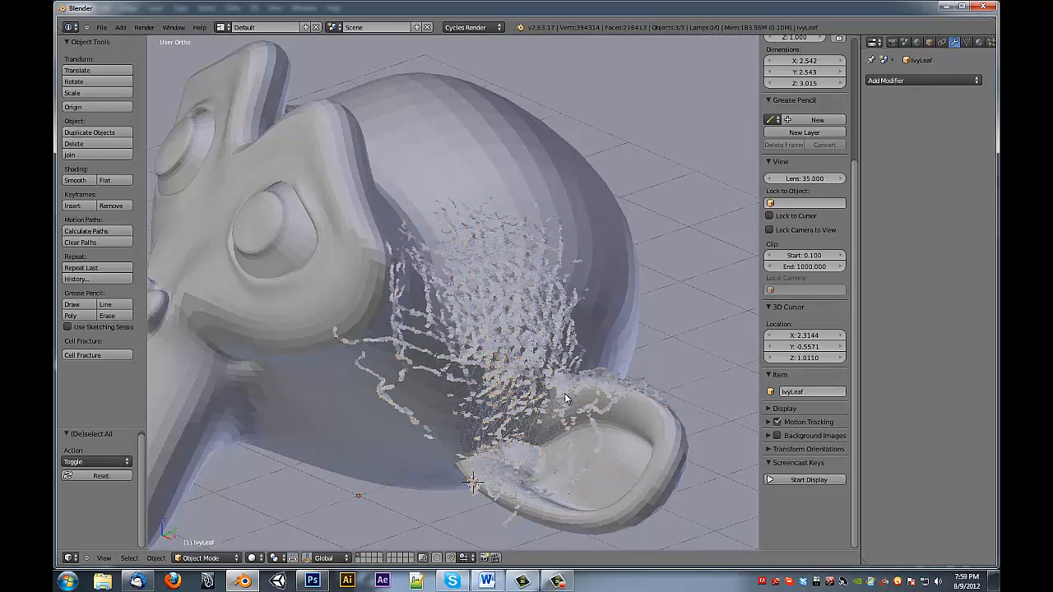
key("x")
left_click(560, 395)
middle_click_drag(582, 464, 599, 349)
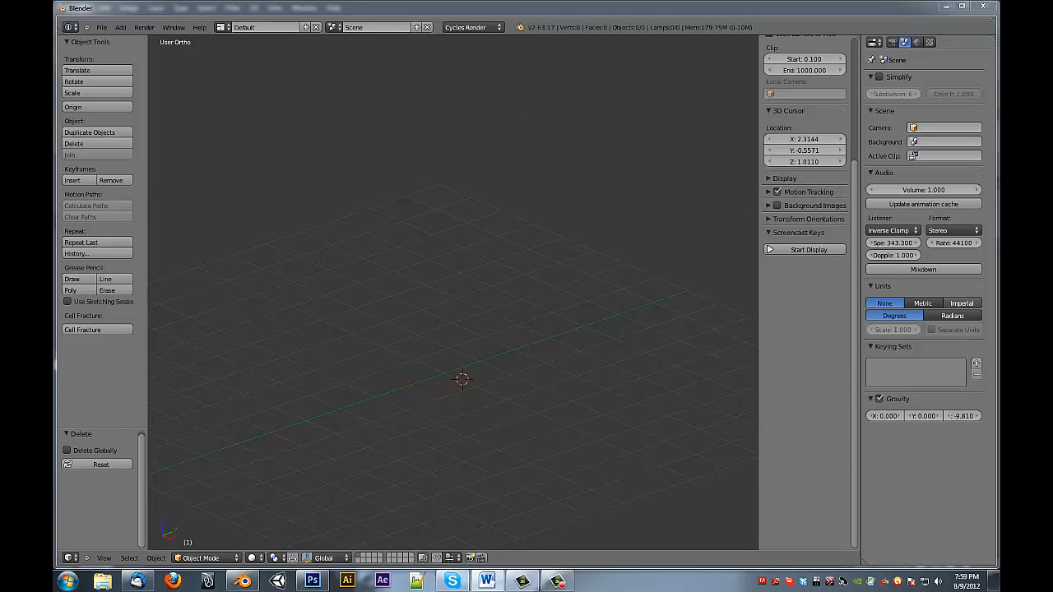
Step: Add a monkey mesh at the world origin, scale it by 3.160 and apply its scale
middle_click_drag(397, 360, 411, 360)
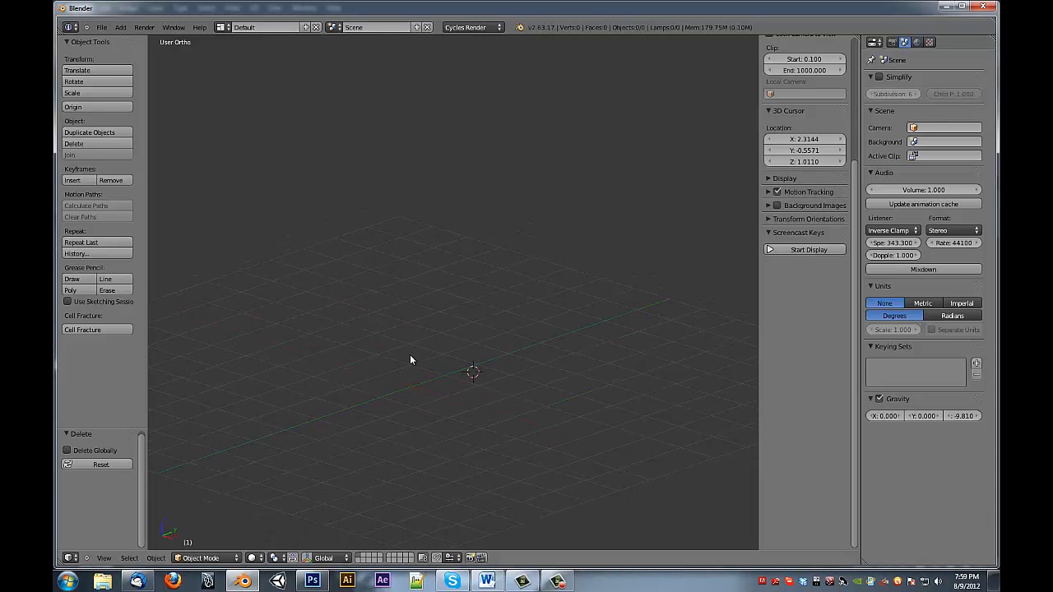
key("shift+a")
mouse_move(416, 350)
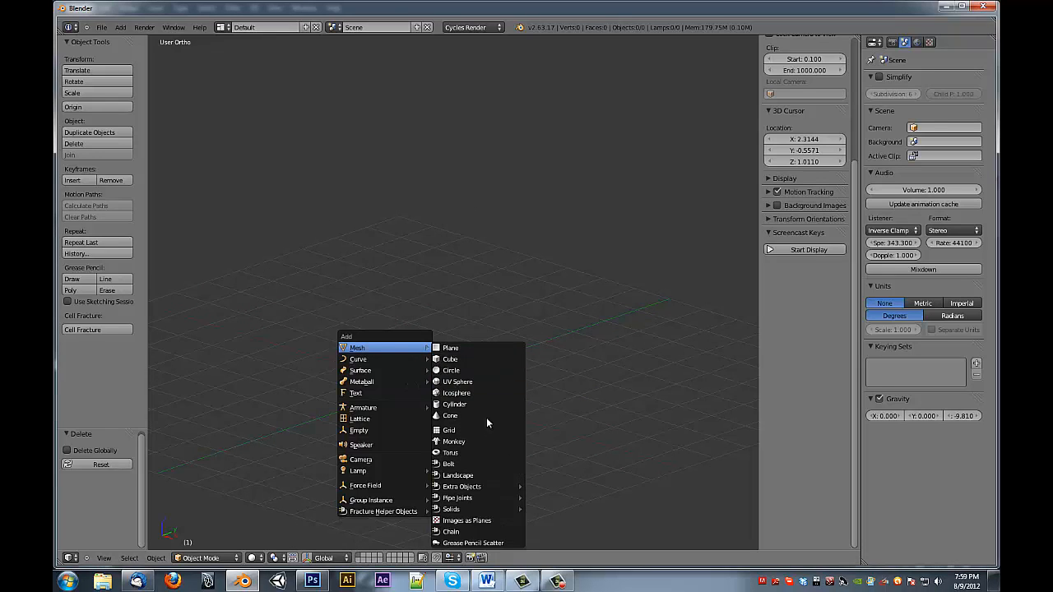
left_click(487, 442)
key("s")
left_click(473, 395)
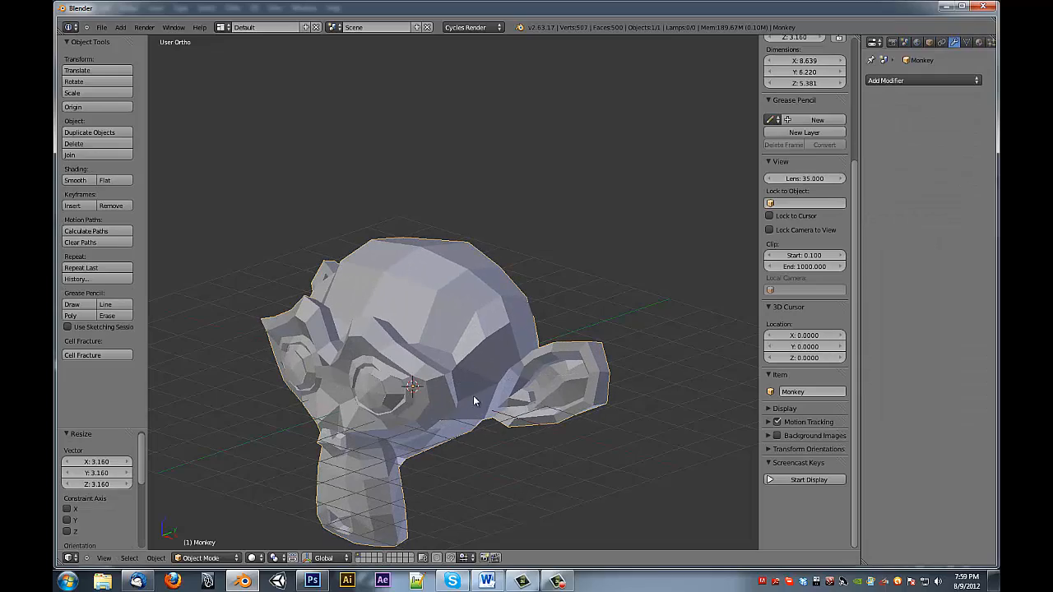
key("ctrl+a")
left_click(484, 395)
Step: In Edit Mode, select one vertex on the monkey's brow with selection limited to visible geometry and extend it to all linked geometry
key("Tab")
key("a")
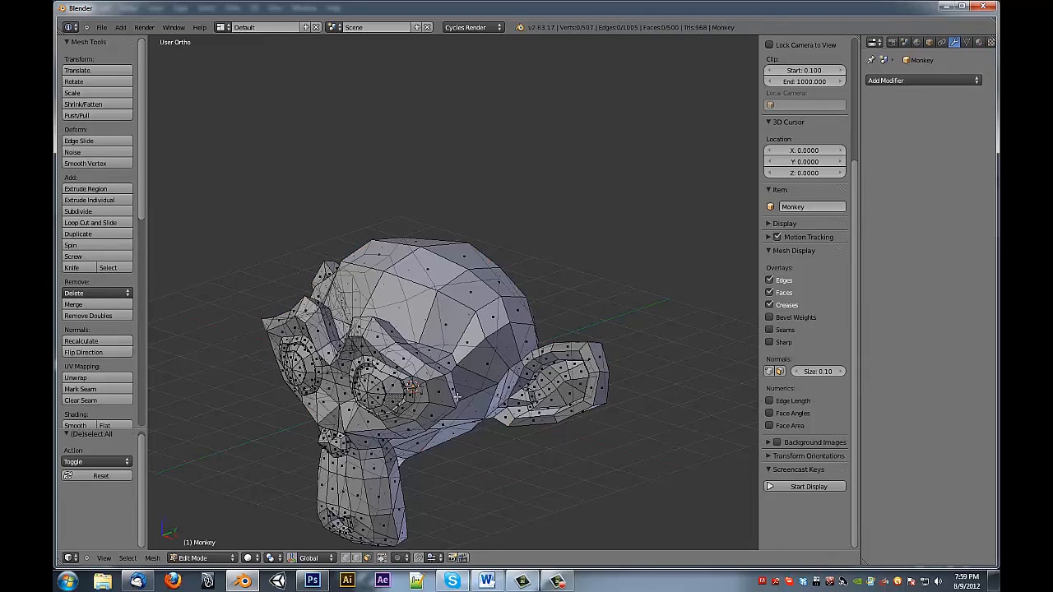
mouse_move(484, 395)
middle_mouse_down()
mouse_move(486, 383)
mouse_move(461, 385)
mouse_move(468, 358)
mouse_move(479, 393)
middle_mouse_up()
scroll(479, 394, "up", 2)
key("ctrl+Tab")
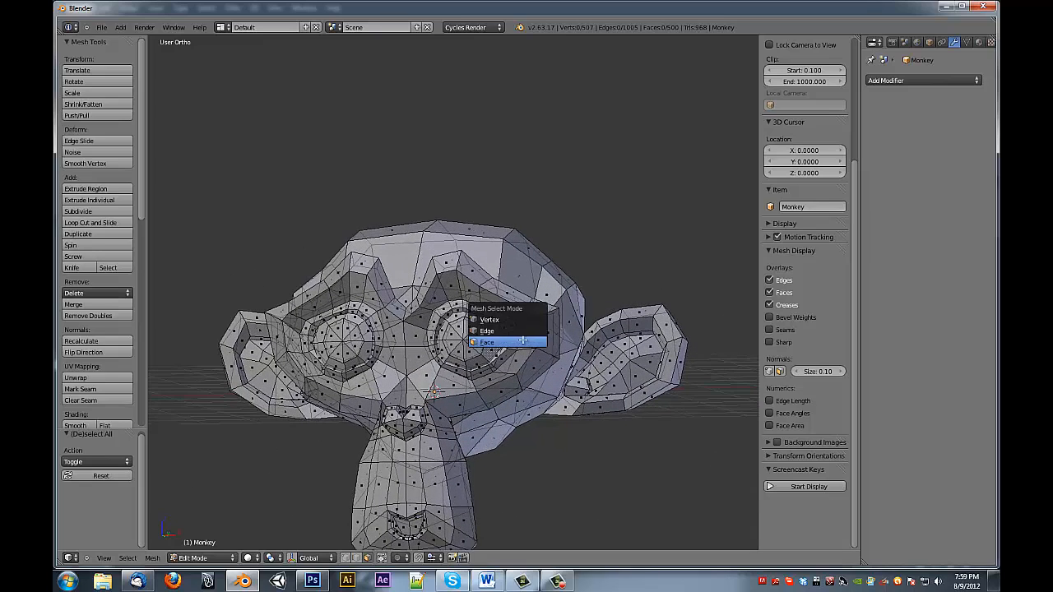
left_click(521, 321)
right_click(529, 297)
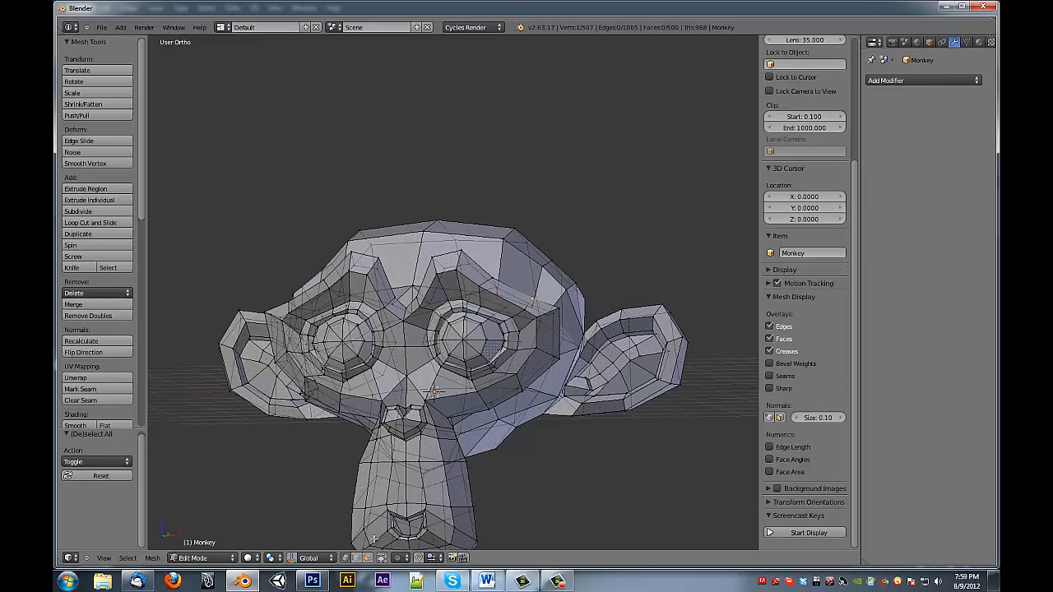
left_click(381, 560)
middle_click_drag(497, 347, 492, 352)
key("ctrl+l")
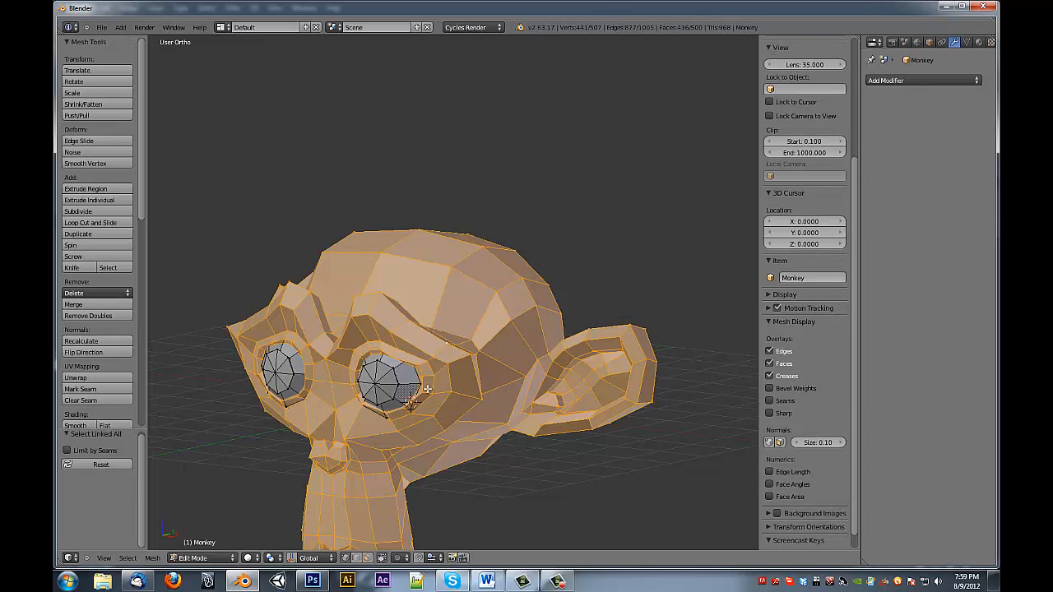
Step: Clear the selection, select the head's linked geometry under the pointer and deselect that linked geometry again
key("a")
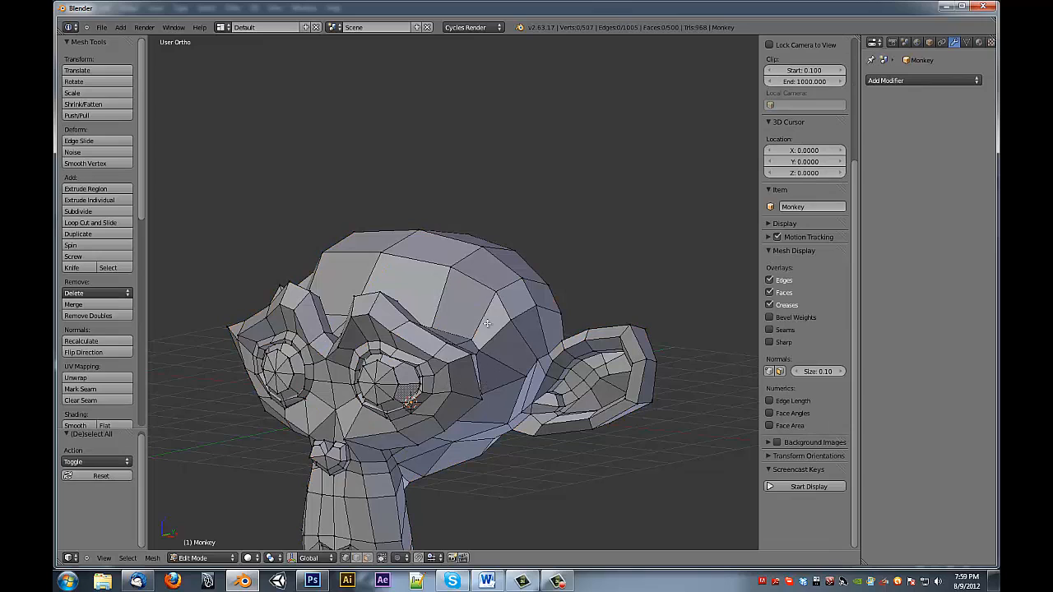
key("l")
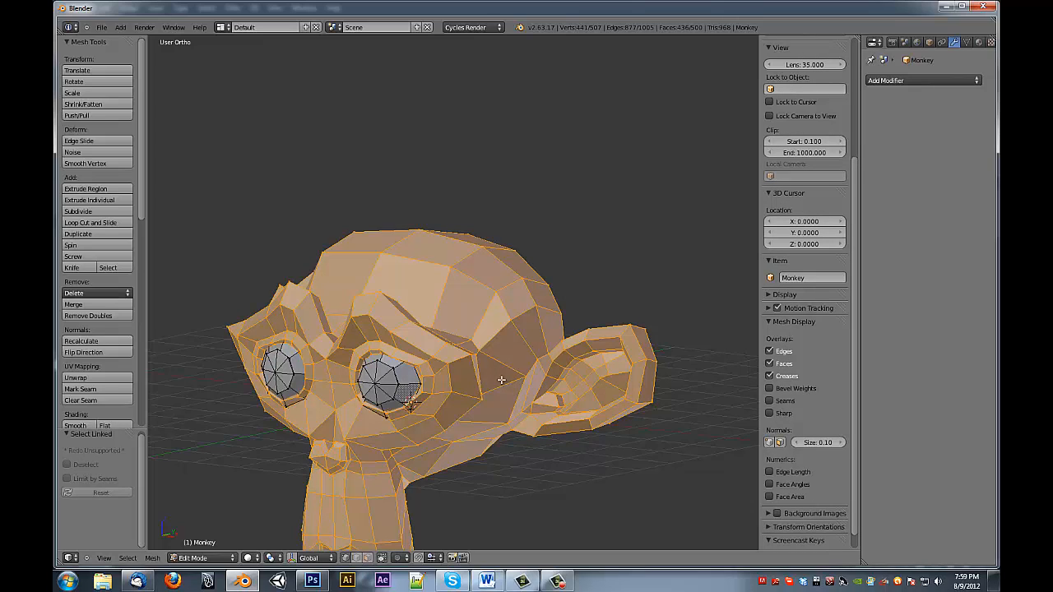
key("shift+l")
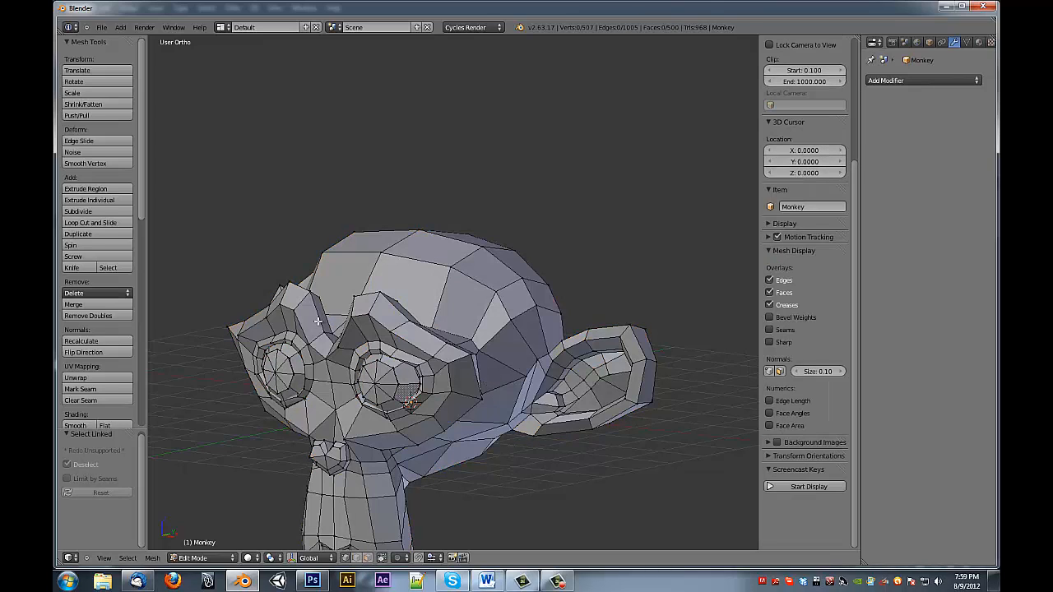
Step: Select the whole monkey mesh and deselect the head's linked geometry so that only the eyes stay selected
key("a")
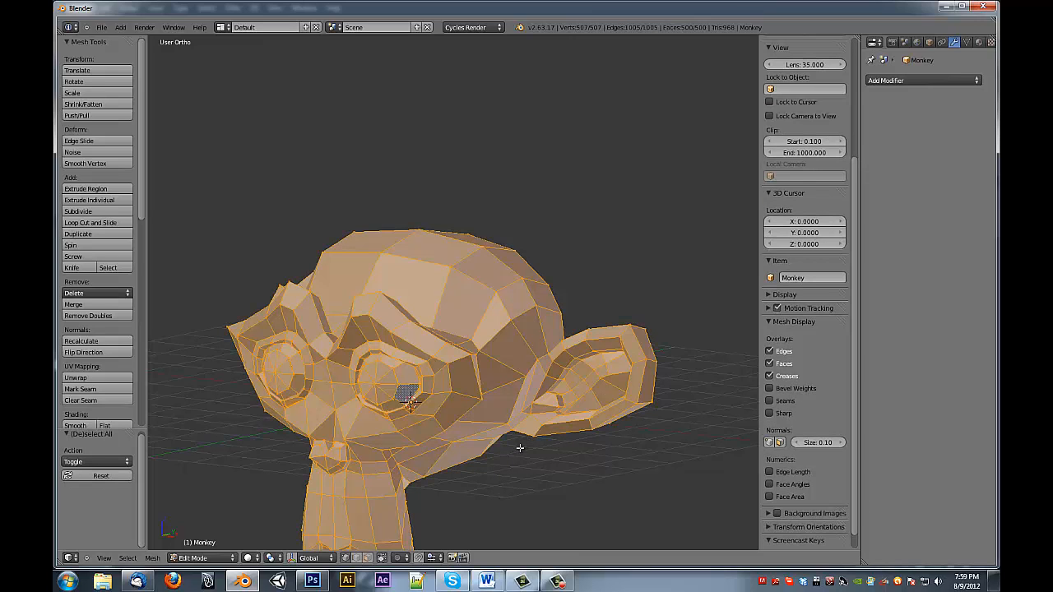
key("ctrl+l")
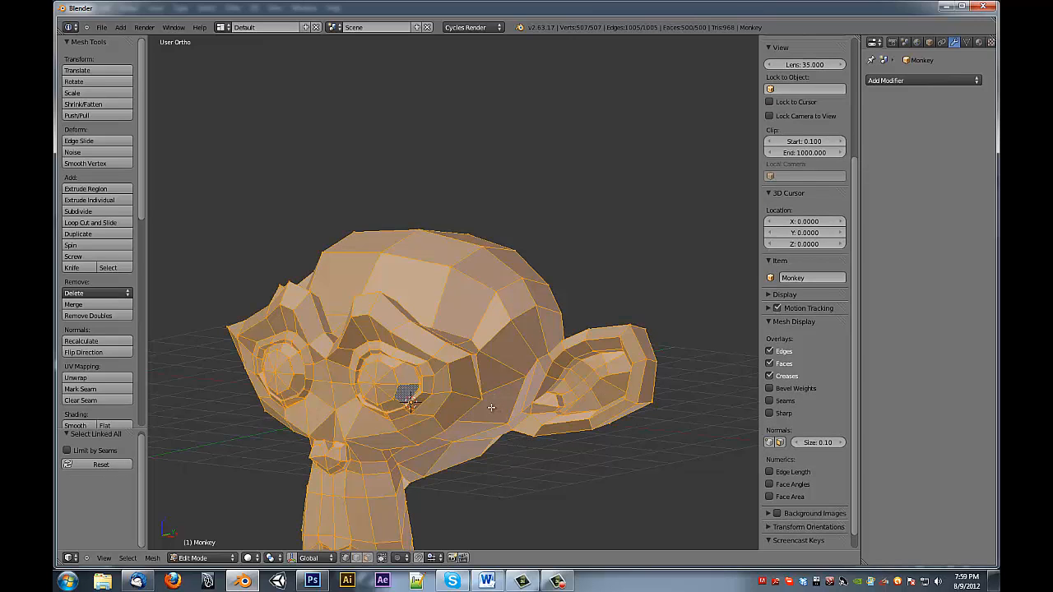
key("shift+l")
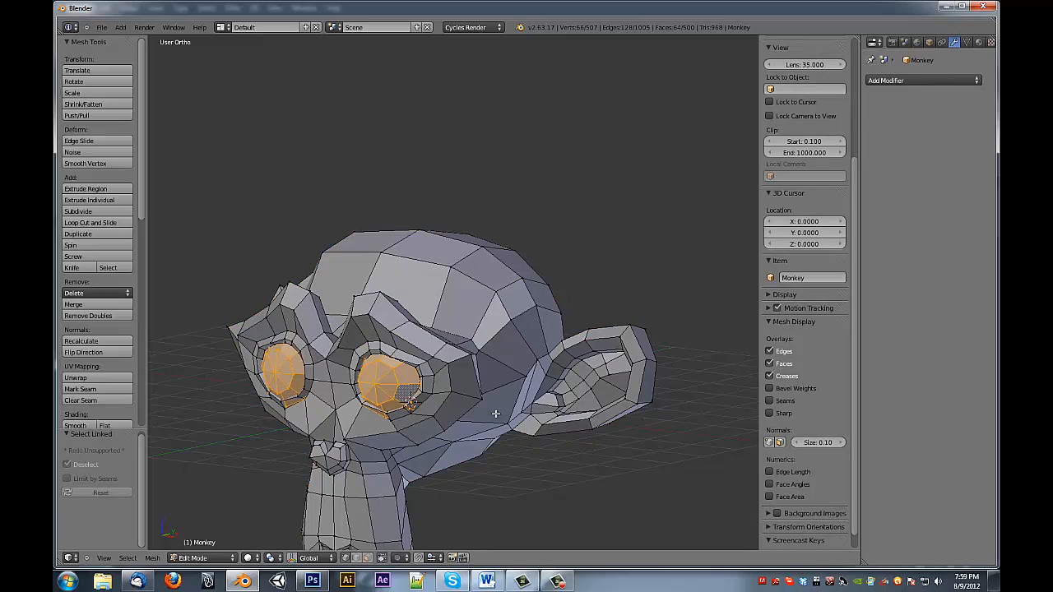
Step: Delete the faces of both eyes and return to Object Mode
middle_click_drag(410, 404, 586, 354)
key("x")
left_click(585, 349)
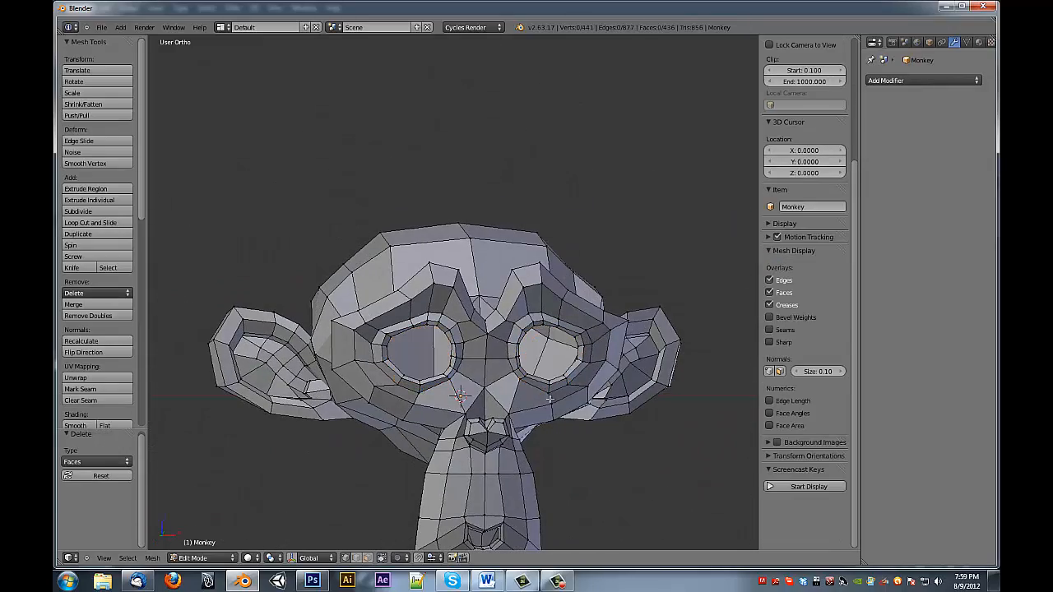
middle_click_drag(551, 398, 482, 447)
key("Tab")
scroll(527, 358, "down", 3)
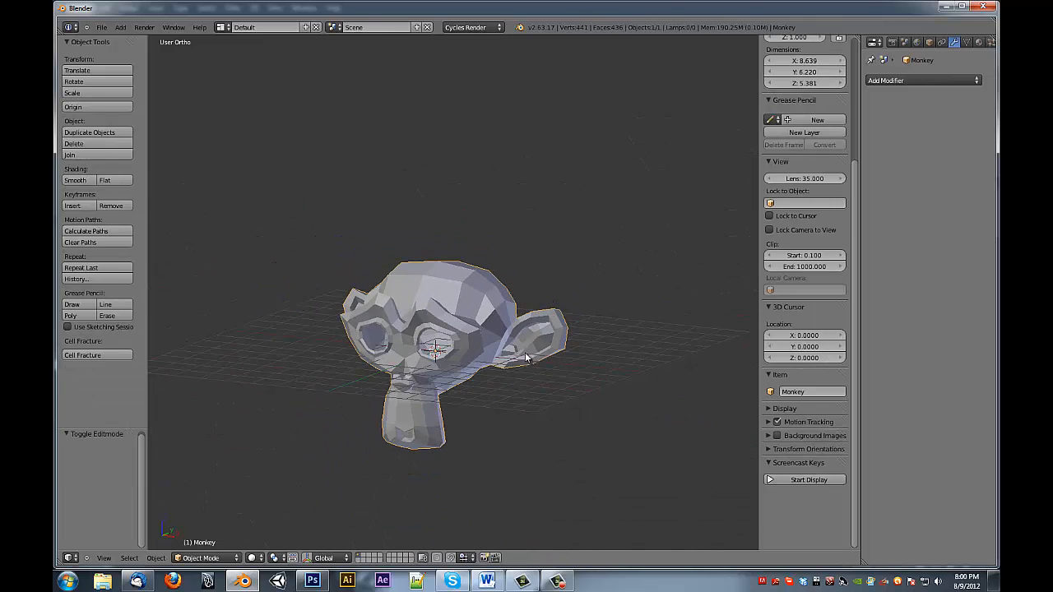
Step: Delete the edited monkey object and add a new monkey mesh at the 3D cursor
key("x")
left_click(520, 423)
key("shift+a")
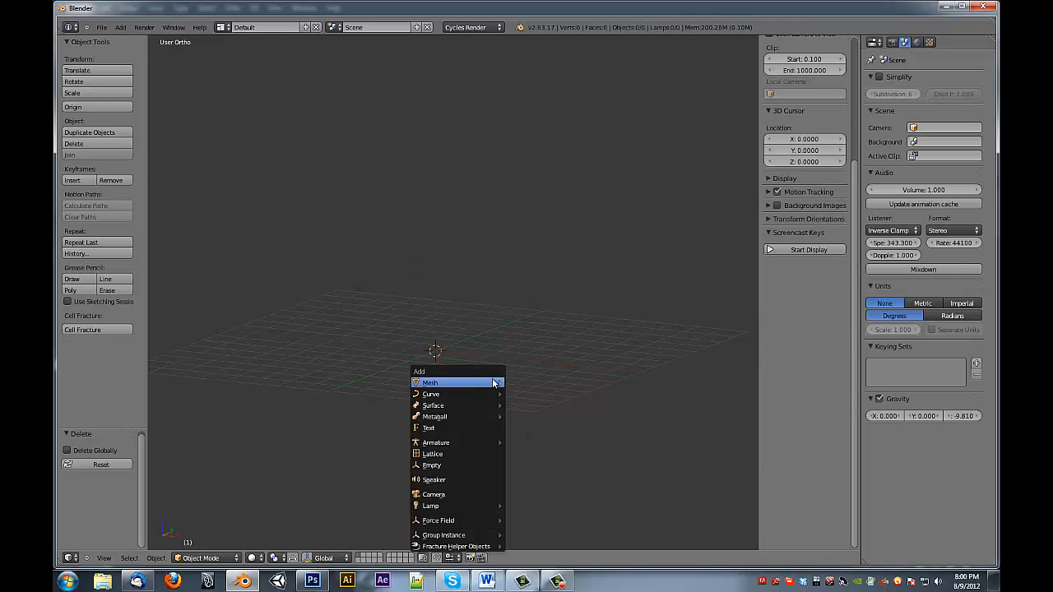
mouse_move(485, 382)
left_click(535, 280)
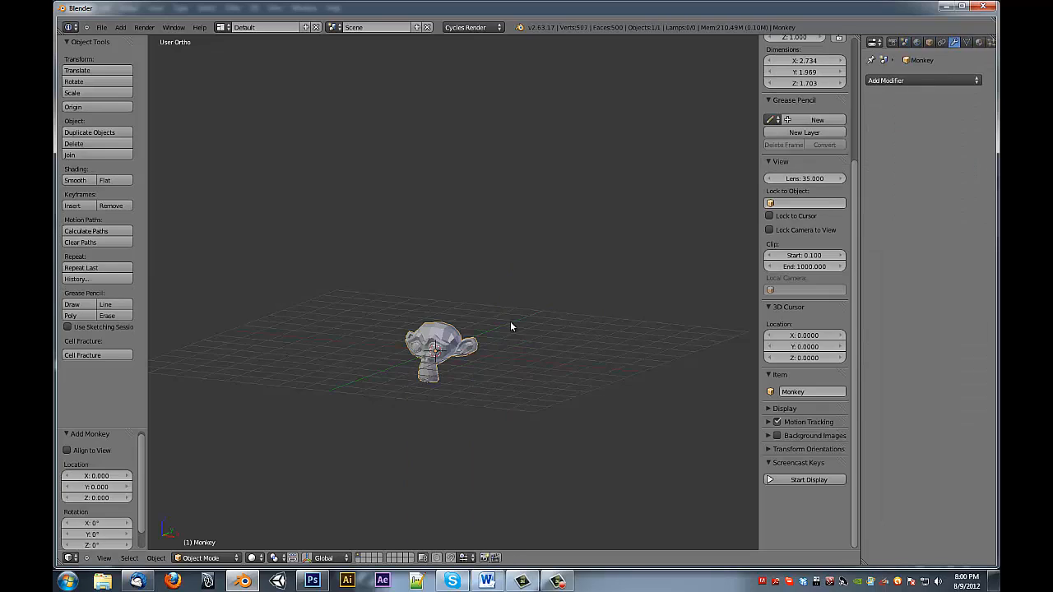
Step: Duplicate the monkey repeatedly, scattering 26 copies at various places around the grid
middle_click_drag(509, 326, 458, 387)
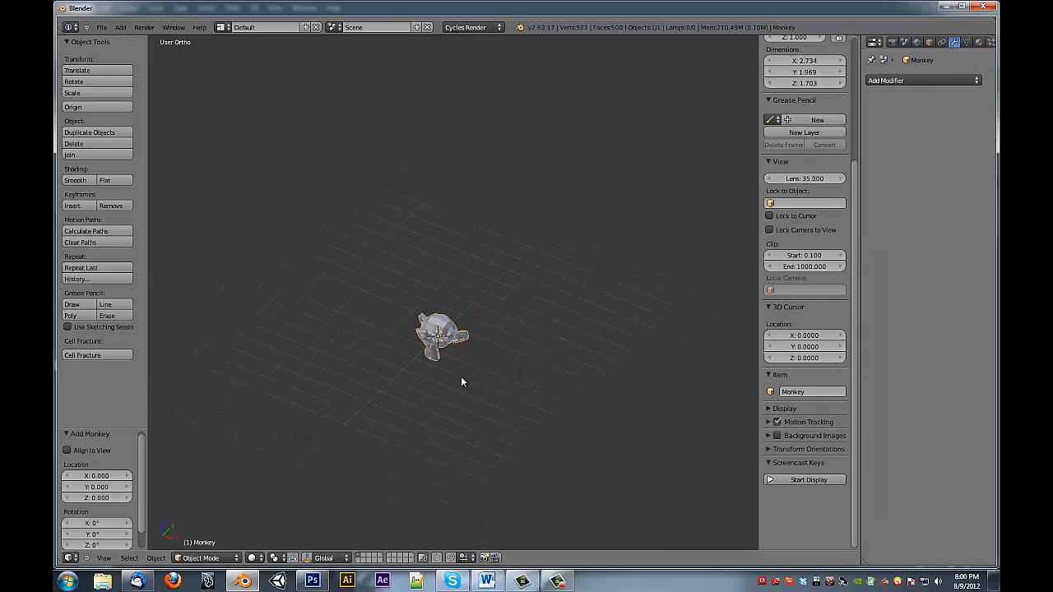
key("shift+d")
left_click(530, 319)
key("shift+d")
left_click(357, 296)
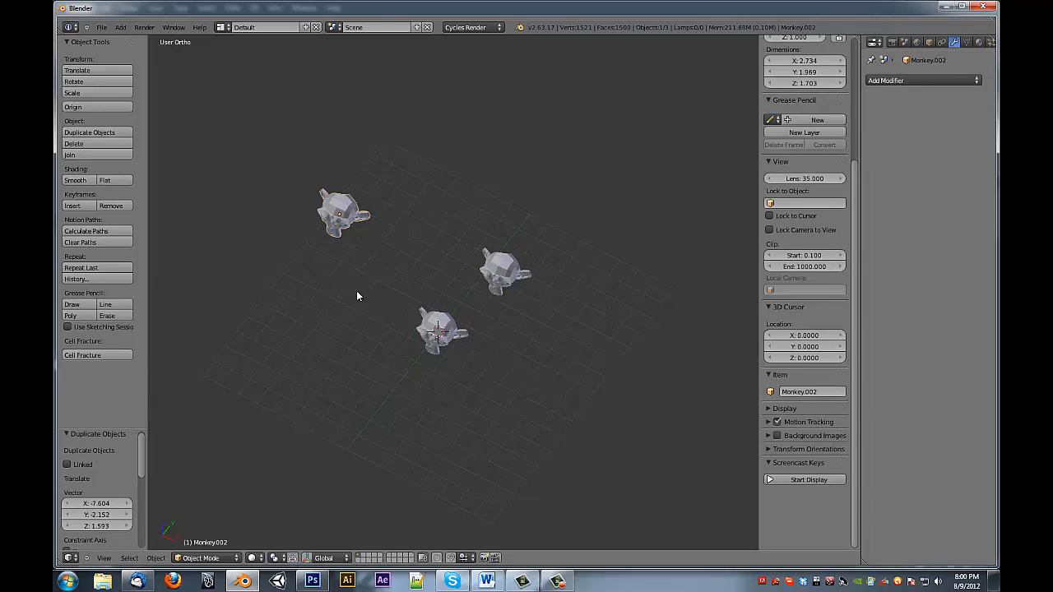
key("shift+d")
left_click(349, 322)
key("shift+d")
left_click(392, 481)
left_click(533, 327)
key("shift+d")
left_click(679, 218)
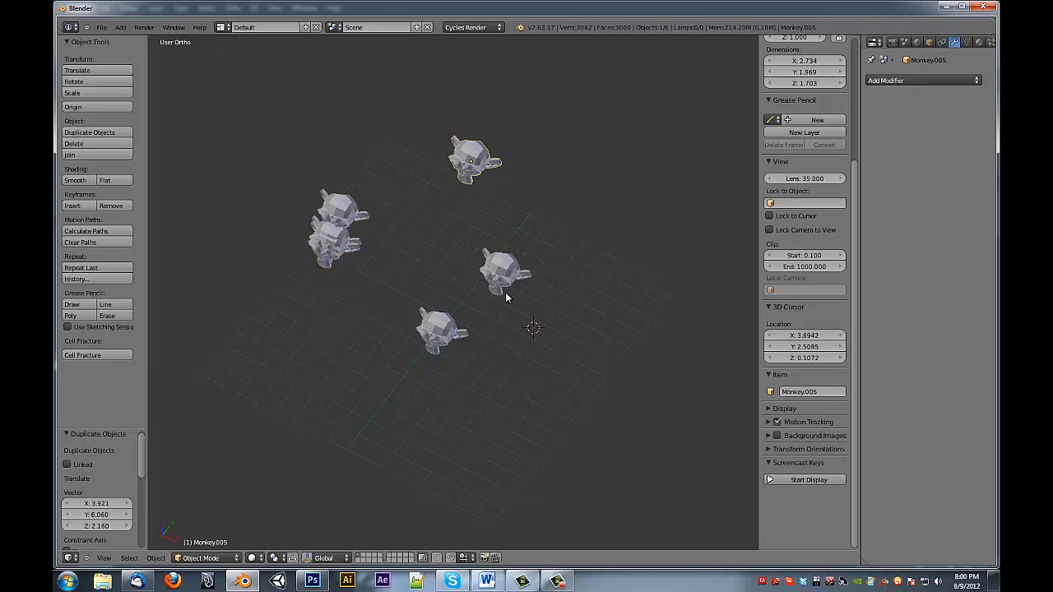
key("shift+d")
left_click(401, 430)
key("shift+d")
left_click(223, 477)
key("shift+d")
left_click(587, 164)
key("shift+d")
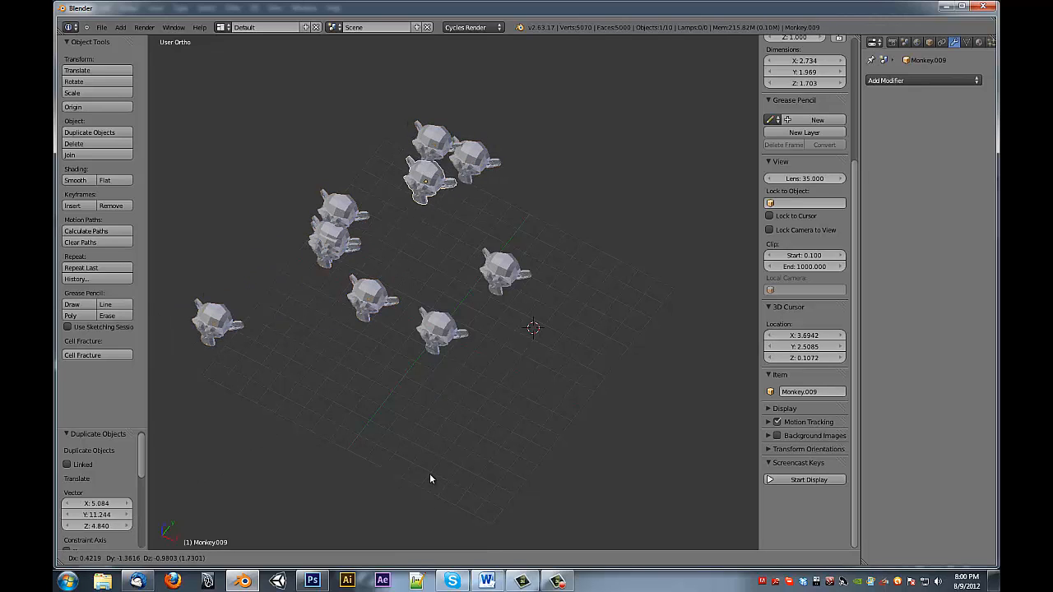
left_click(468, 290)
key("shift+d")
left_click(439, 395)
key("shift+d")
left_click(387, 267)
key("shift+d")
left_click(514, 244)
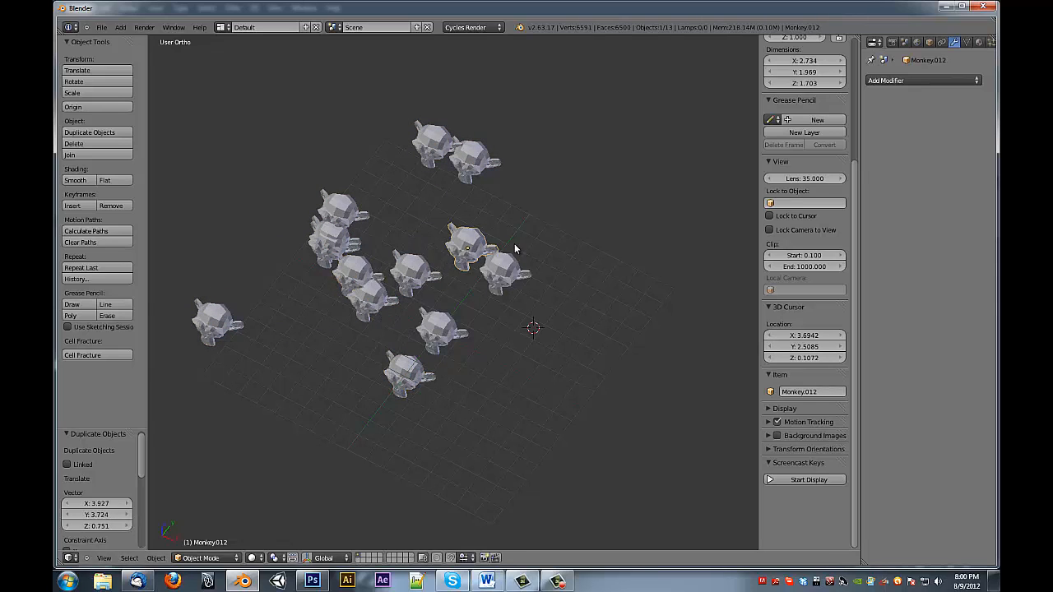
key("shift+d")
left_click(466, 396)
key("shift+d")
left_click(350, 361)
key("shift+d")
left_click(500, 302)
key("shift+d")
left_click(505, 412)
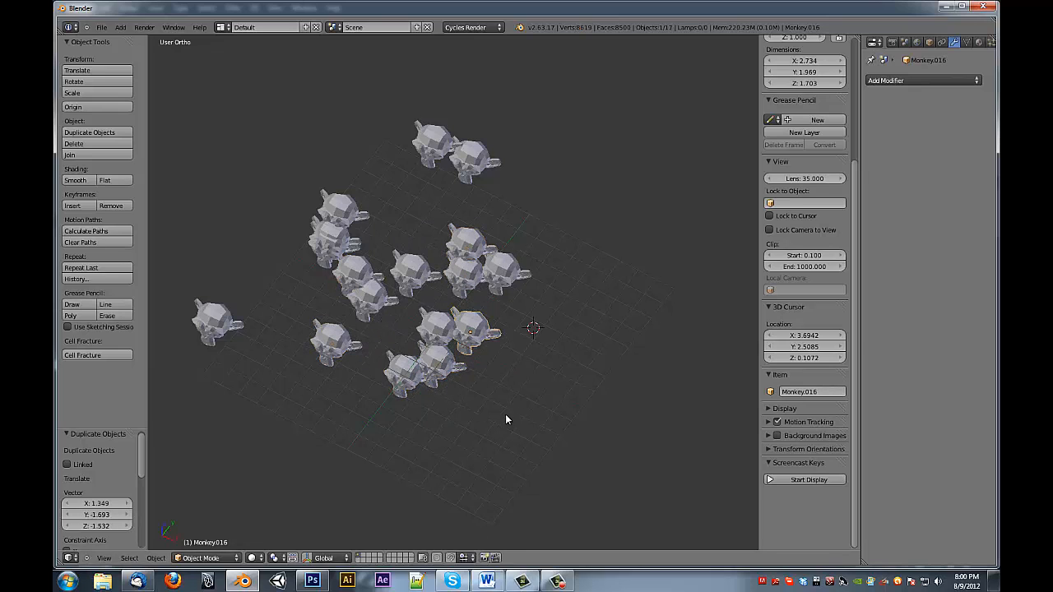
key("shift+d")
left_click(363, 397)
key("shift+d")
left_click(409, 279)
key("shift+d")
left_click(473, 467)
key("shift+d")
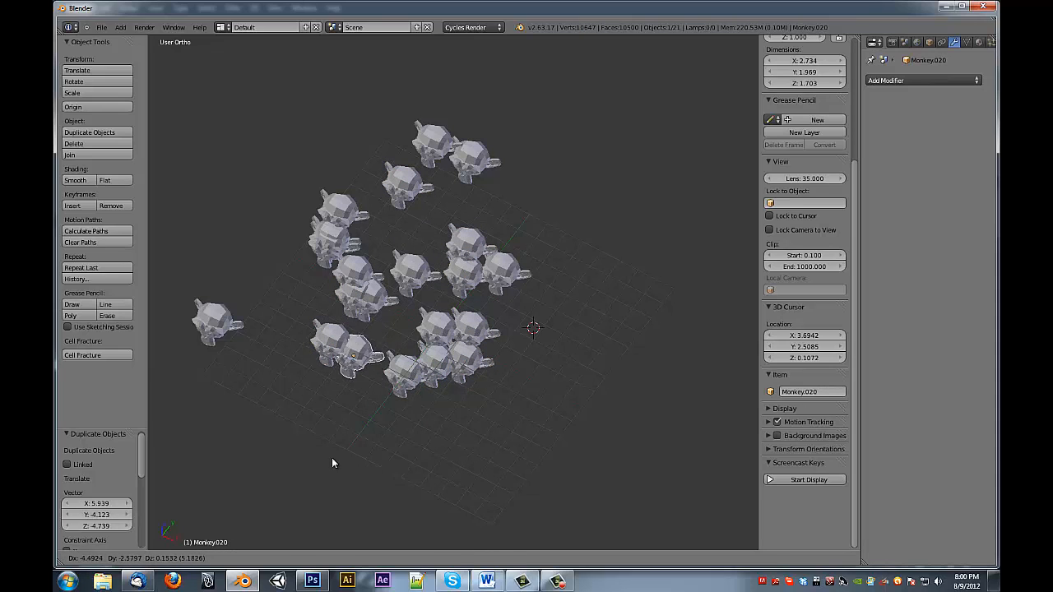
left_click(309, 457)
key("shift+d")
left_click(439, 418)
key("shift+d")
left_click(447, 414)
key("shift+d")
left_click(572, 359)
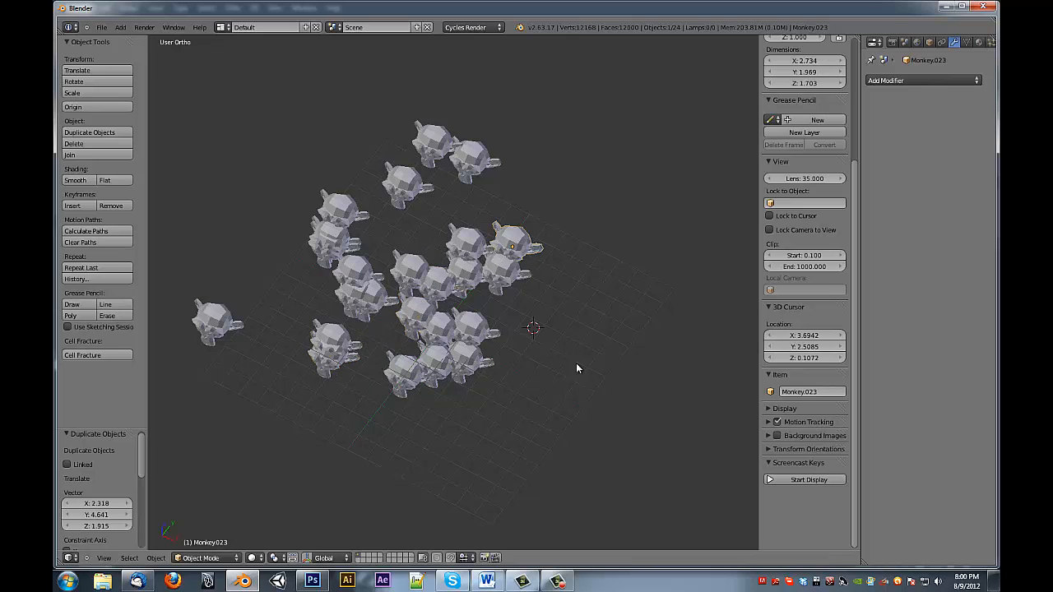
key("shift+d")
left_click(602, 477)
key("shift+d")
left_click(460, 492)
key("shift+d")
left_click(326, 539)
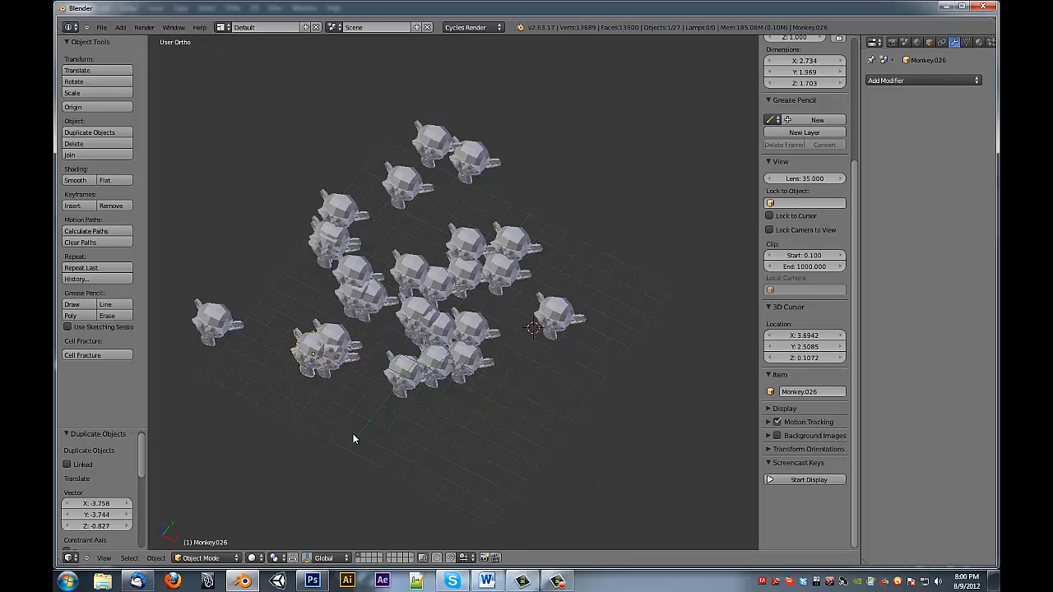
key("shift+a")
mouse_move(359, 392)
left_click(398, 390)
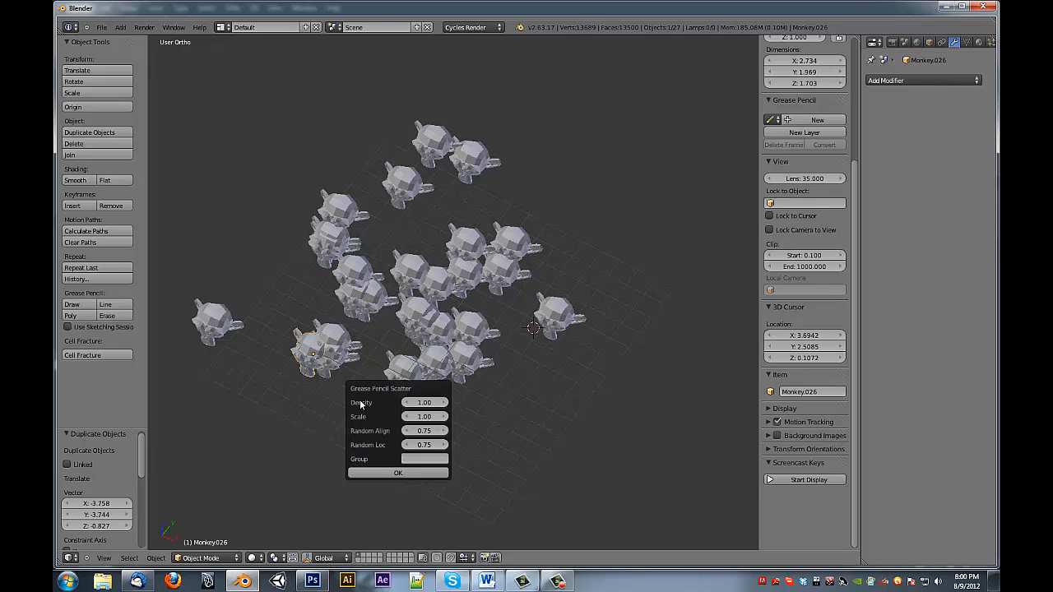
Step: Add a cube mesh at the 3D cursor beside the scattered monkeys
key("shift+a")
mouse_move(380, 374)
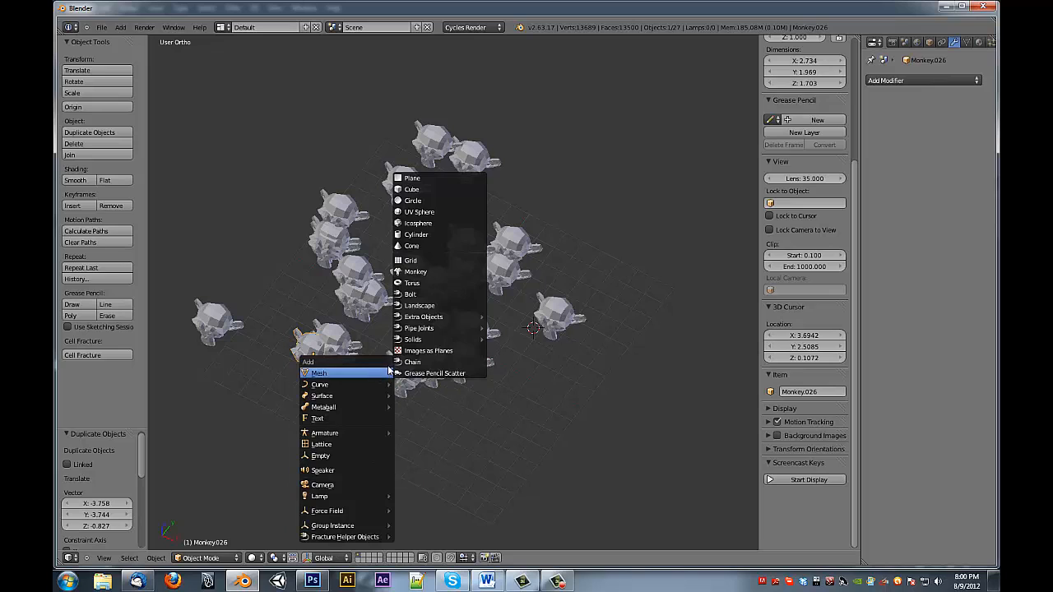
left_click(415, 189)
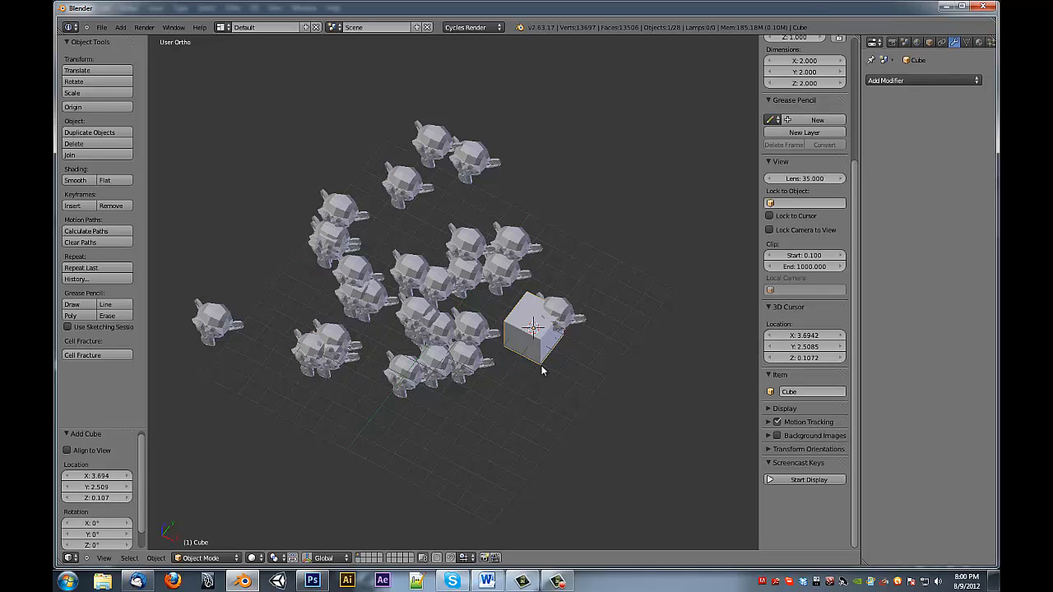
Step: Duplicate the cube repeatedly, scattering 14 copies among the monkeys
left_click(436, 343)
key("shift+d")
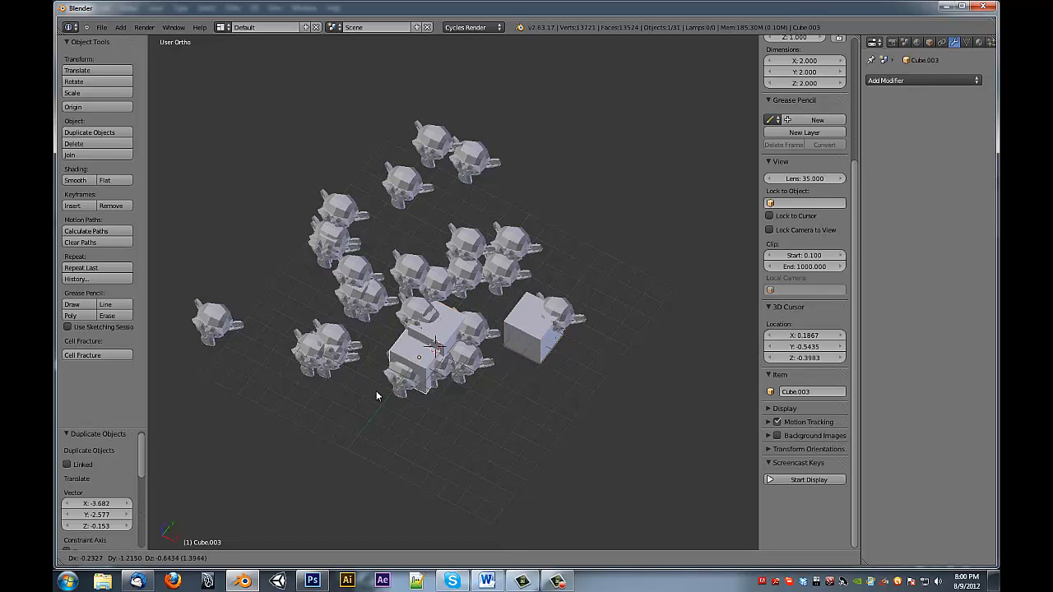
left_click(337, 444)
key("shift+d")
left_click(350, 333)
key("shift+d")
left_click(411, 255)
key("shift+d")
left_click(370, 327)
key("shift+d")
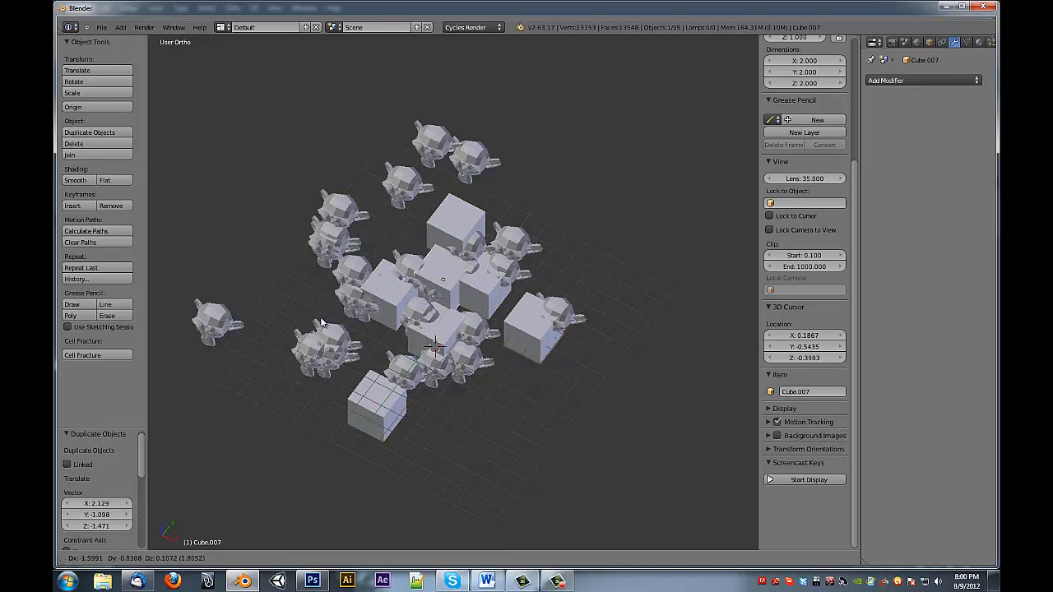
left_click(211, 349)
key("shift+d")
left_click(385, 503)
key("shift+d")
left_click(388, 209)
key("shift+d")
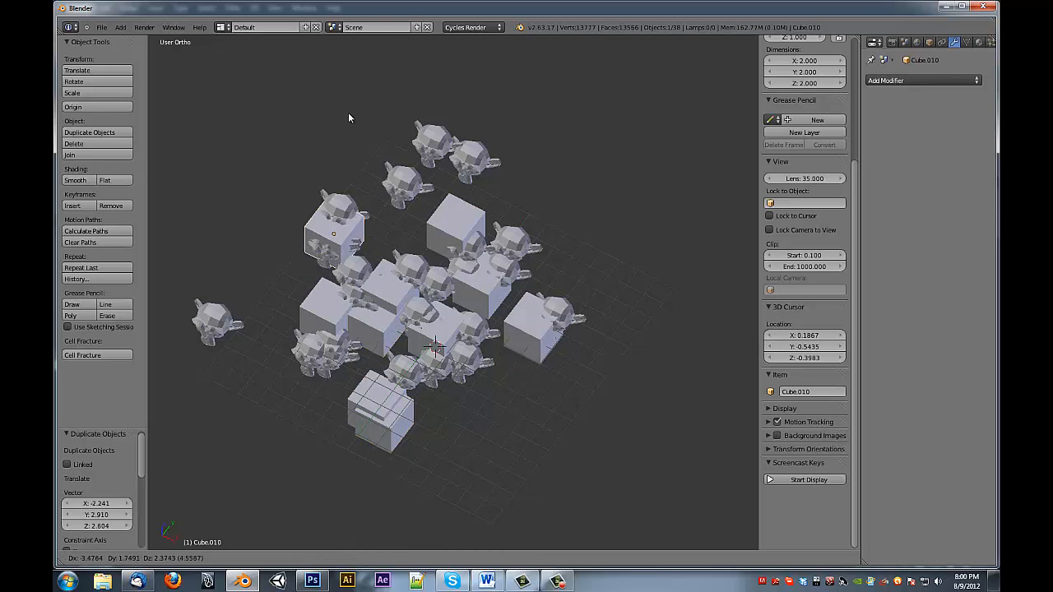
left_click(352, 117)
key("shift+d")
left_click(492, 156)
key("shift+d")
left_click(432, 414)
key("shift+d")
left_click(572, 468)
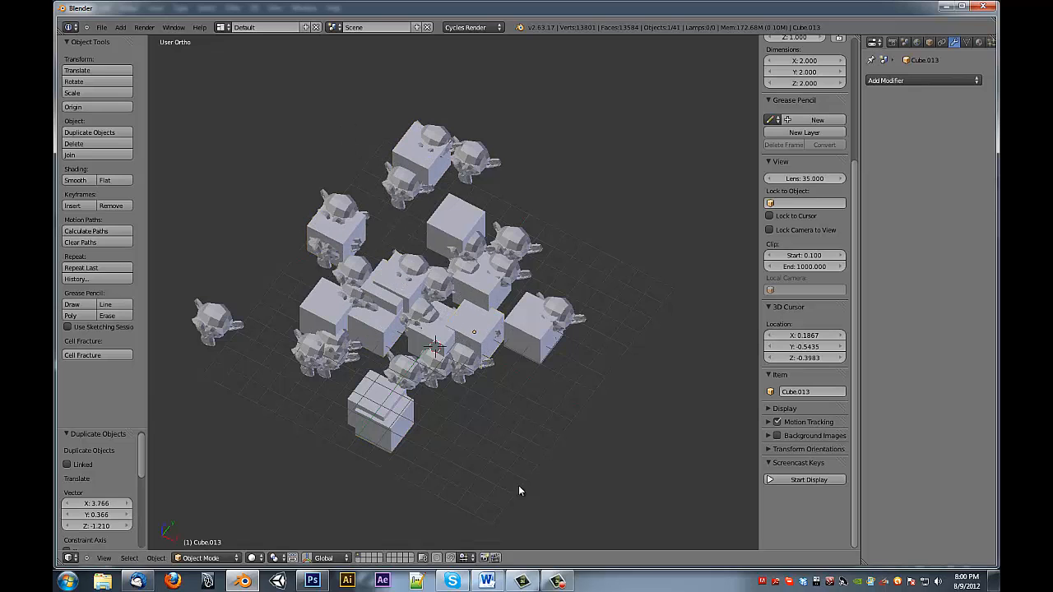
key("shift+d")
left_click(479, 519)
Step: Deselect everything and select all monkeys by name with the Select Pattern command, using the pattern *key*
middle_click_drag(465, 364, 453, 400)
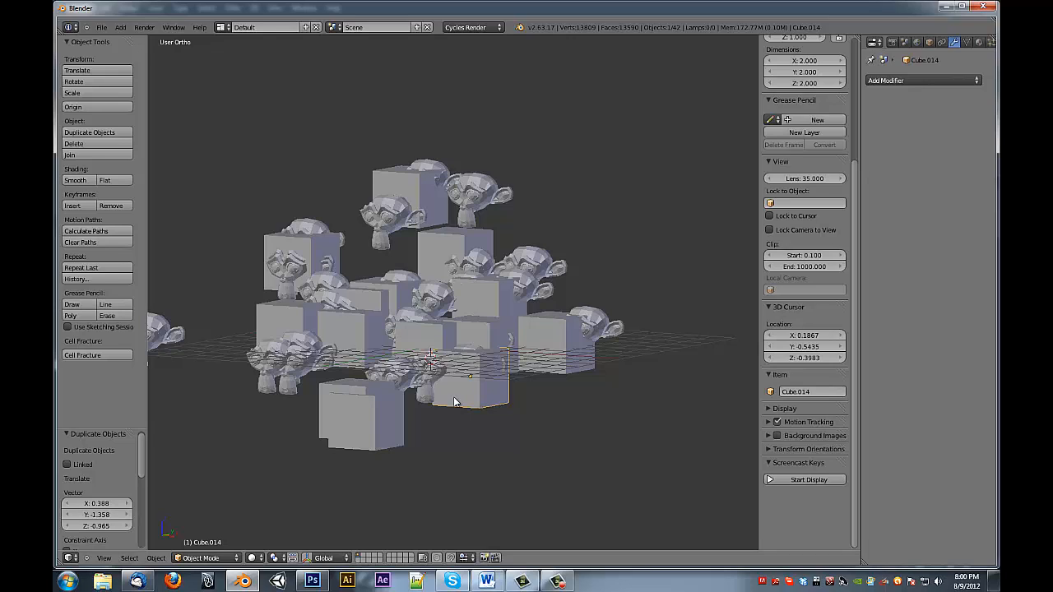
key("a")
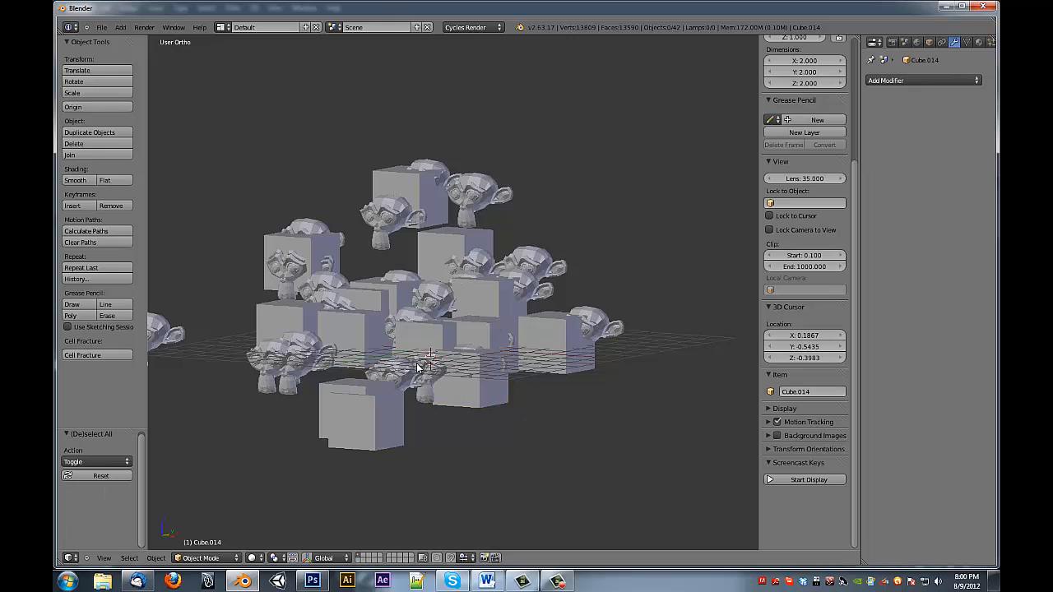
left_click(130, 558)
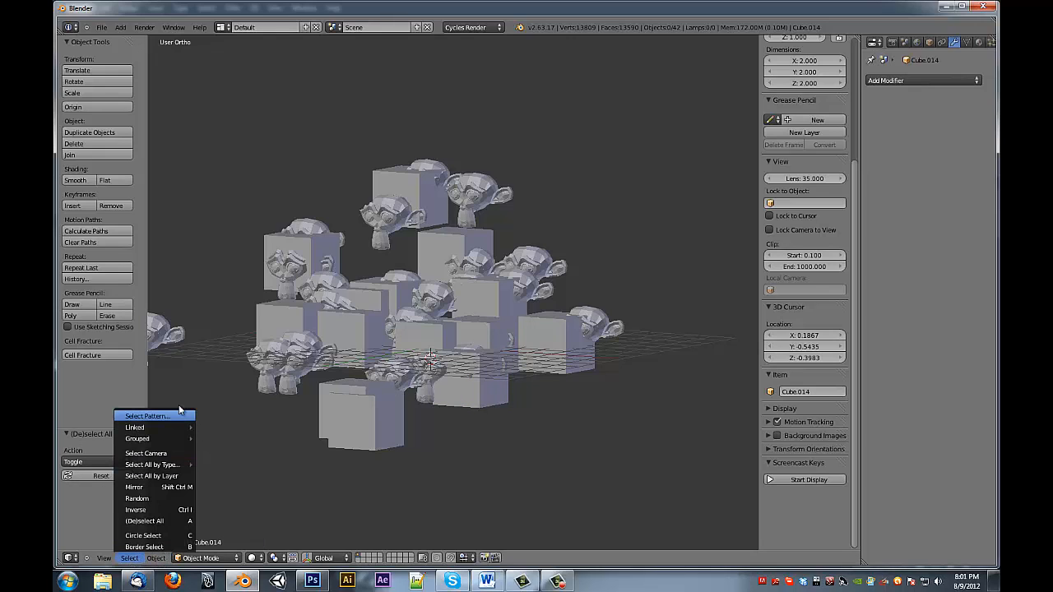
left_click(174, 417)
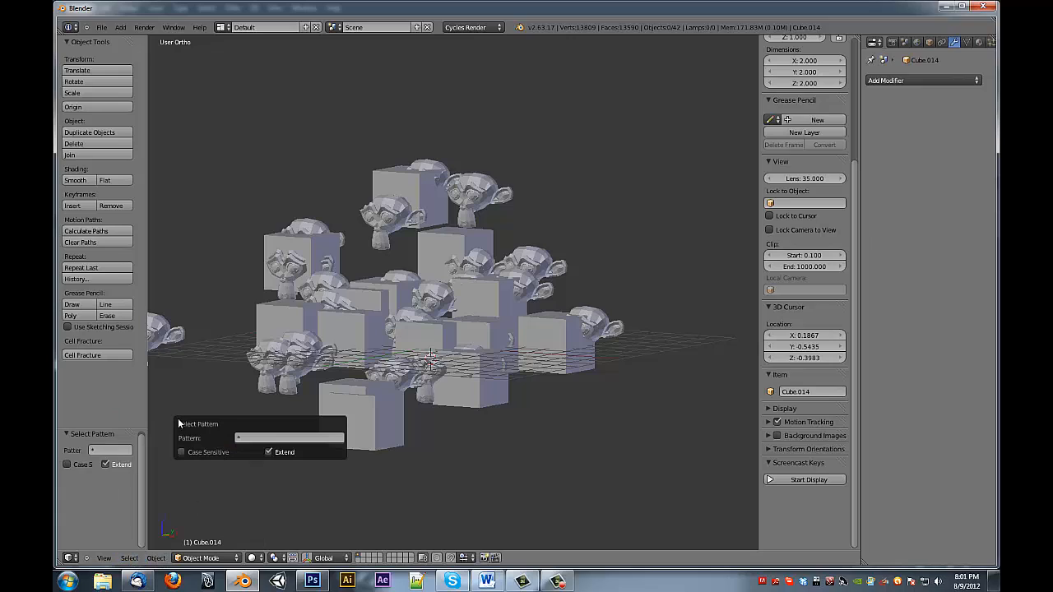
left_click(261, 436)
key("Return")
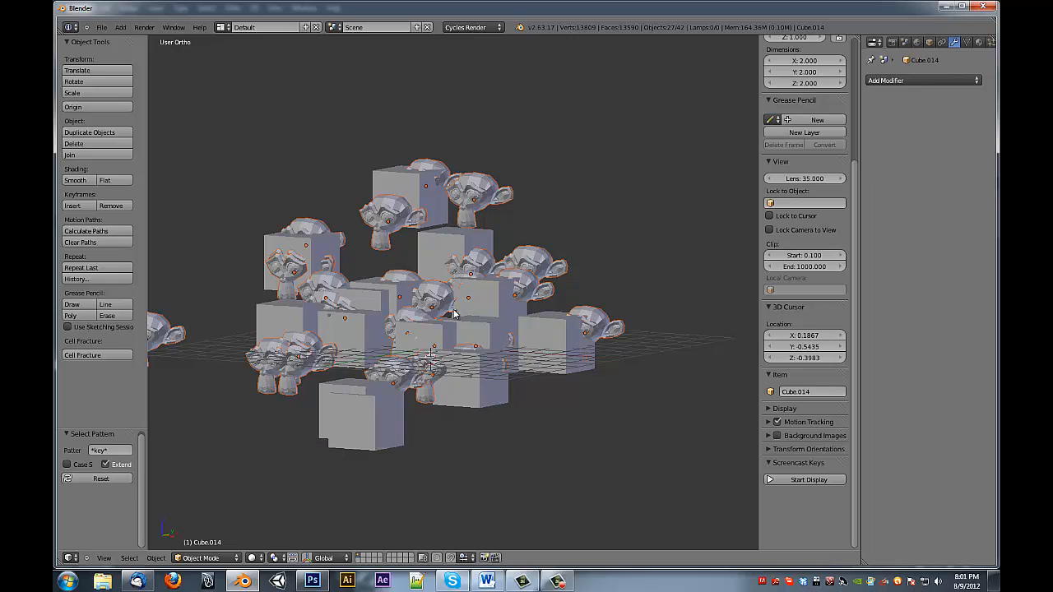
mouse_move(454, 314)
middle_mouse_down()
mouse_move(616, 231)
mouse_move(610, 207)
mouse_move(450, 304)
middle_mouse_up()
key("z")
key("z")
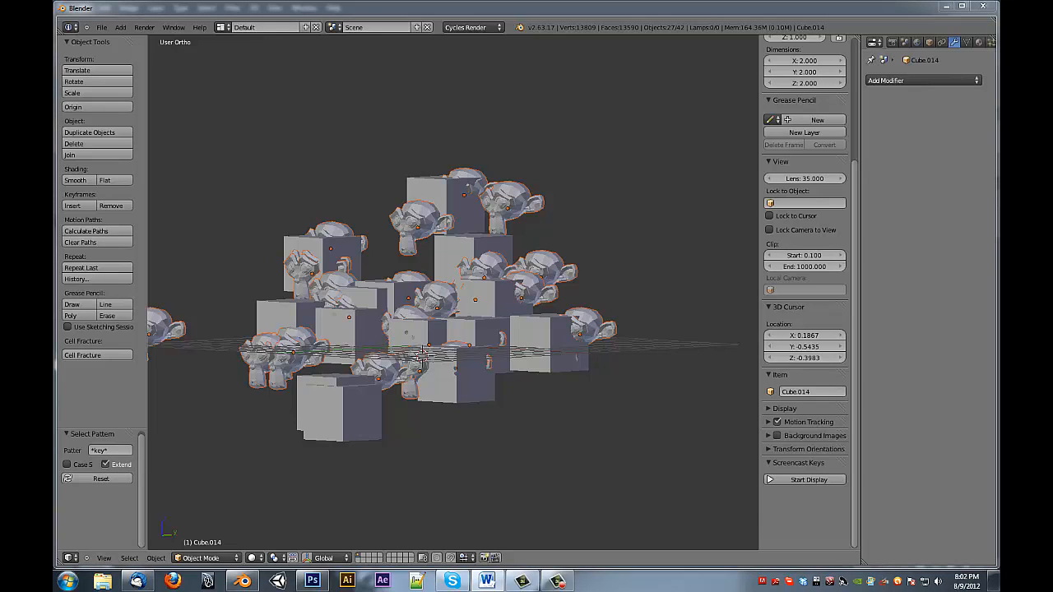
Step: Look through the selection commands for choosing objects by type and by group
left_click(130, 558)
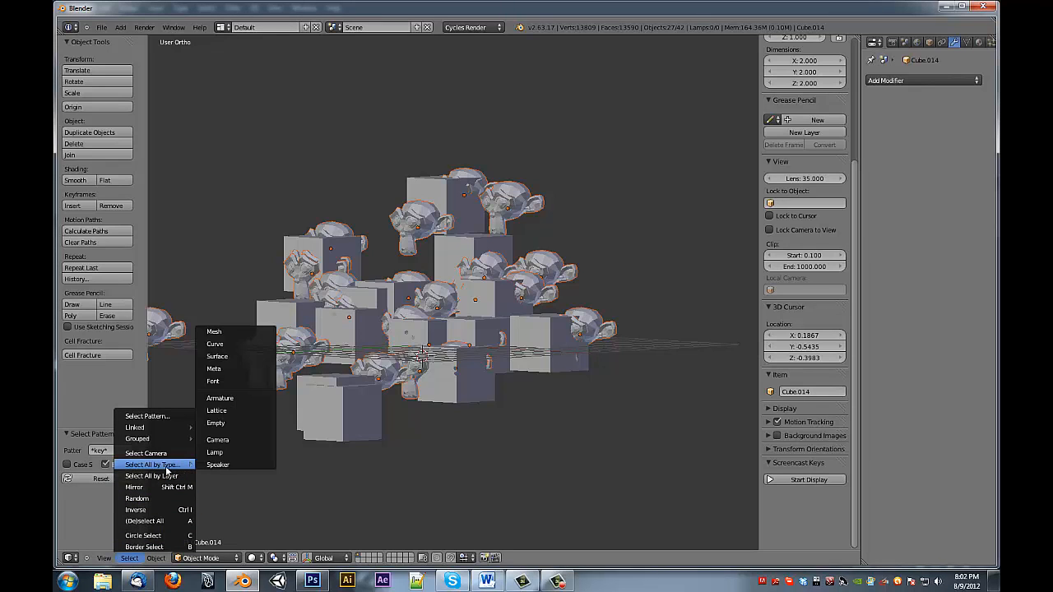
mouse_move(174, 443)
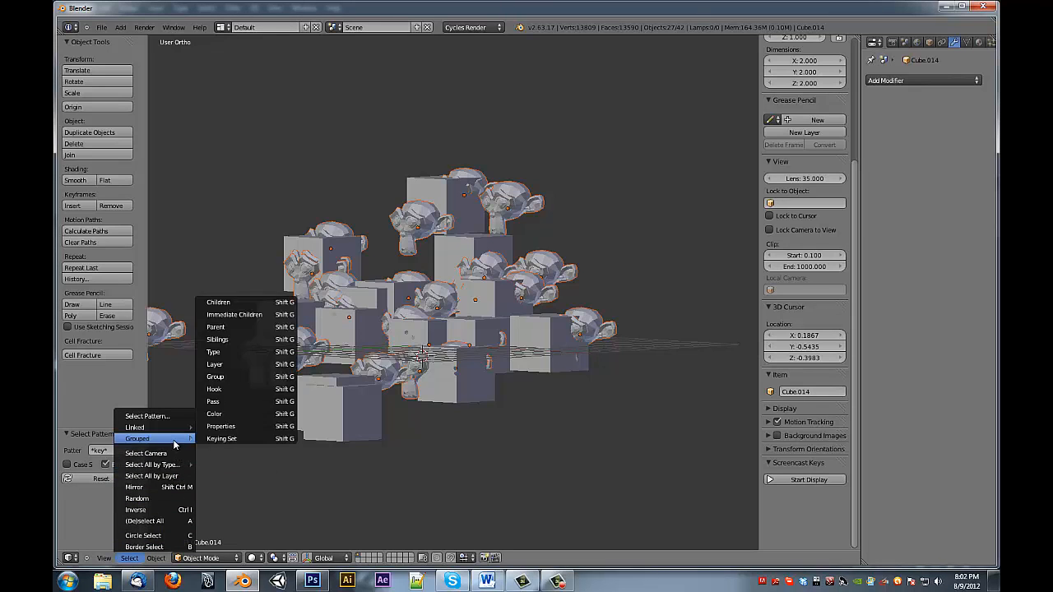